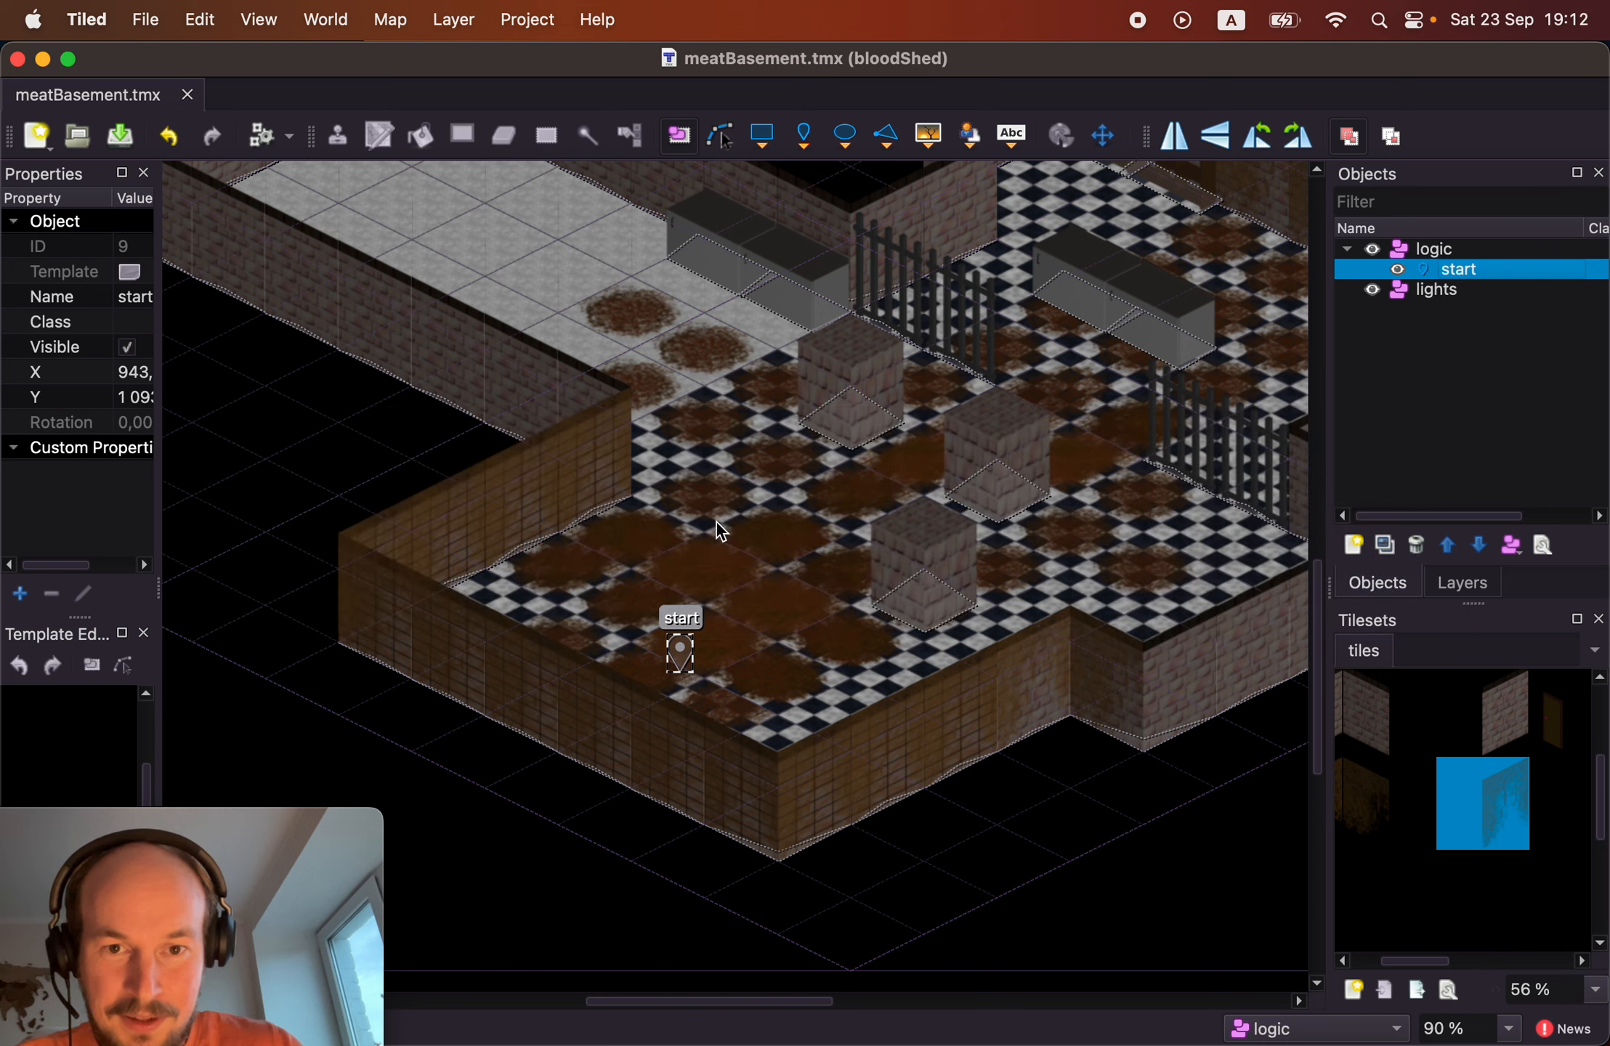
Switch to Blender and examine the blocked-out room and the zigzag corridor leading off it from several angles.
scroll(885, 550, "up", 2)
scroll(886, 550, "right", 2)
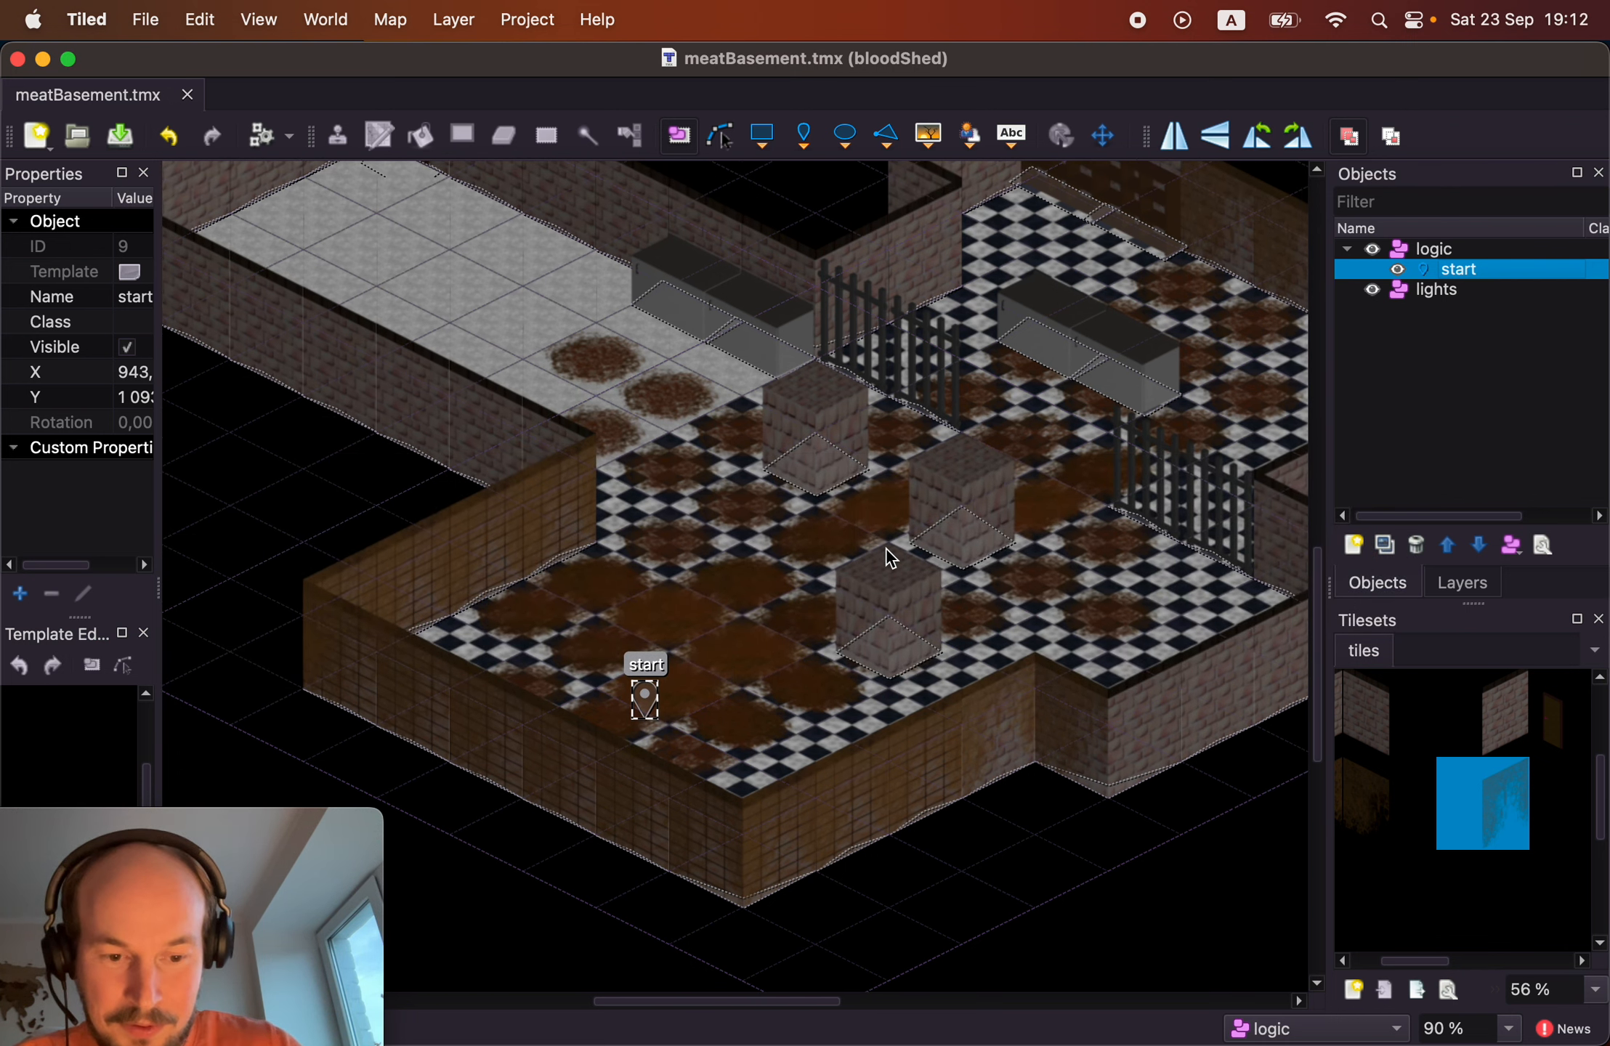
key("super+Tab")
key("super+Tab")
key("super+Tab")
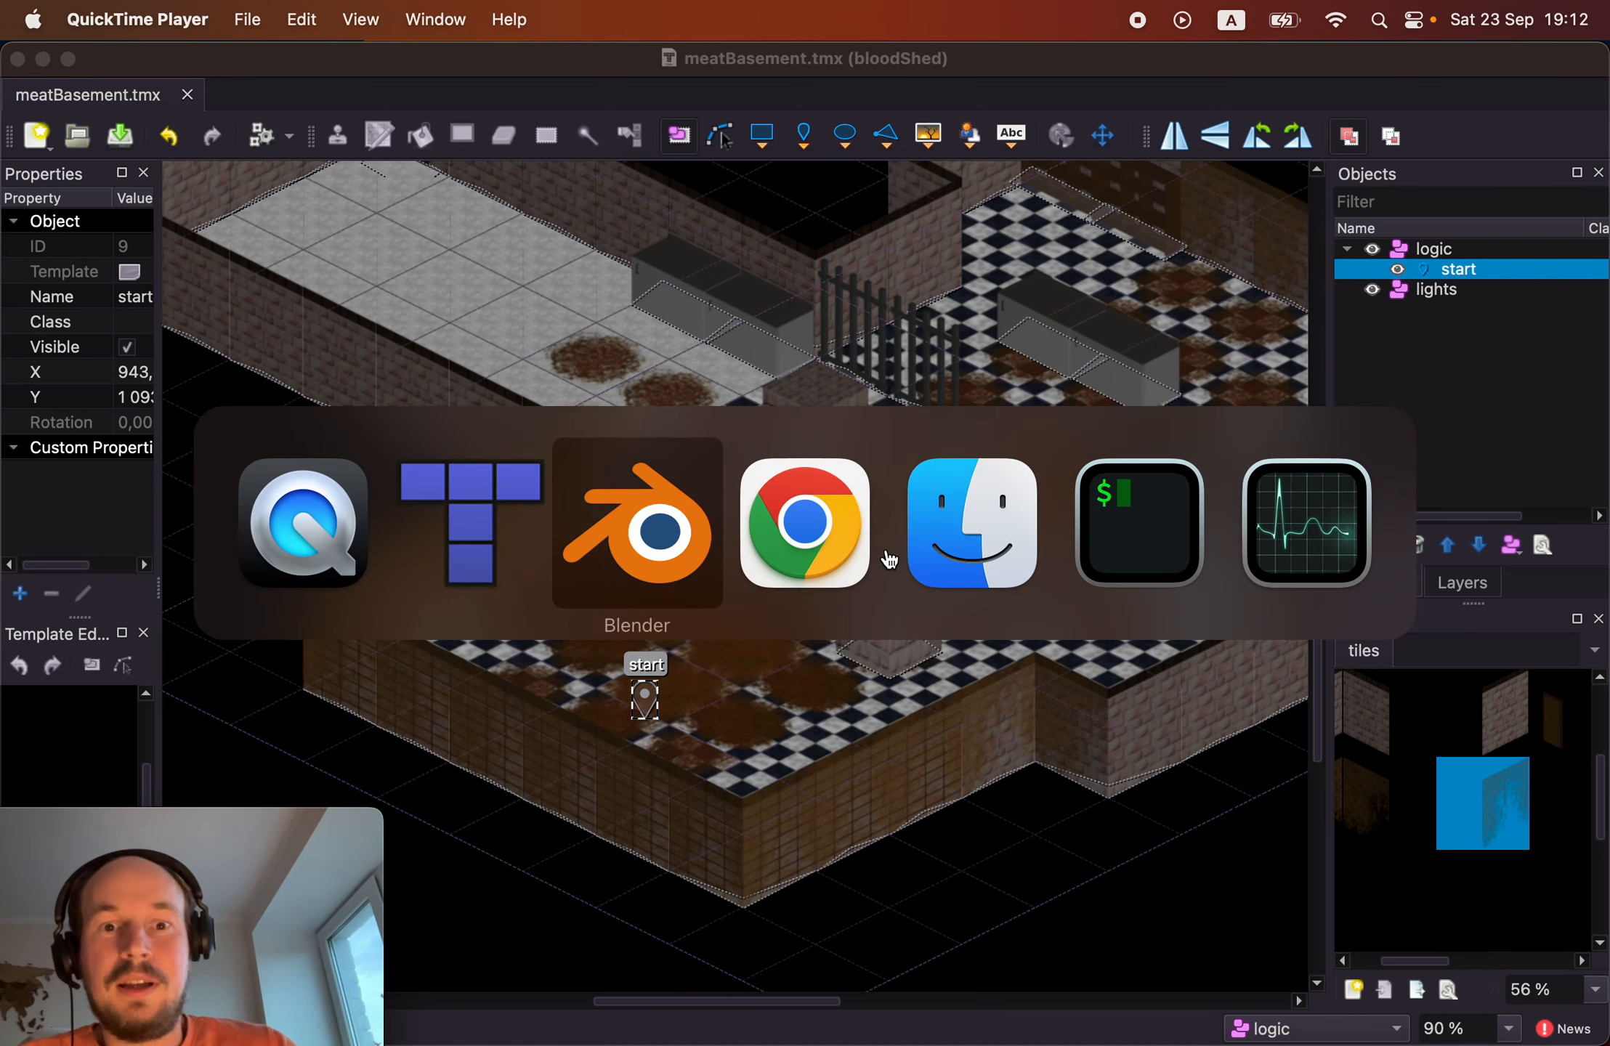
scroll(752, 423, "up", 10)
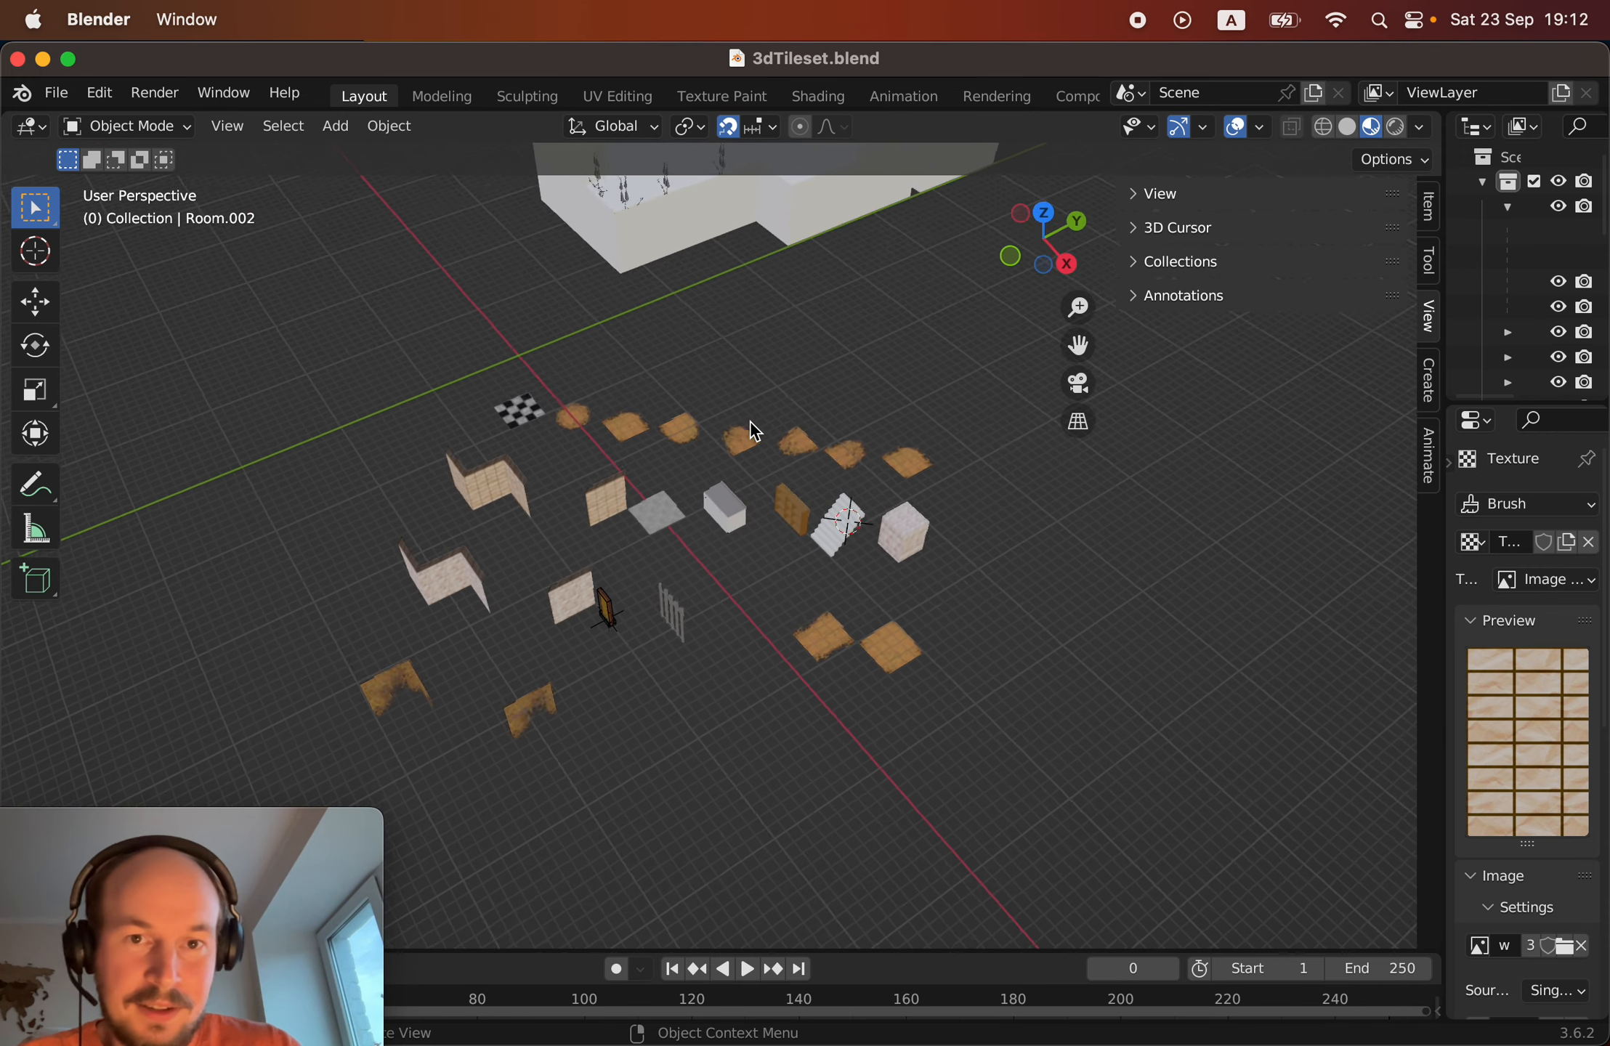
scroll(752, 423, "up", 10, "shift")
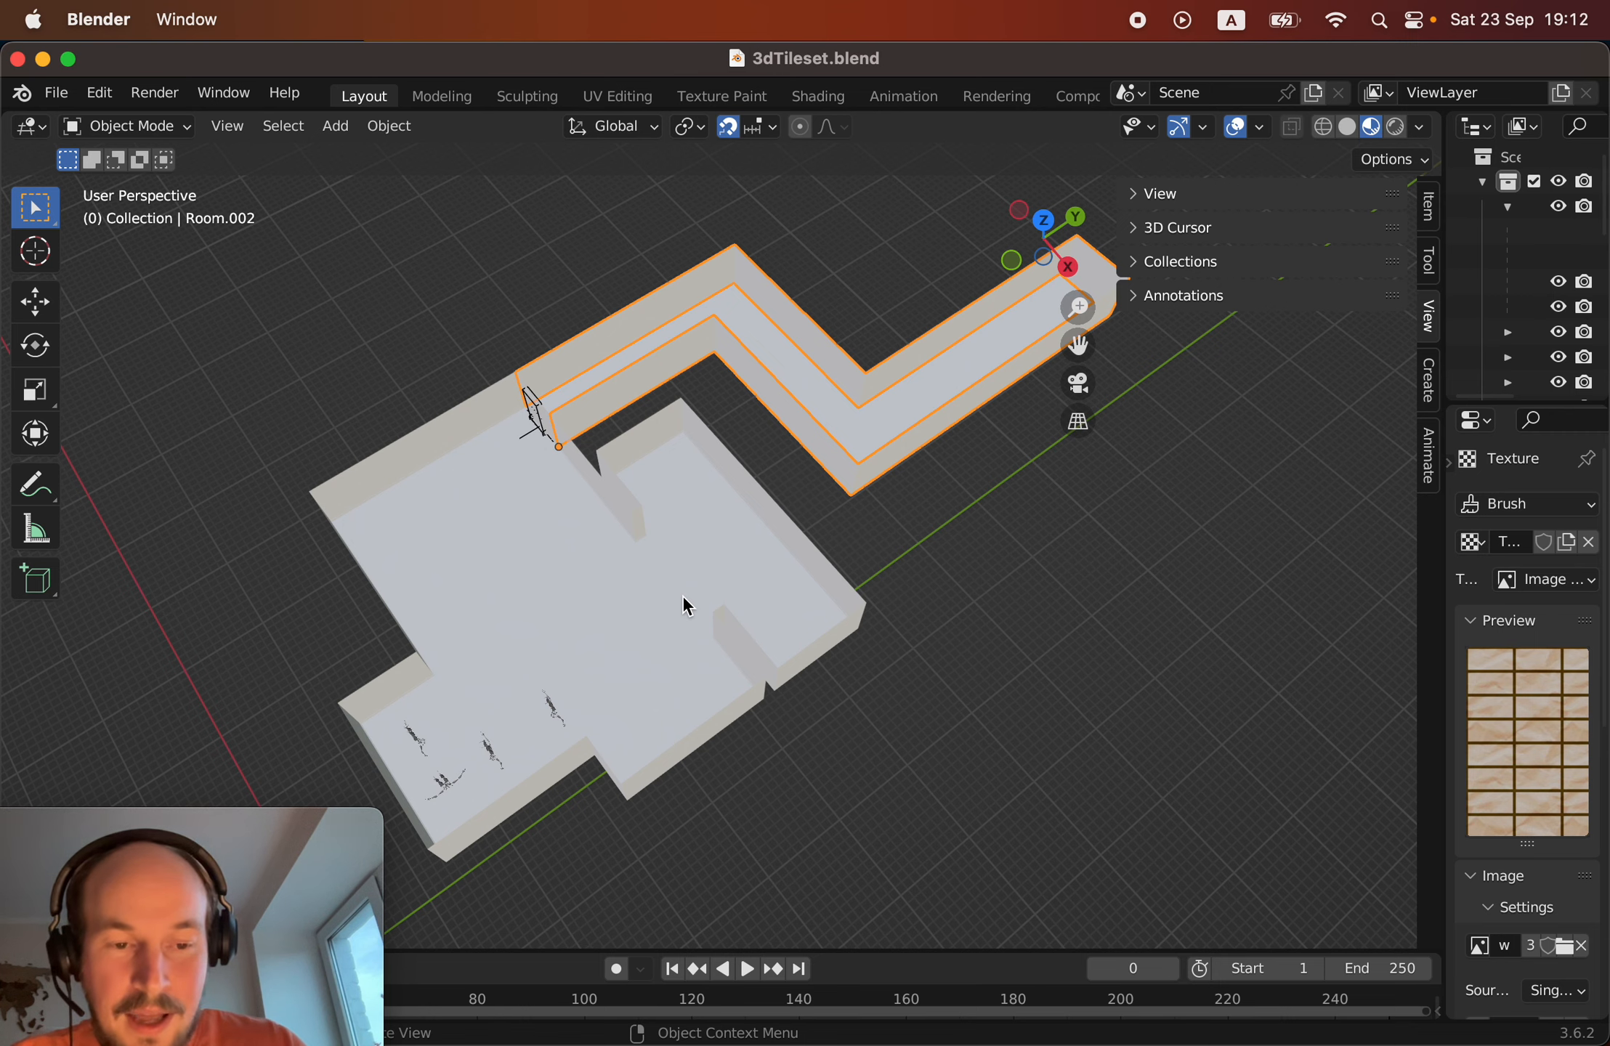
scroll(504, 649, "up", 5, "ctrl")
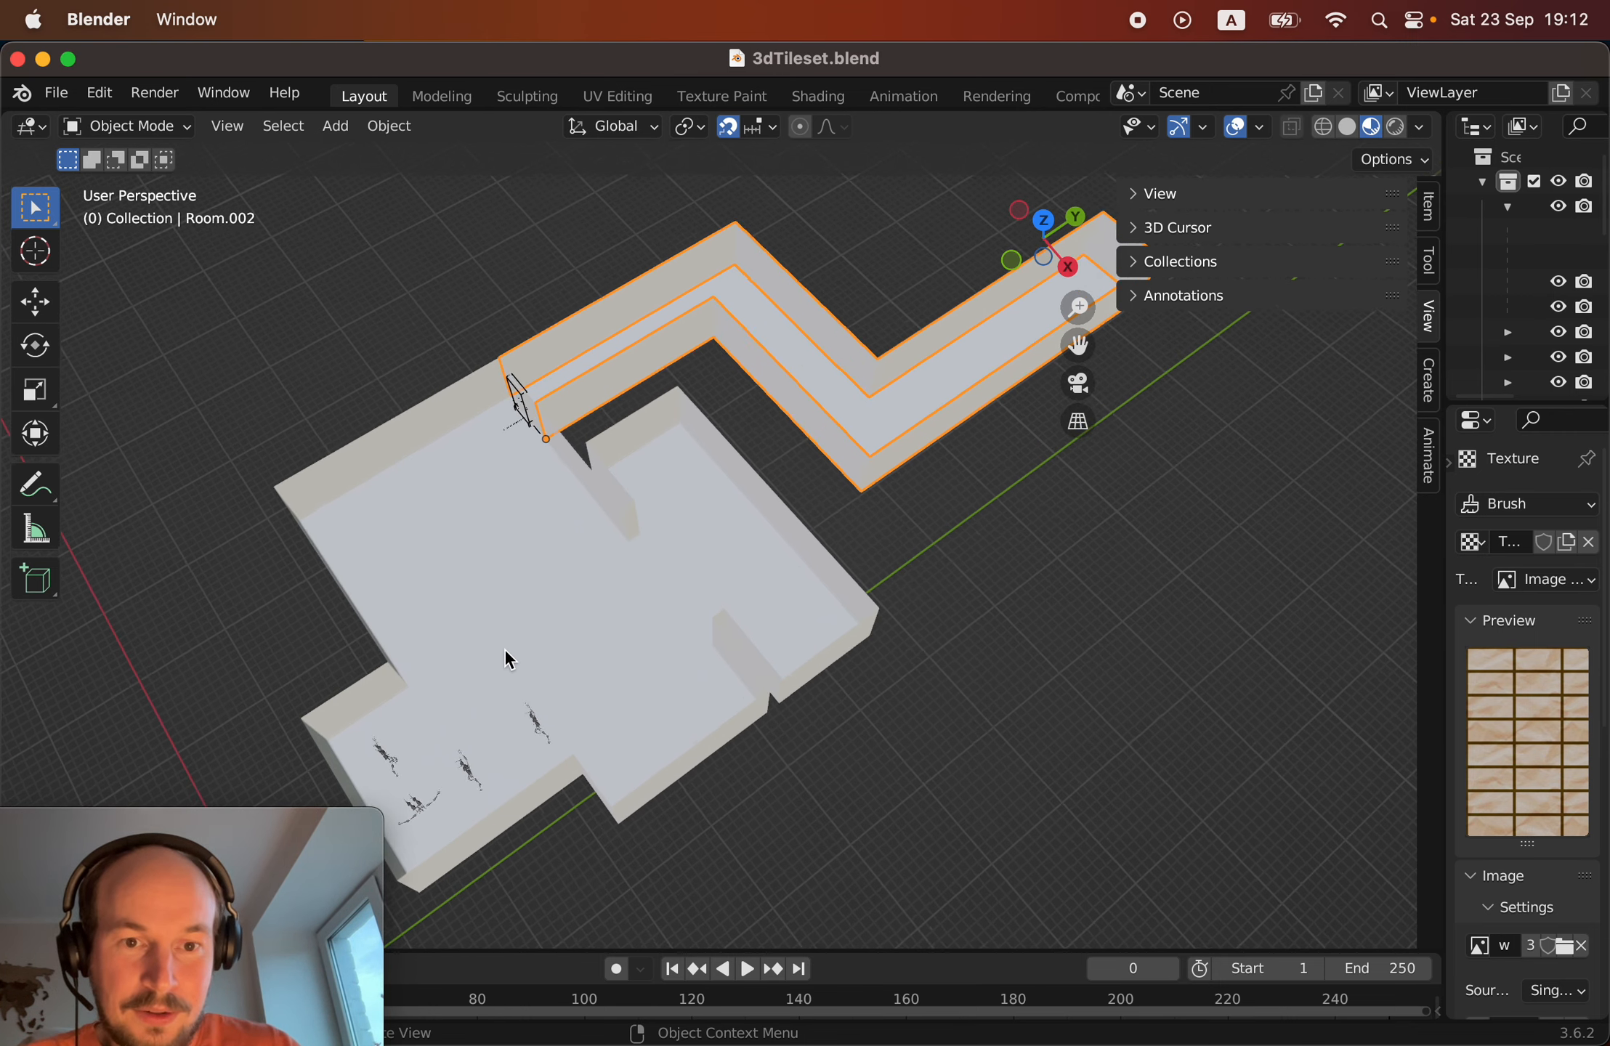
scroll(504, 650, "up", 5)
scroll(504, 648, "down", 8, "shift")
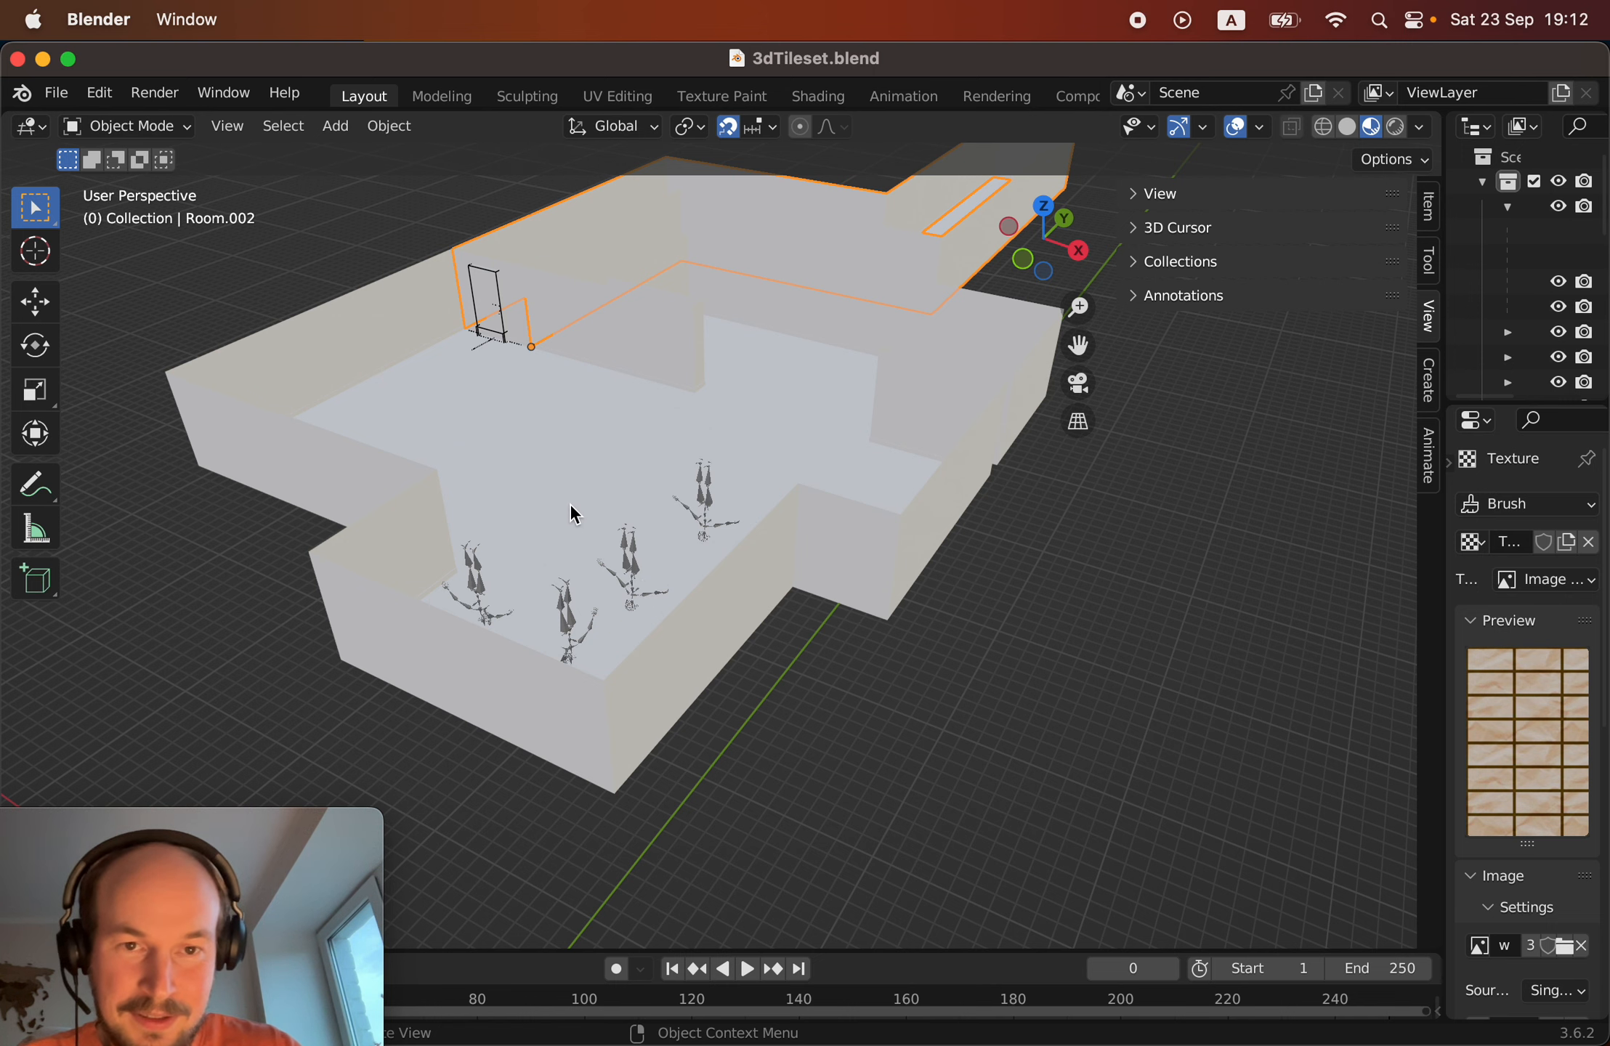
scroll(570, 503, "down", 6)
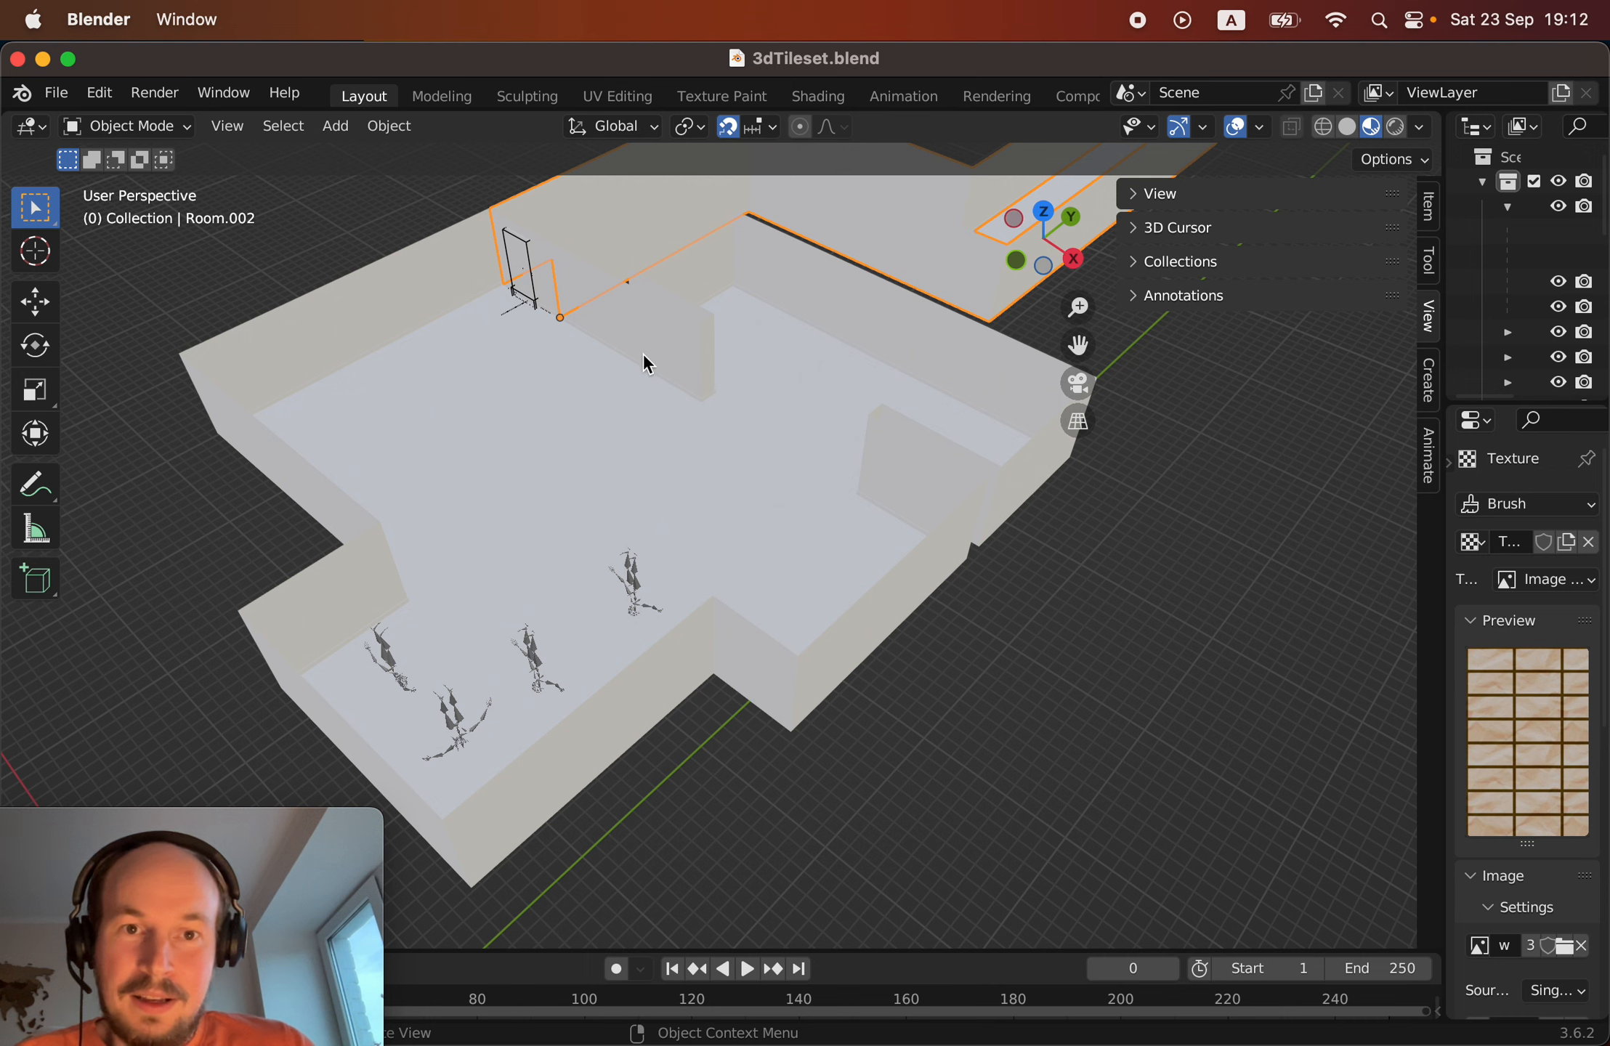
scroll(547, 255, "up", 8, "shift")
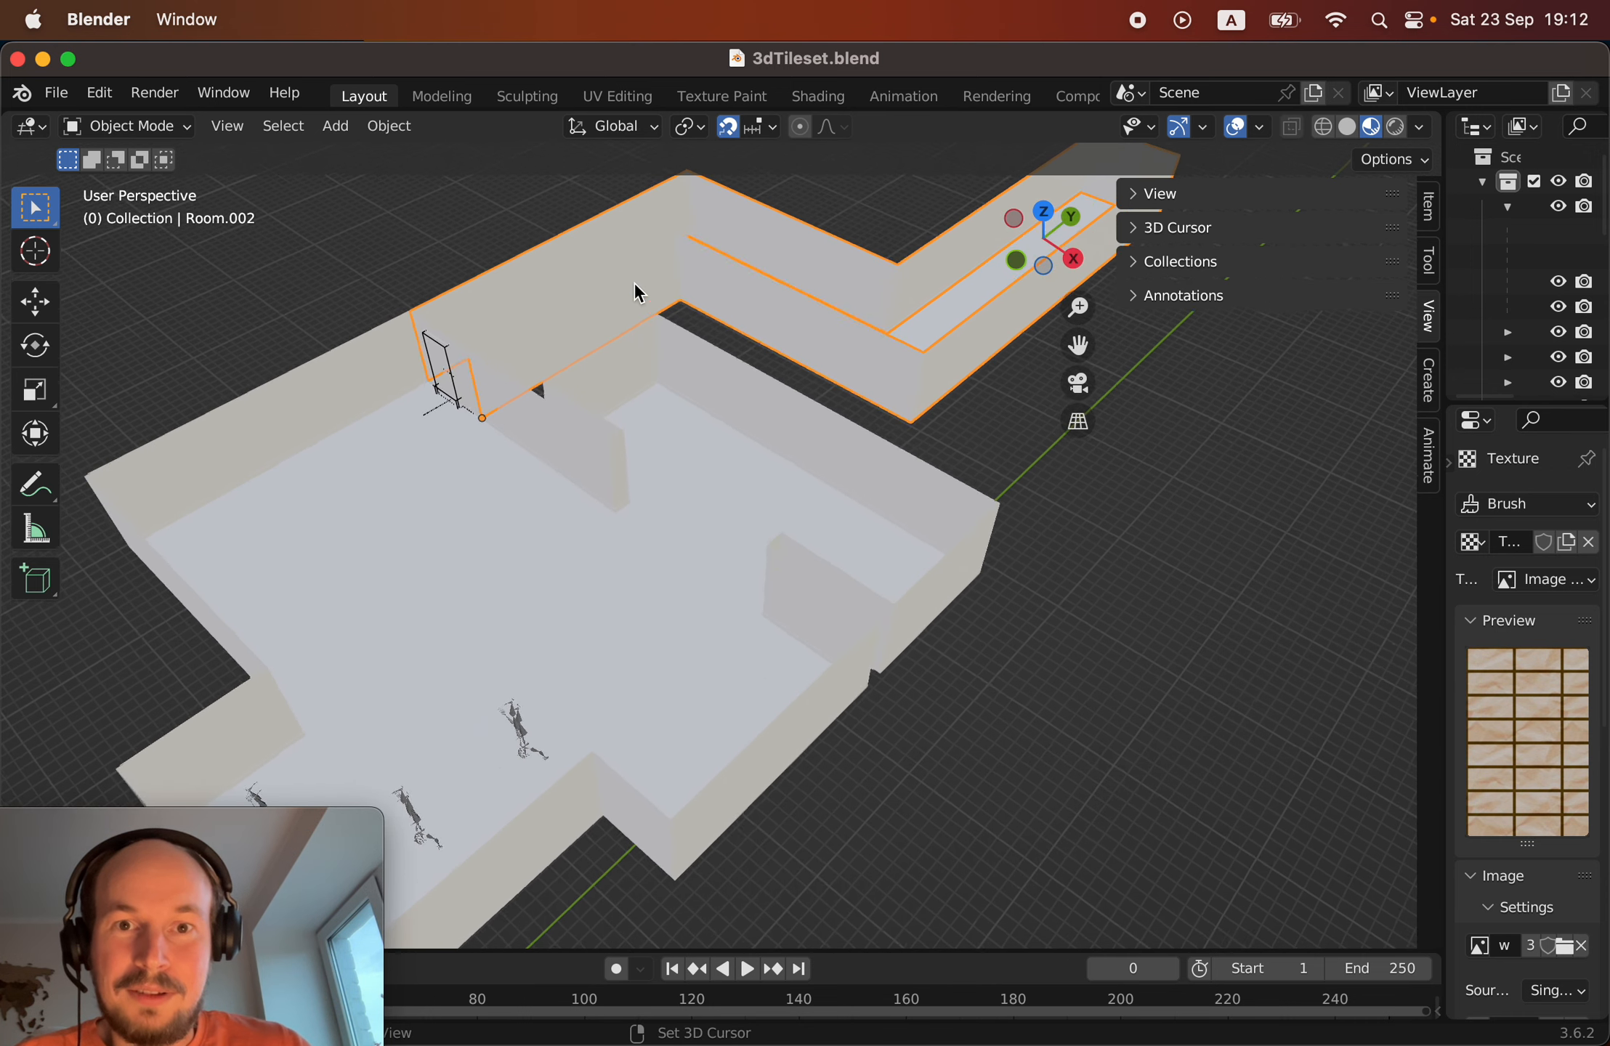
Switch to Chrome to view the Evil Within slaughterhouse video.
key("super+Tab")
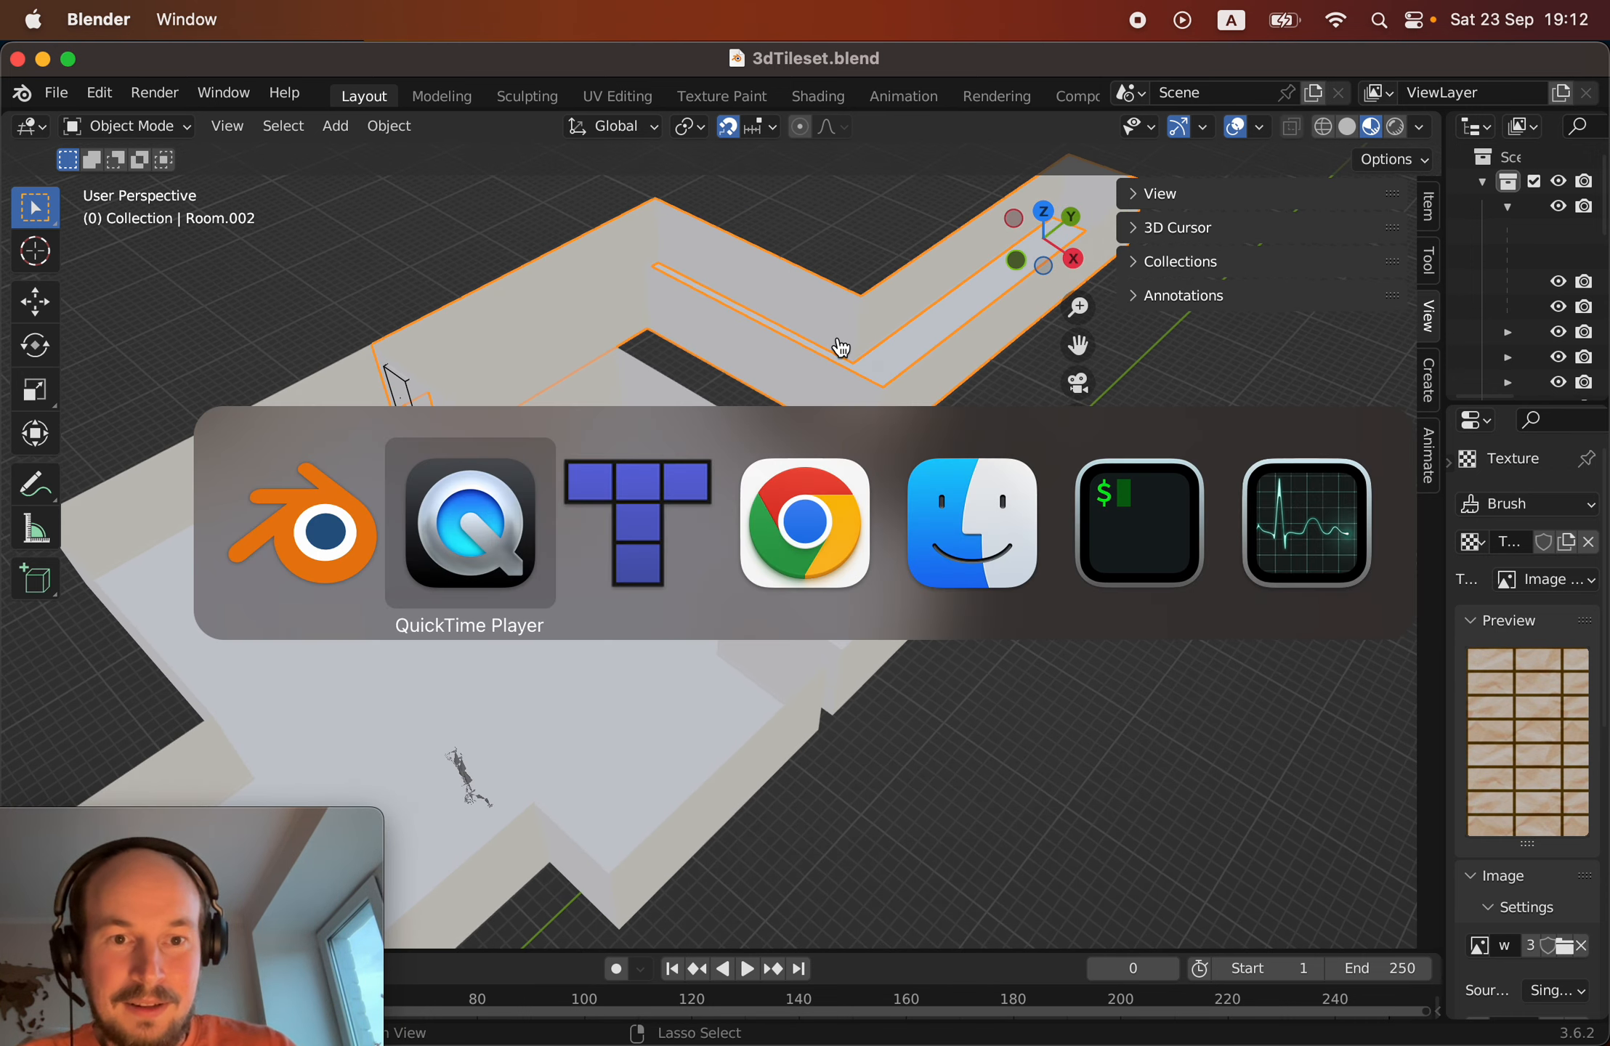
key("super+Tab")
key("super+Tab")
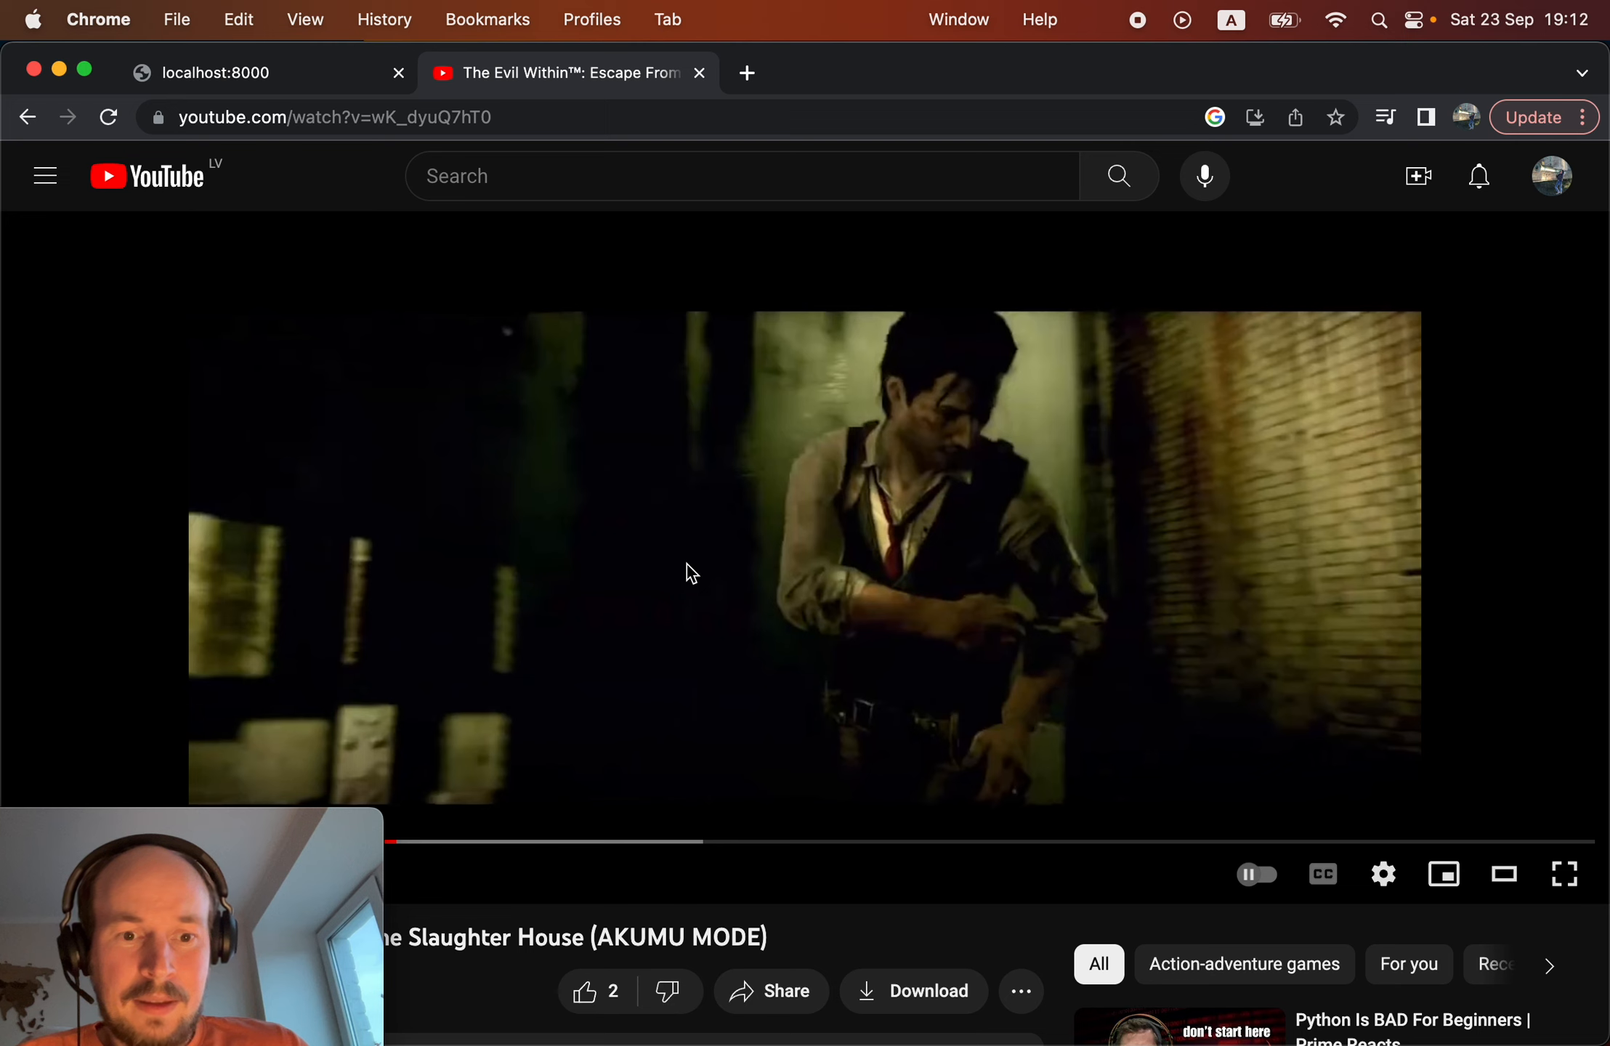
left_click(644, 172)
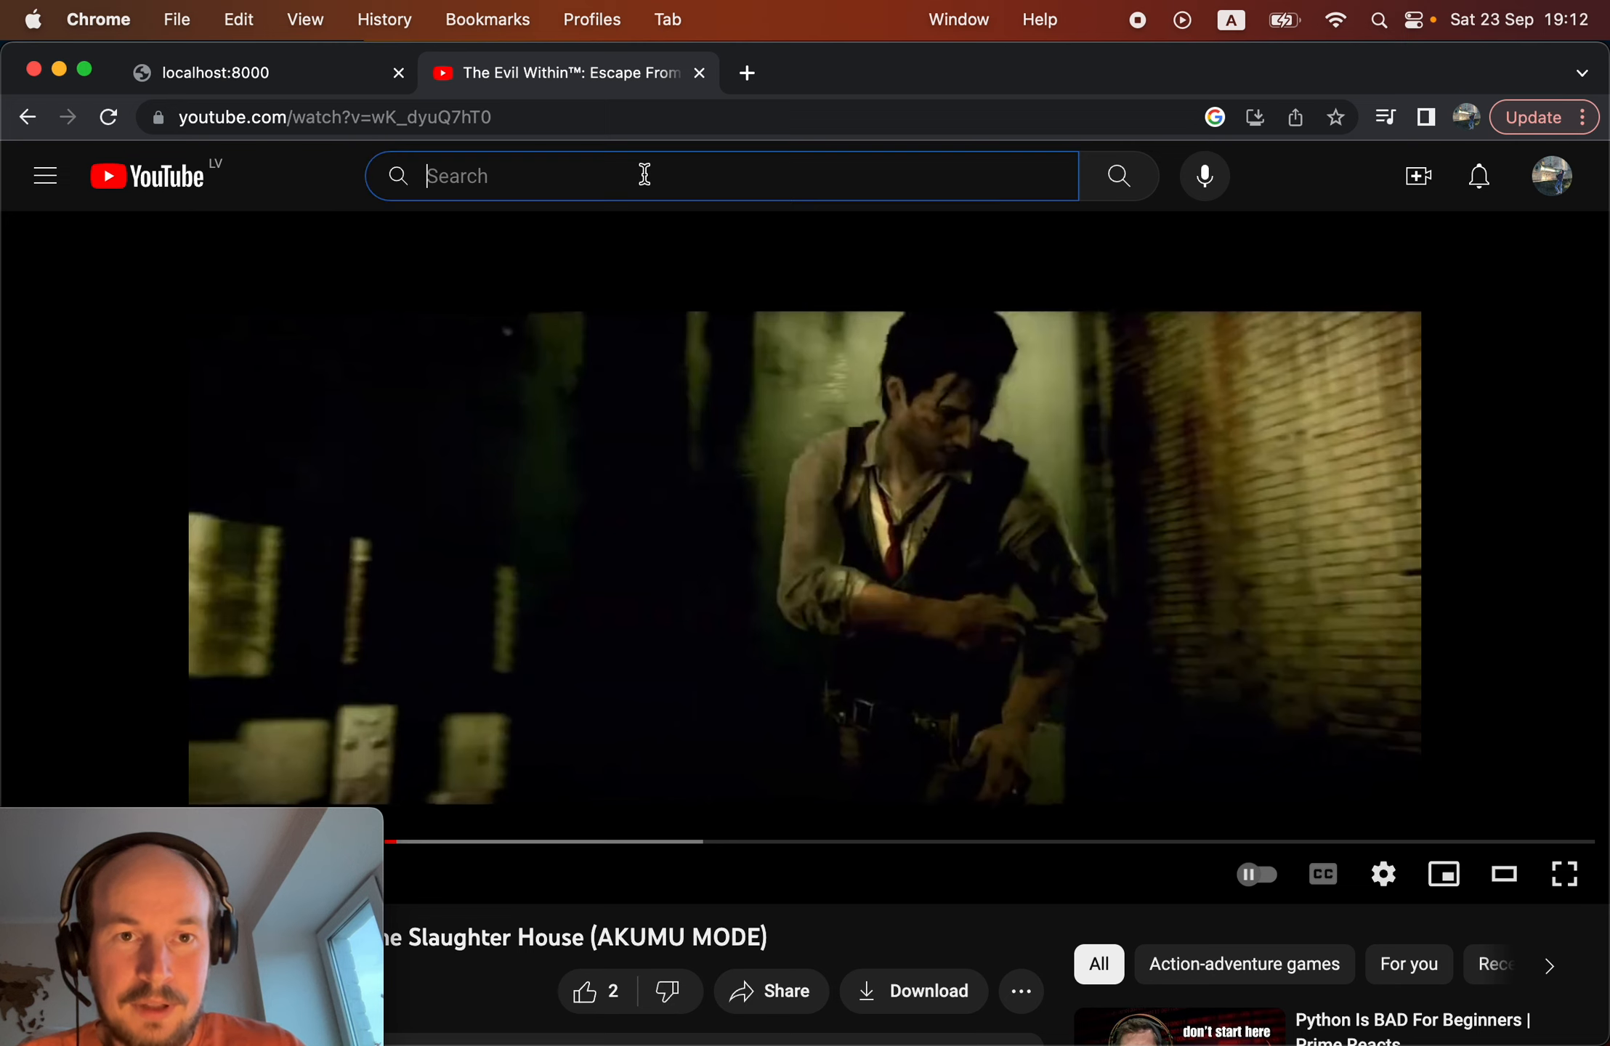
type("evil")
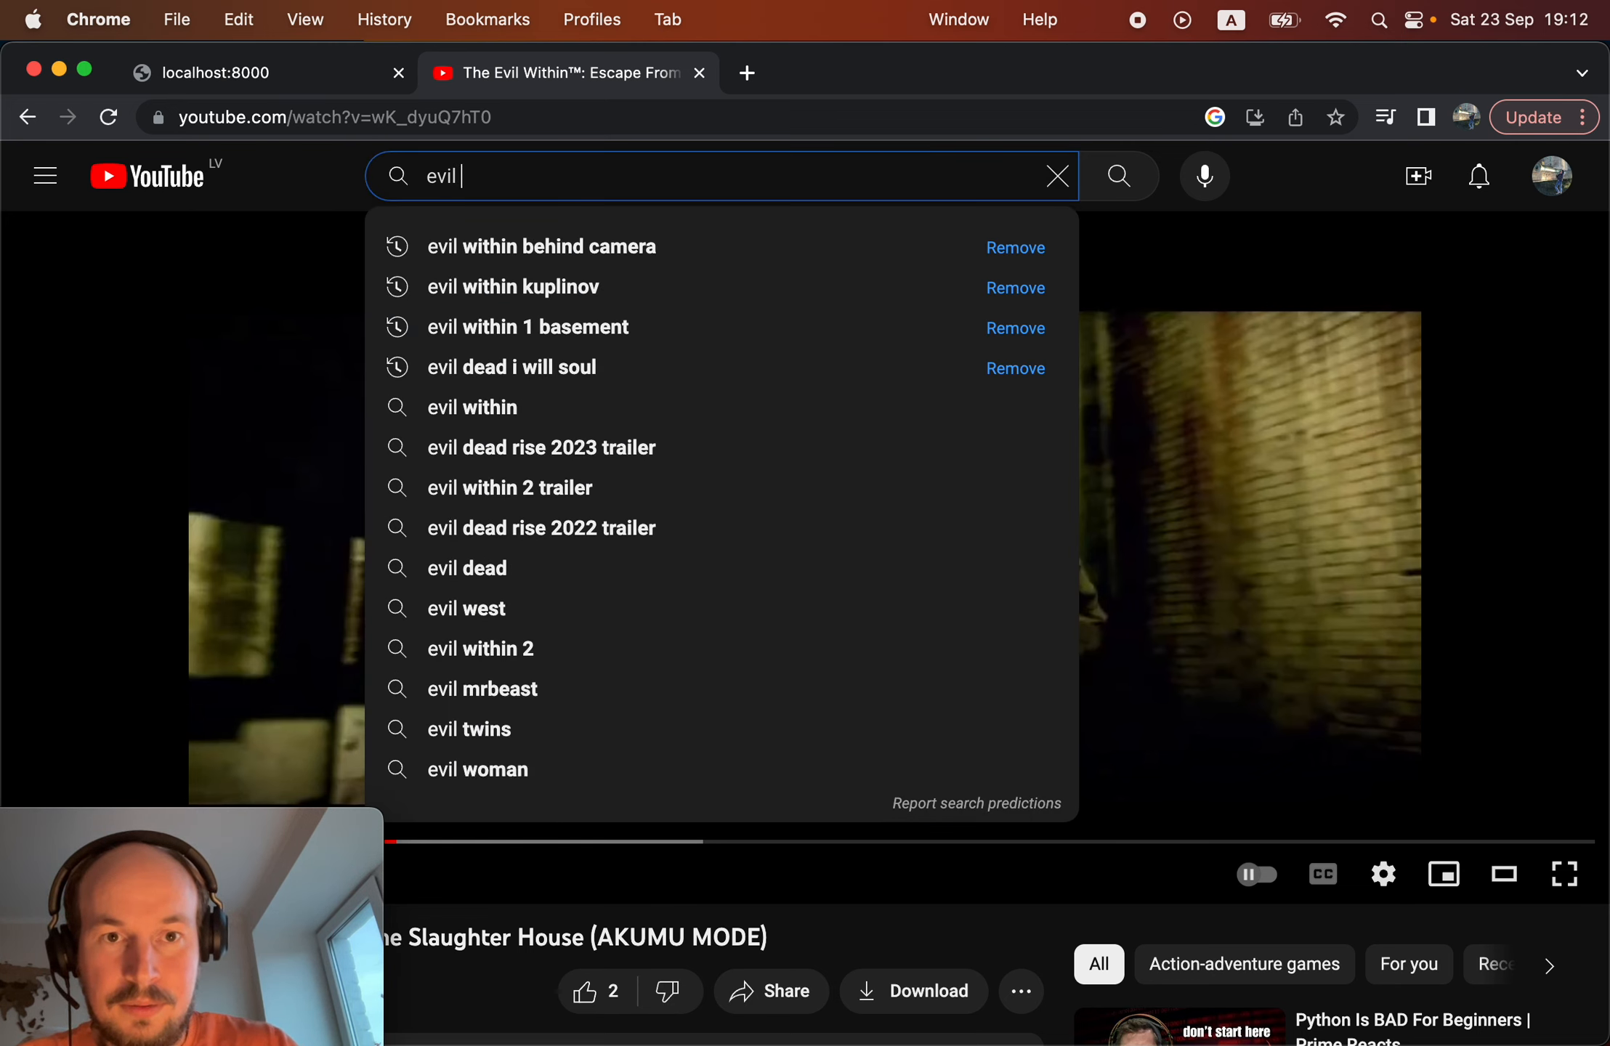
key("Up")
key("Down")
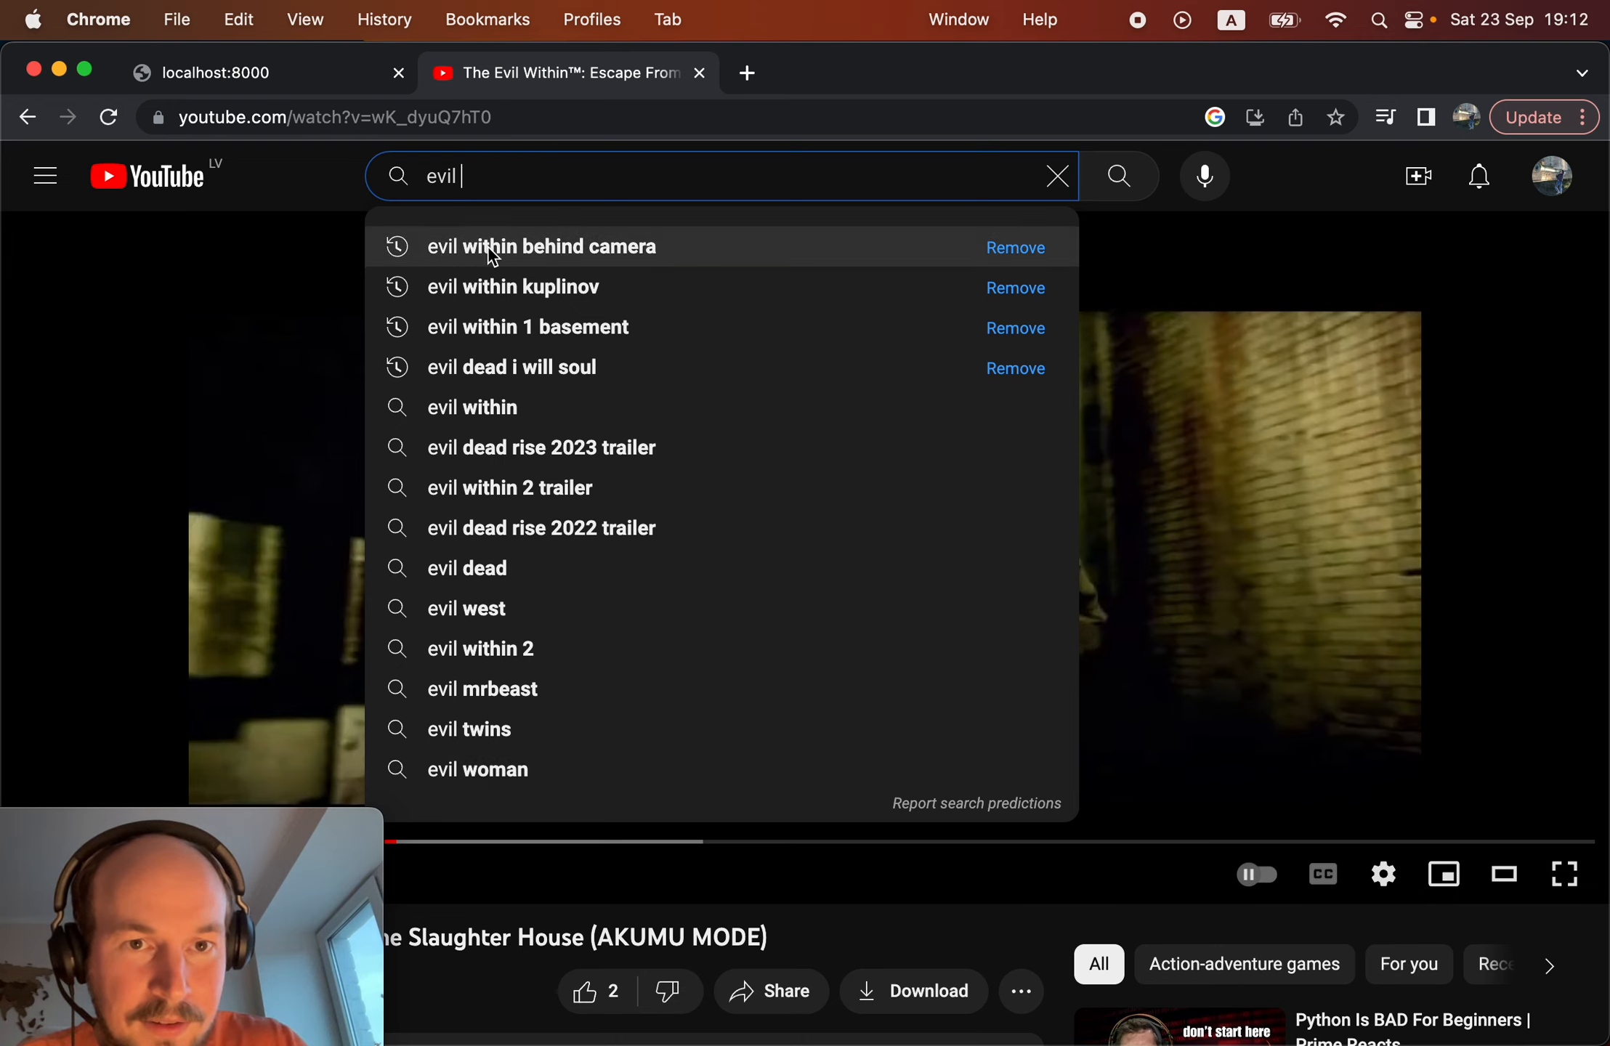
left_click(1059, 178)
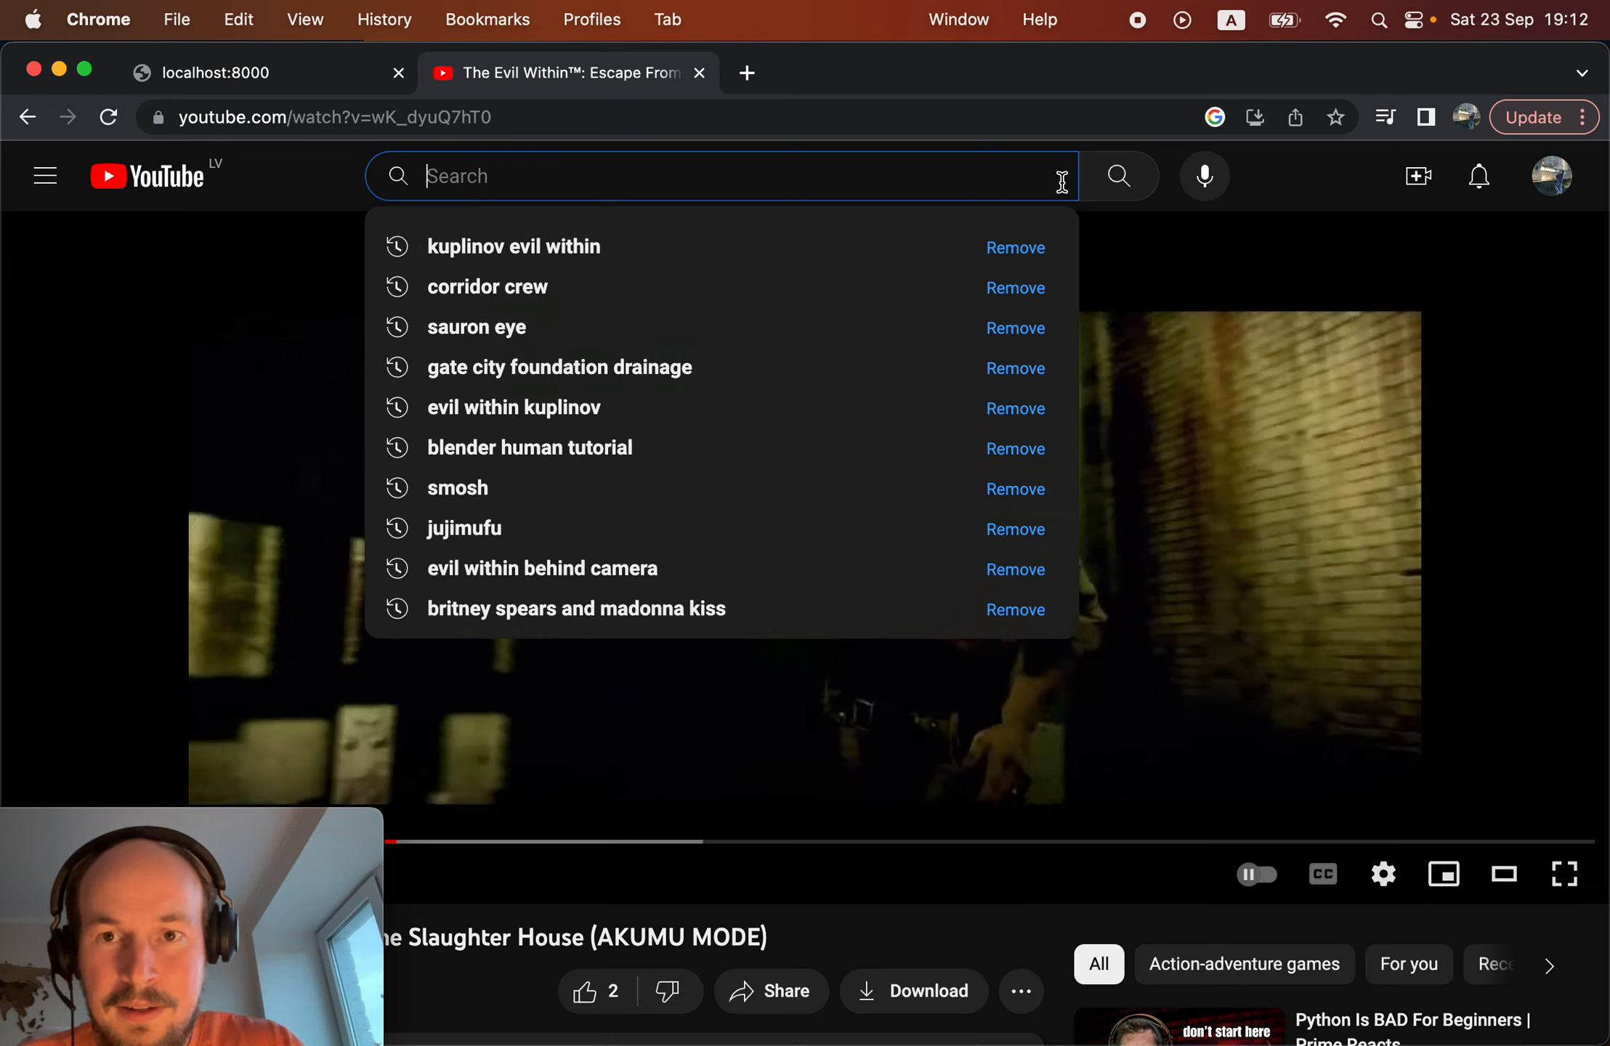
left_click(1140, 410)
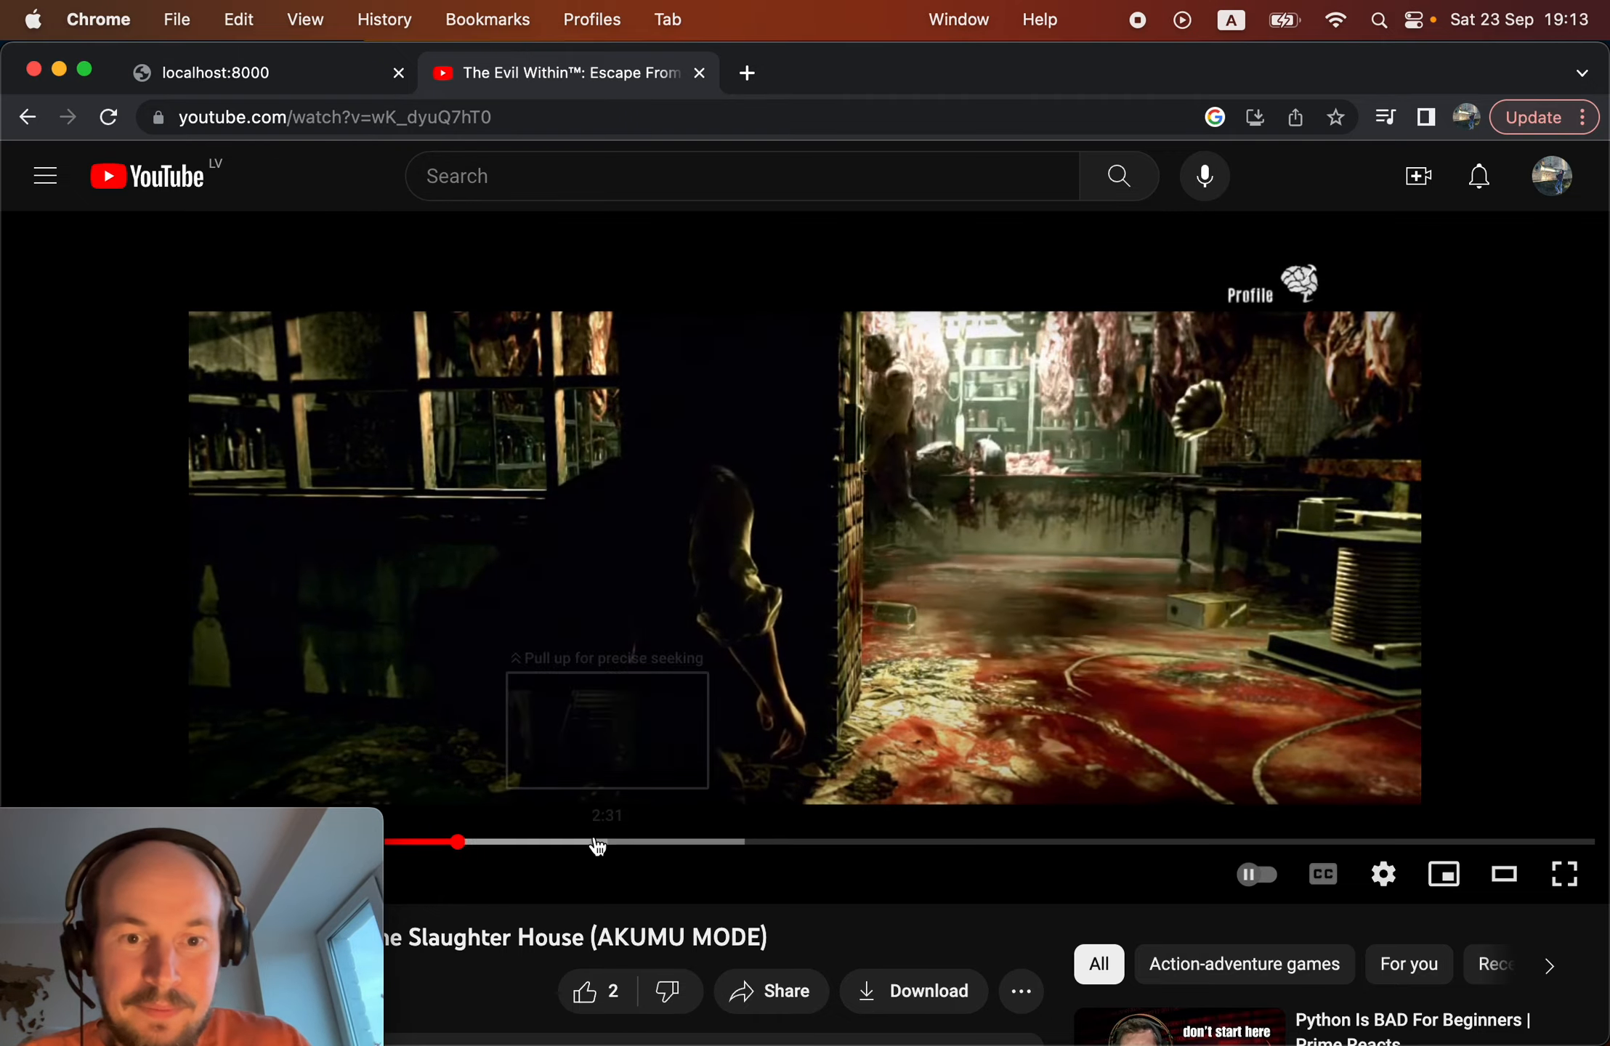
Skim forward through the Evil Within slaughterhouse video to study the corridor scenes, and close its page.
left_click_drag(596, 843, 529, 843)
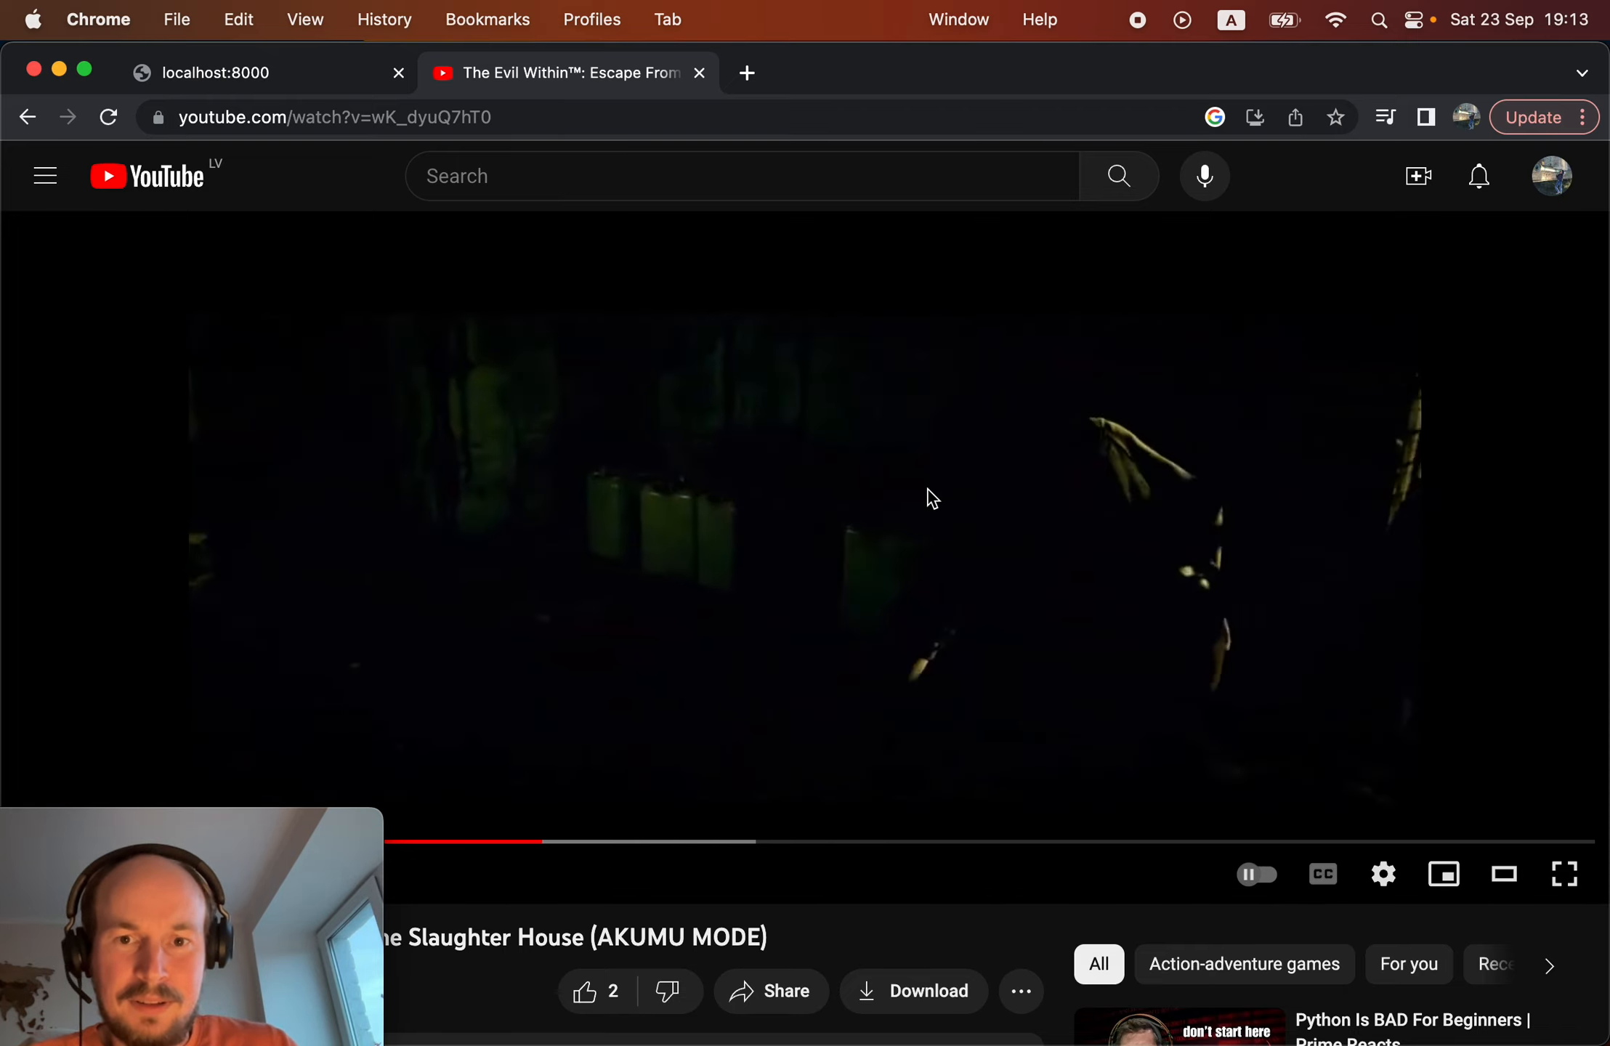
left_click_drag(622, 843, 715, 851)
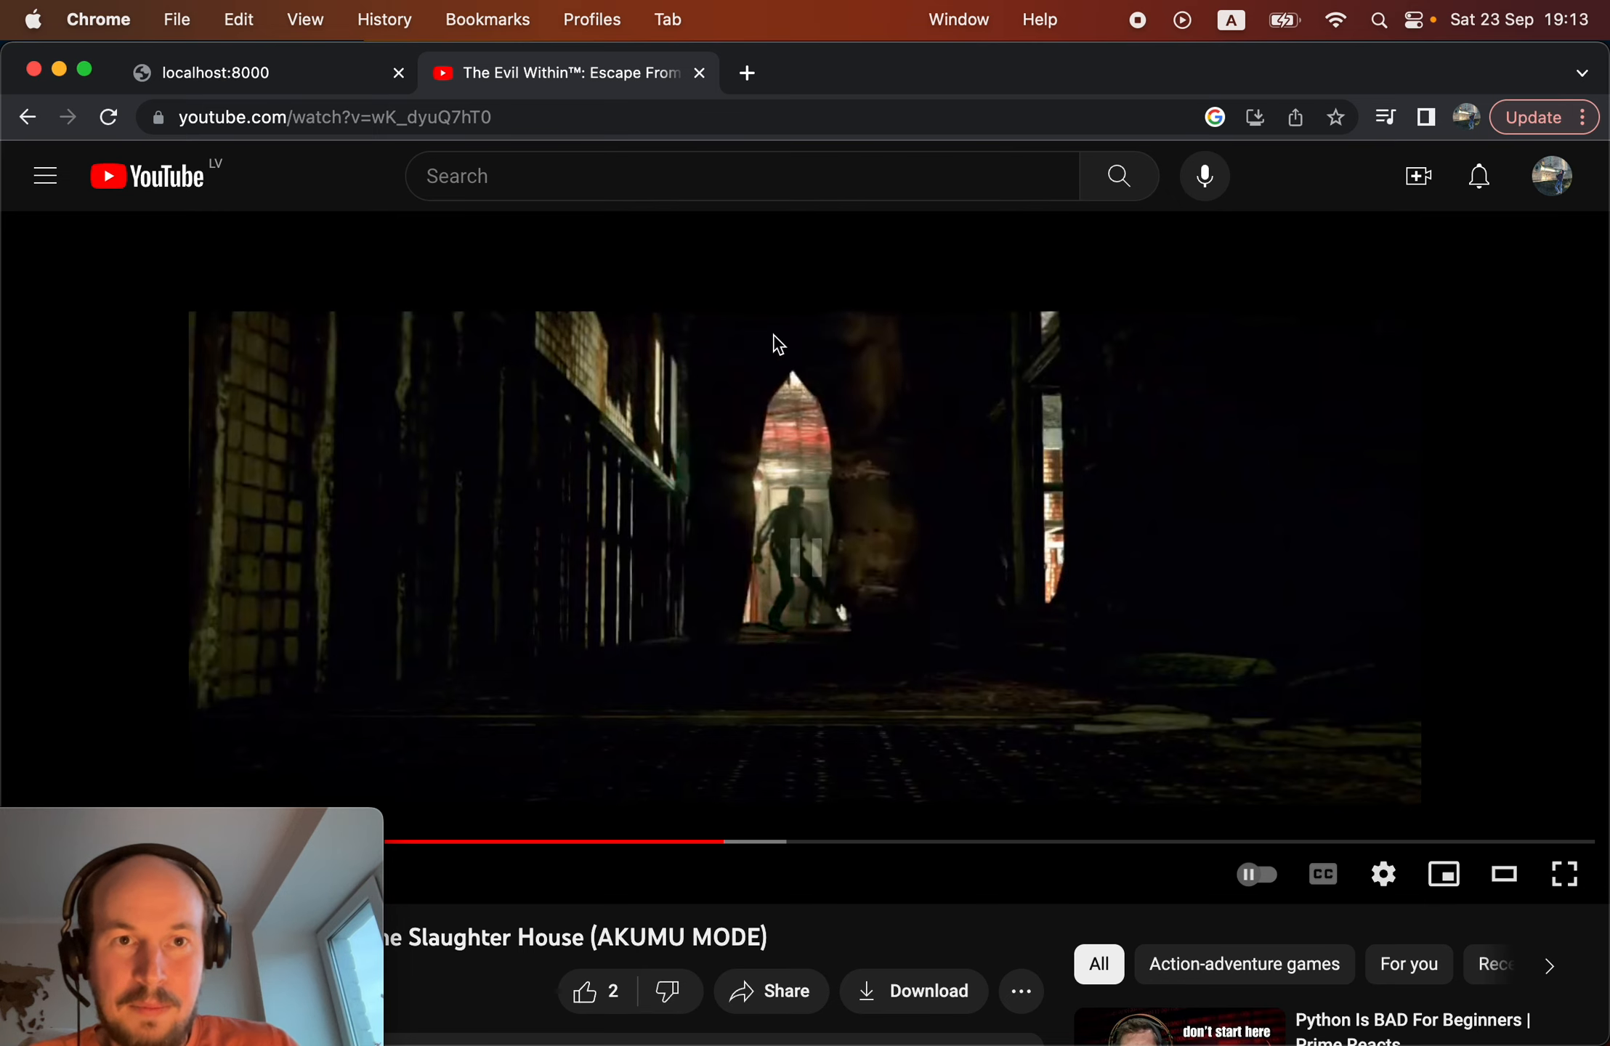
left_click(698, 73)
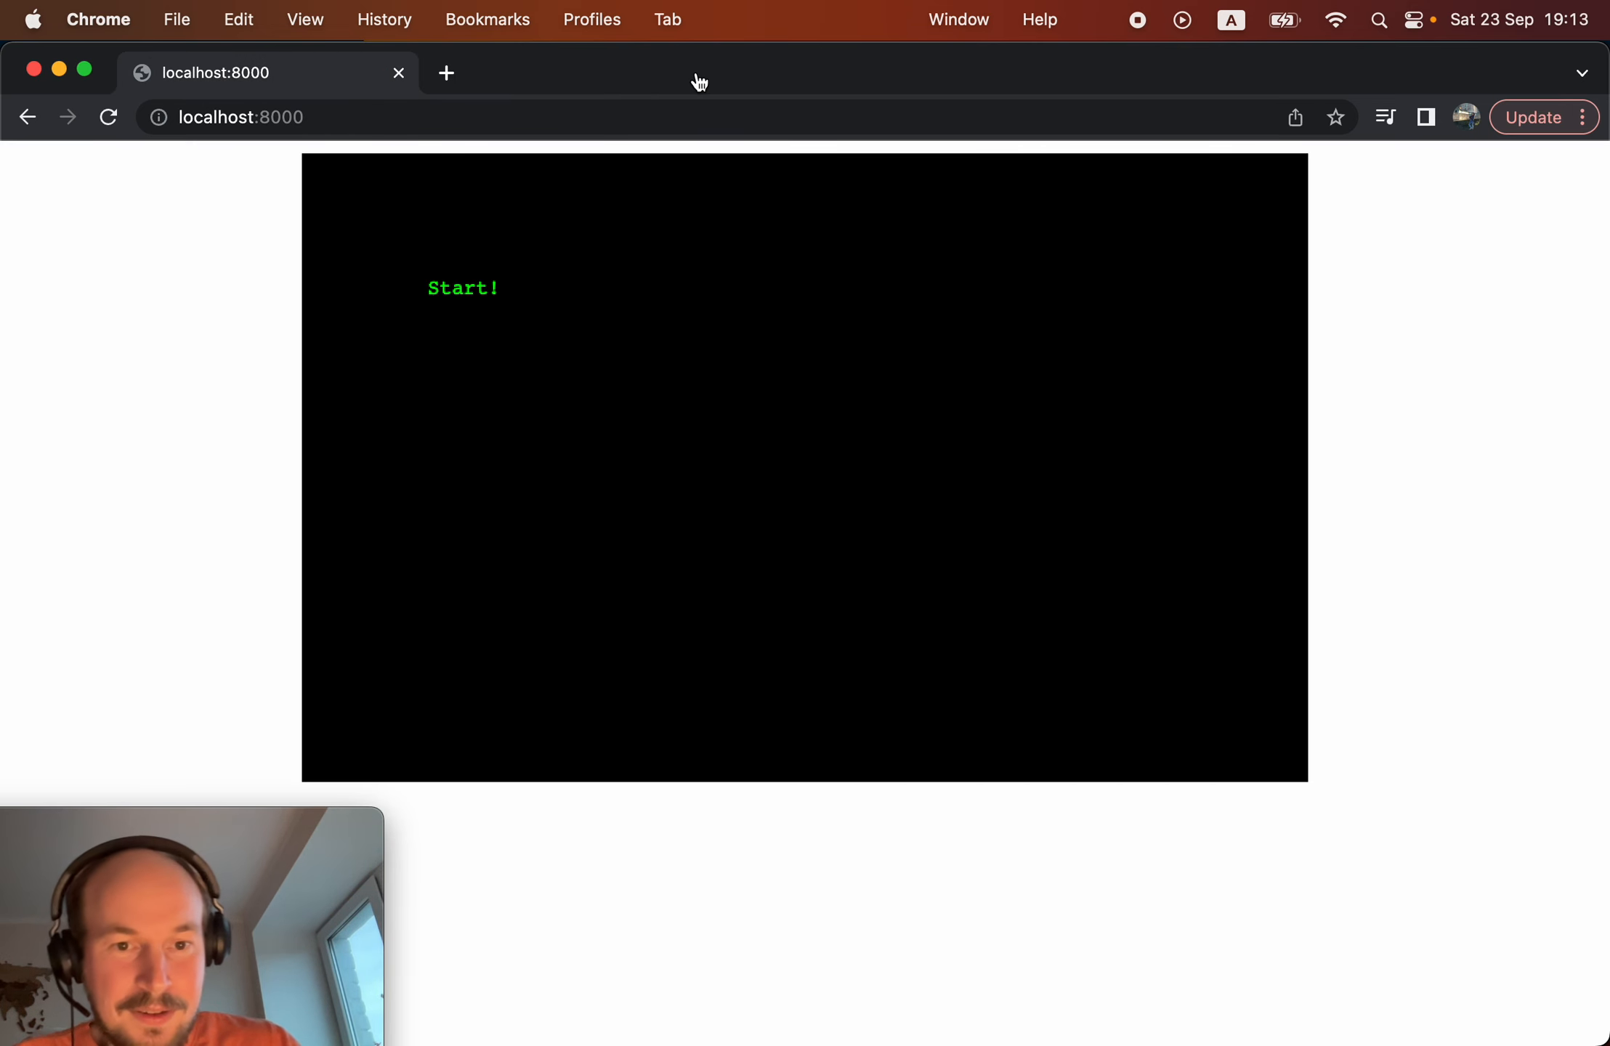
Switch back to the meatBasement.tmx map in Tiled.
key("super+Tab")
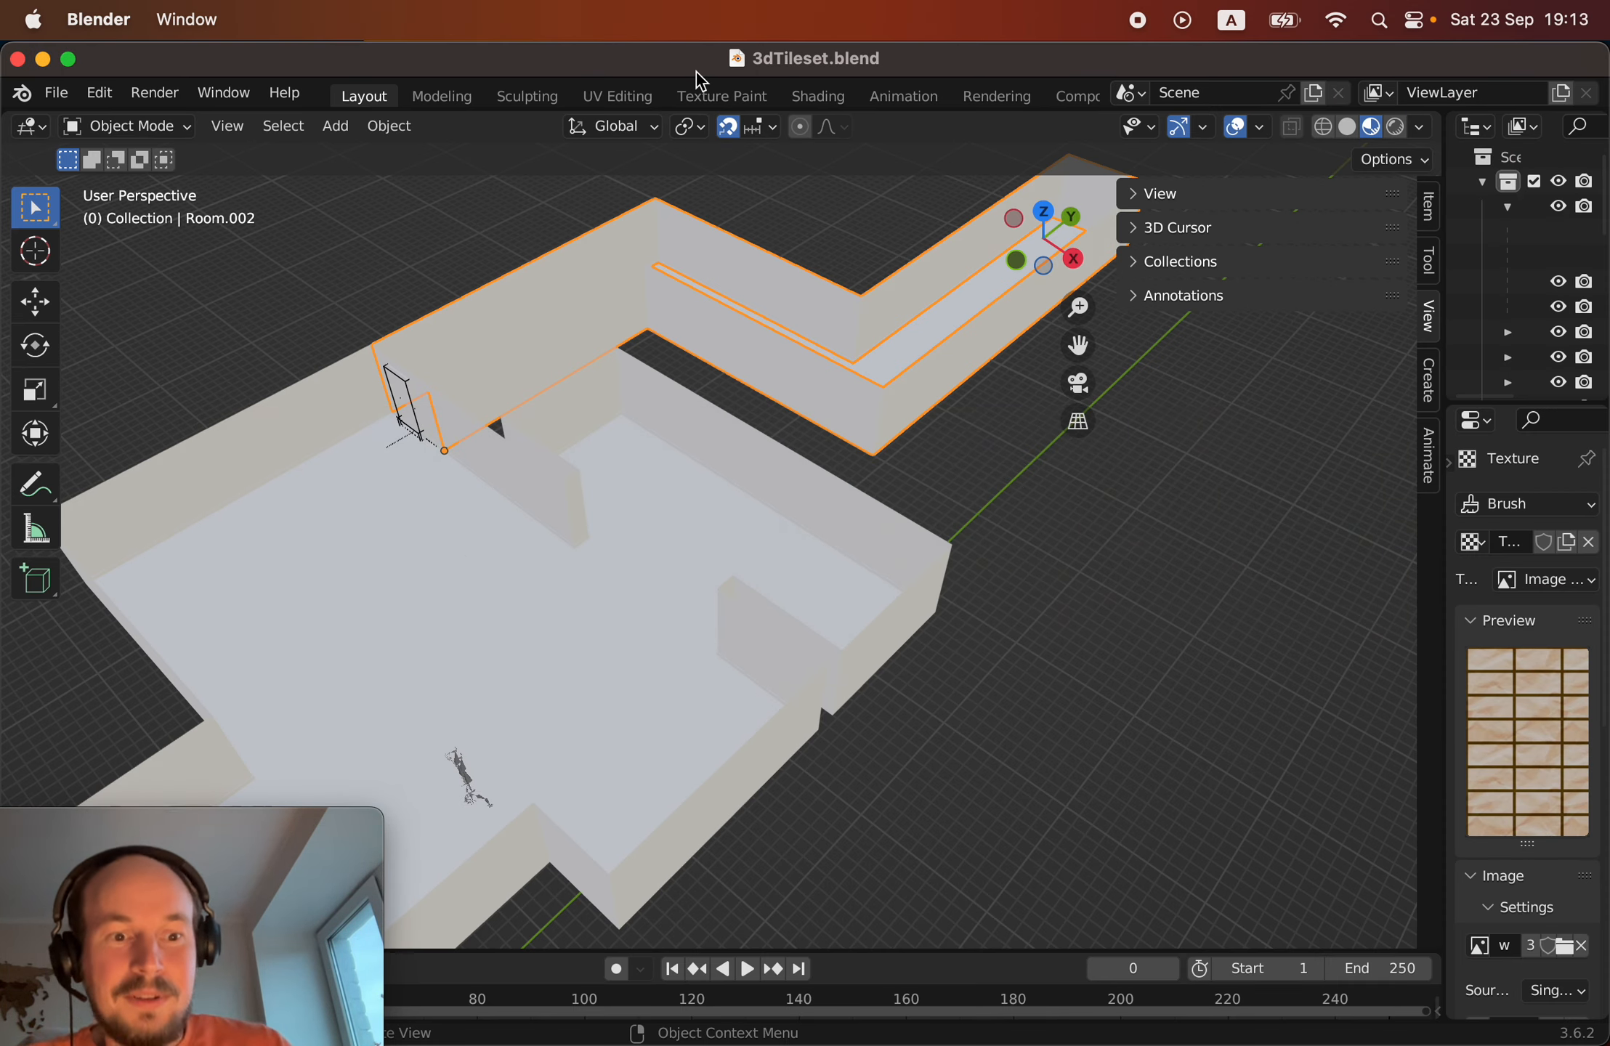
key("super+Tab")
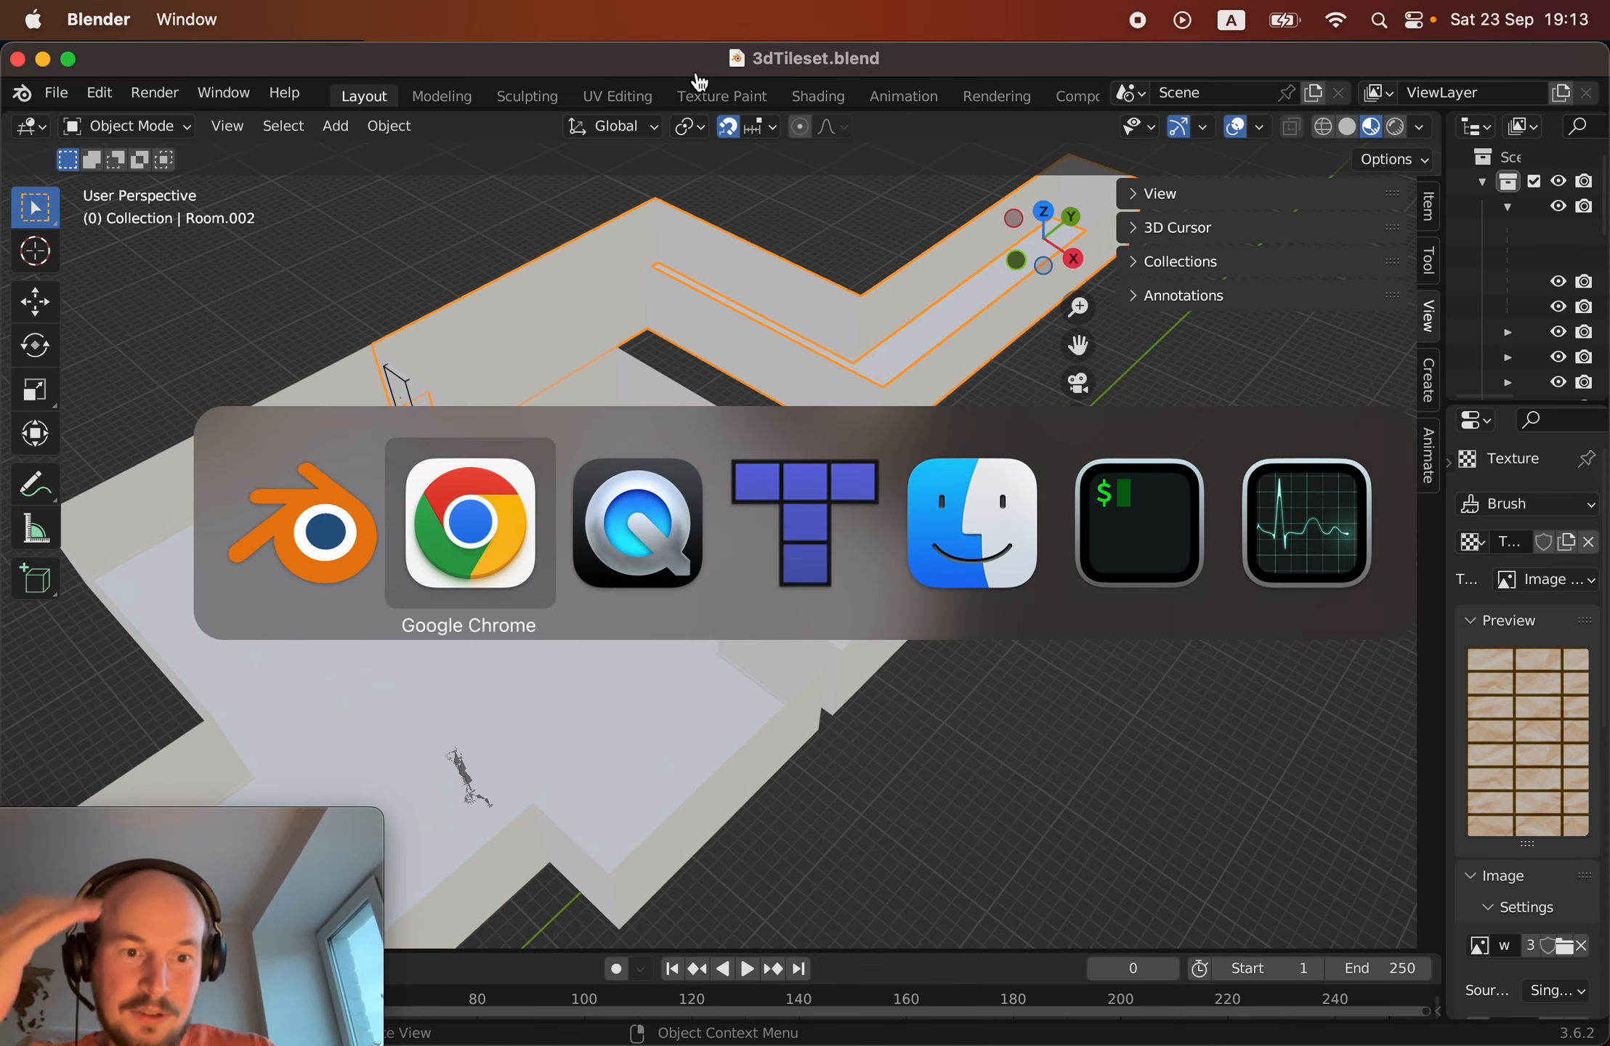
key("super+Tab")
key("super+Tab")
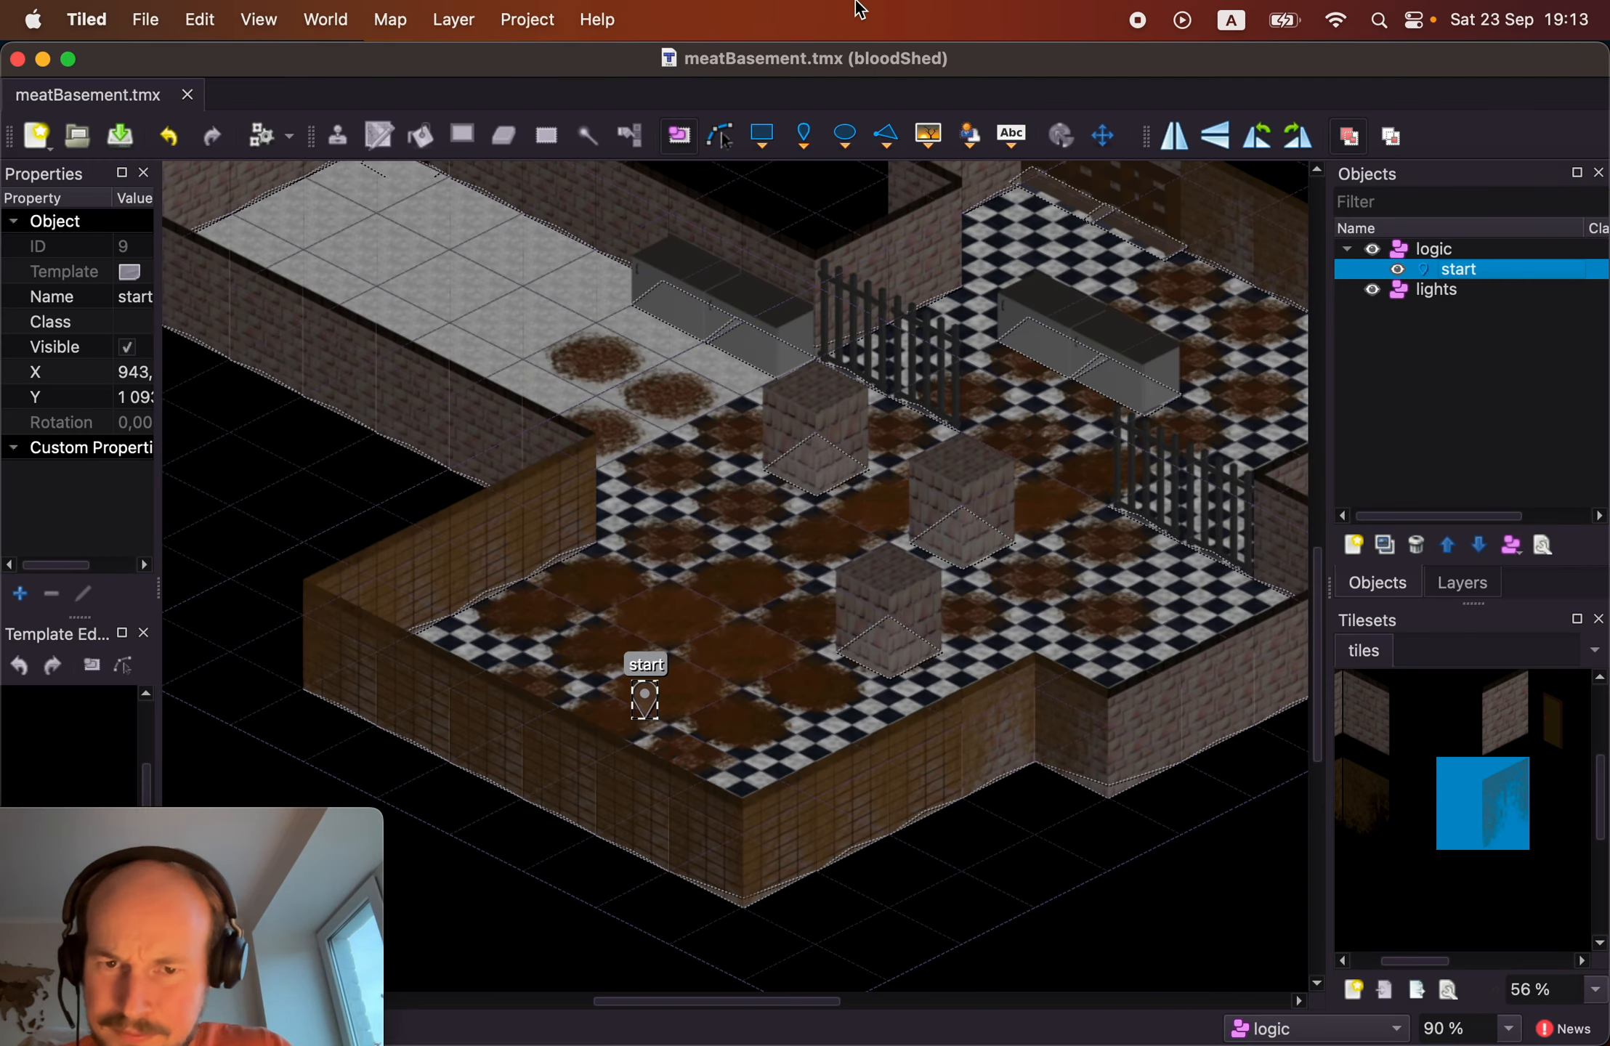
scroll(784, 508, "up", 4)
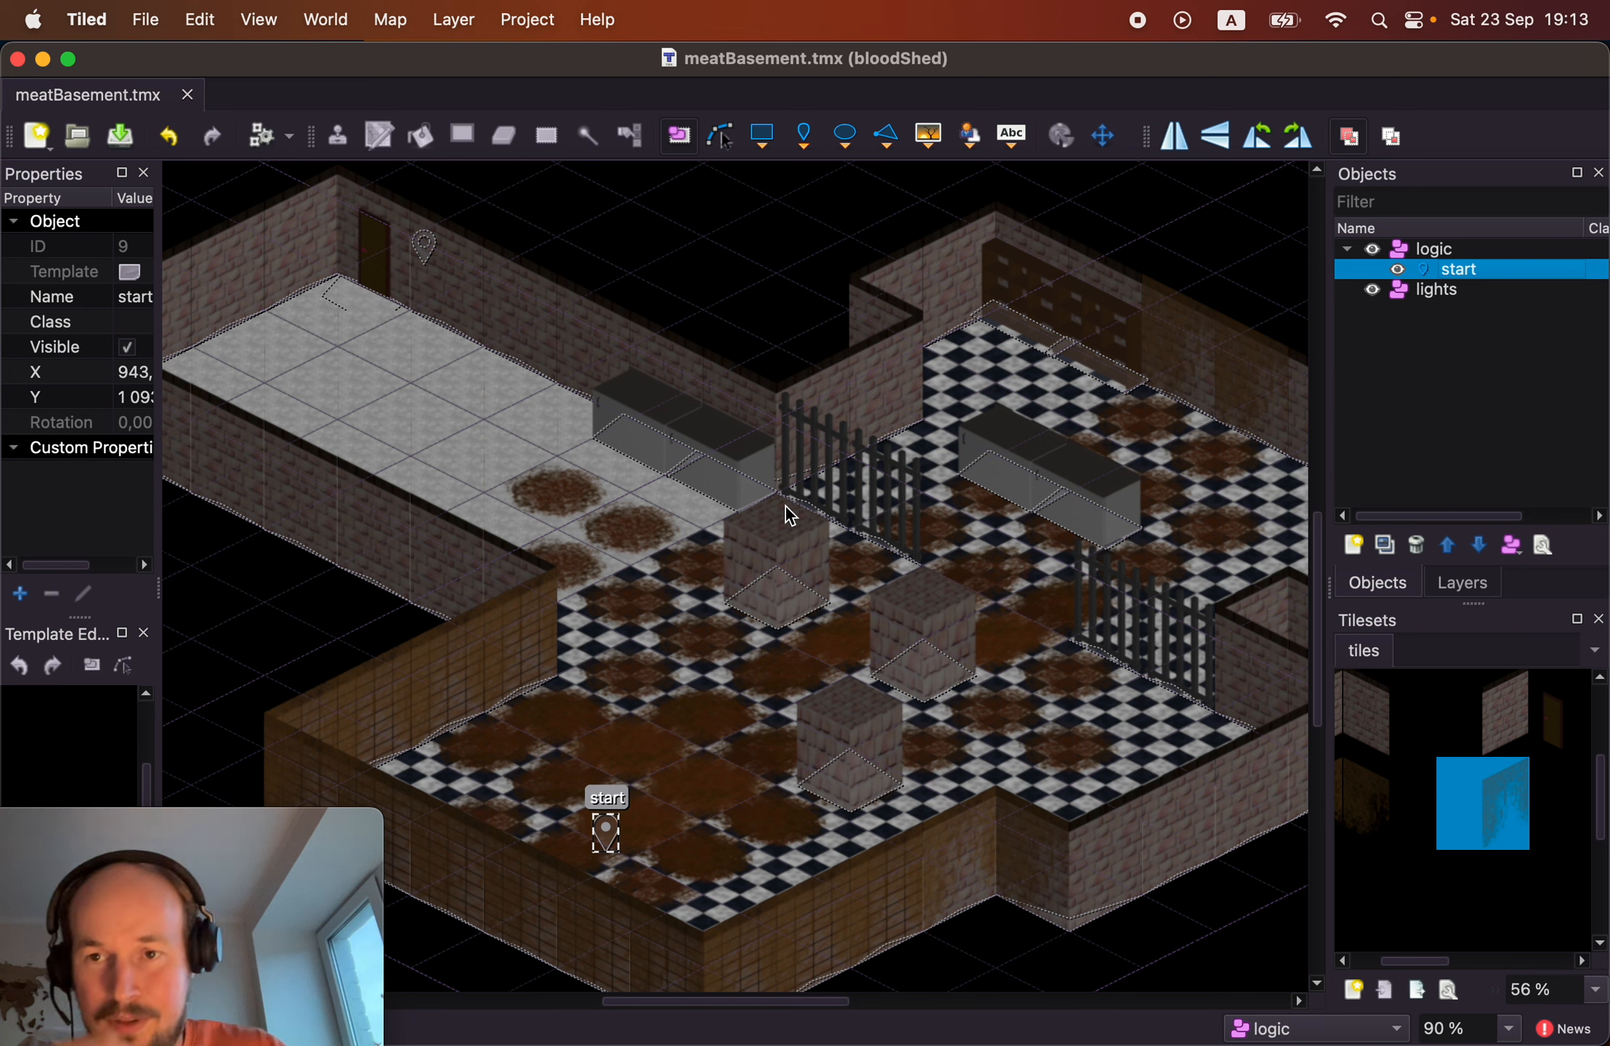
Show the map's layer list and pick the plain light floor tile from the tileset.
left_click(1464, 583)
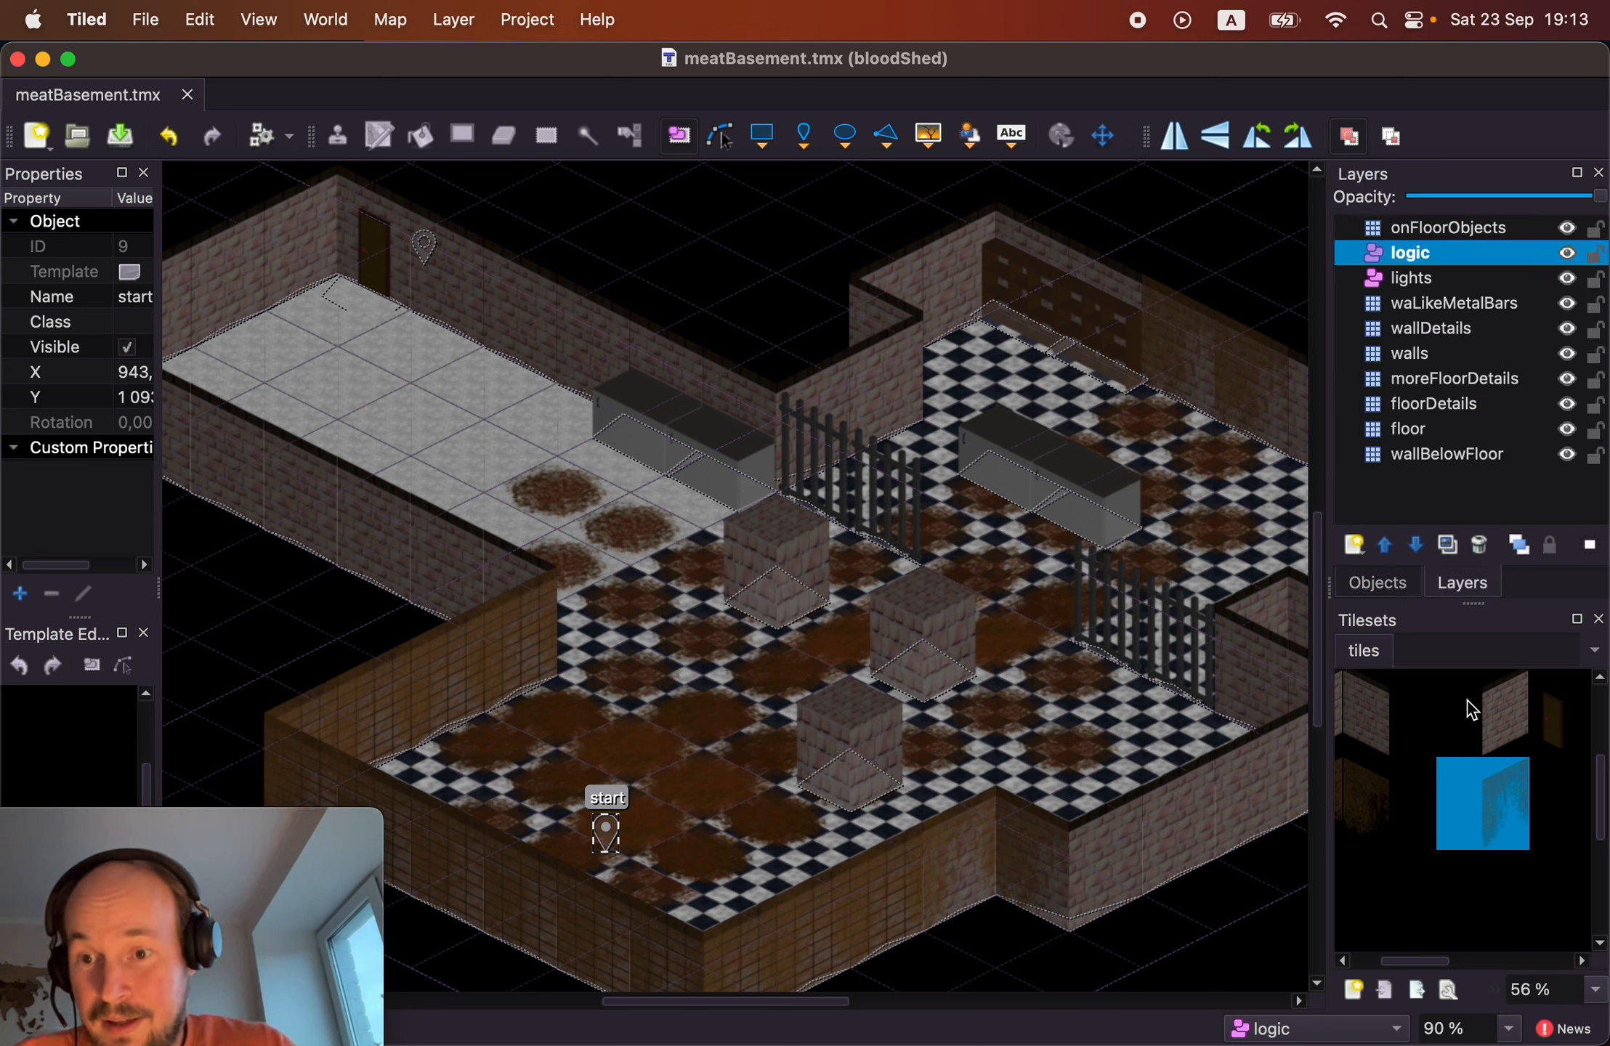
scroll(1464, 802, "down", 5, "ctrl")
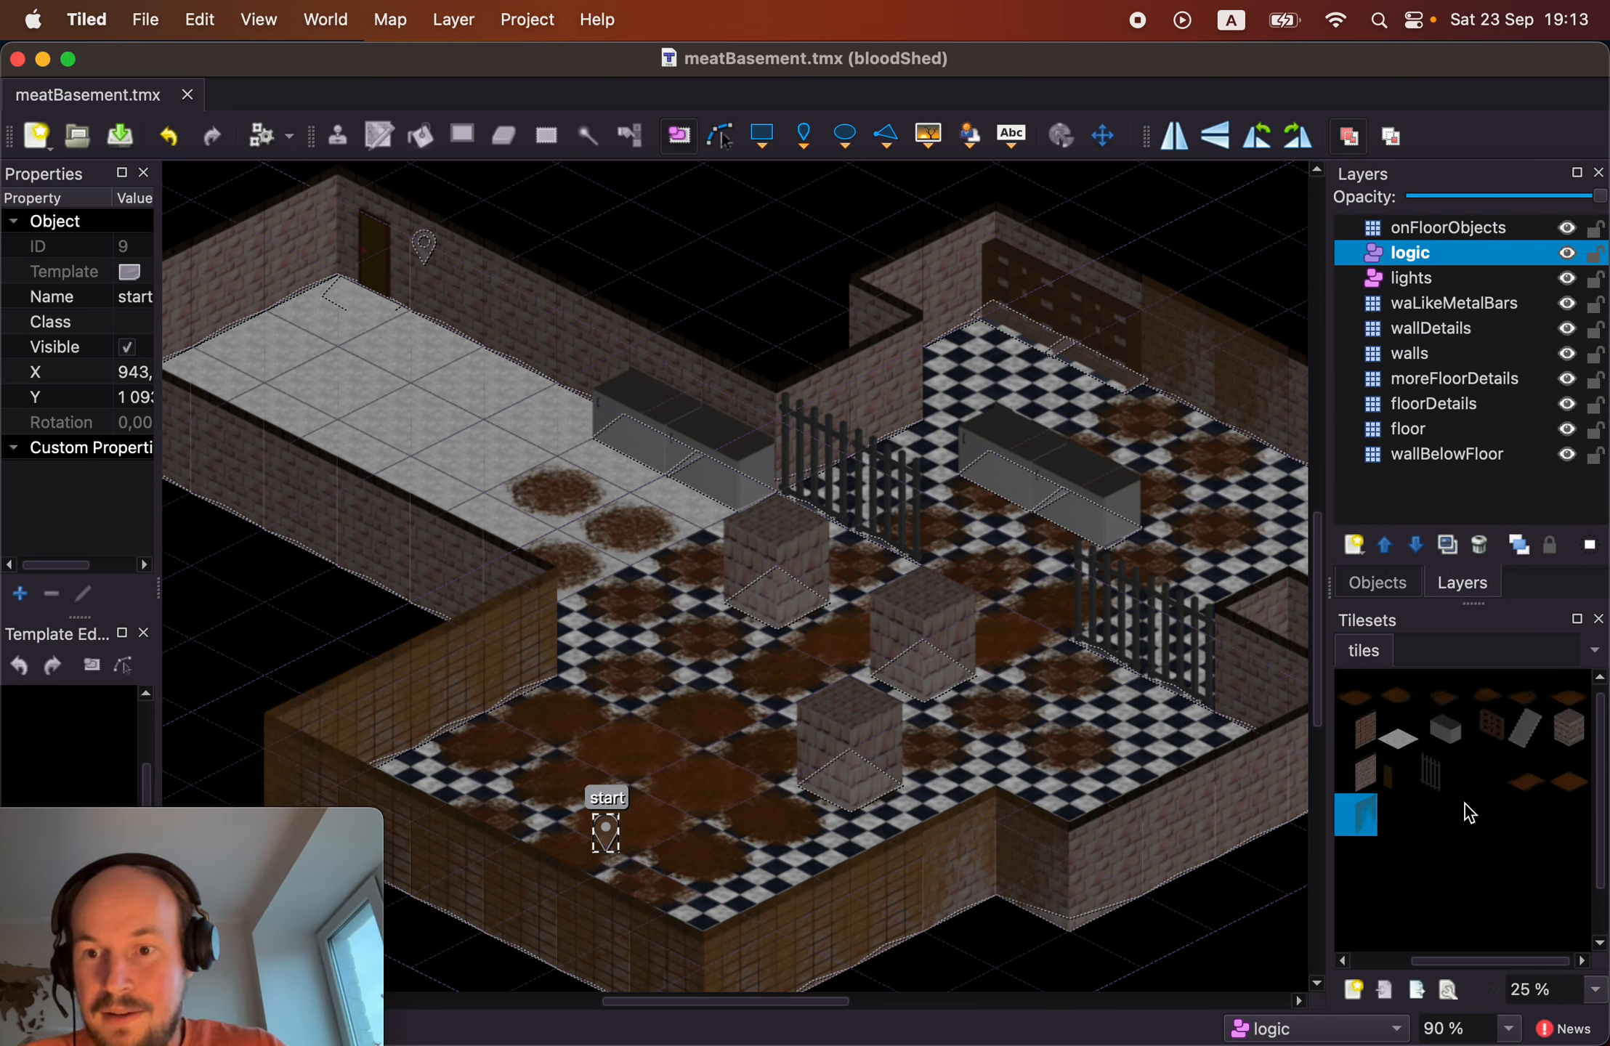
left_click(1403, 736)
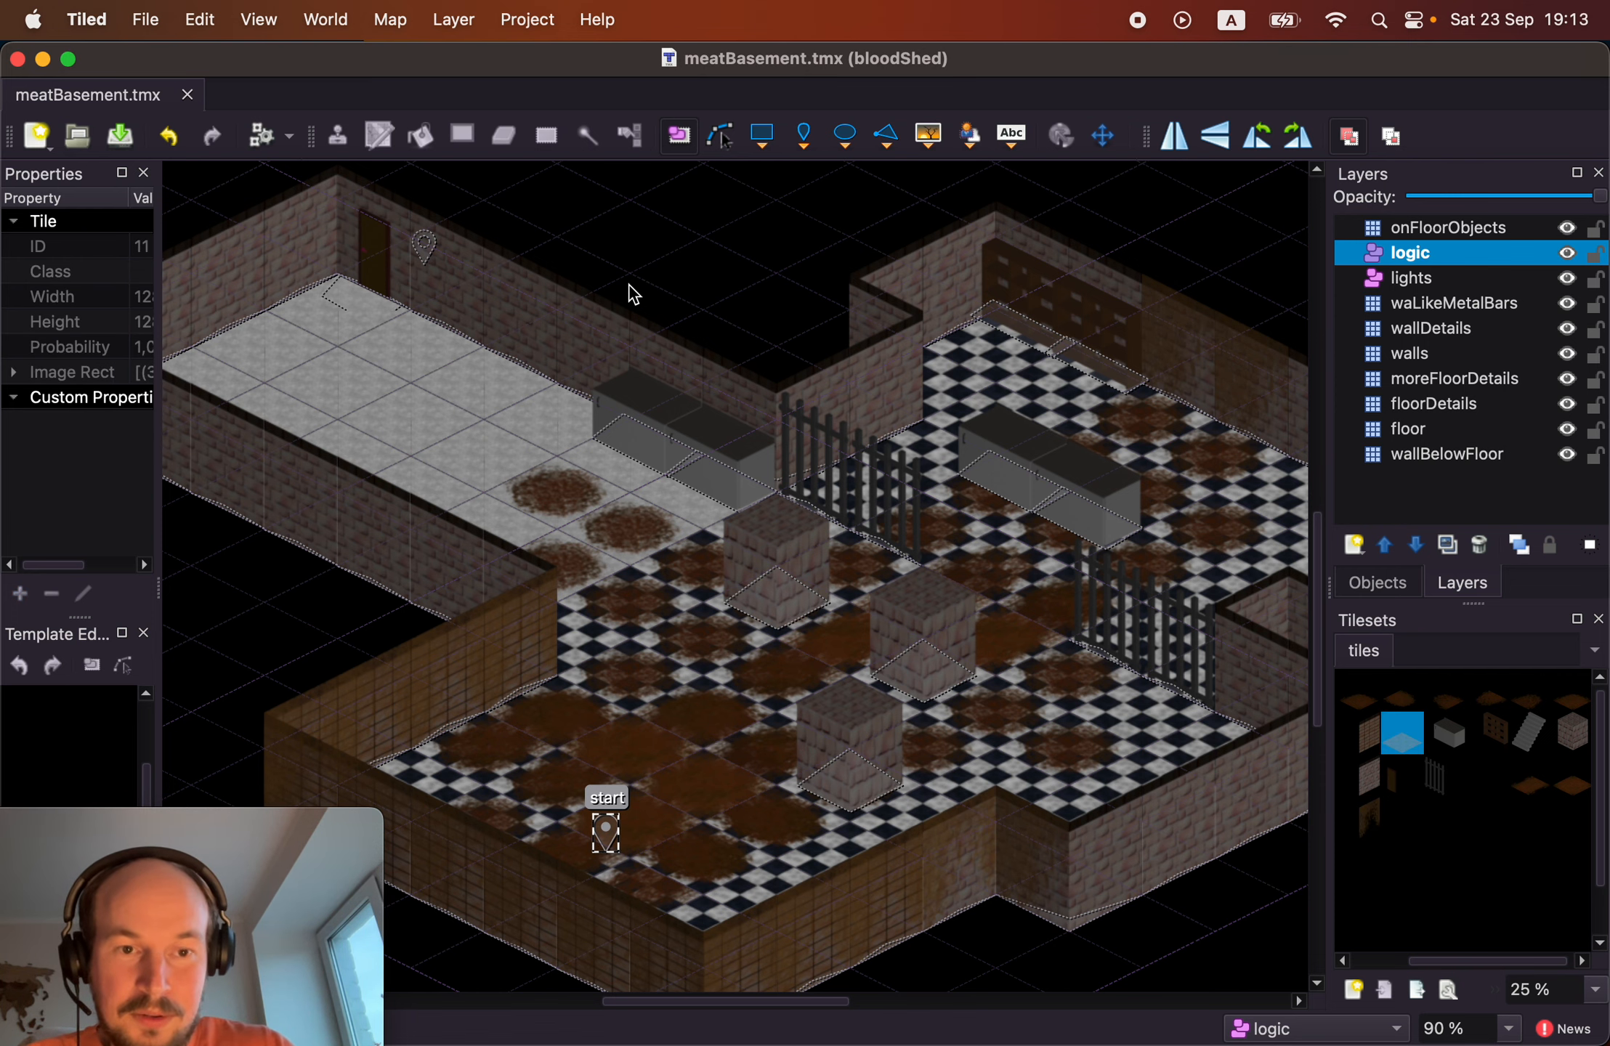
Examine the basement map's layout around the entrance door, the metal bars and the start point.
scroll(647, 730, "up", 3)
scroll(647, 731, "right", 1)
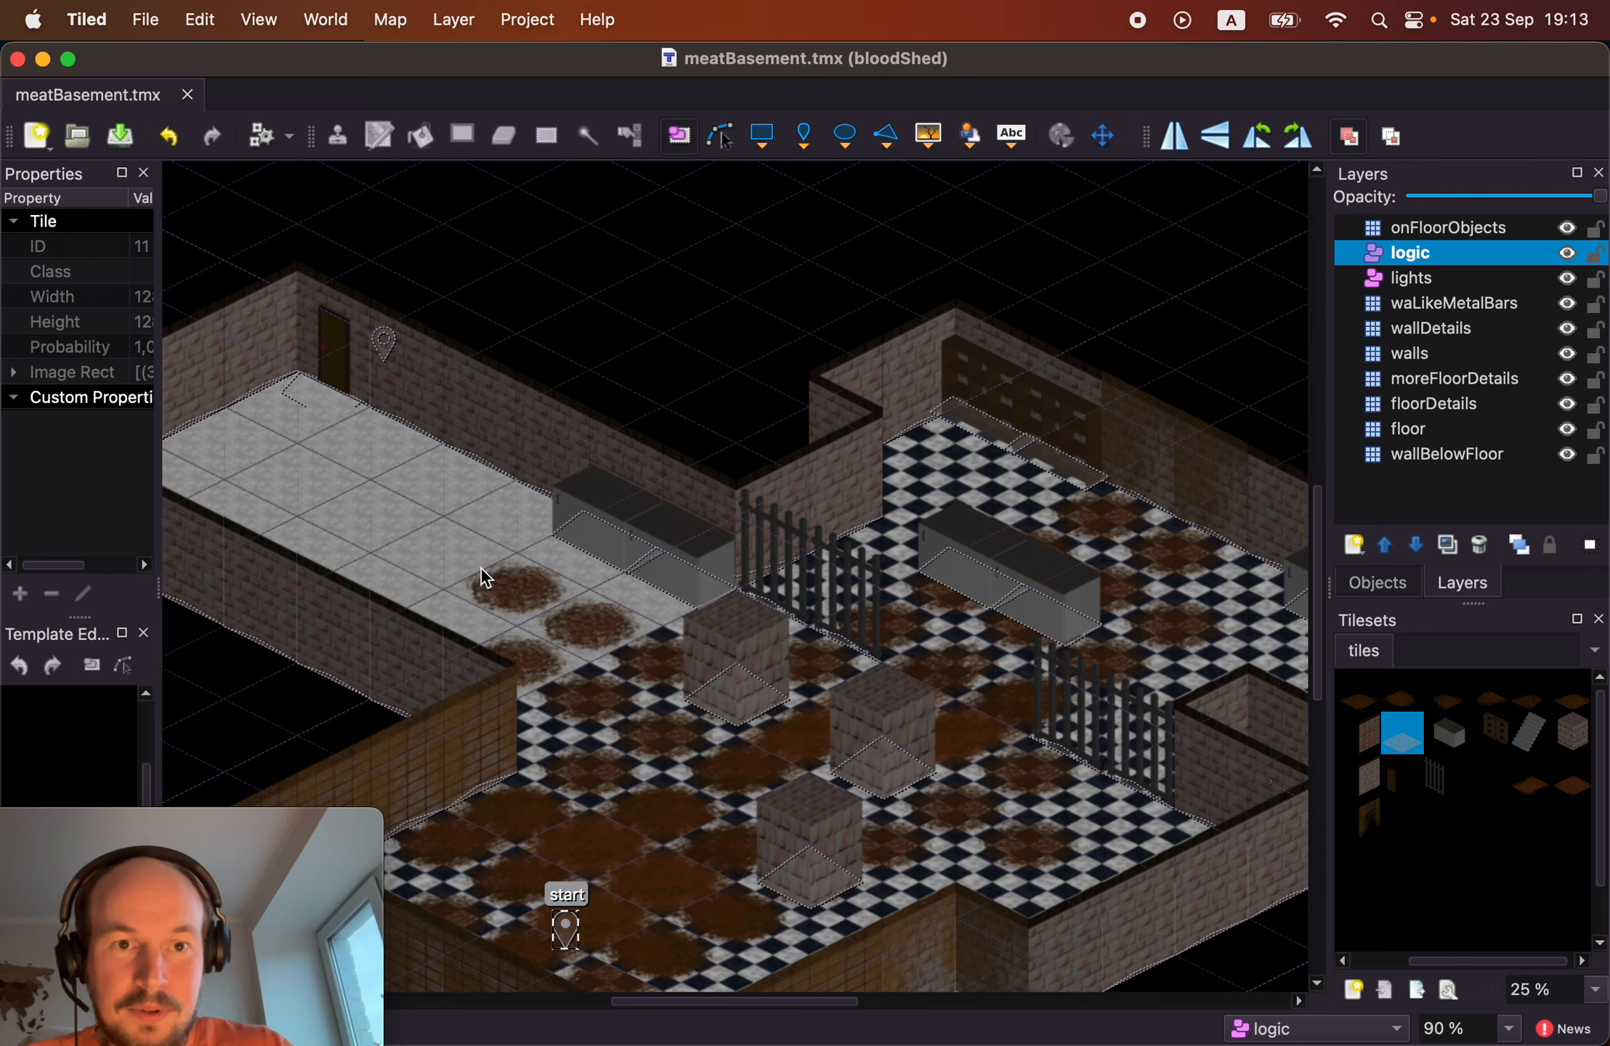
scroll(995, 244, "up", 3)
scroll(996, 244, "right", 5)
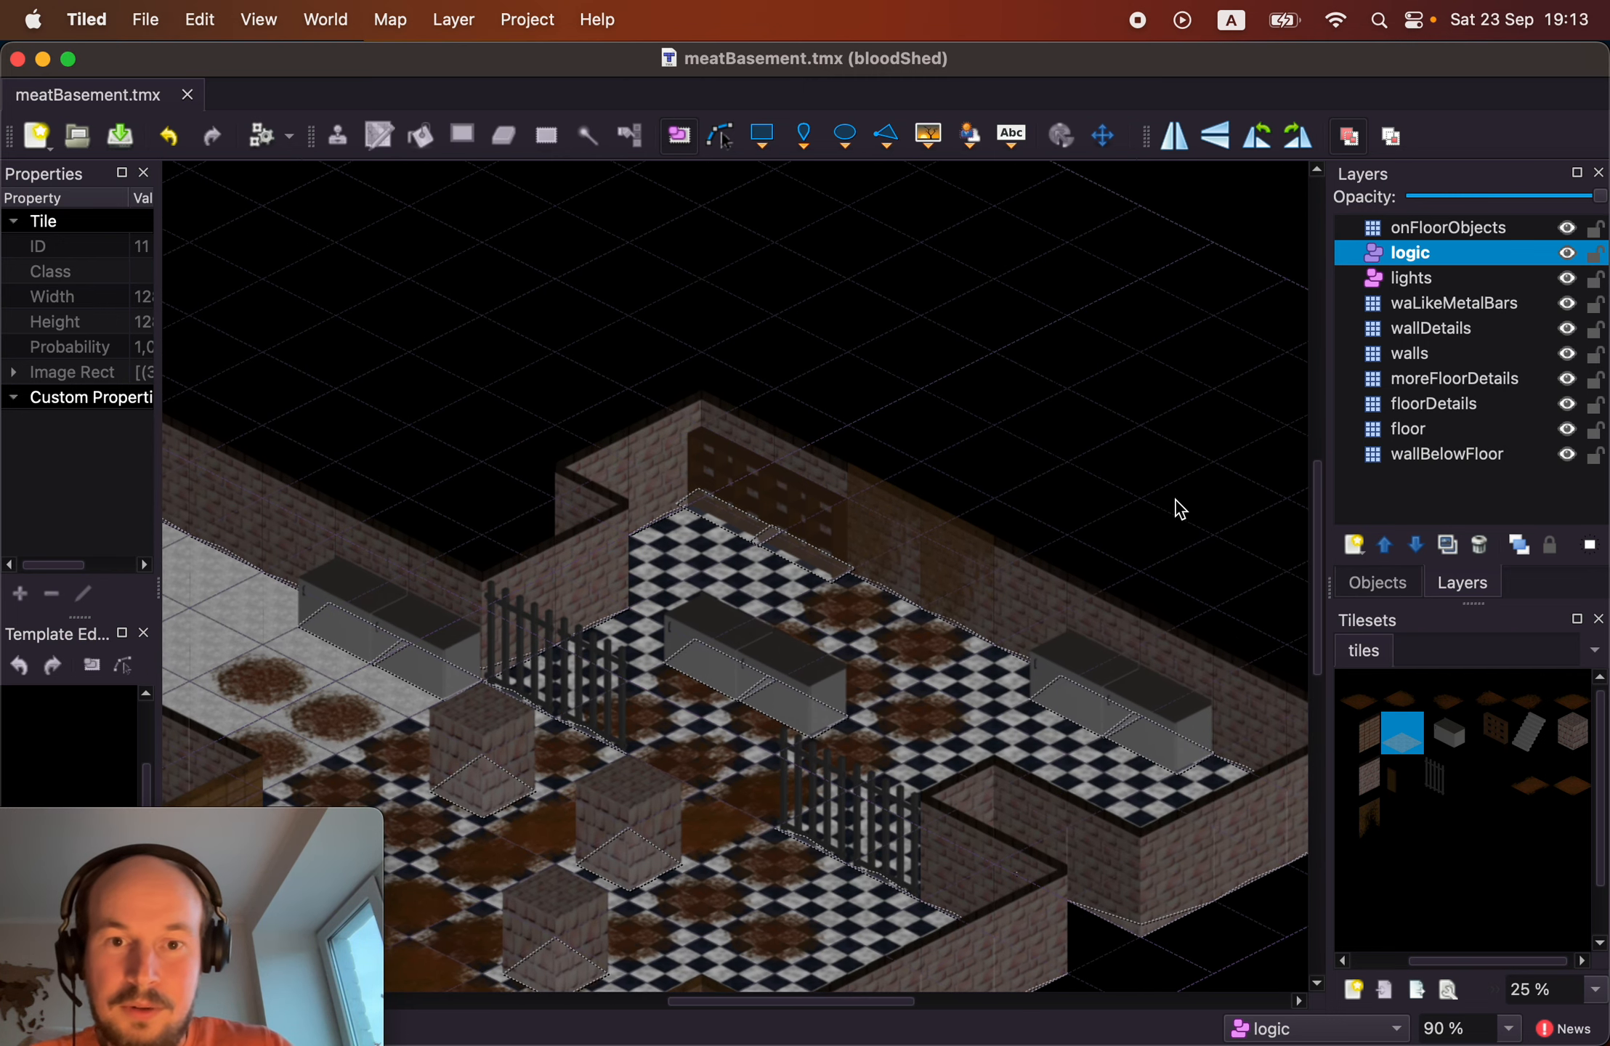
scroll(1079, 545, "down", 5)
scroll(1079, 545, "left", 4)
scroll(512, 696, "down", 1)
scroll(511, 696, "left", 1)
scroll(588, 759, "up", 1, "ctrl")
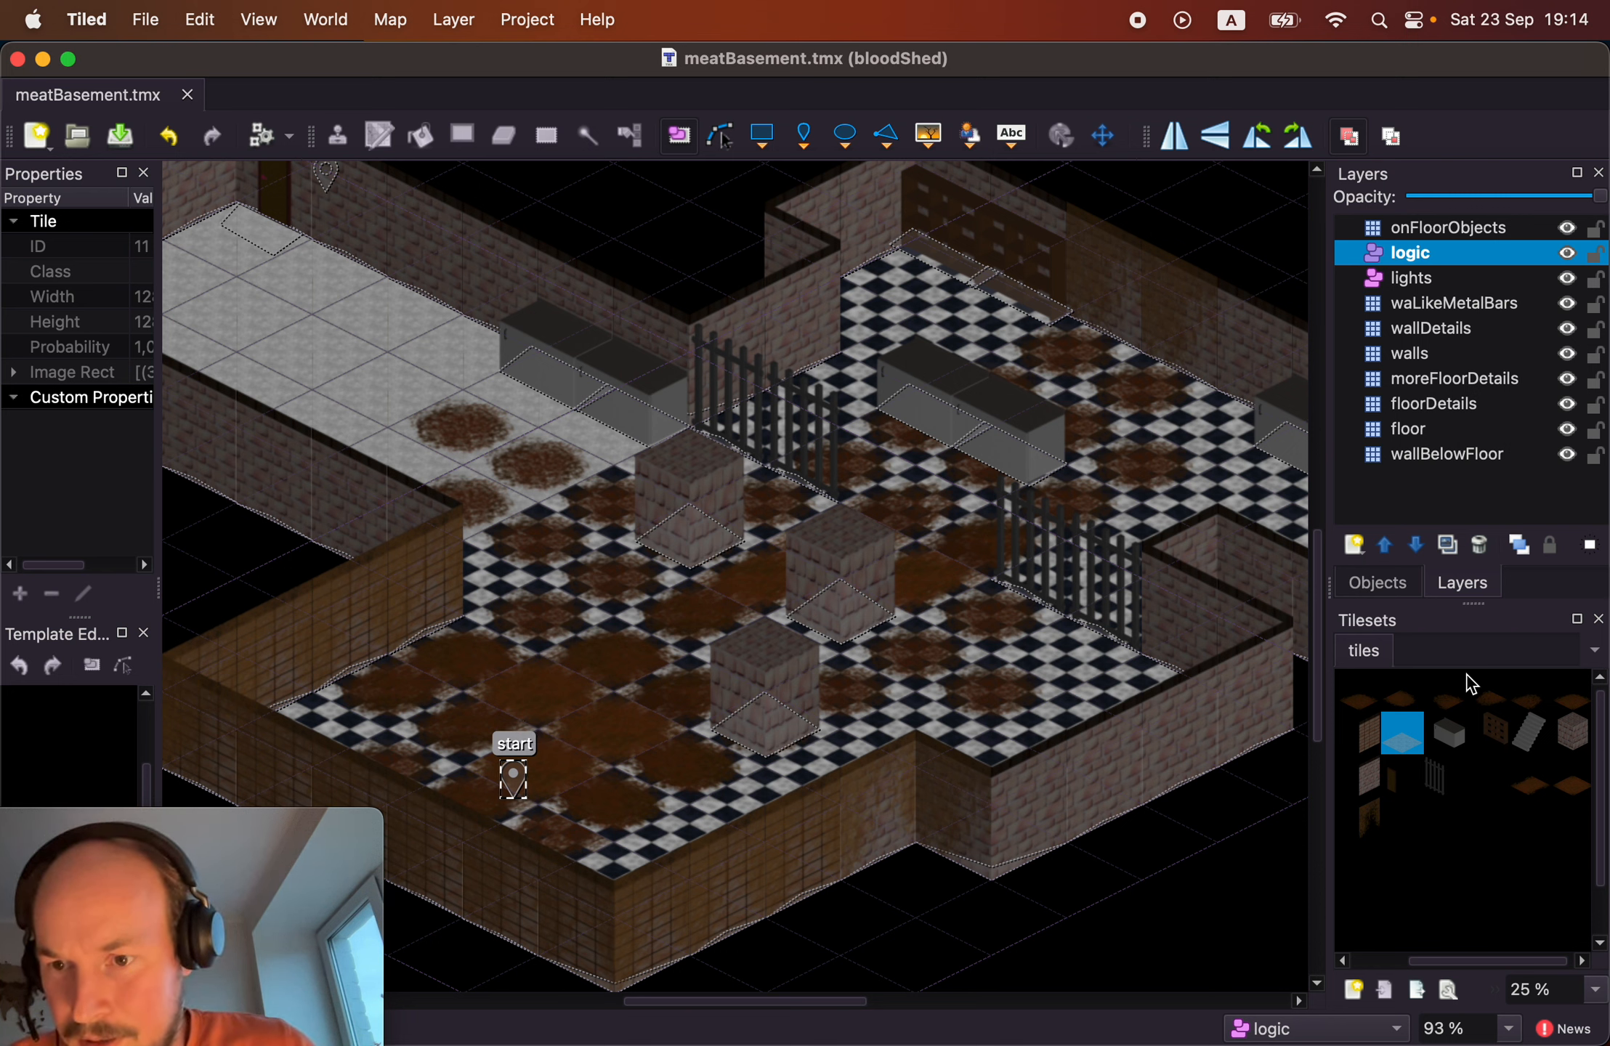
Erase the floor layer tile at the wall just beside the brown door.
left_click(1428, 428)
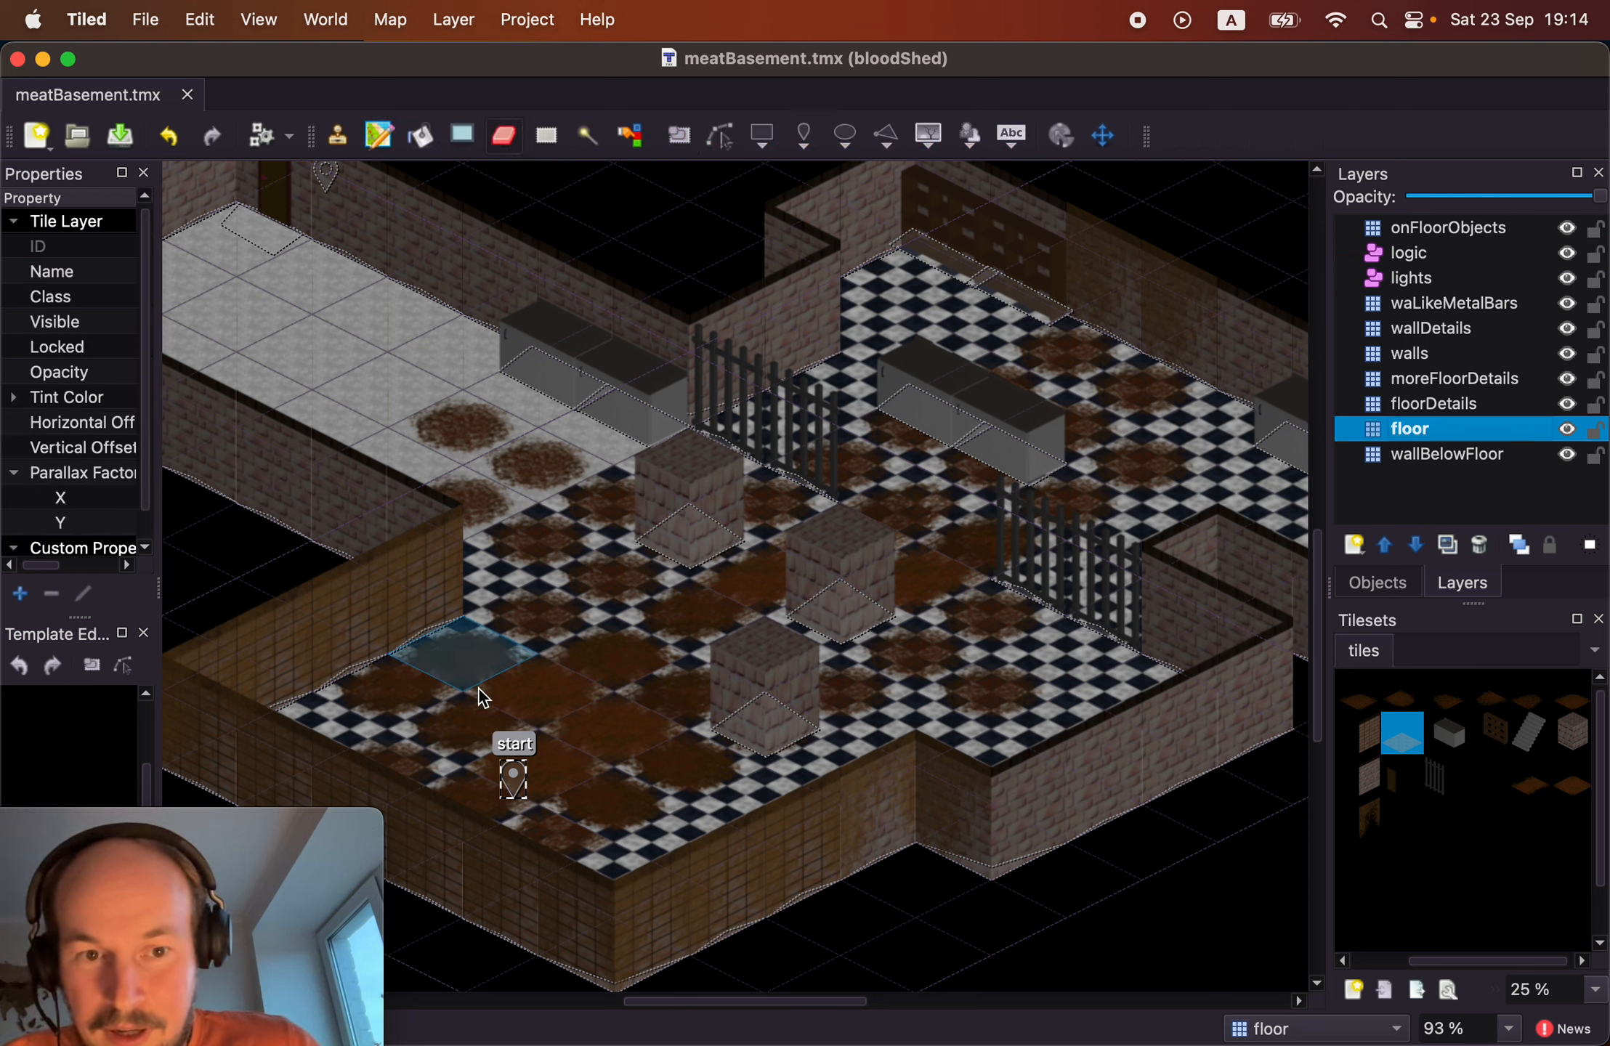
scroll(480, 763, "up", 3)
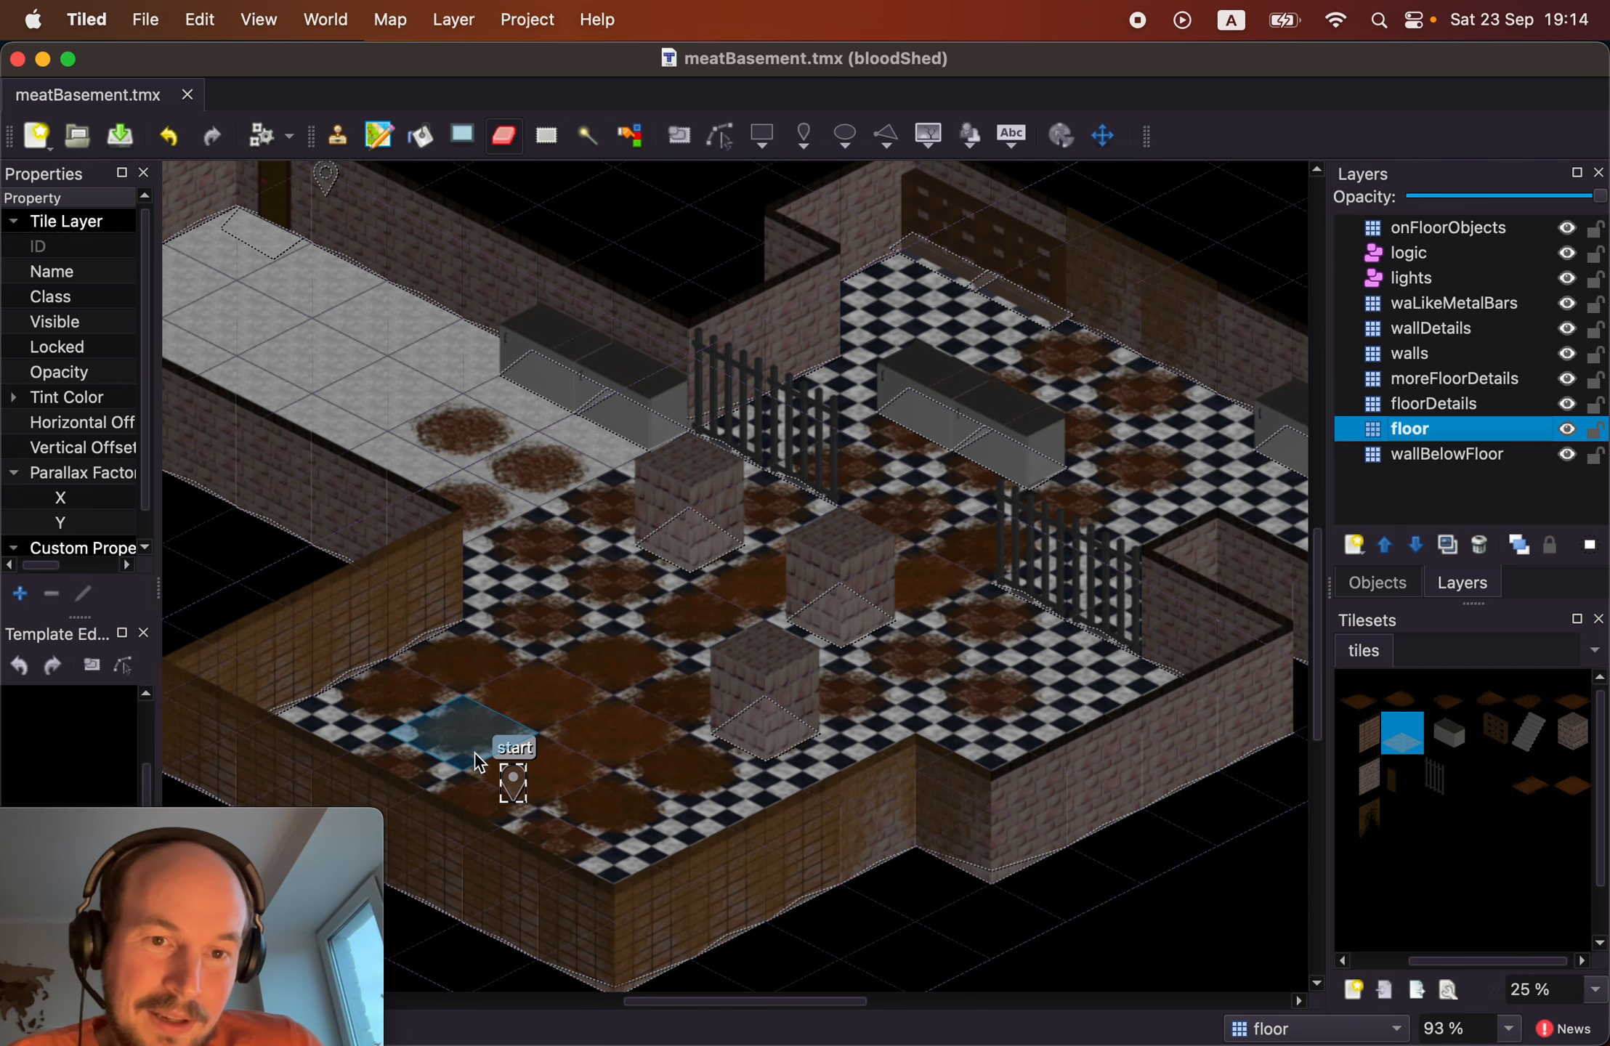
scroll(638, 772, "up", 2)
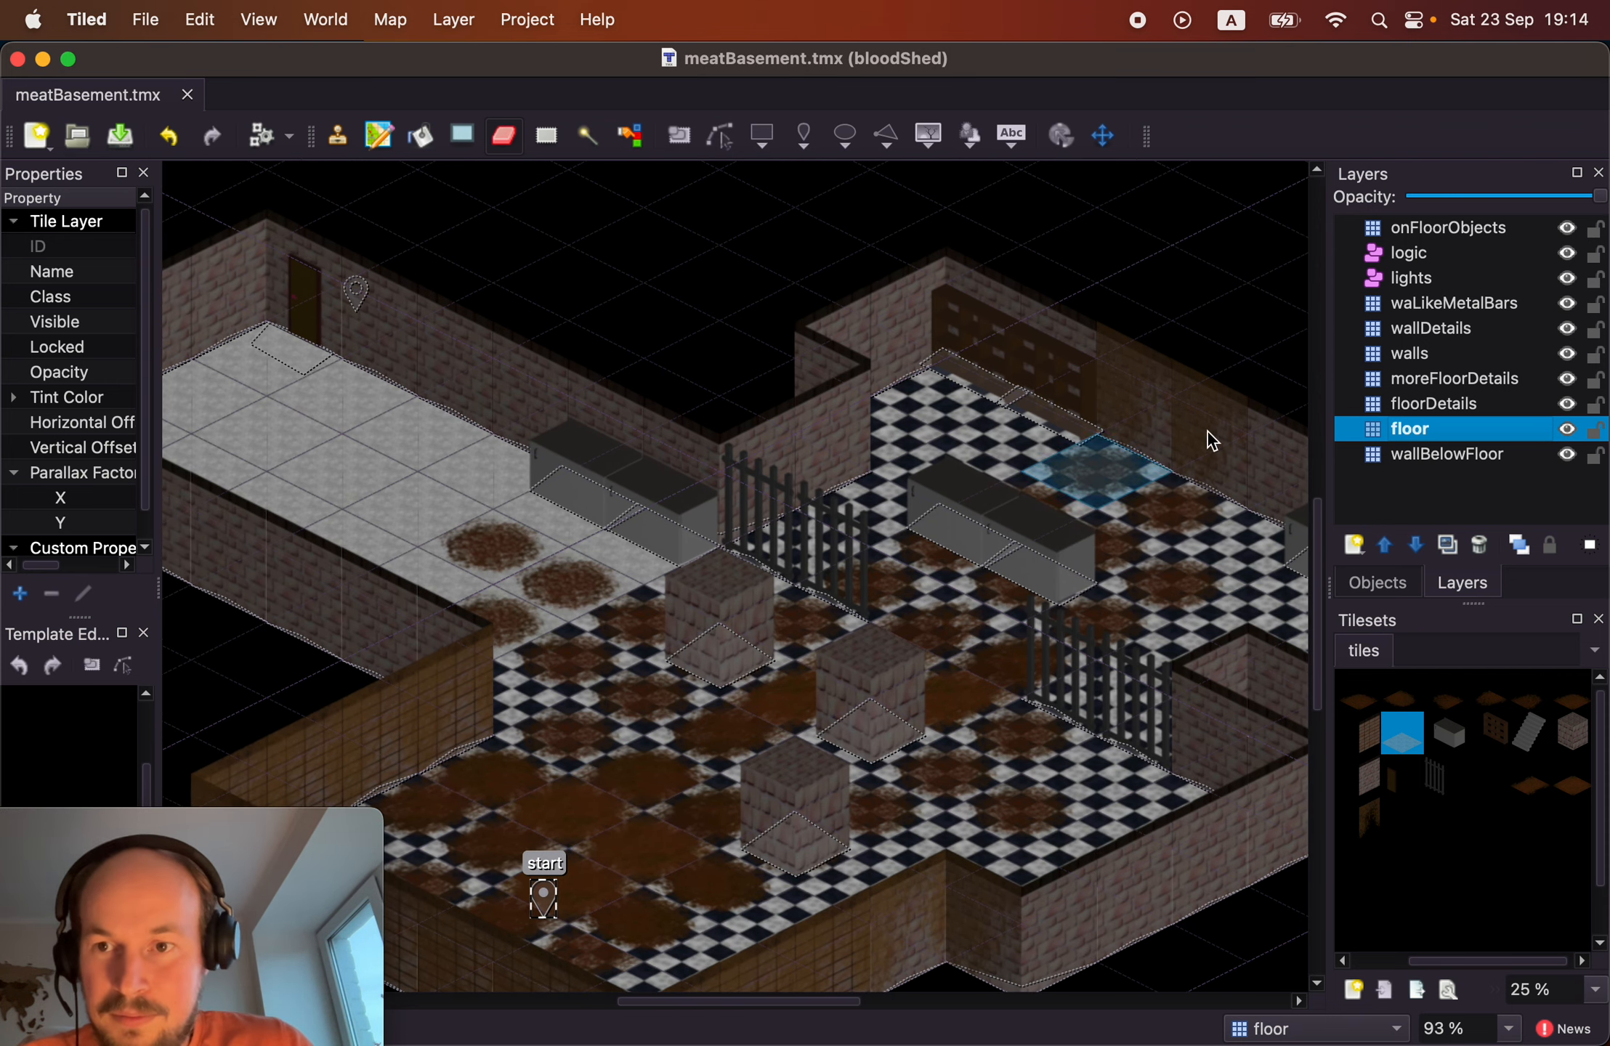
scroll(436, 393, "up", 2)
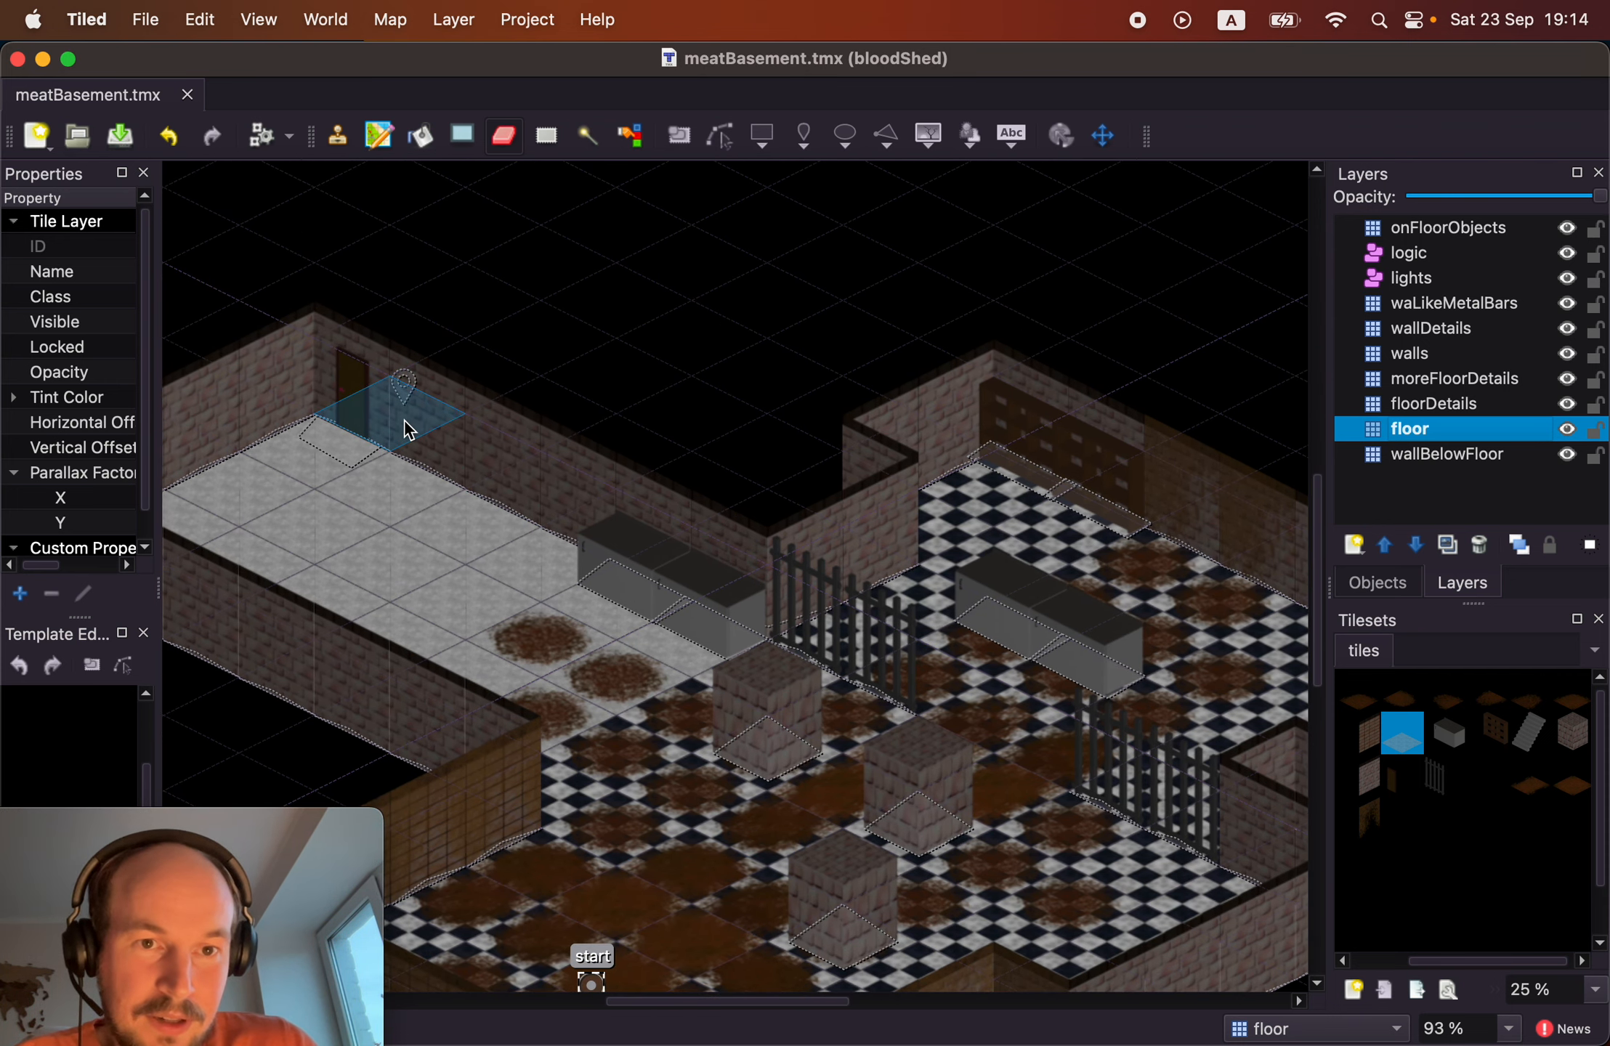
left_click(411, 429)
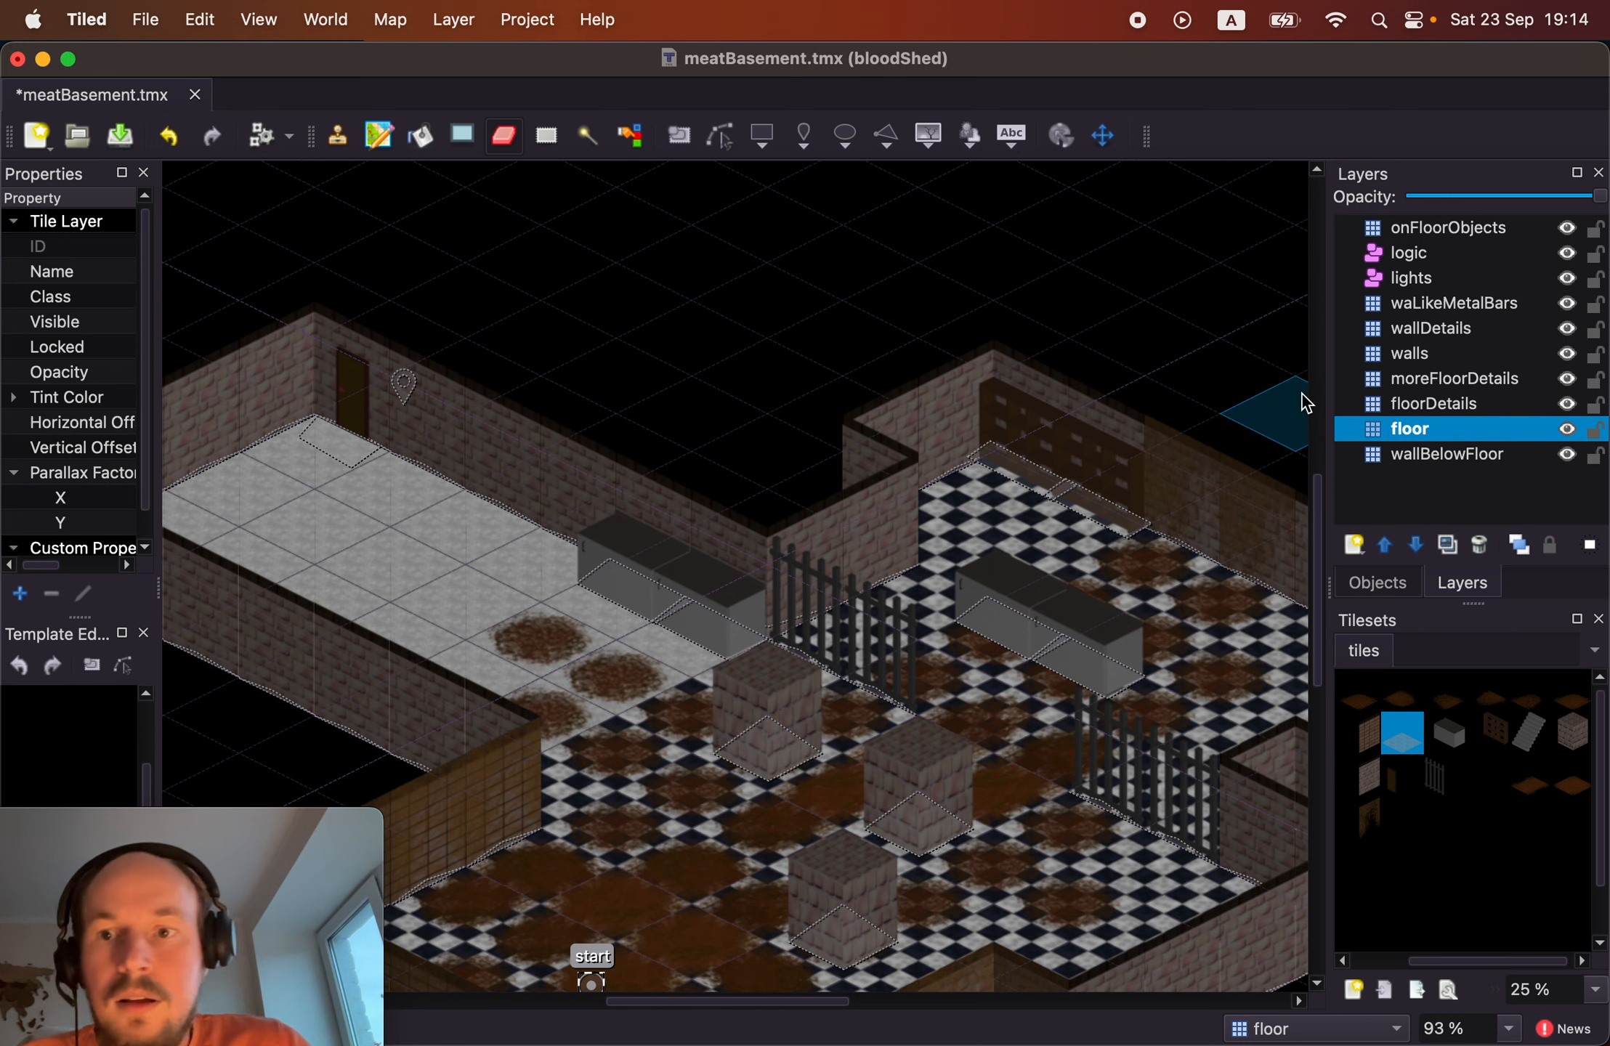
Paint a straight strip of plain light floor tiles on the floor layer, running away from the outer side of the brown door's wall.
left_click(1401, 732)
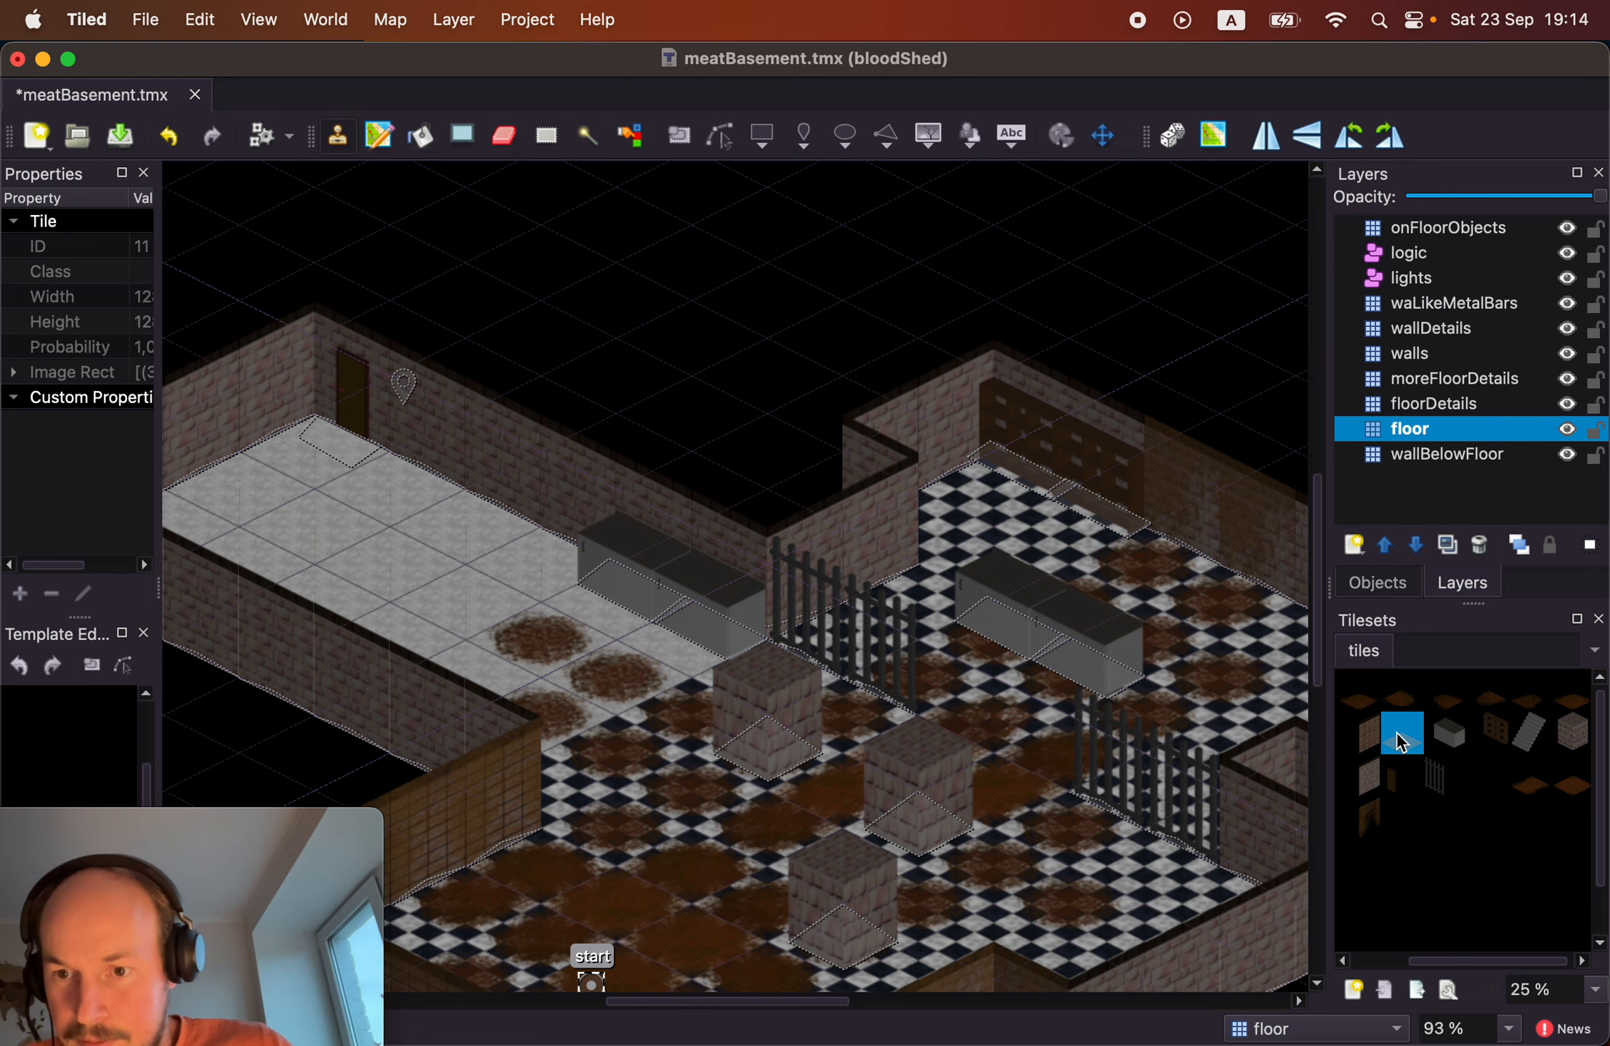
left_click_drag(501, 378, 632, 314)
scroll(654, 305, "right", 3)
scroll(654, 305, "up", 2)
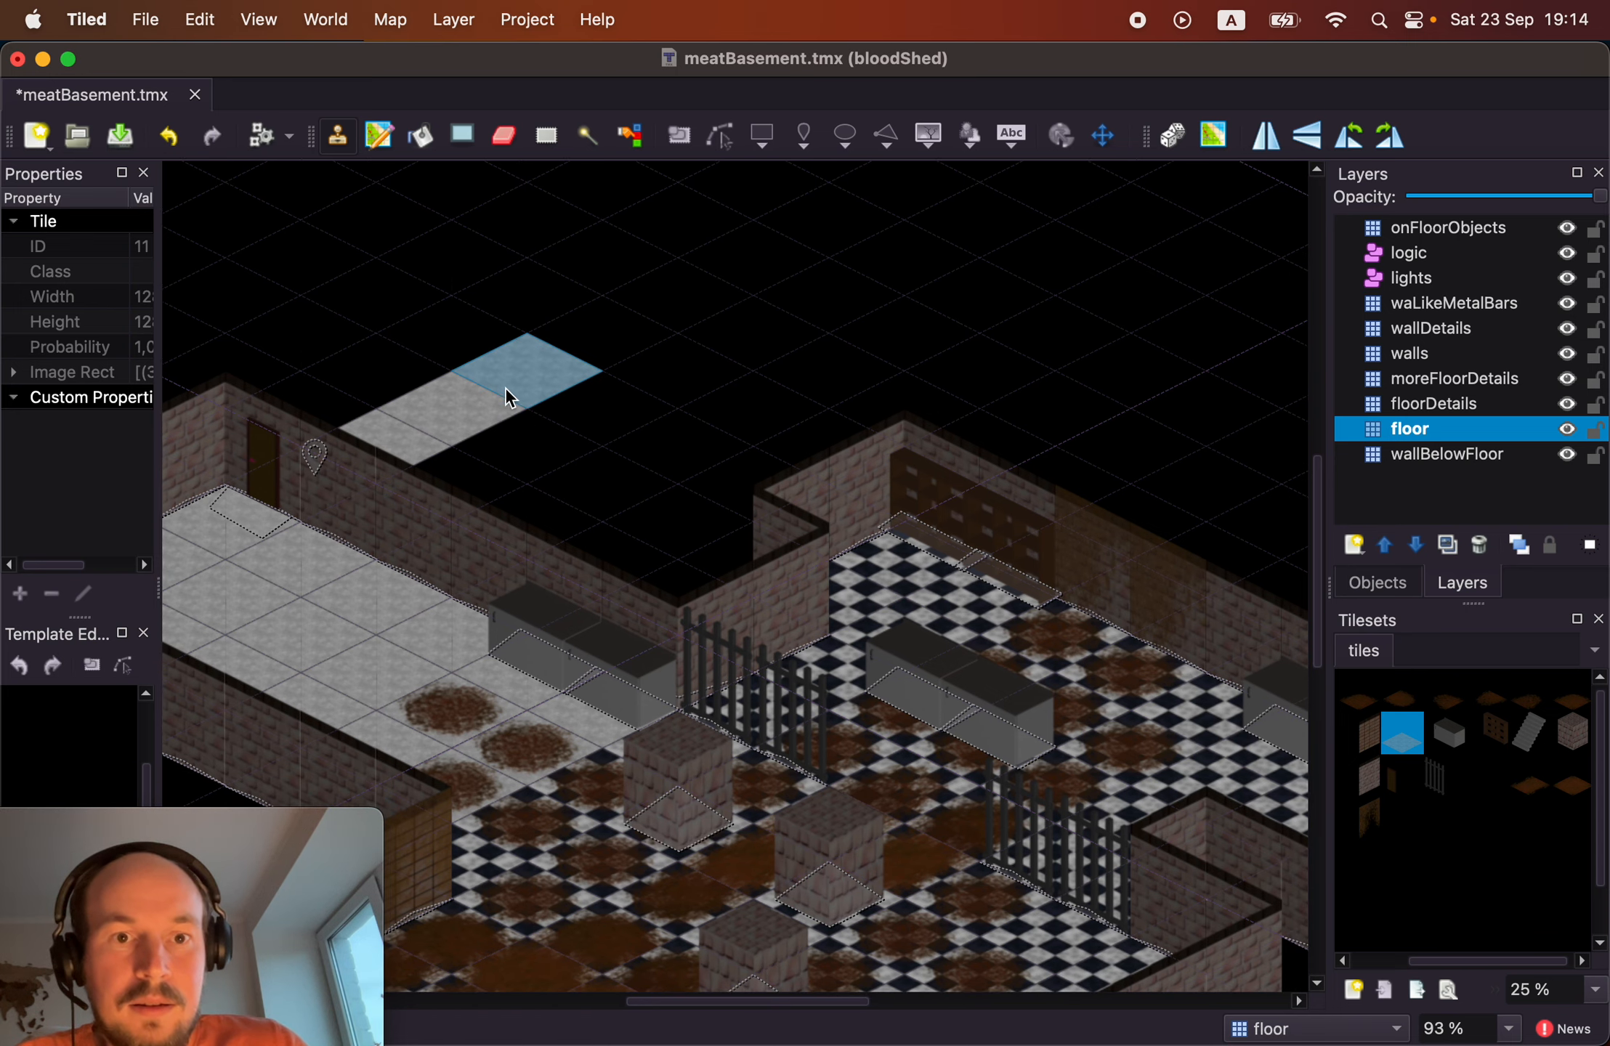
left_click(680, 341)
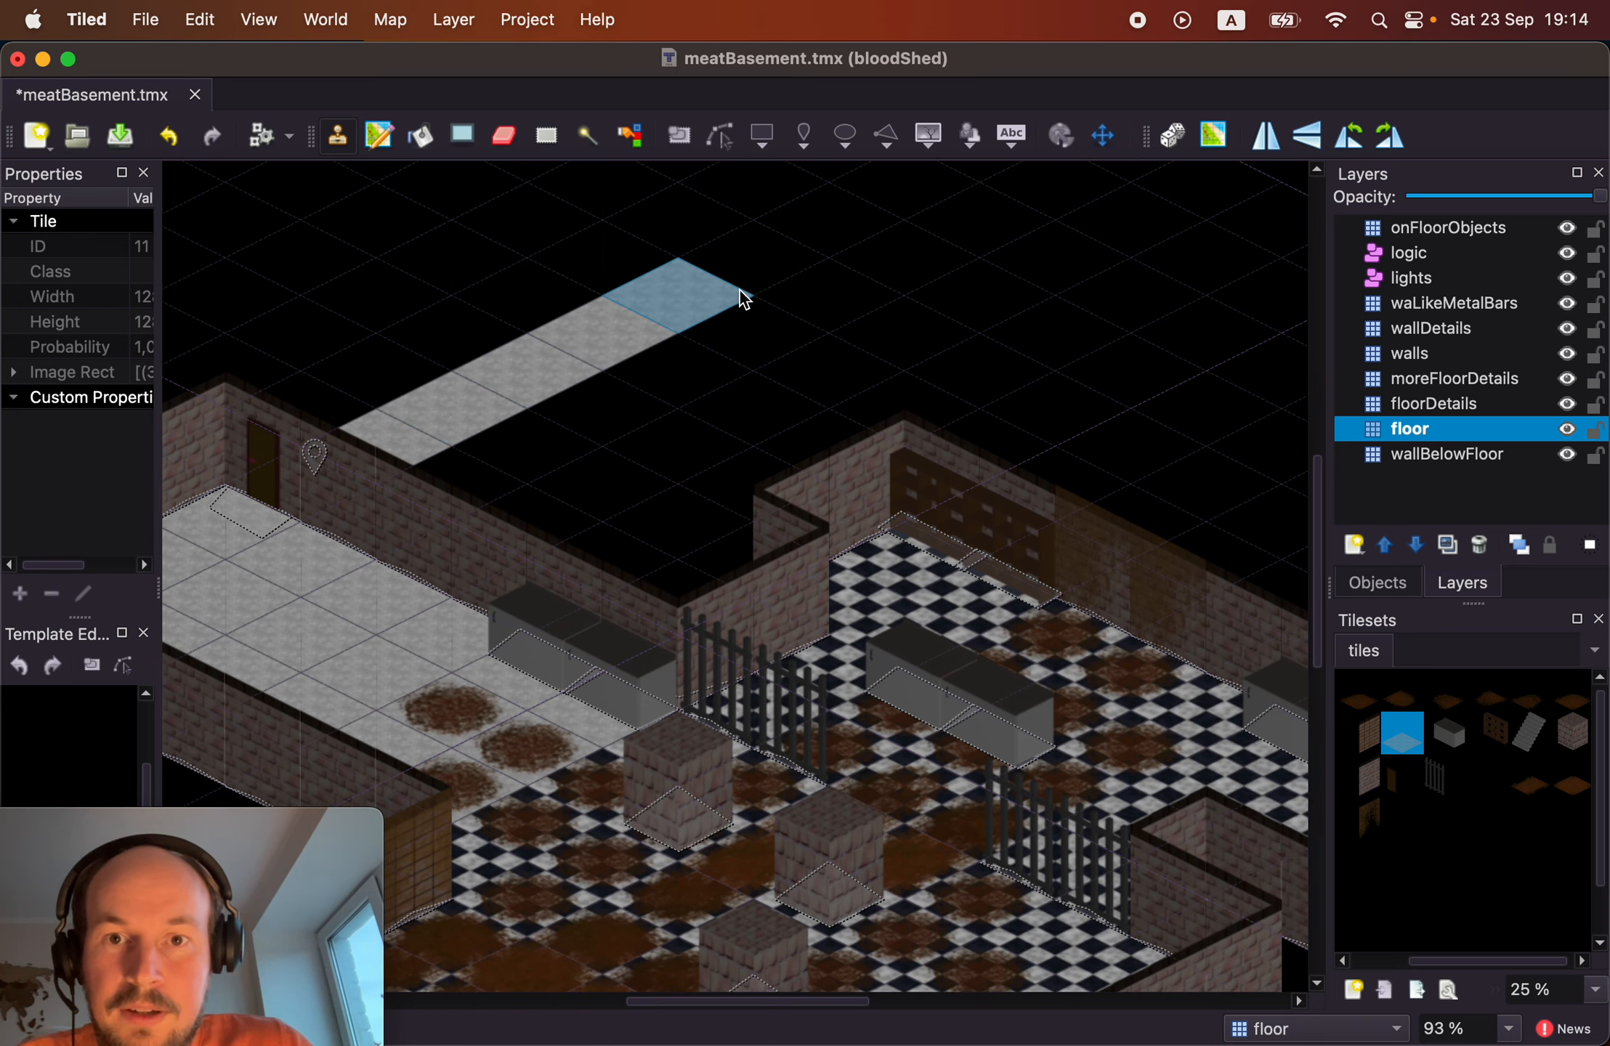
mouse_move(745, 298)
left_mouse_down()
mouse_move(823, 244)
mouse_move(780, 262)
mouse_move(787, 318)
left_mouse_up()
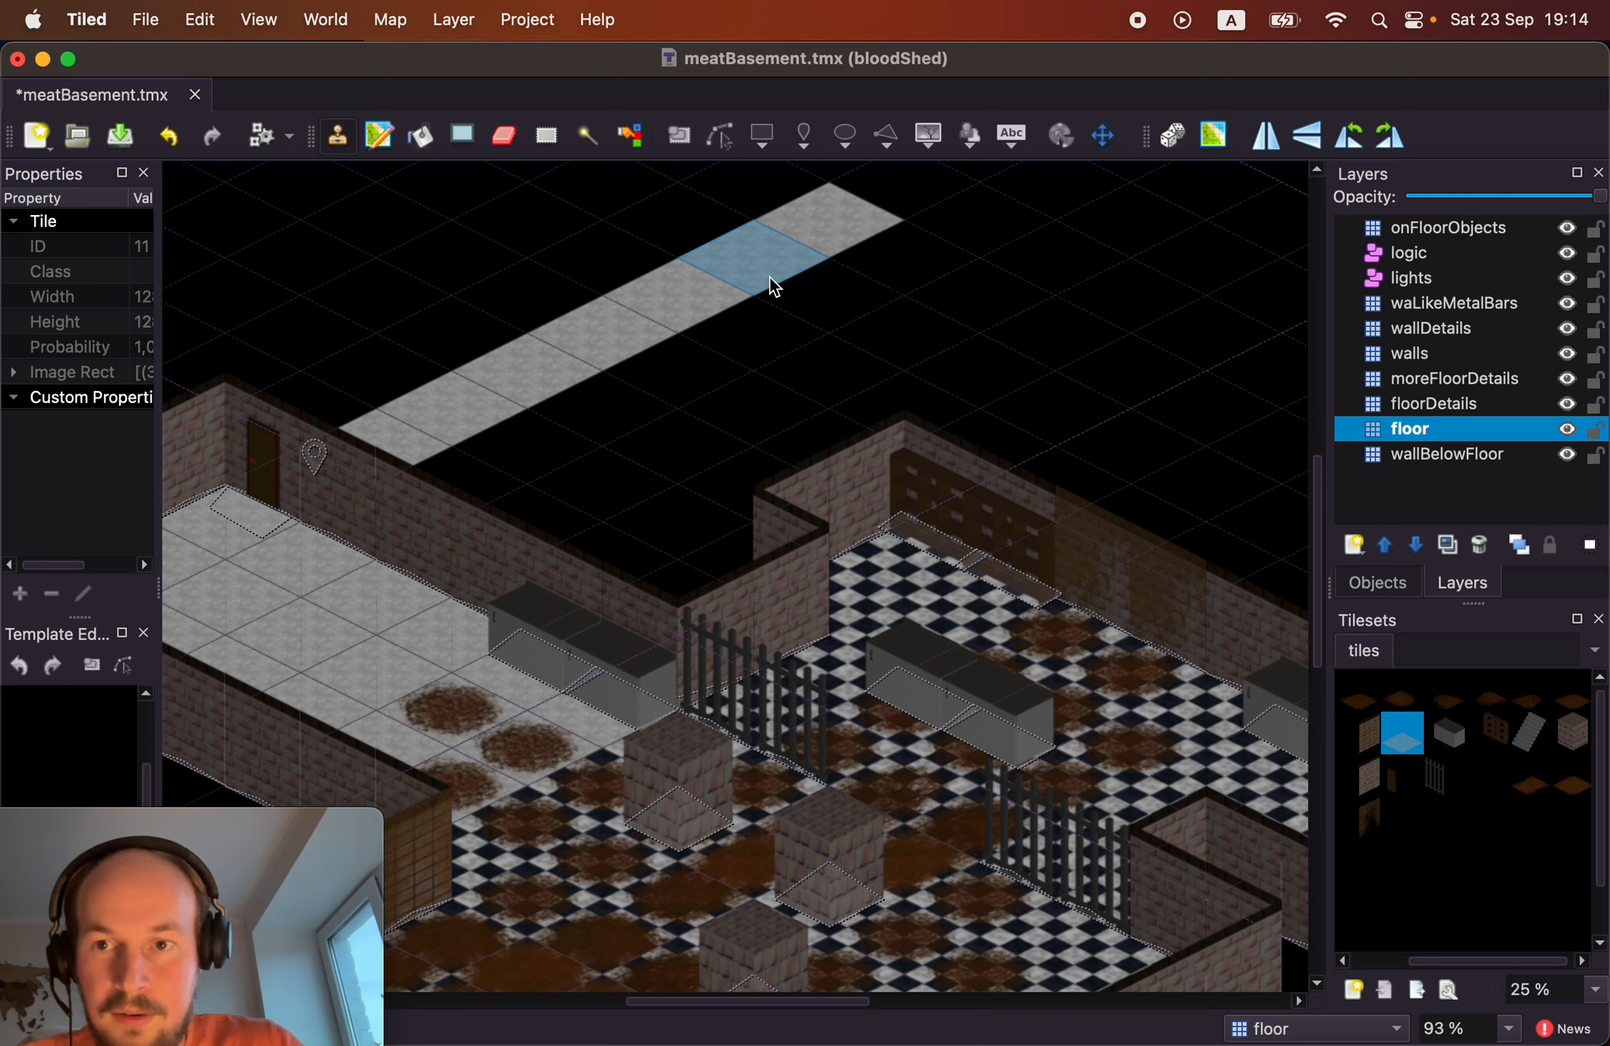
Place the stairs tile on the new corridor strip and erase the floor tiles beyond it.
left_click(1531, 734)
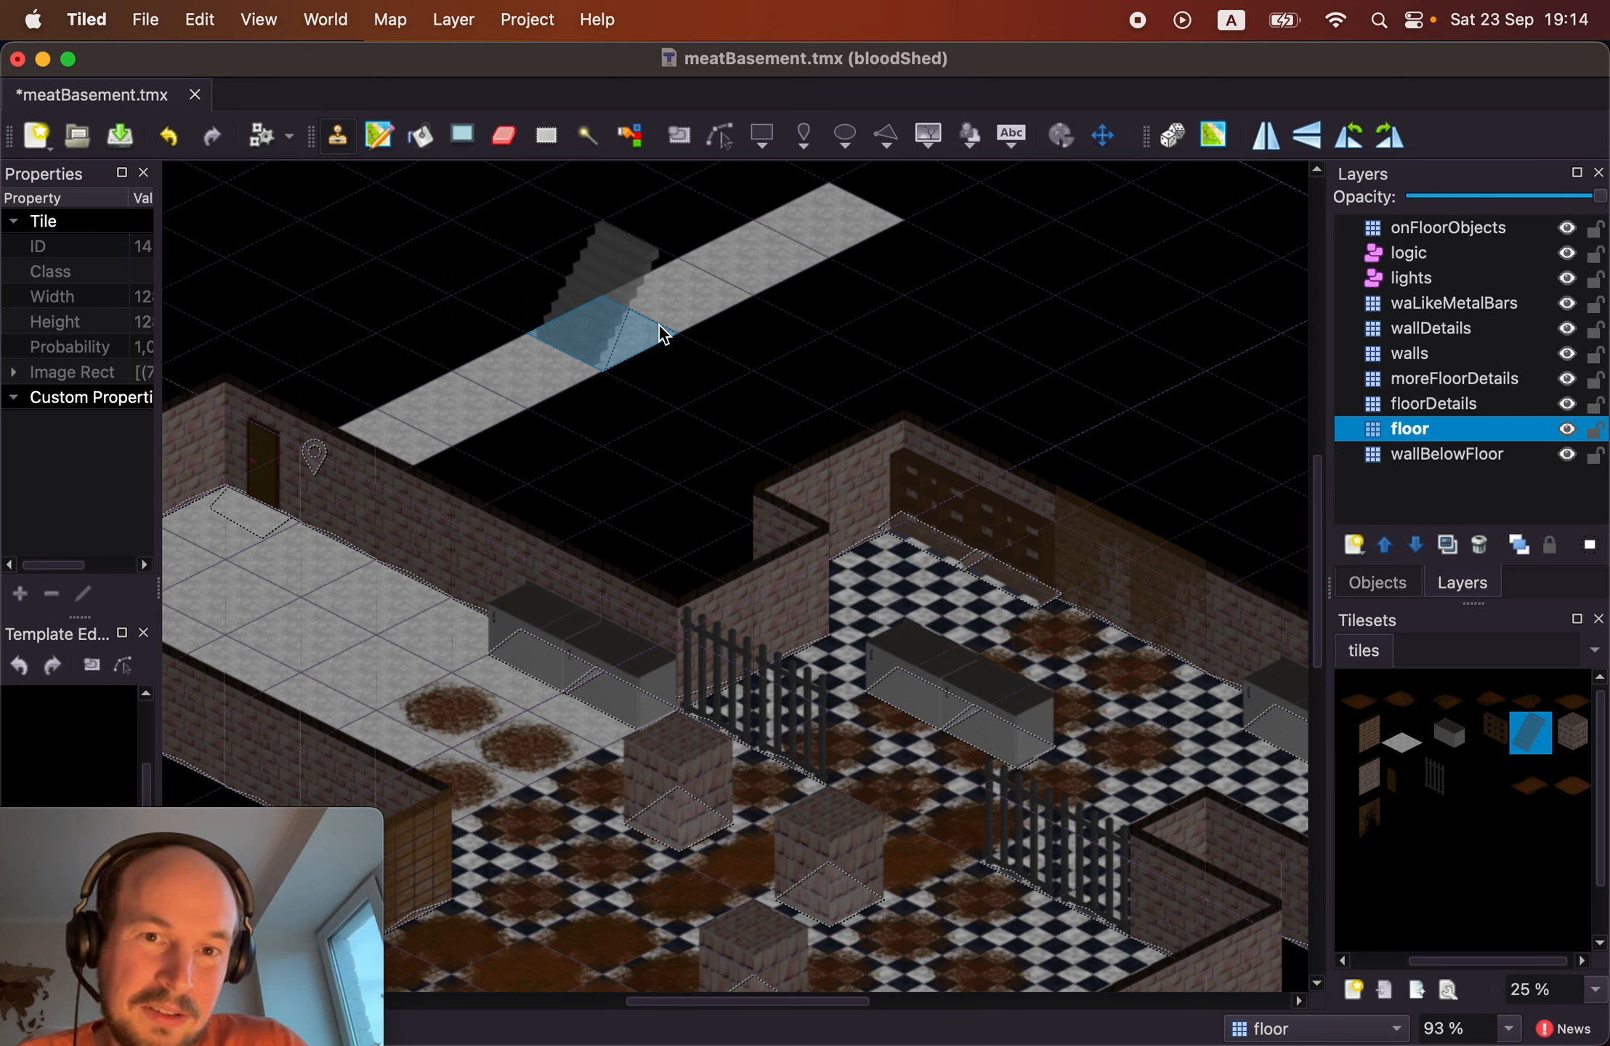
scroll(669, 325, "up", 2)
left_click(507, 136)
mouse_move(798, 231)
left_mouse_down()
mouse_move(790, 295)
mouse_move(748, 327)
left_mouse_up()
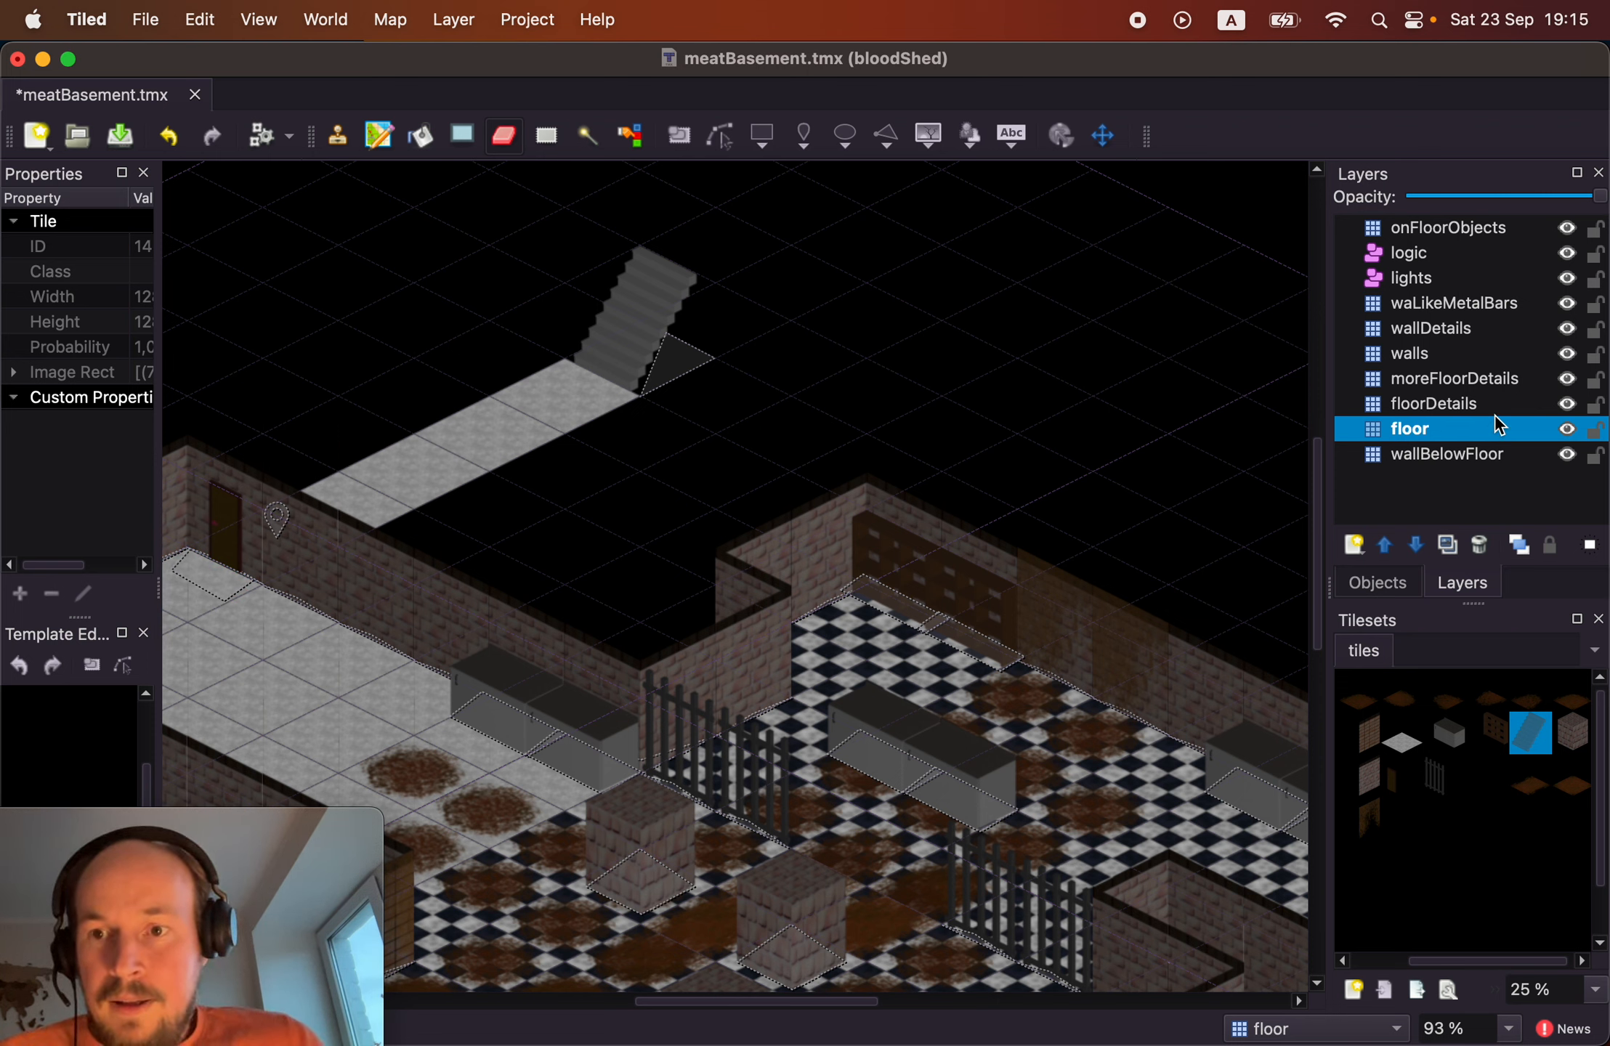
Paint a row of brick wall tiles on the walls layer along the corridor's back edge, from the door wall past the stairs.
left_click(1429, 360)
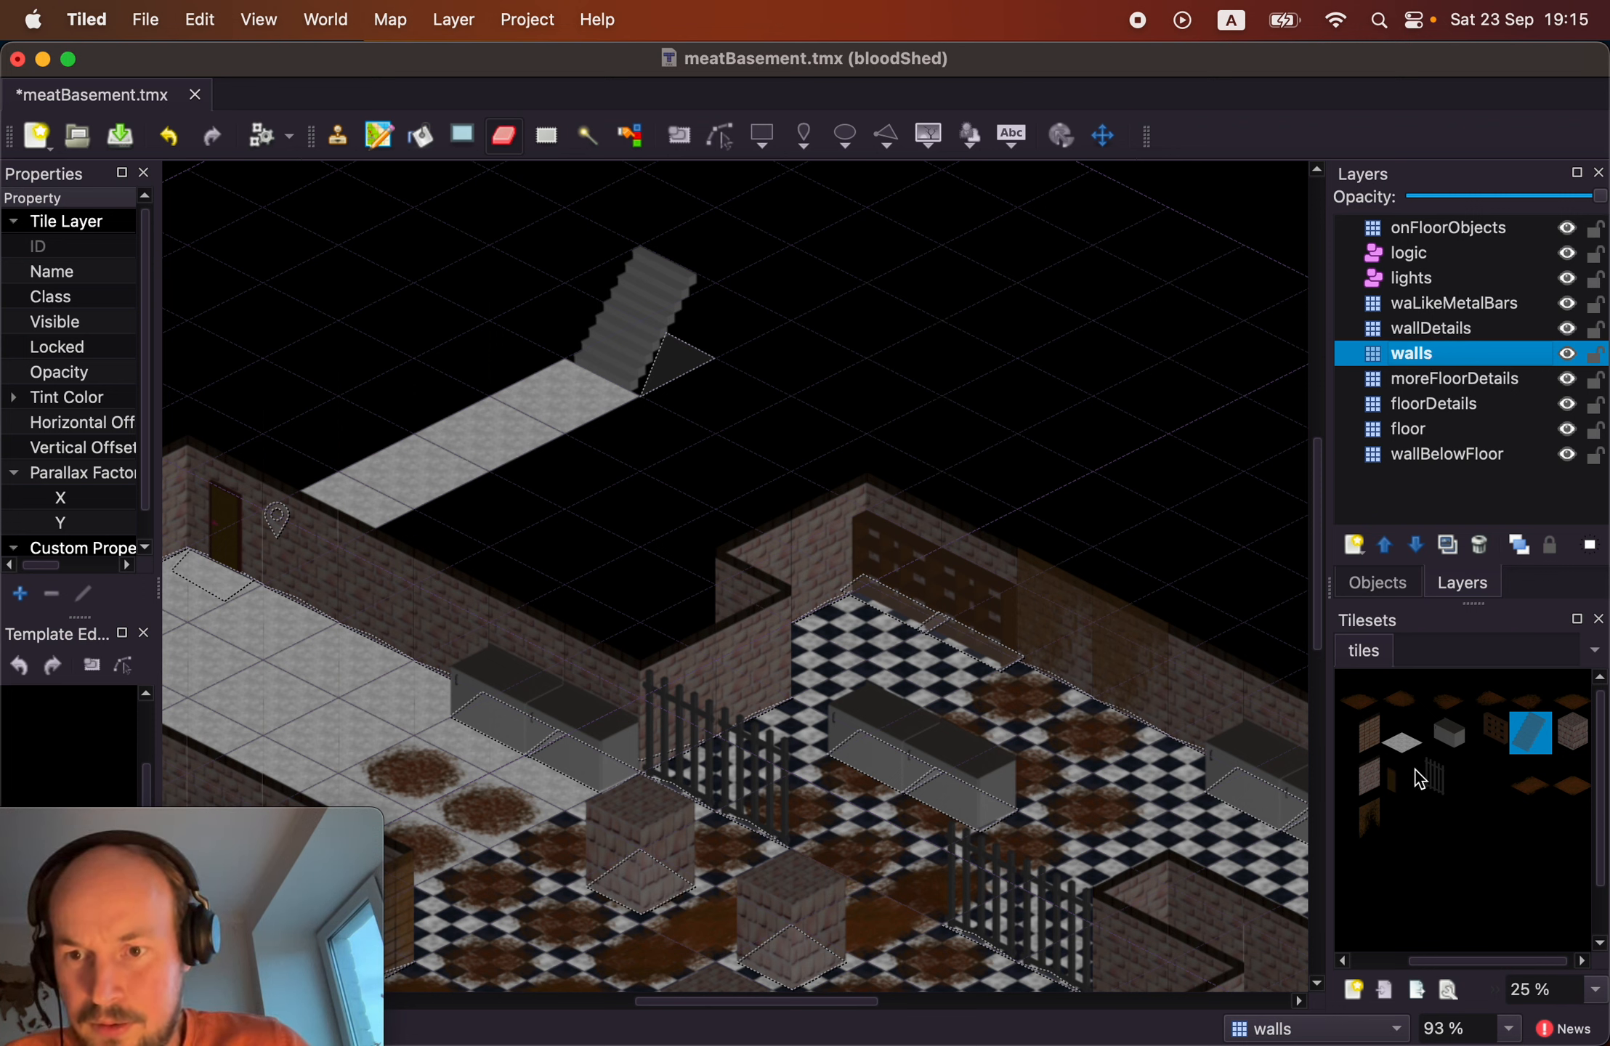
scroll(1416, 771, "up", 5, "ctrl")
left_click(1443, 877)
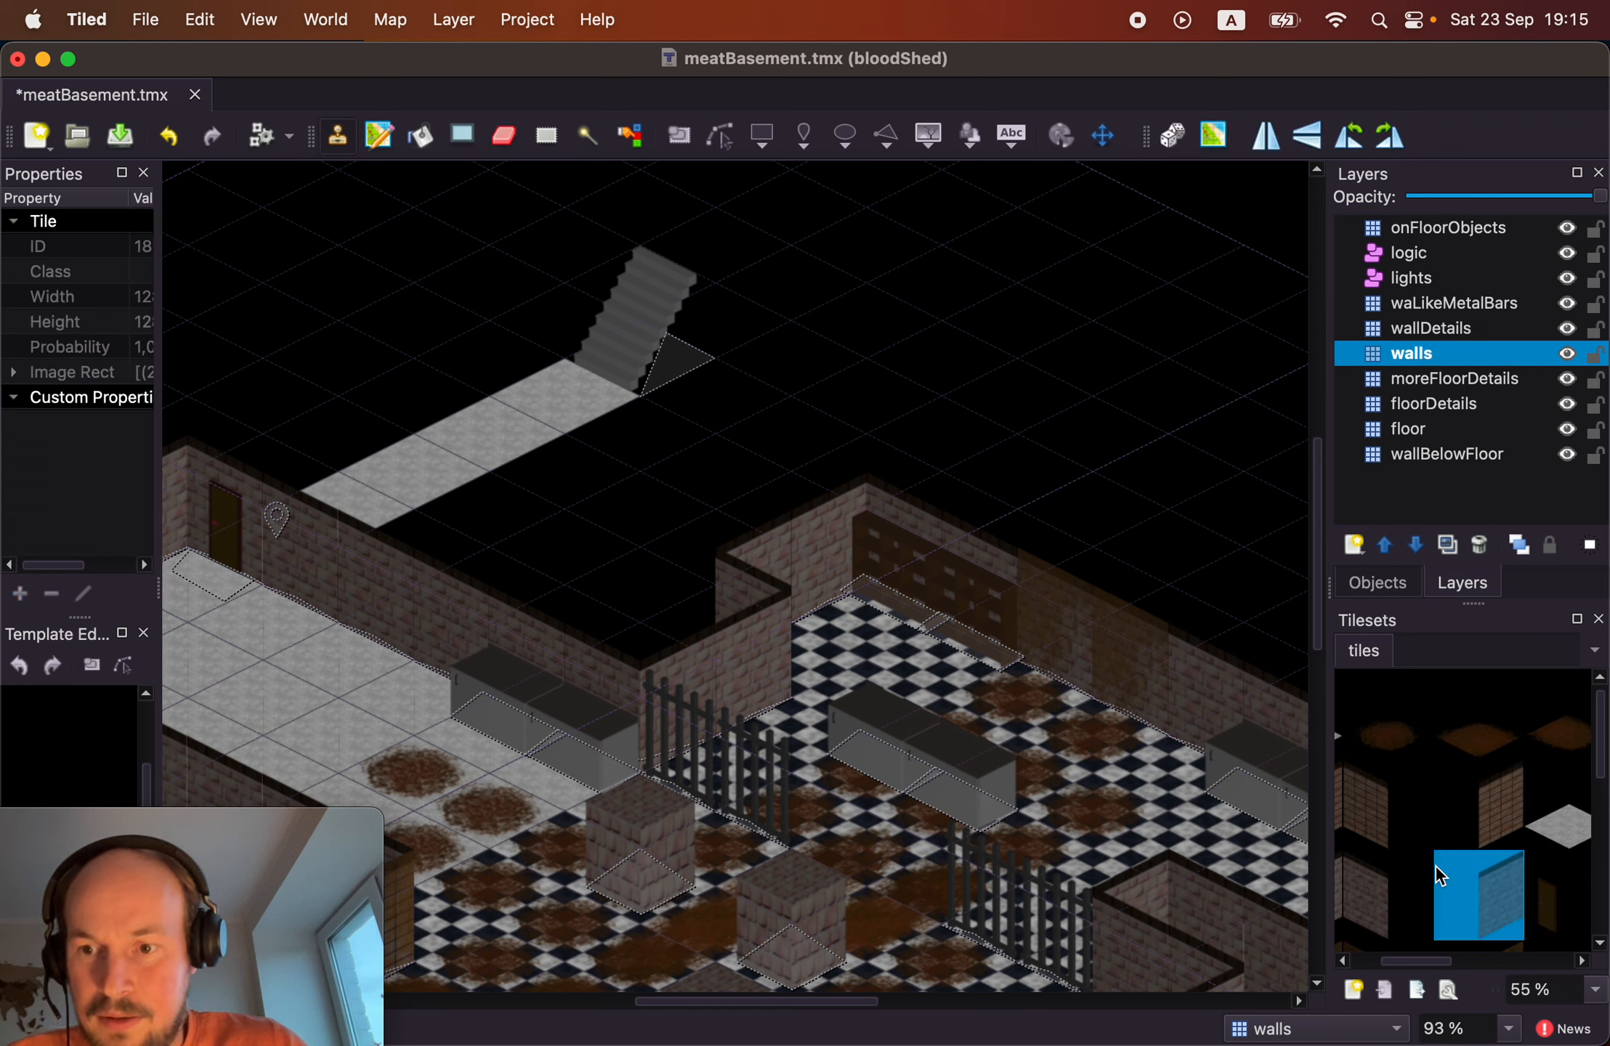
scroll(1436, 866, "down", 2)
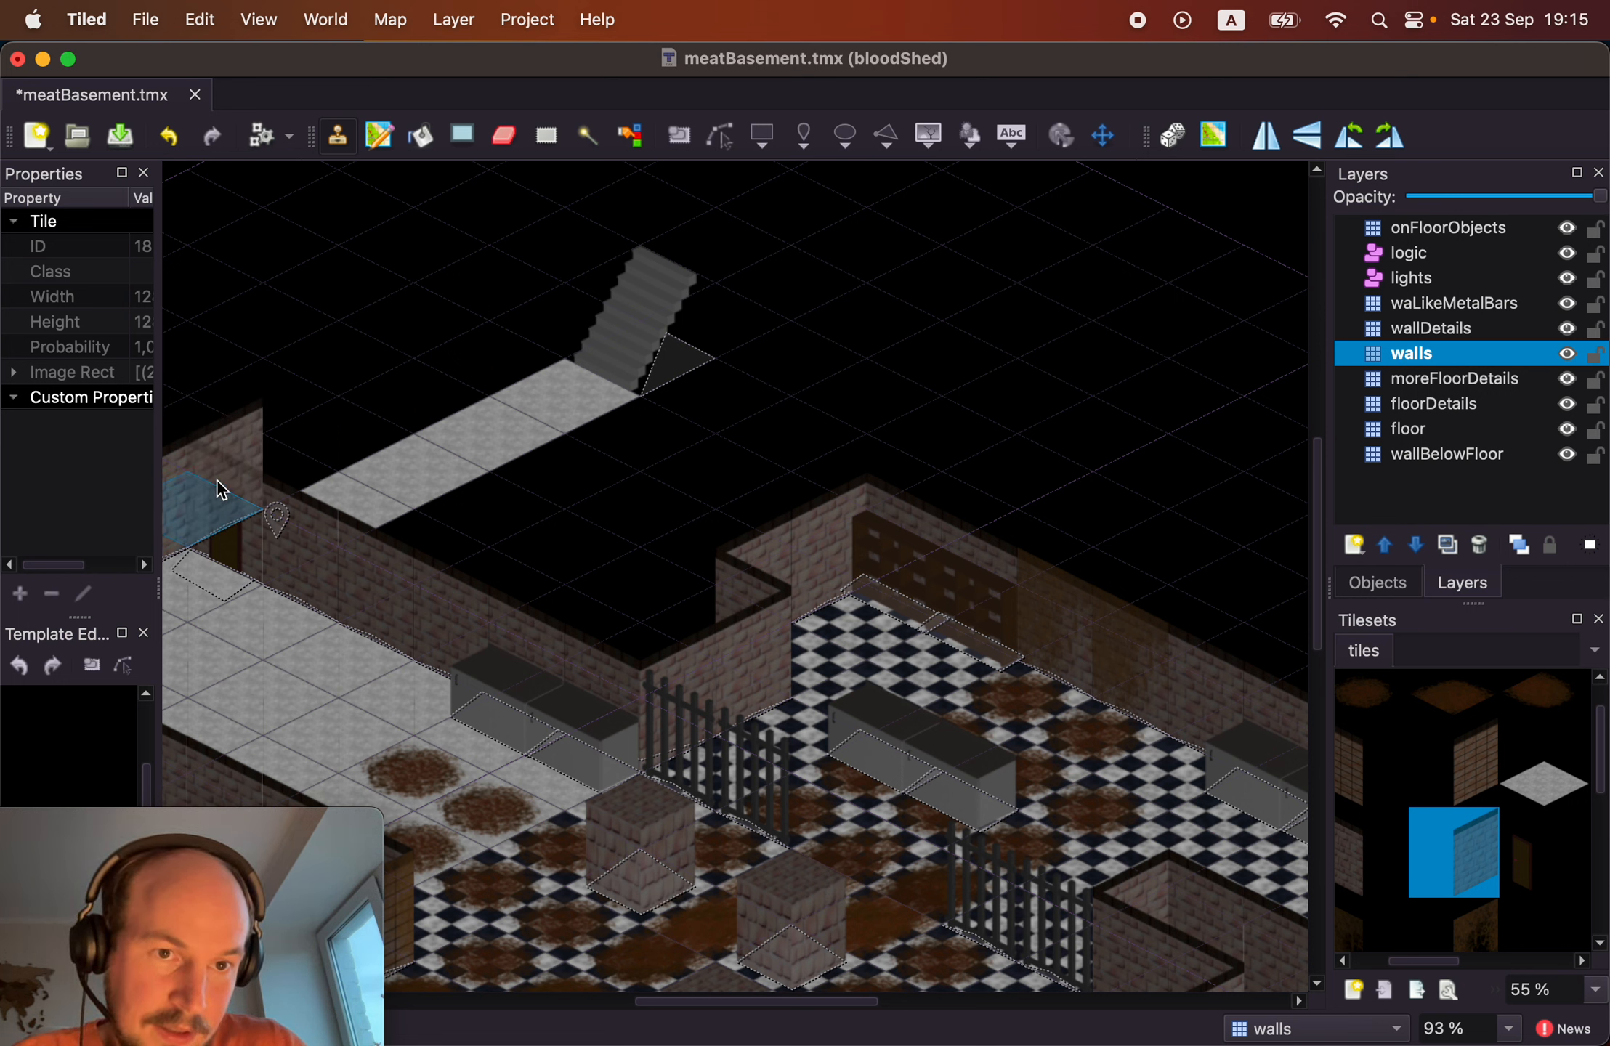
mouse_move(311, 440)
left_mouse_down()
mouse_move(611, 305)
mouse_move(775, 257)
left_mouse_up()
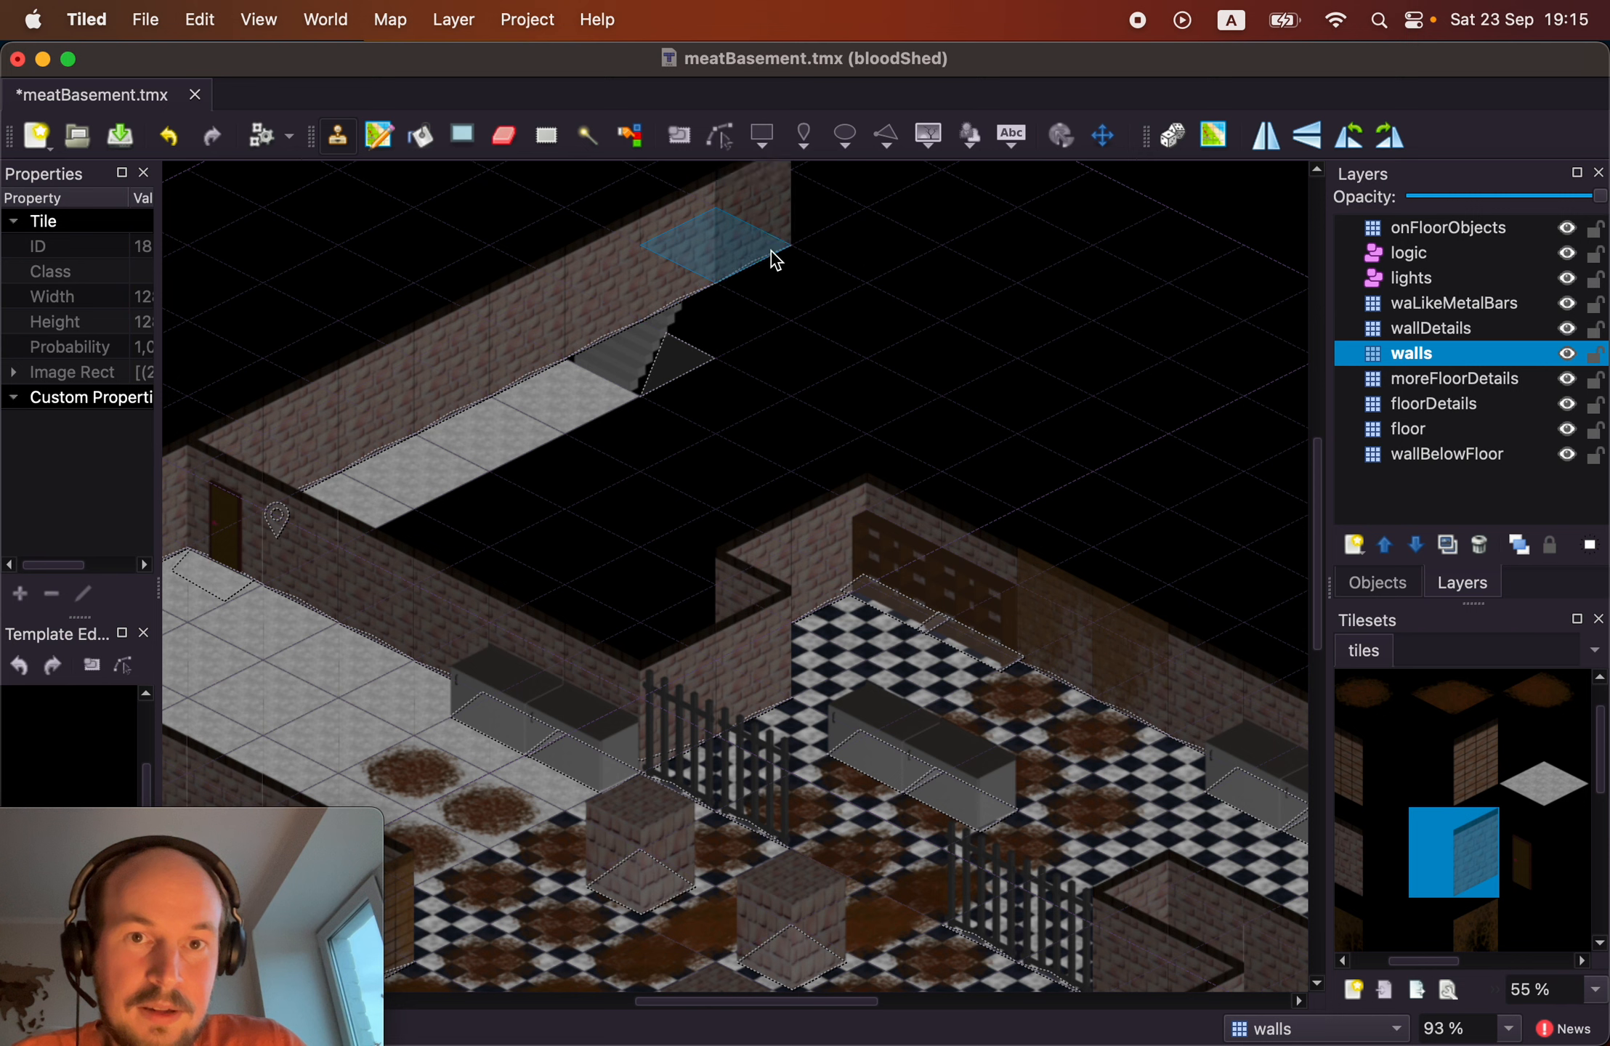
Erase the brick wall tiles beside and beyond the stairs from the walls layer.
left_click(504, 137)
left_click(621, 271)
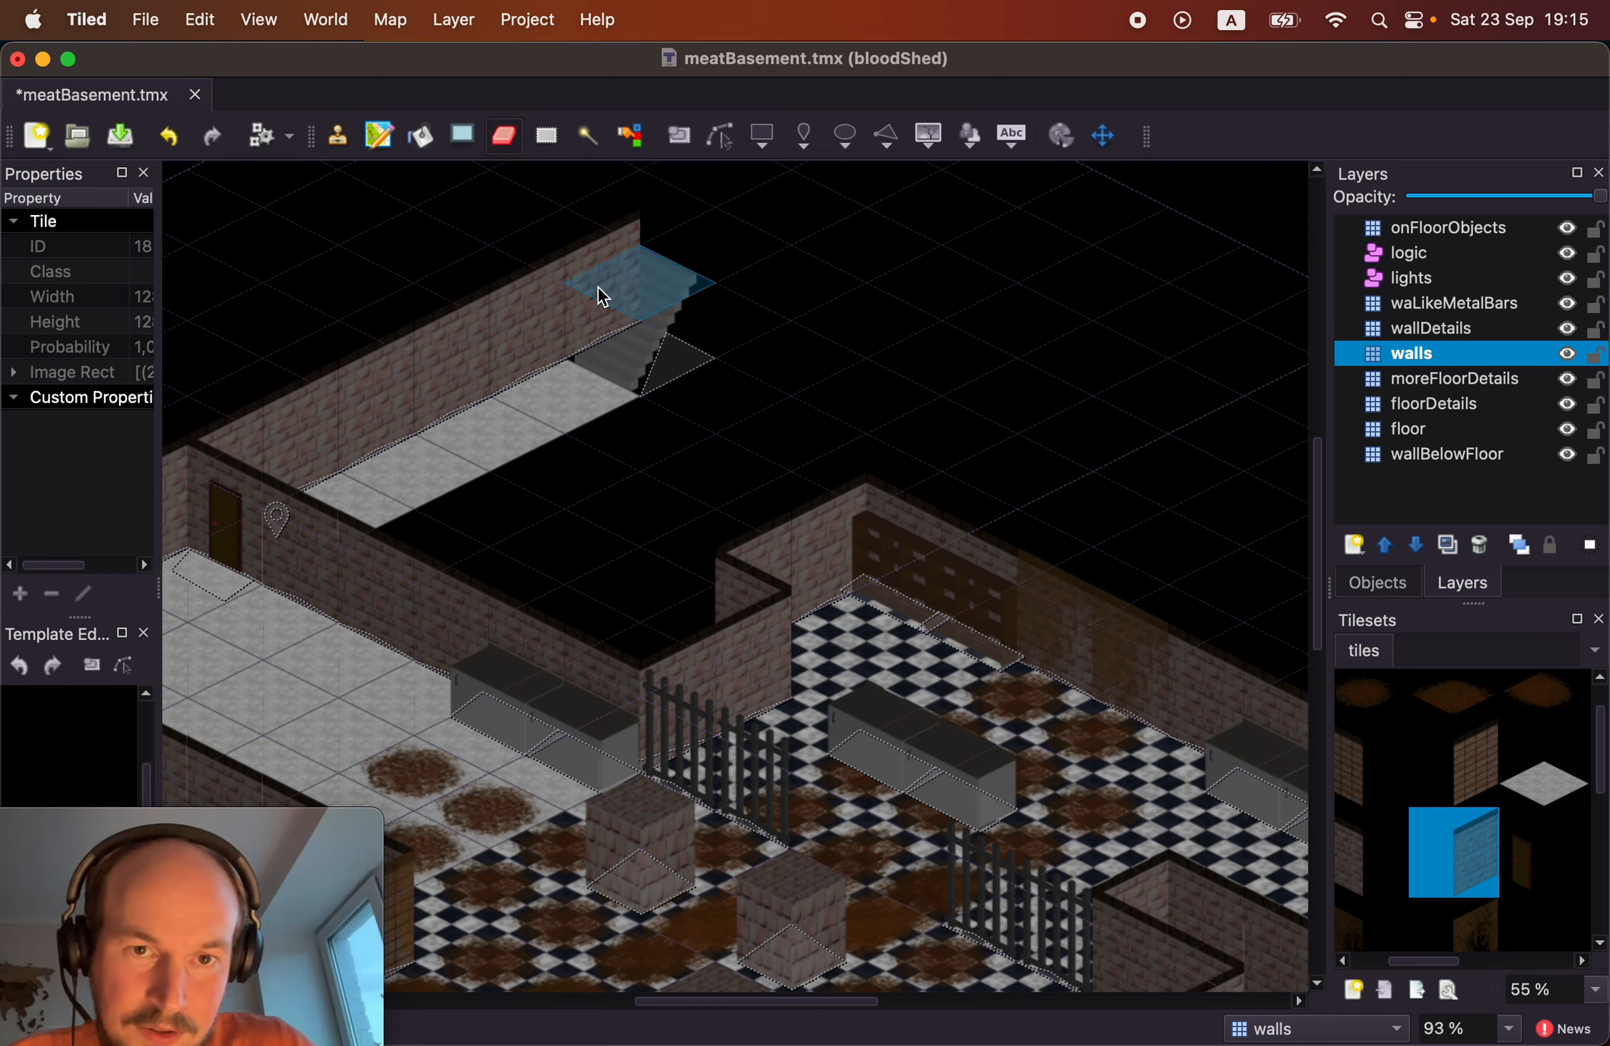
left_click(598, 288)
Place a brick wall tile behind the stairs on the wallBelowFloor layer.
left_click(1384, 456)
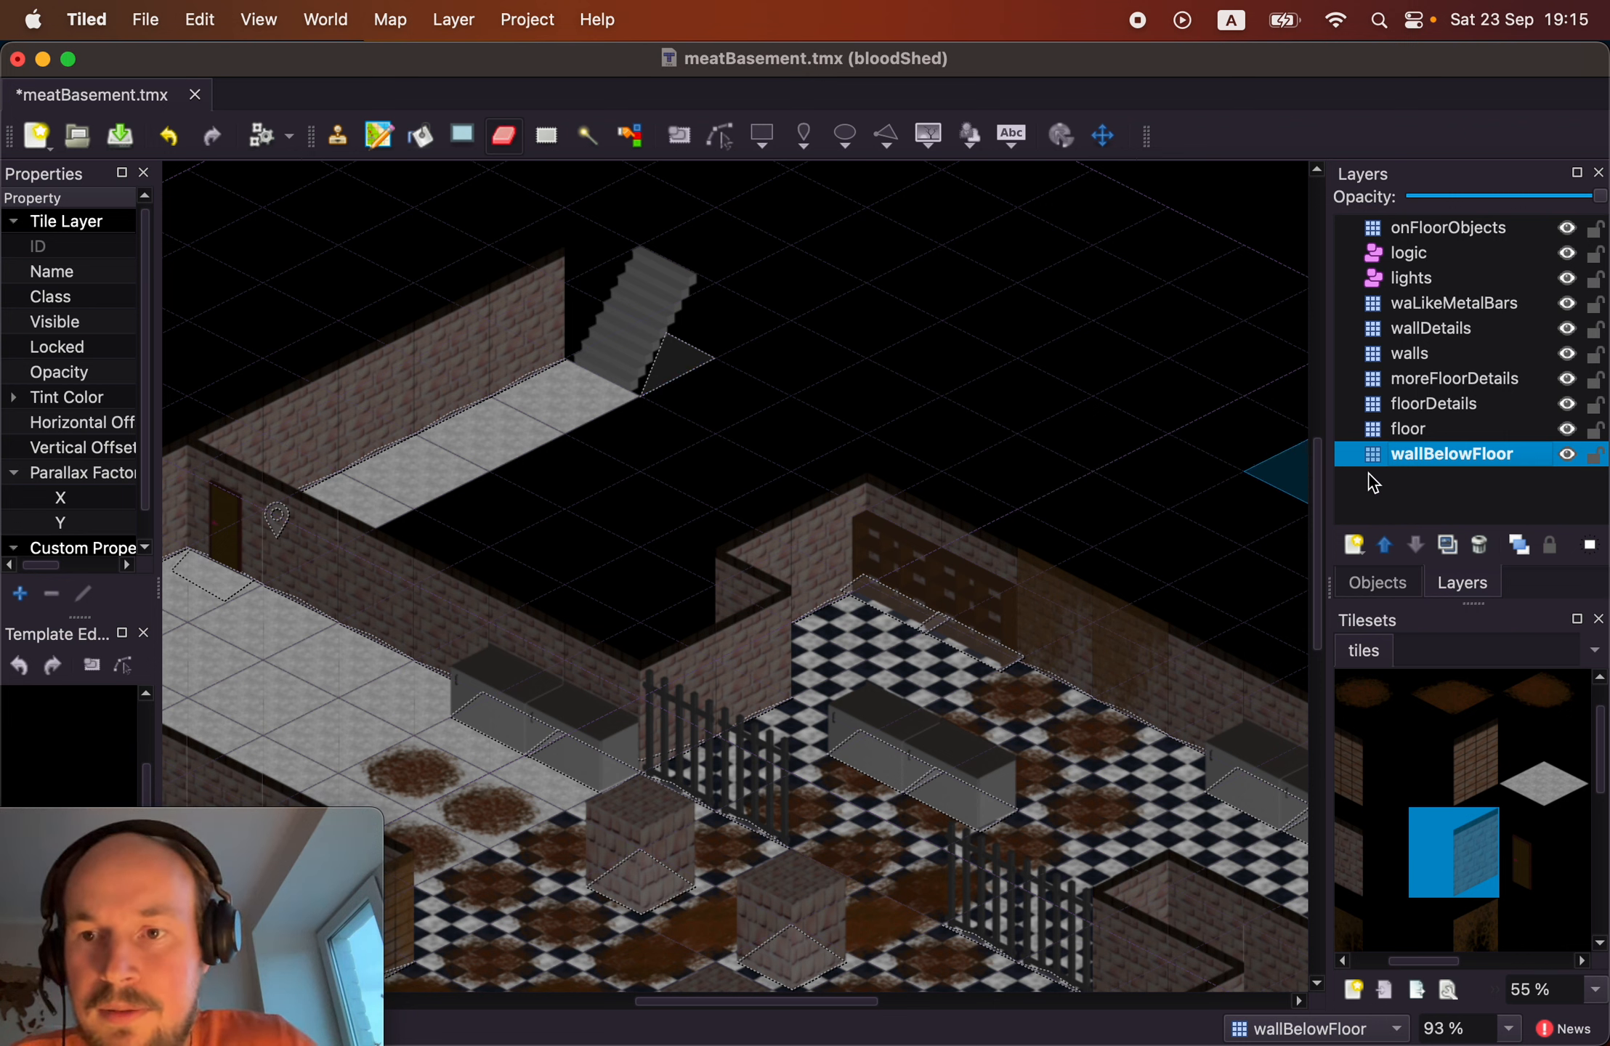
left_click(1440, 839)
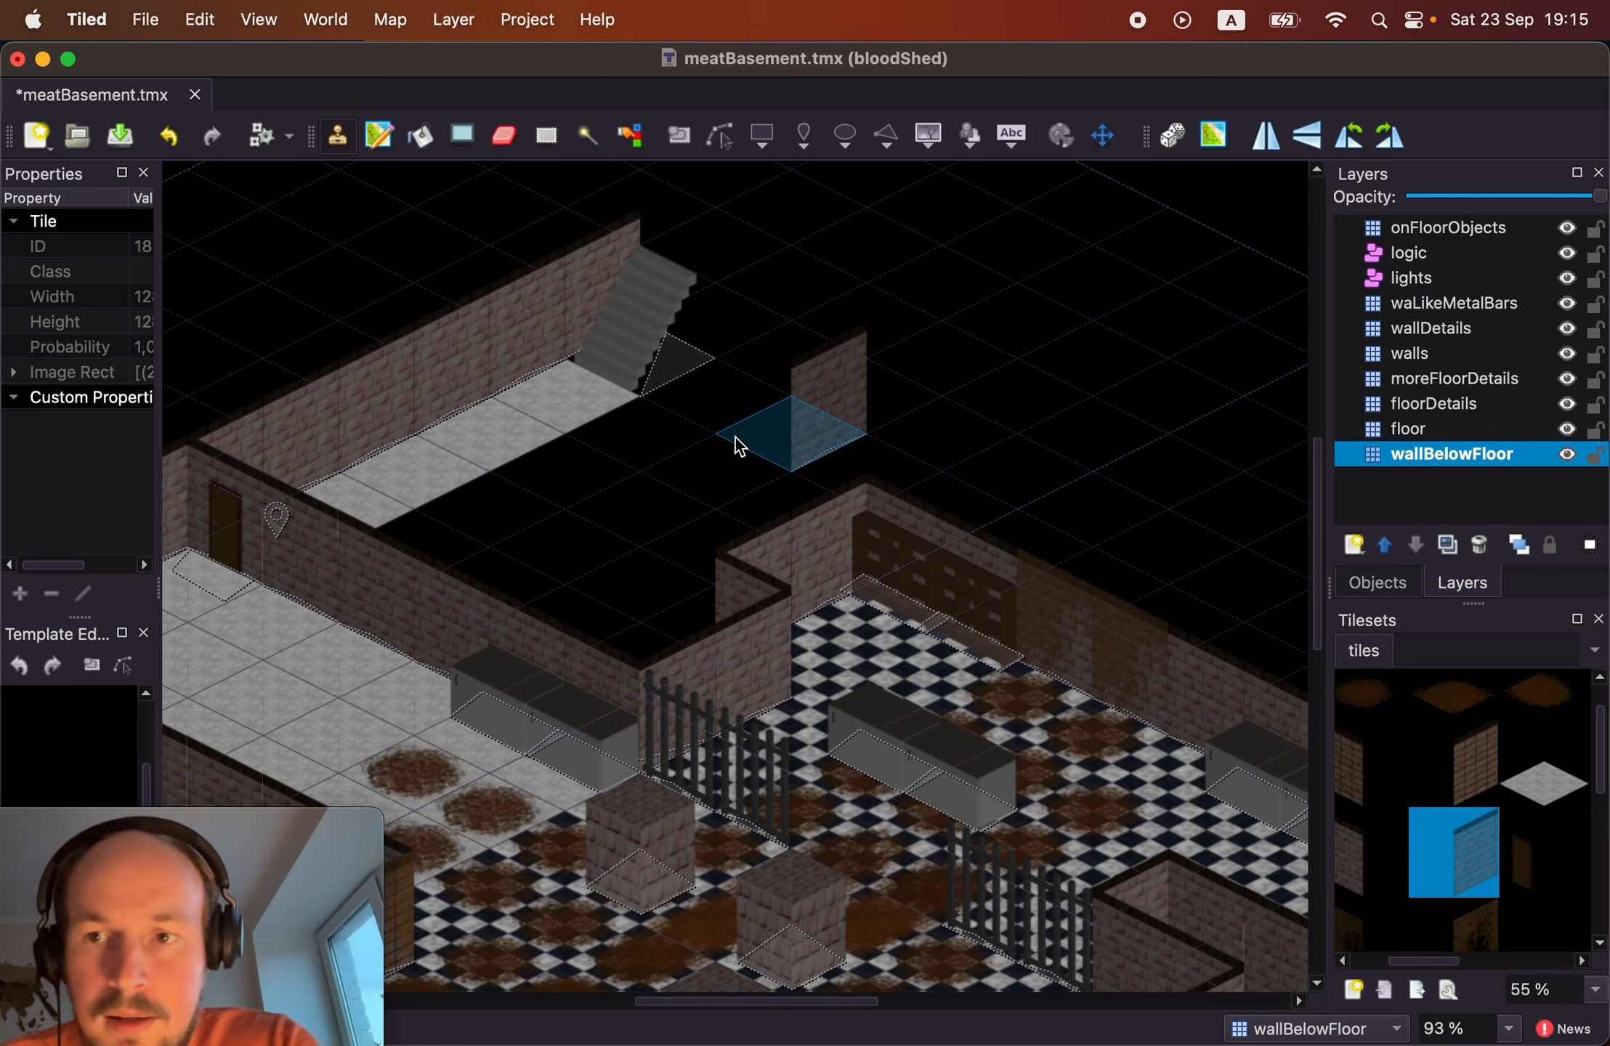
Paint a long strip of light floor tiles on the floor layer from the top of the stairs, parallel to the basement's back wall.
left_click(1412, 430)
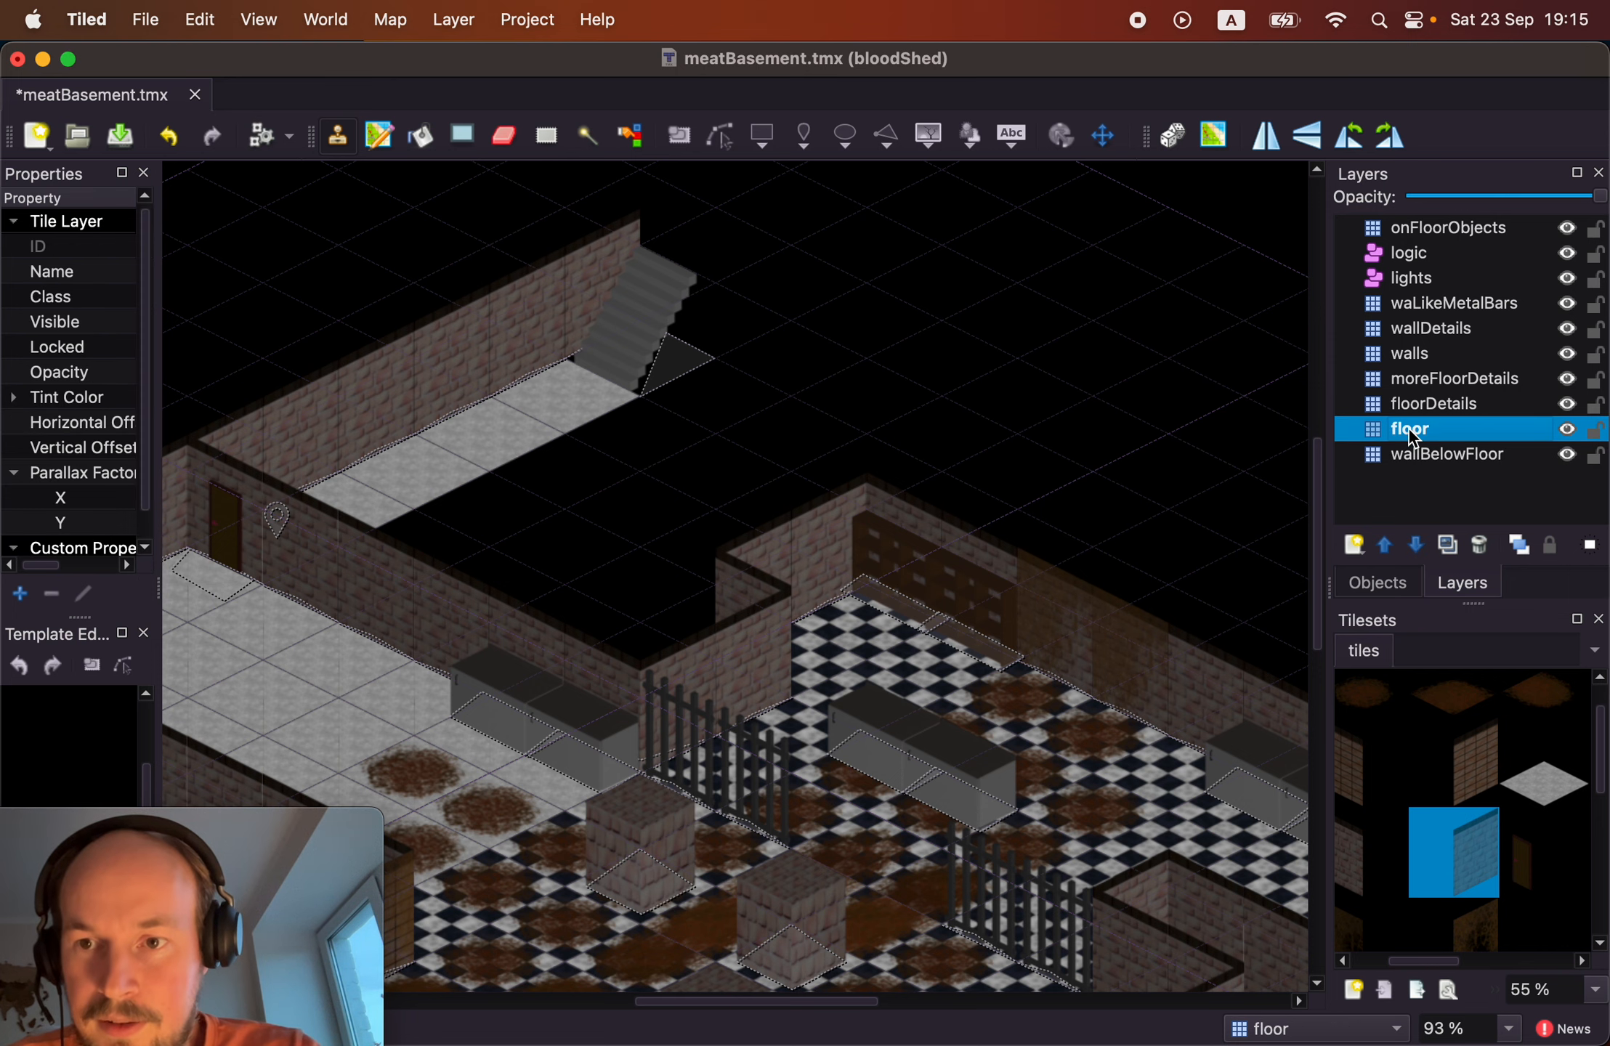
left_click(1563, 803)
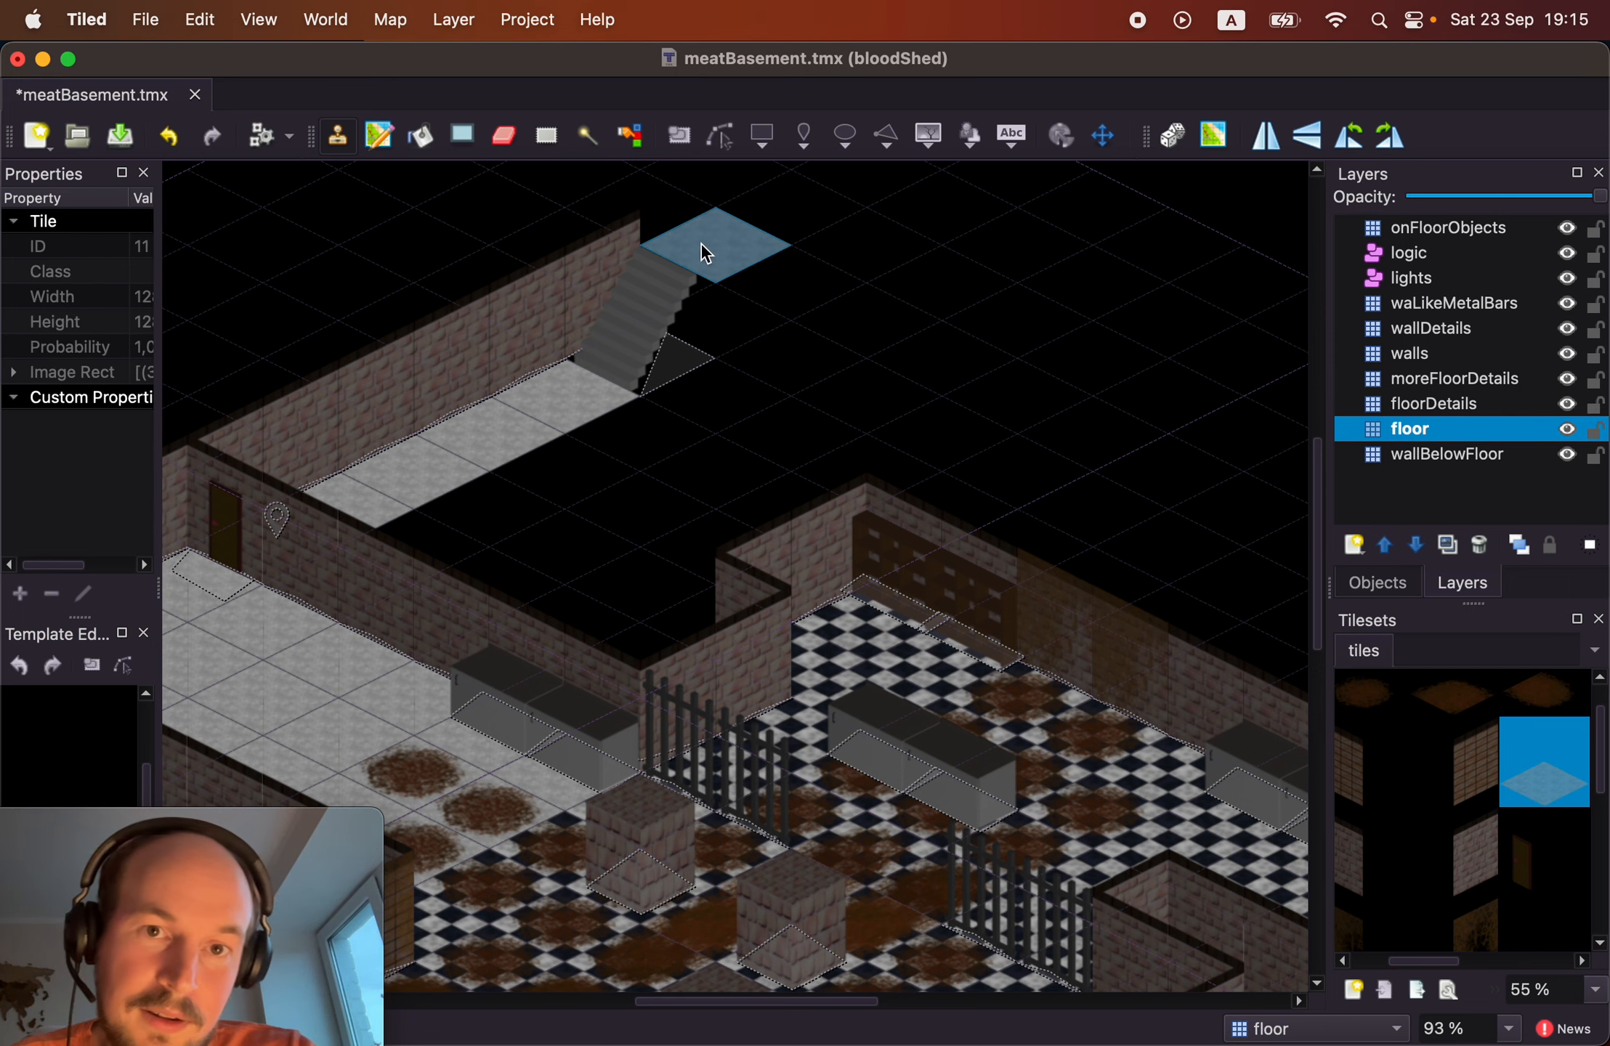
scroll(703, 253, "right", 3)
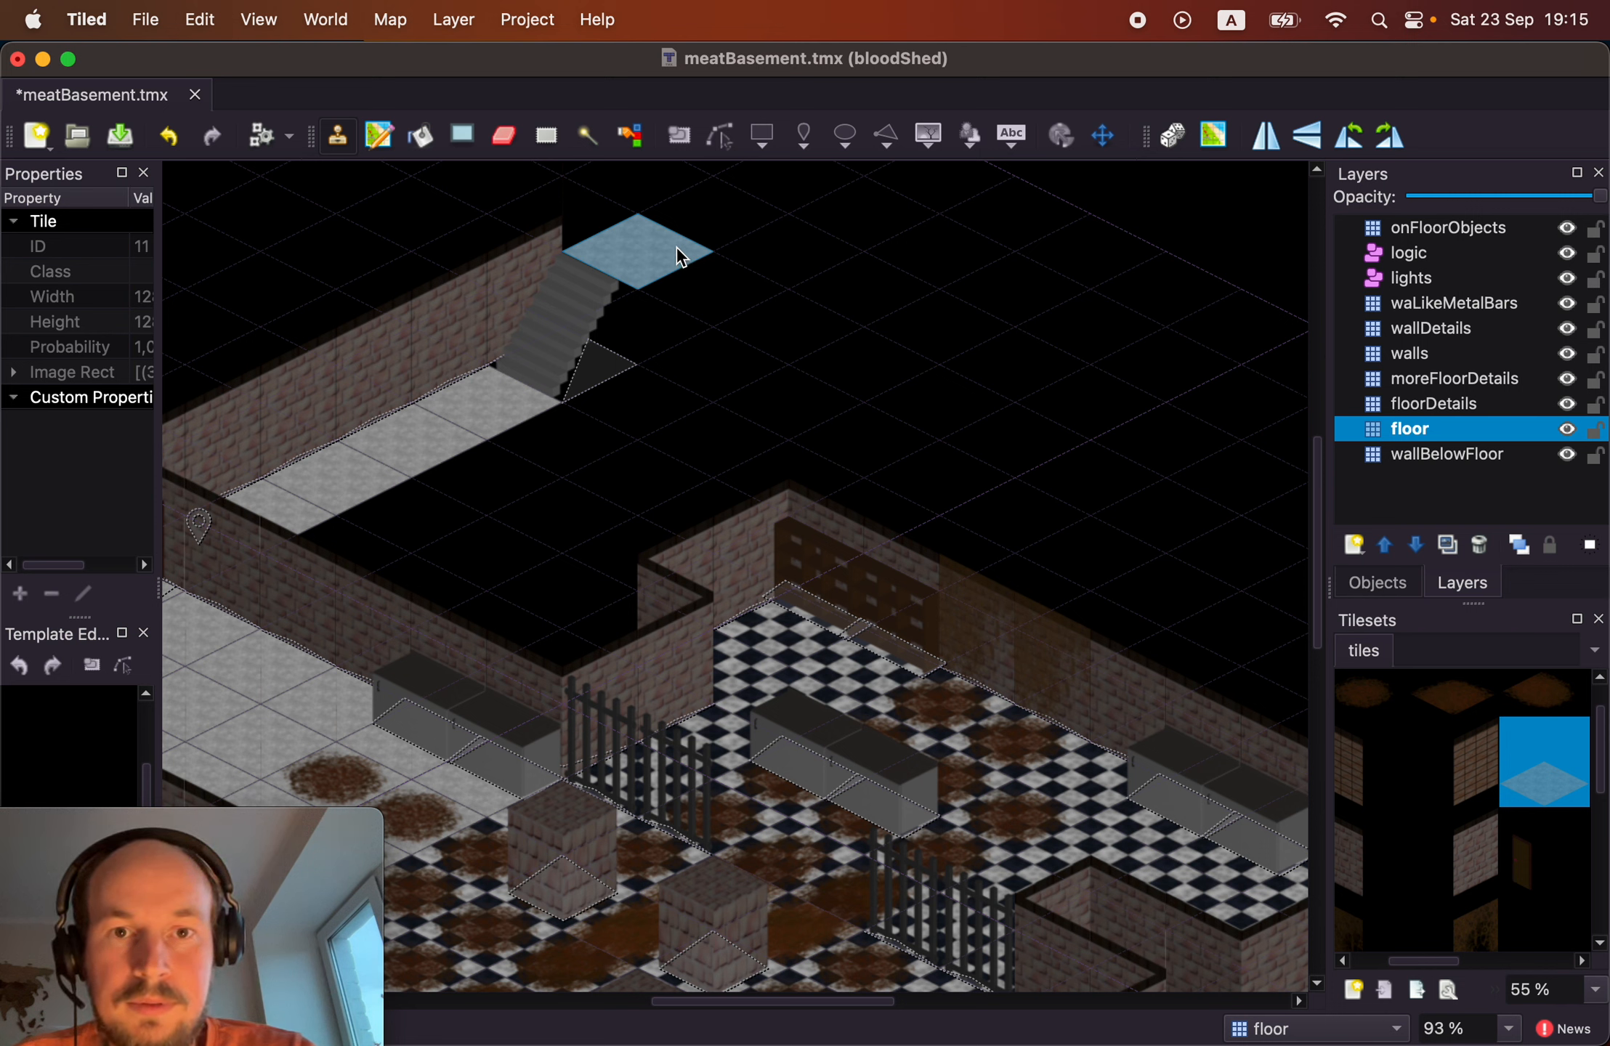
mouse_move(696, 260)
left_mouse_down()
mouse_move(895, 360)
mouse_move(1088, 488)
left_mouse_up()
scroll(1106, 507, "right", 4)
scroll(1106, 506, "down", 2)
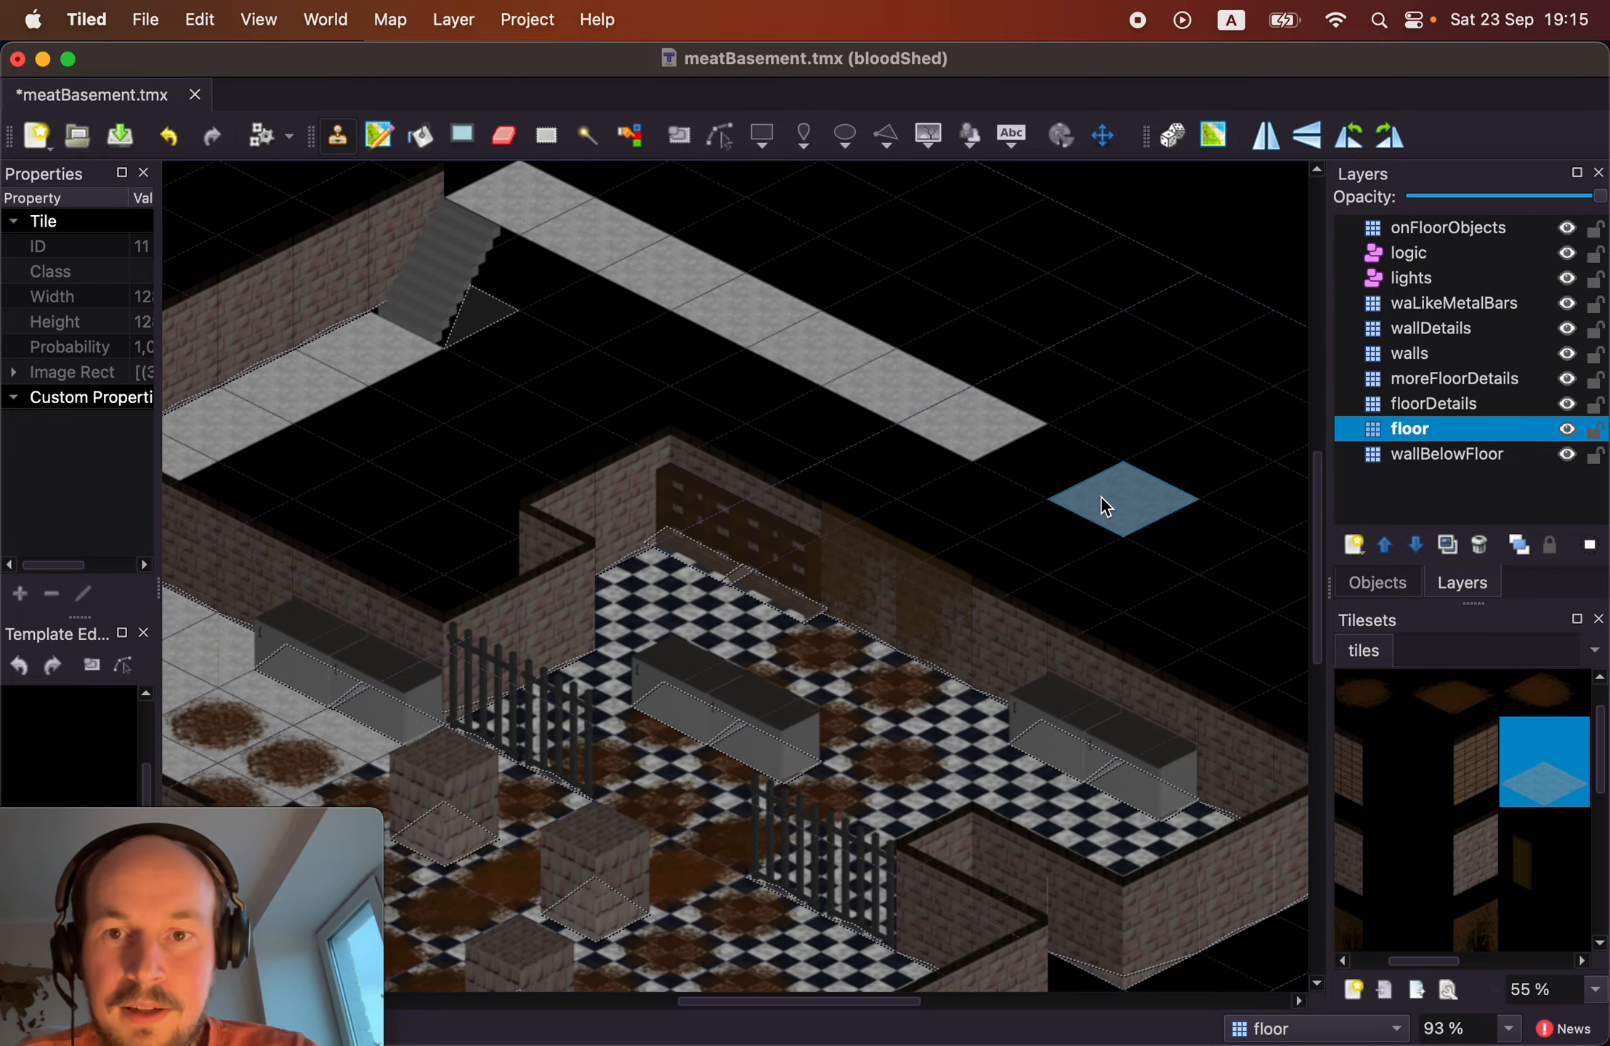
left_click_drag(989, 449, 1159, 554)
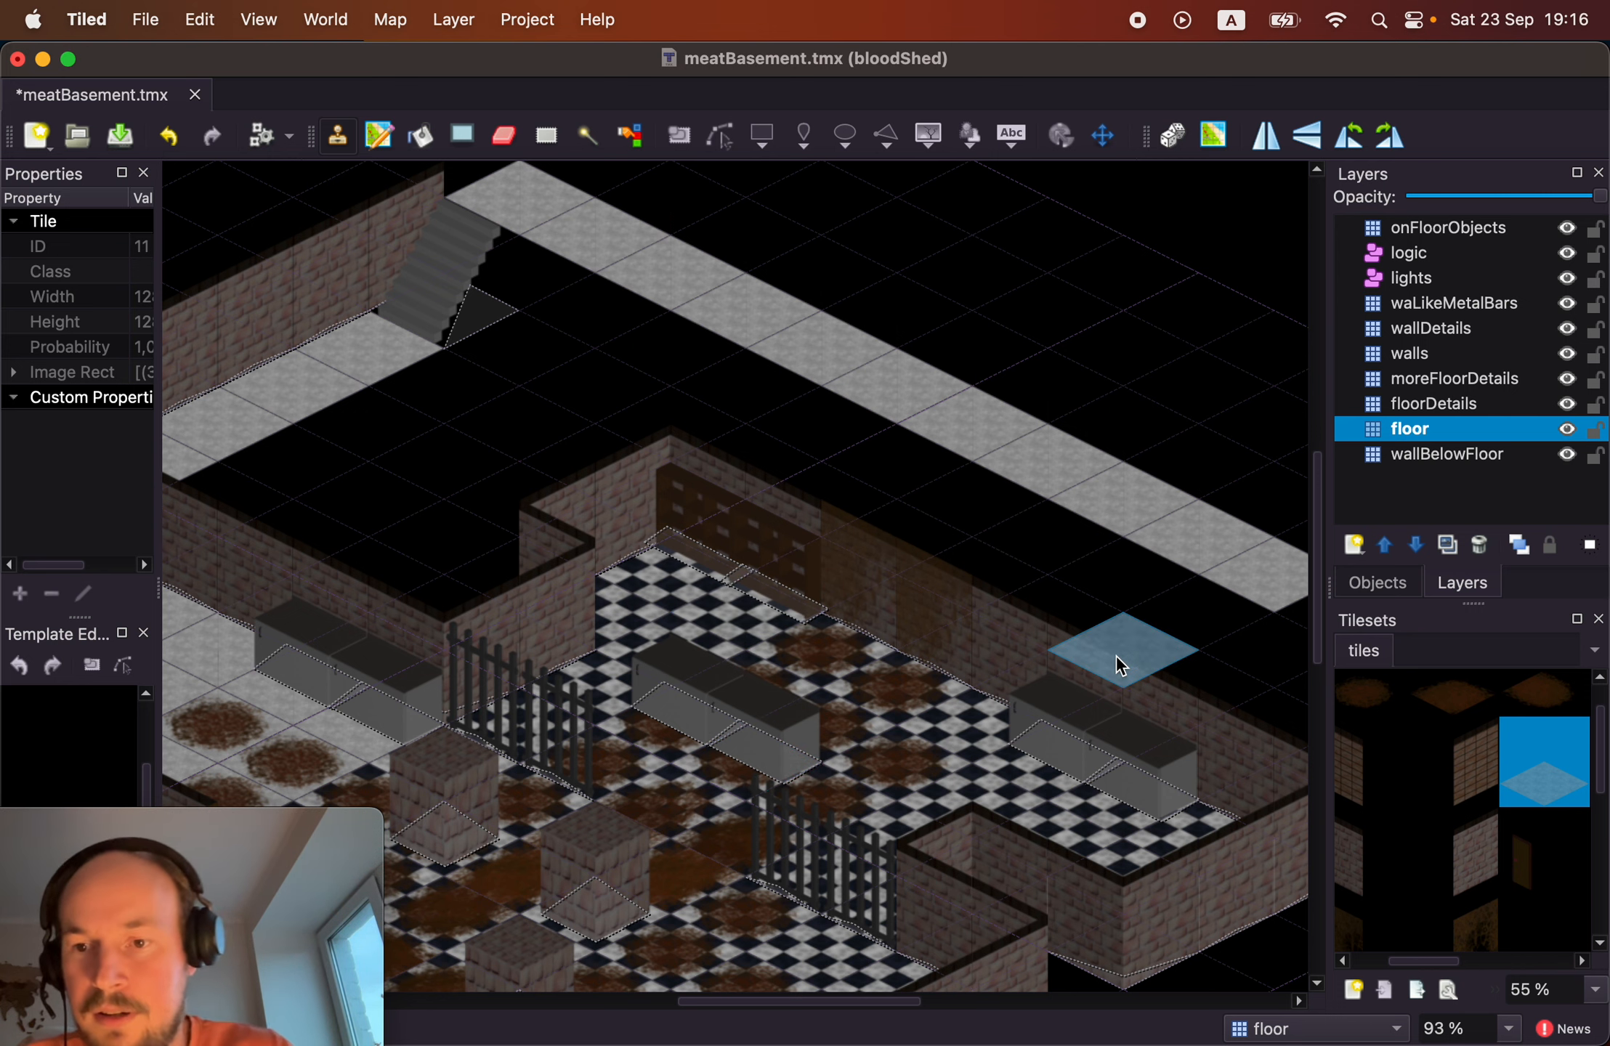
Paint brick wall tiles on the walls layer along the whole back edge of the upper corridor.
left_click(1350, 861)
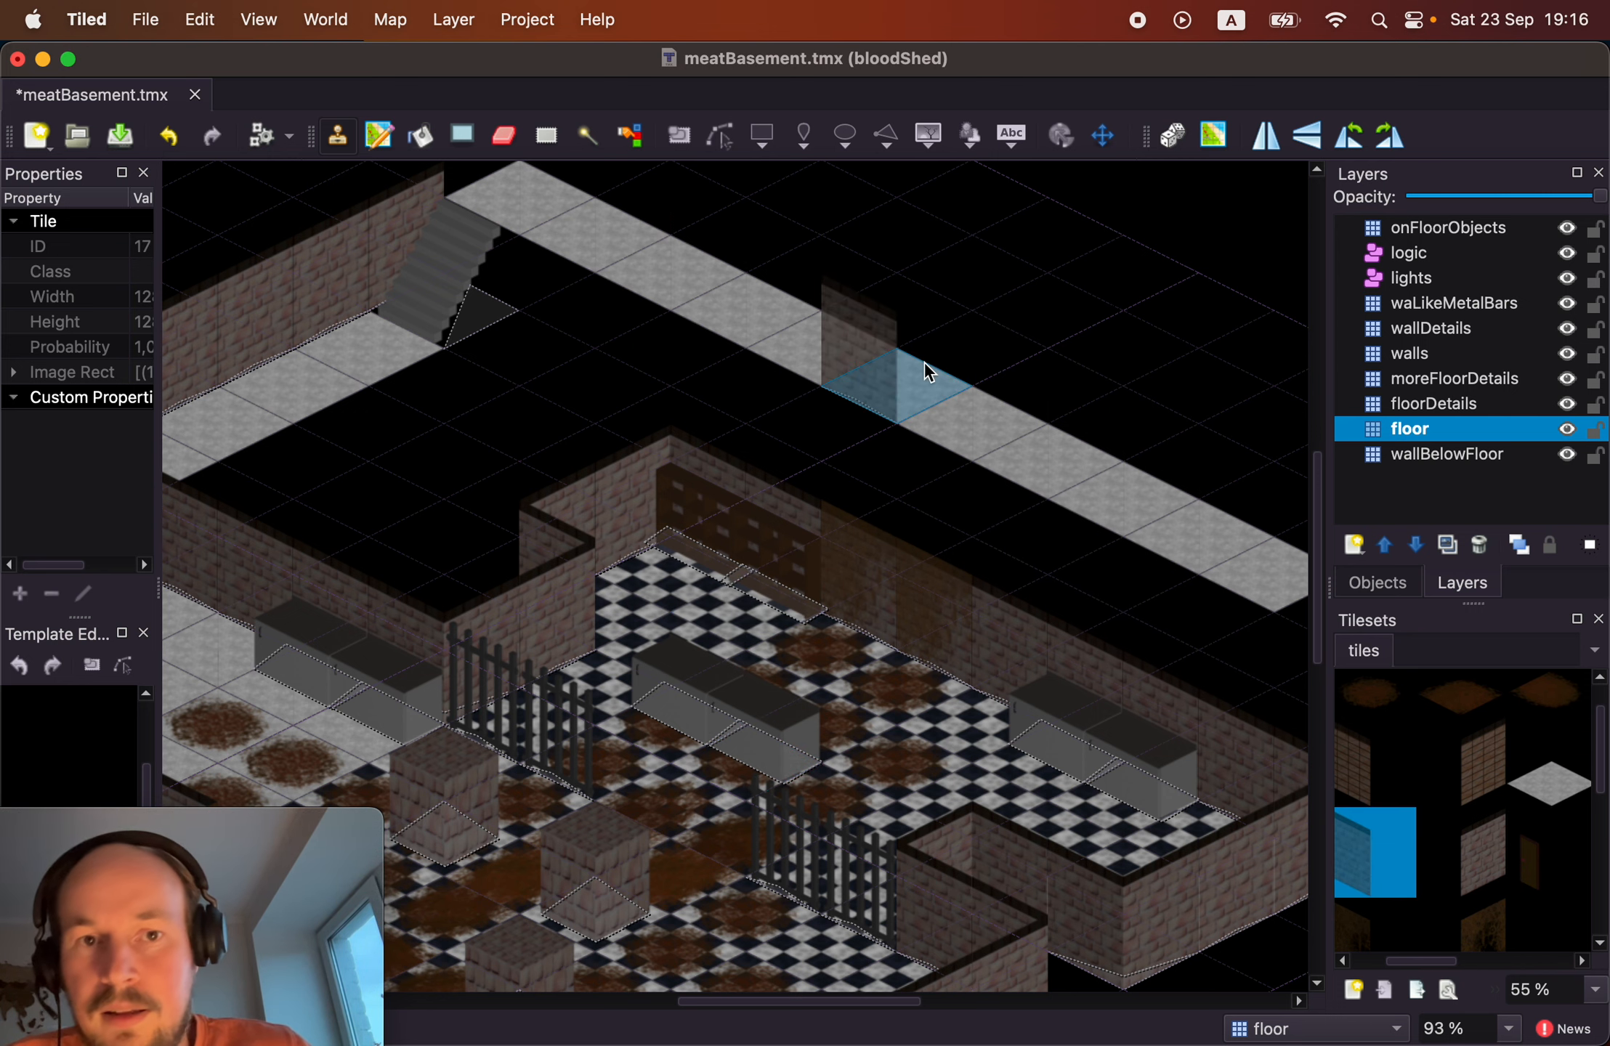
scroll(606, 227, "up", 2)
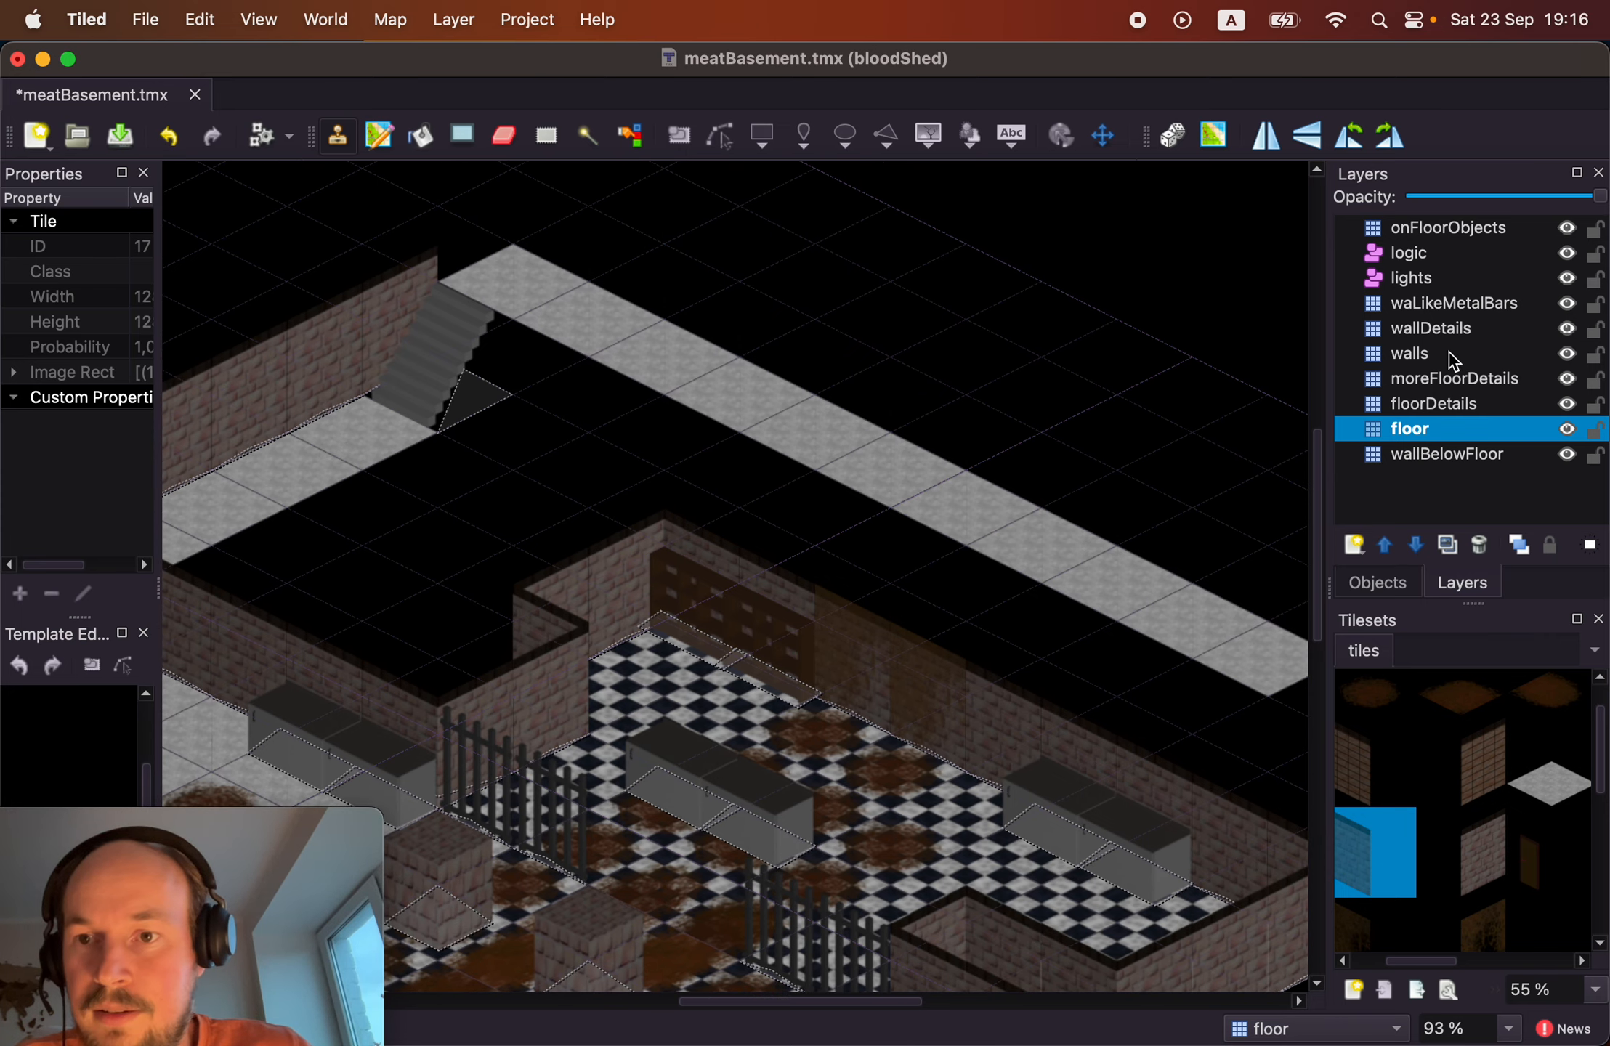
left_click(1449, 354)
left_click(541, 242)
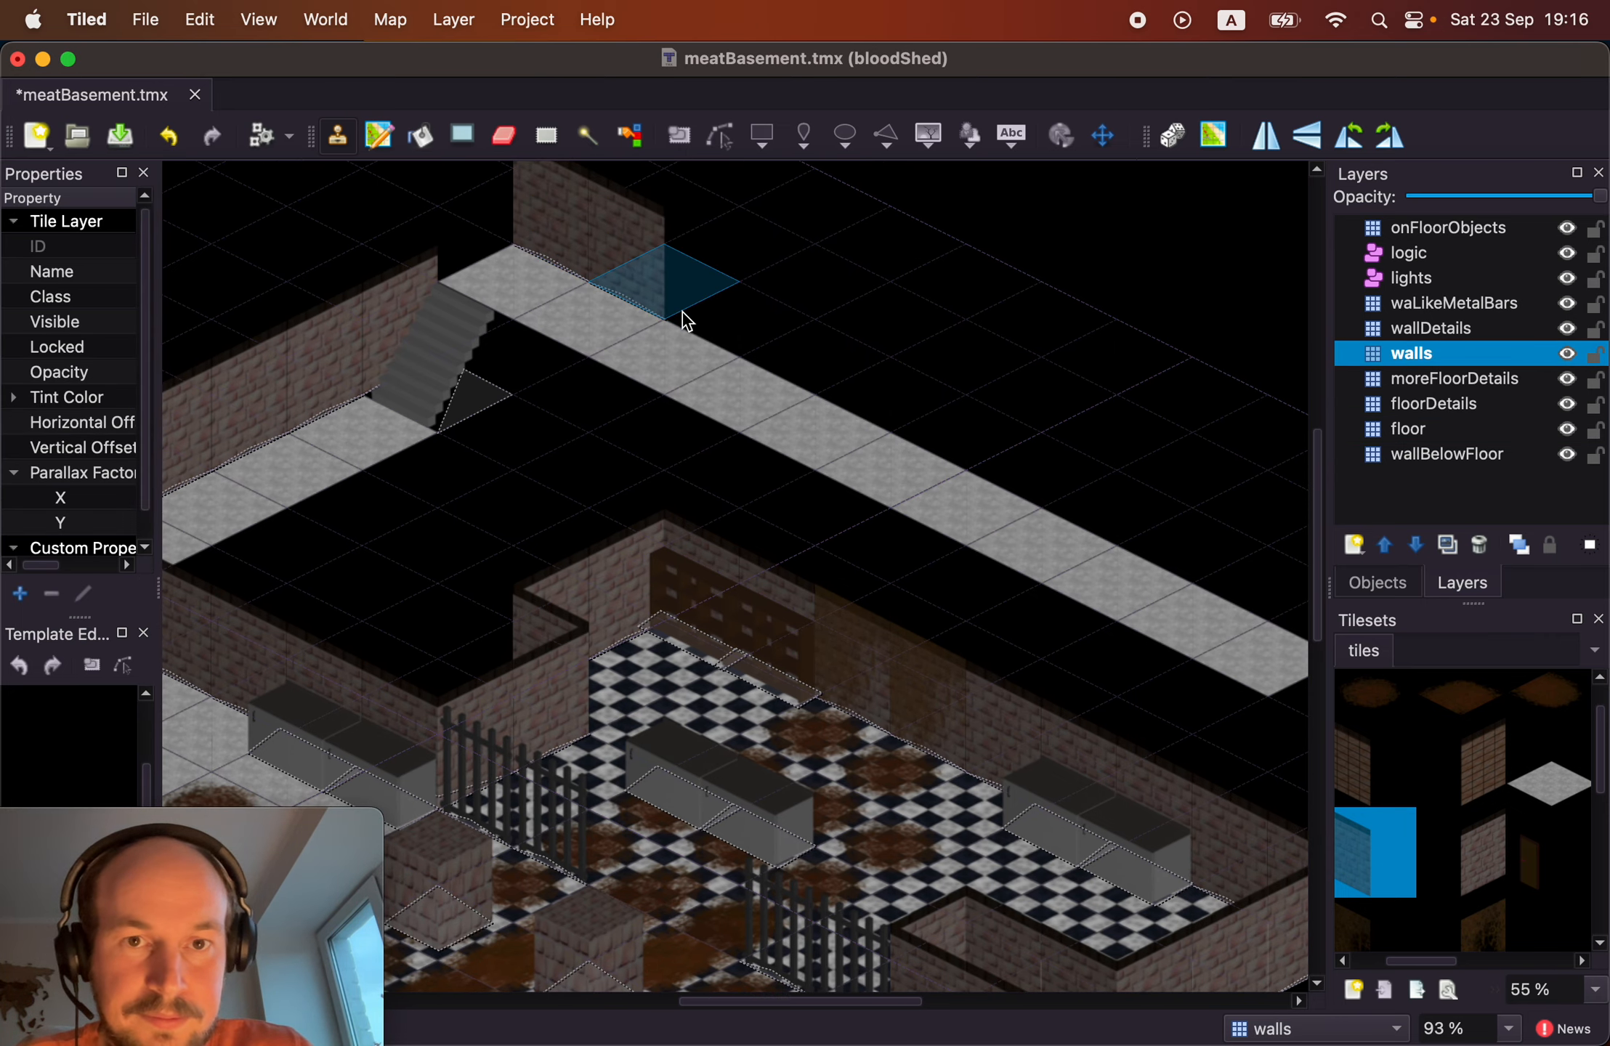
left_click_drag(682, 312, 953, 460)
scroll(952, 460, "right", 5)
scroll(953, 460, "down", 2)
left_click_drag(814, 404, 1117, 563)
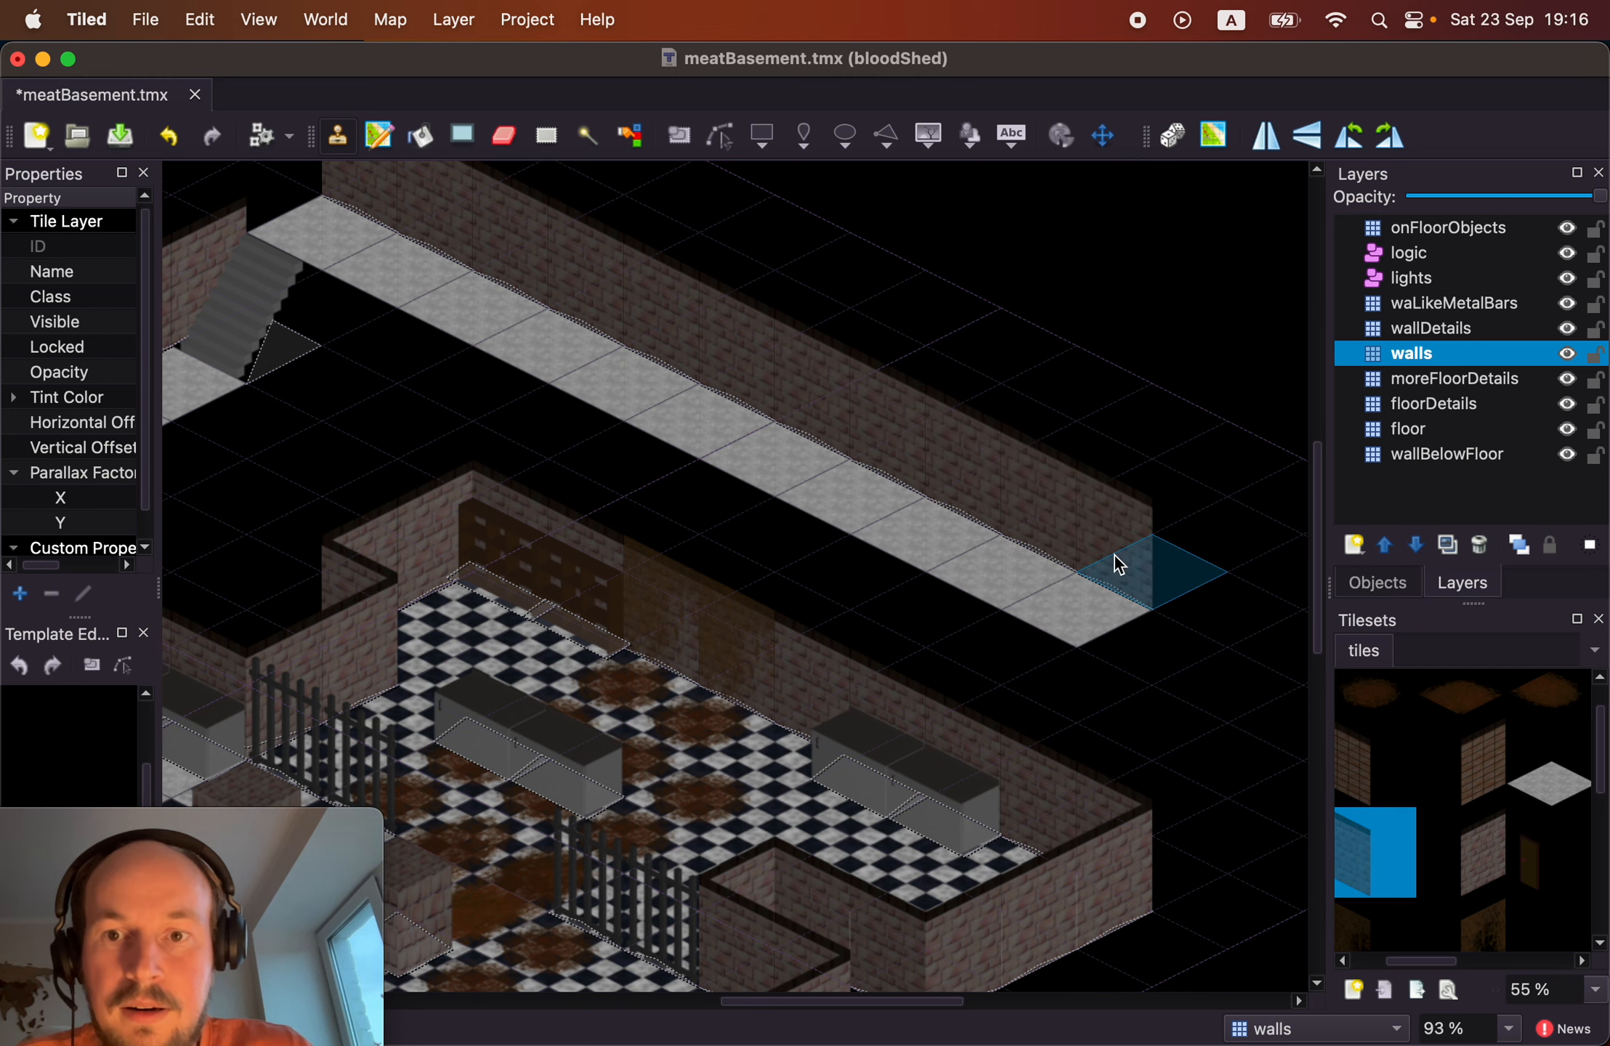
Close the upper corridor's end at the top of the stairs with the other-facing brick wall tile.
scroll(1100, 558, "up", 2)
scroll(1100, 558, "left", 4)
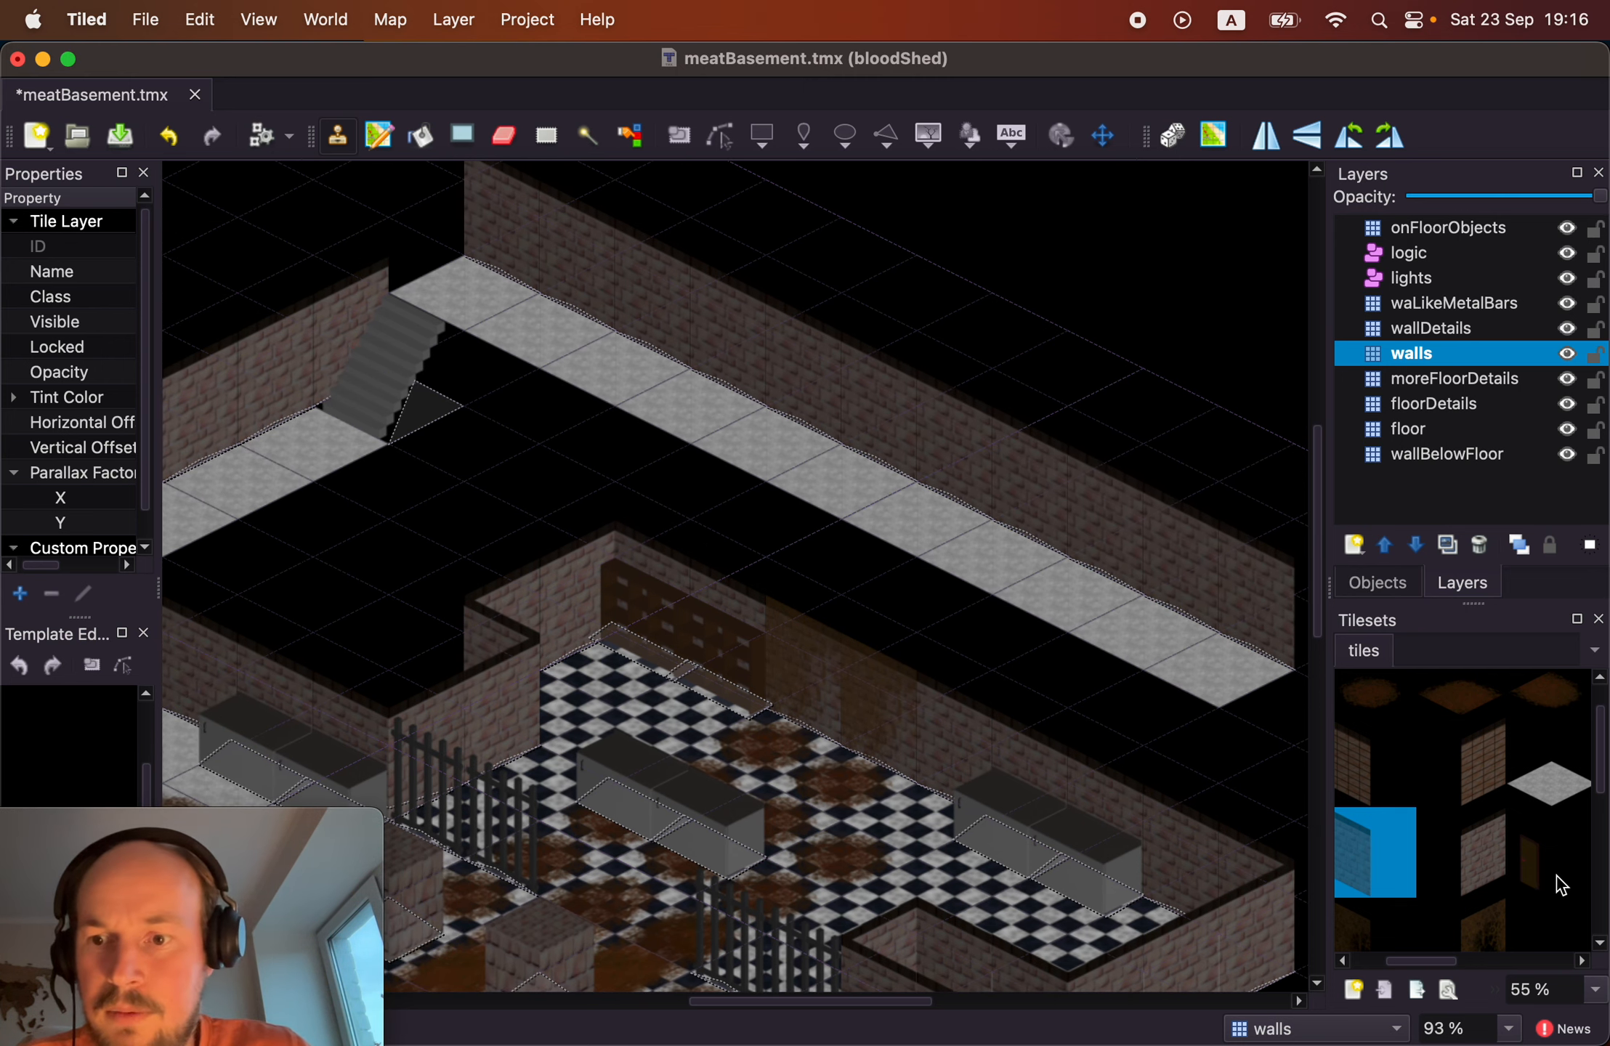
left_click(1475, 861)
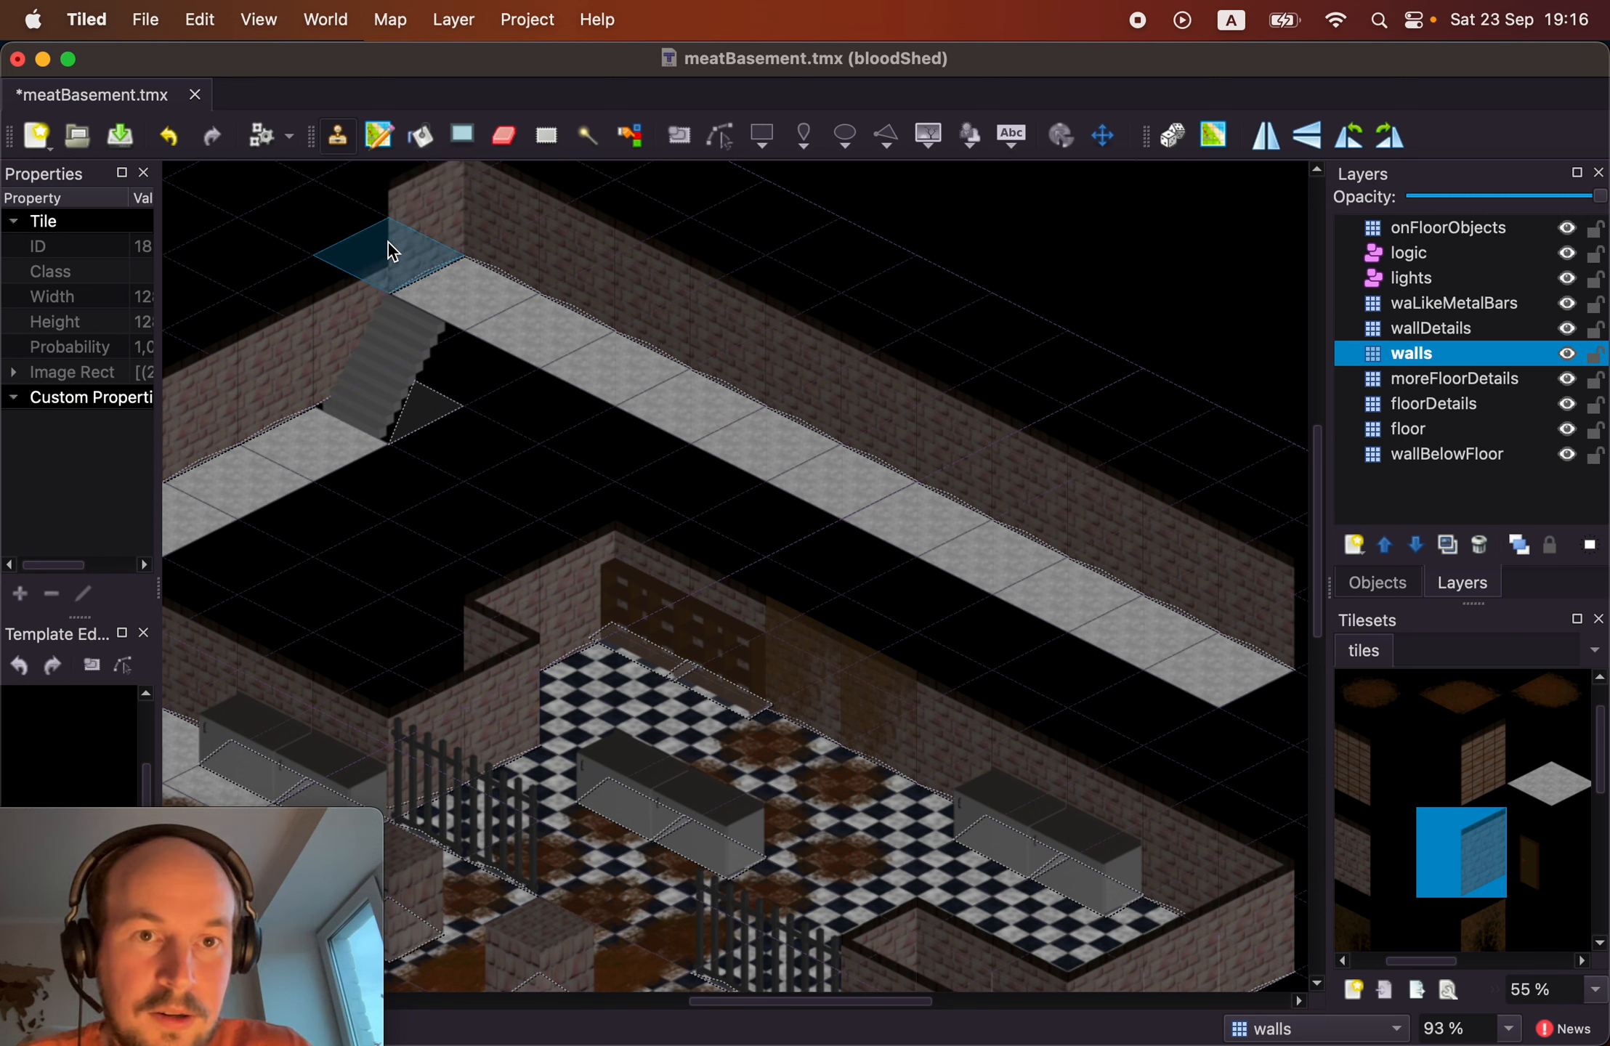
left_click(337, 407)
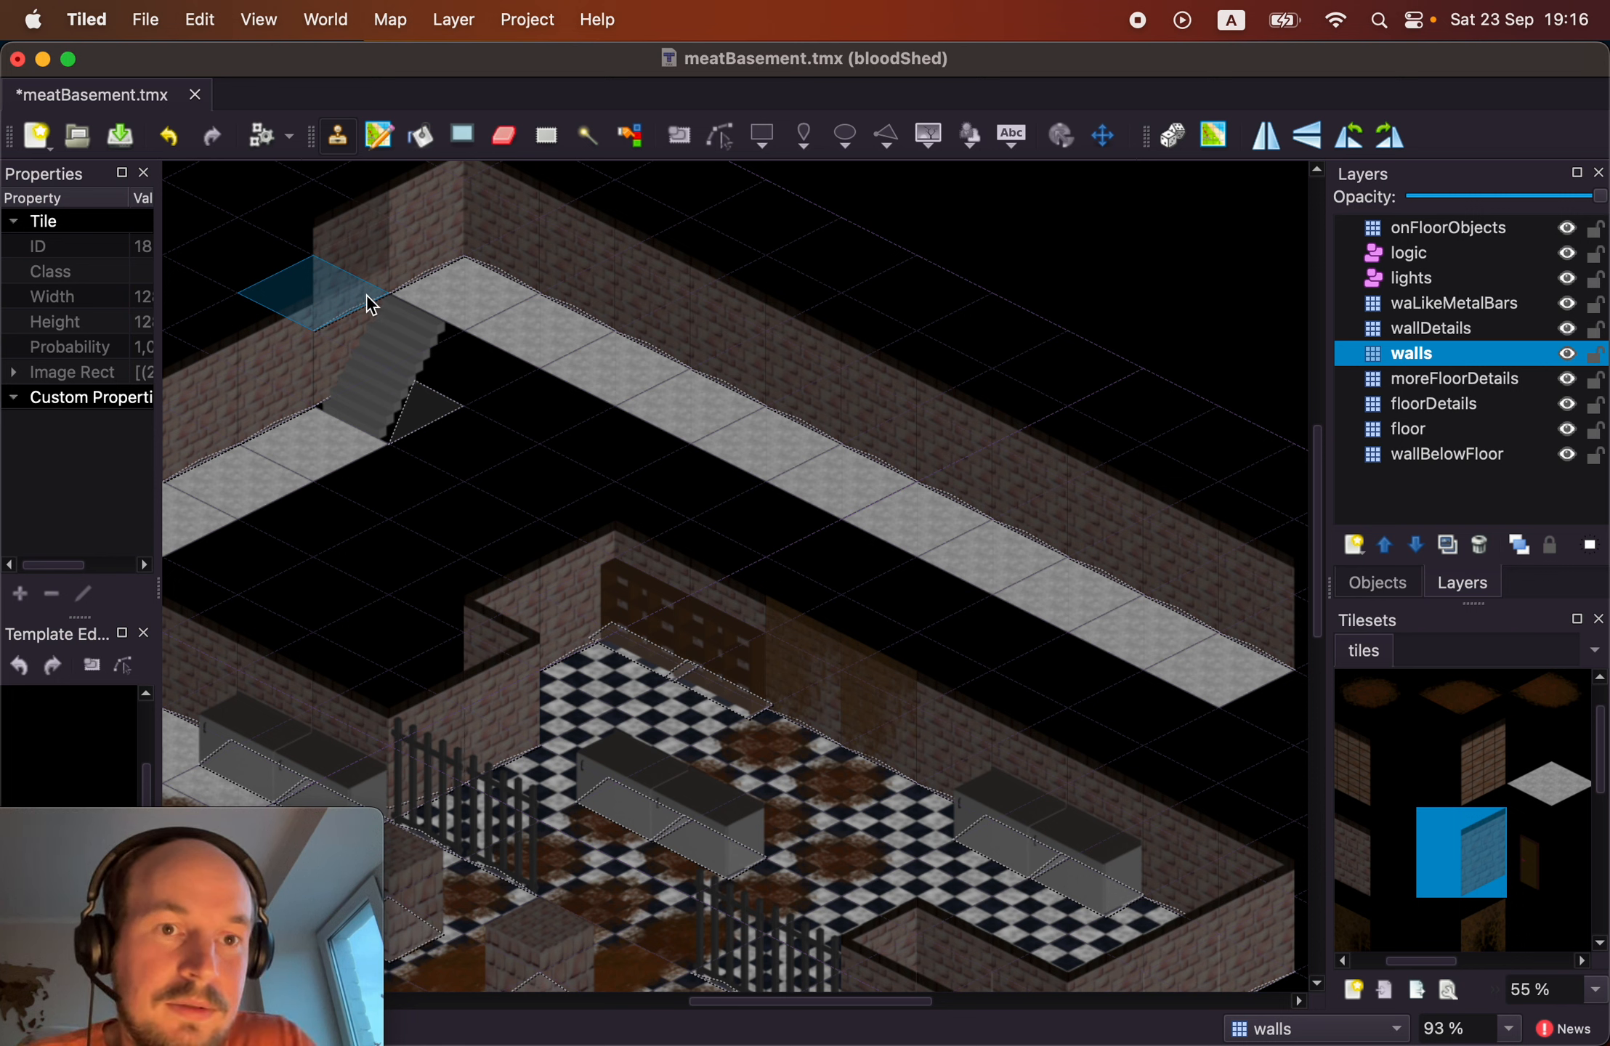
Pick the stairs tile from the tileset and save the map.
scroll(1547, 862, "down", 2)
scroll(1547, 862, "up", 3)
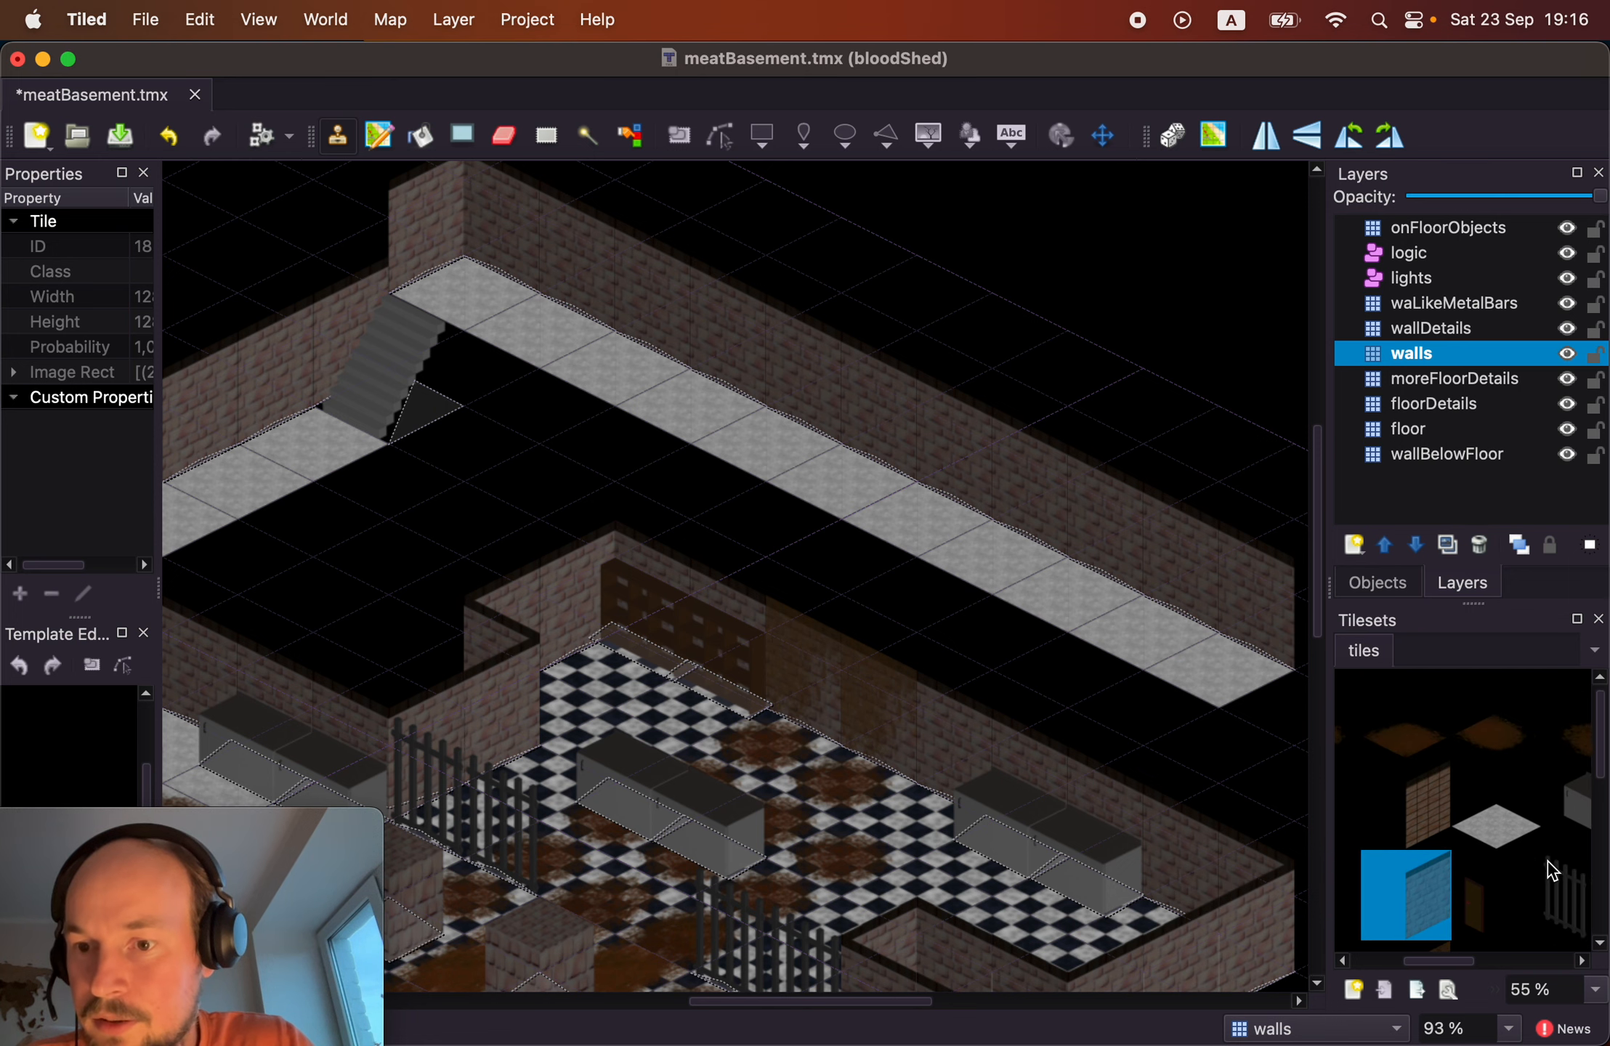
scroll(1547, 862, "right", 4)
left_click(1494, 818)
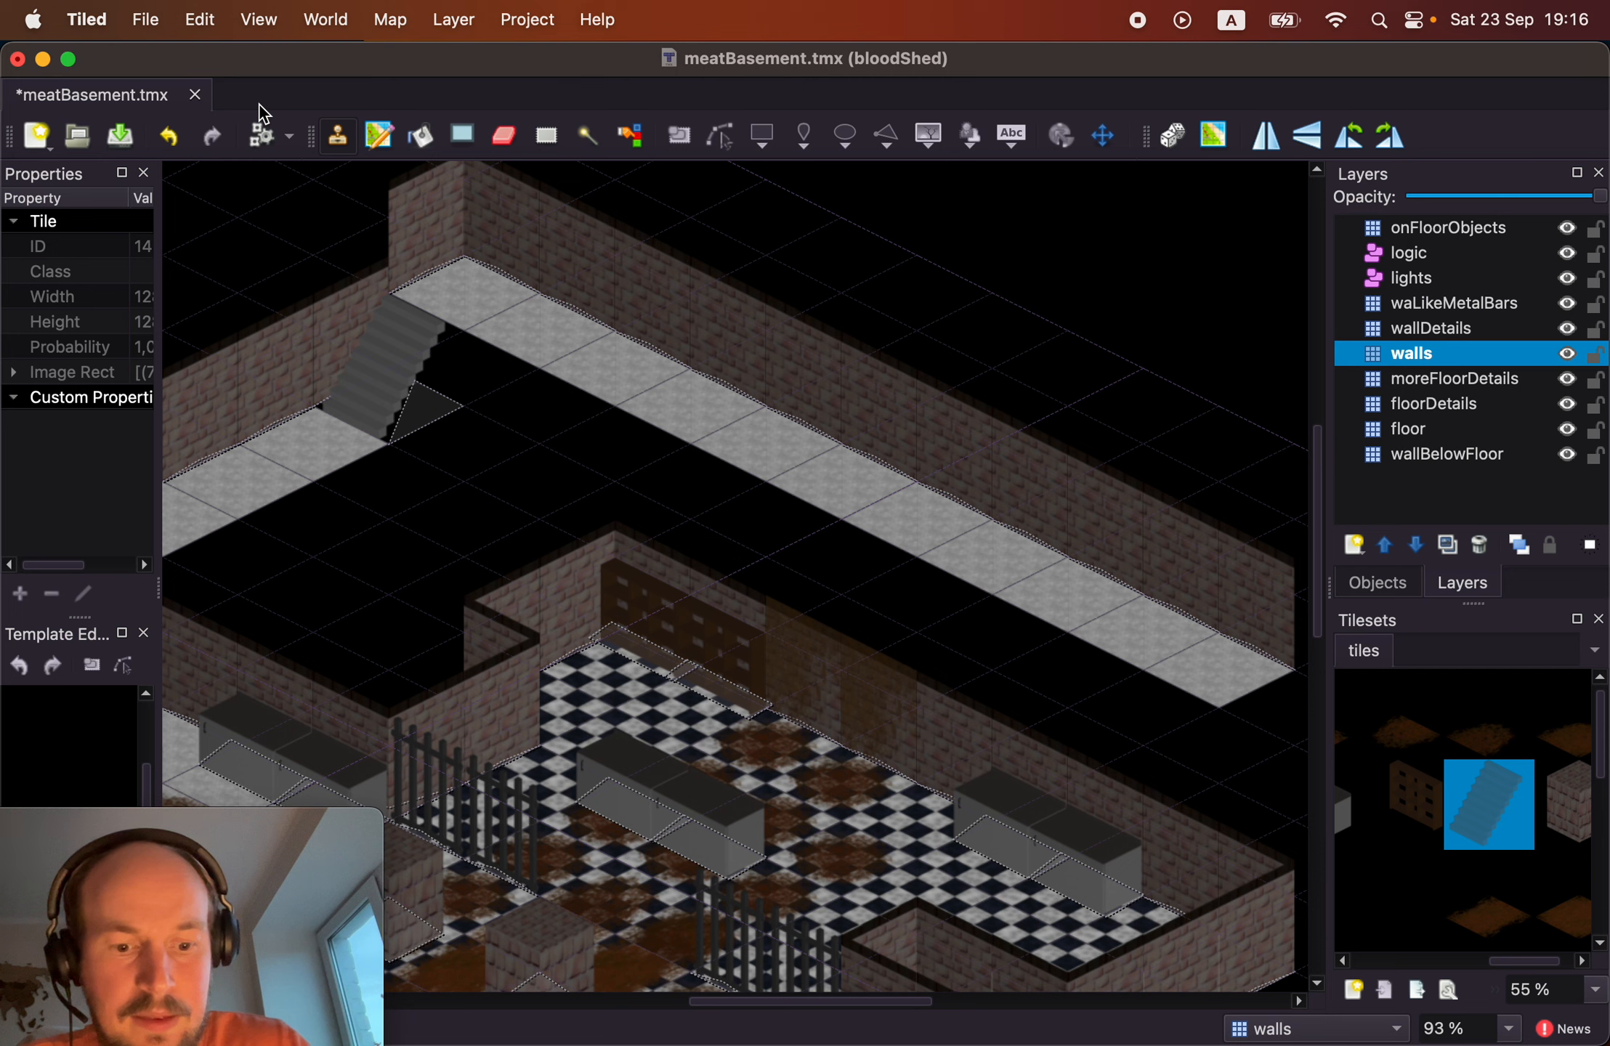
key("super+s")
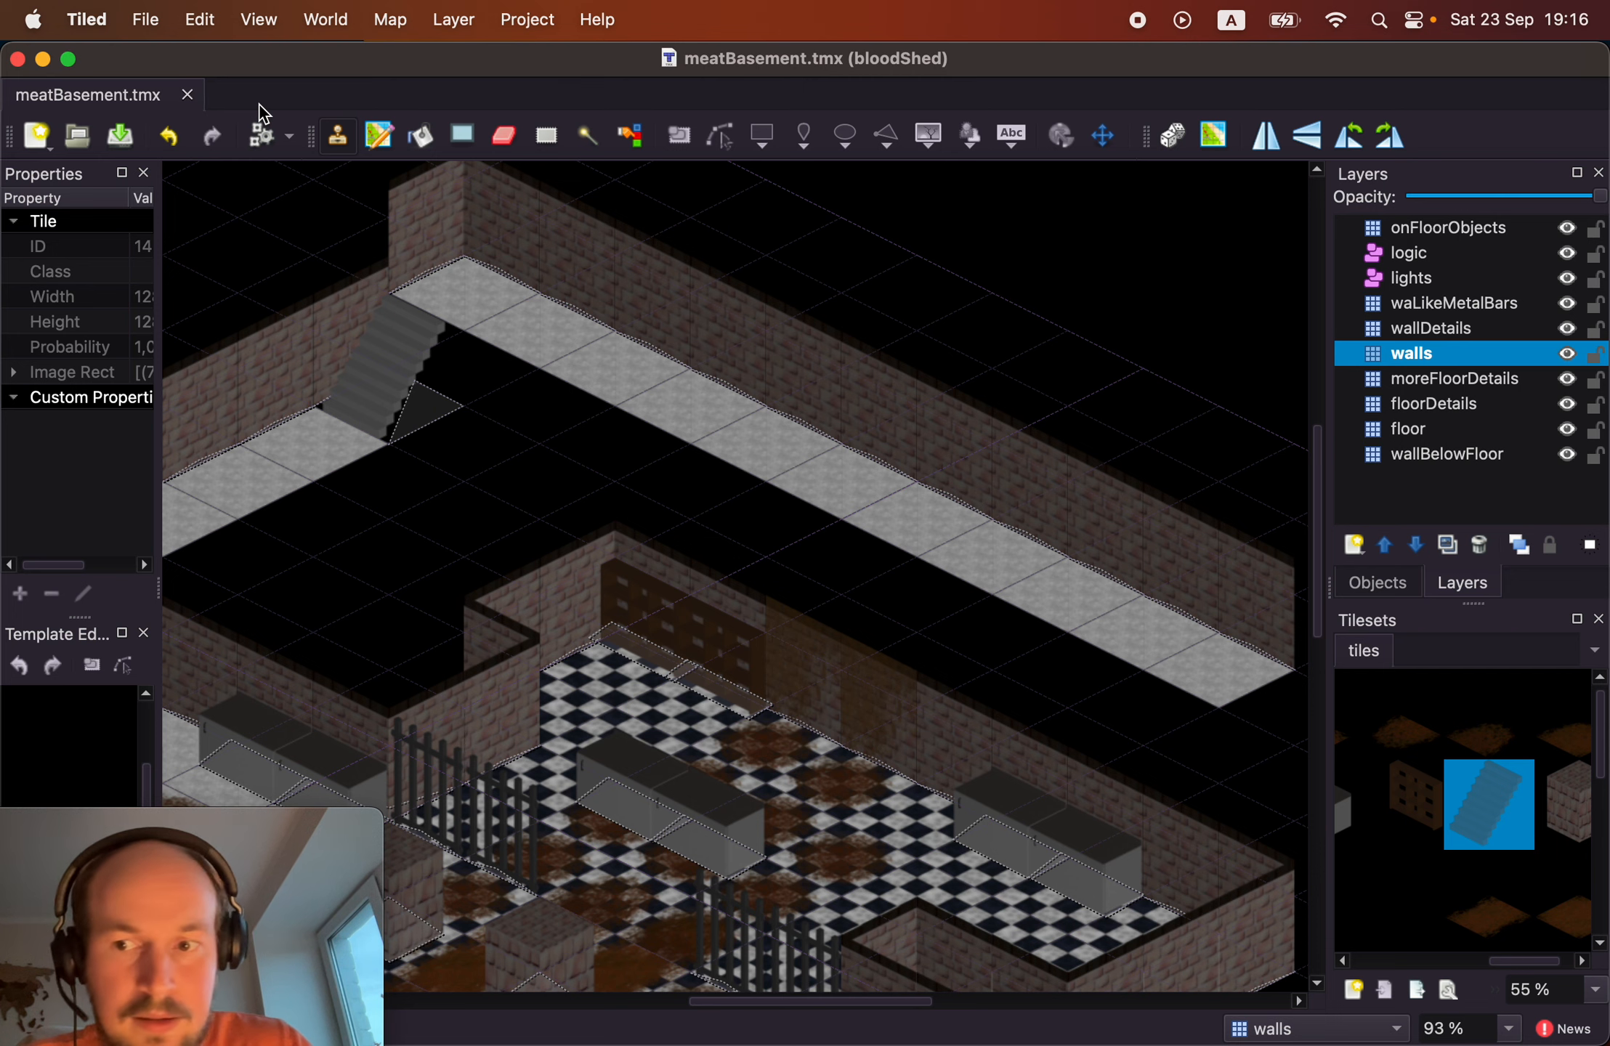
Open the tiles tileset for editing and bring up the stairs tile's collision shapes.
left_click(1419, 992)
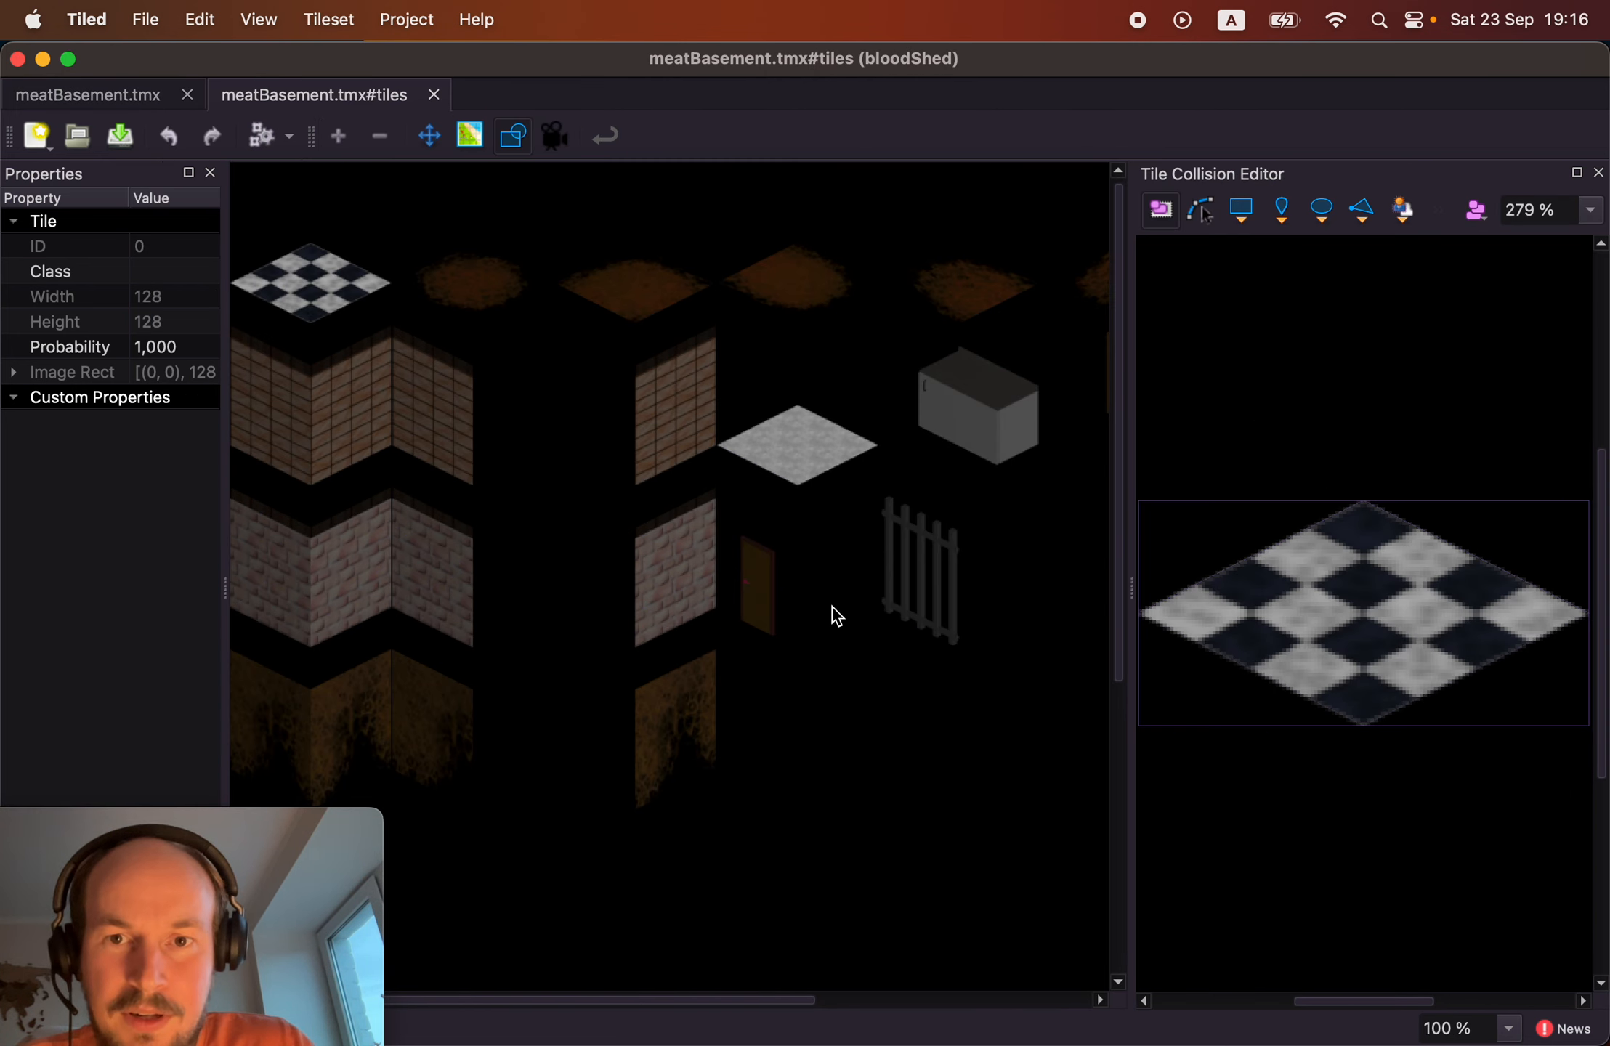
scroll(776, 663, "right", 8)
left_click(879, 401)
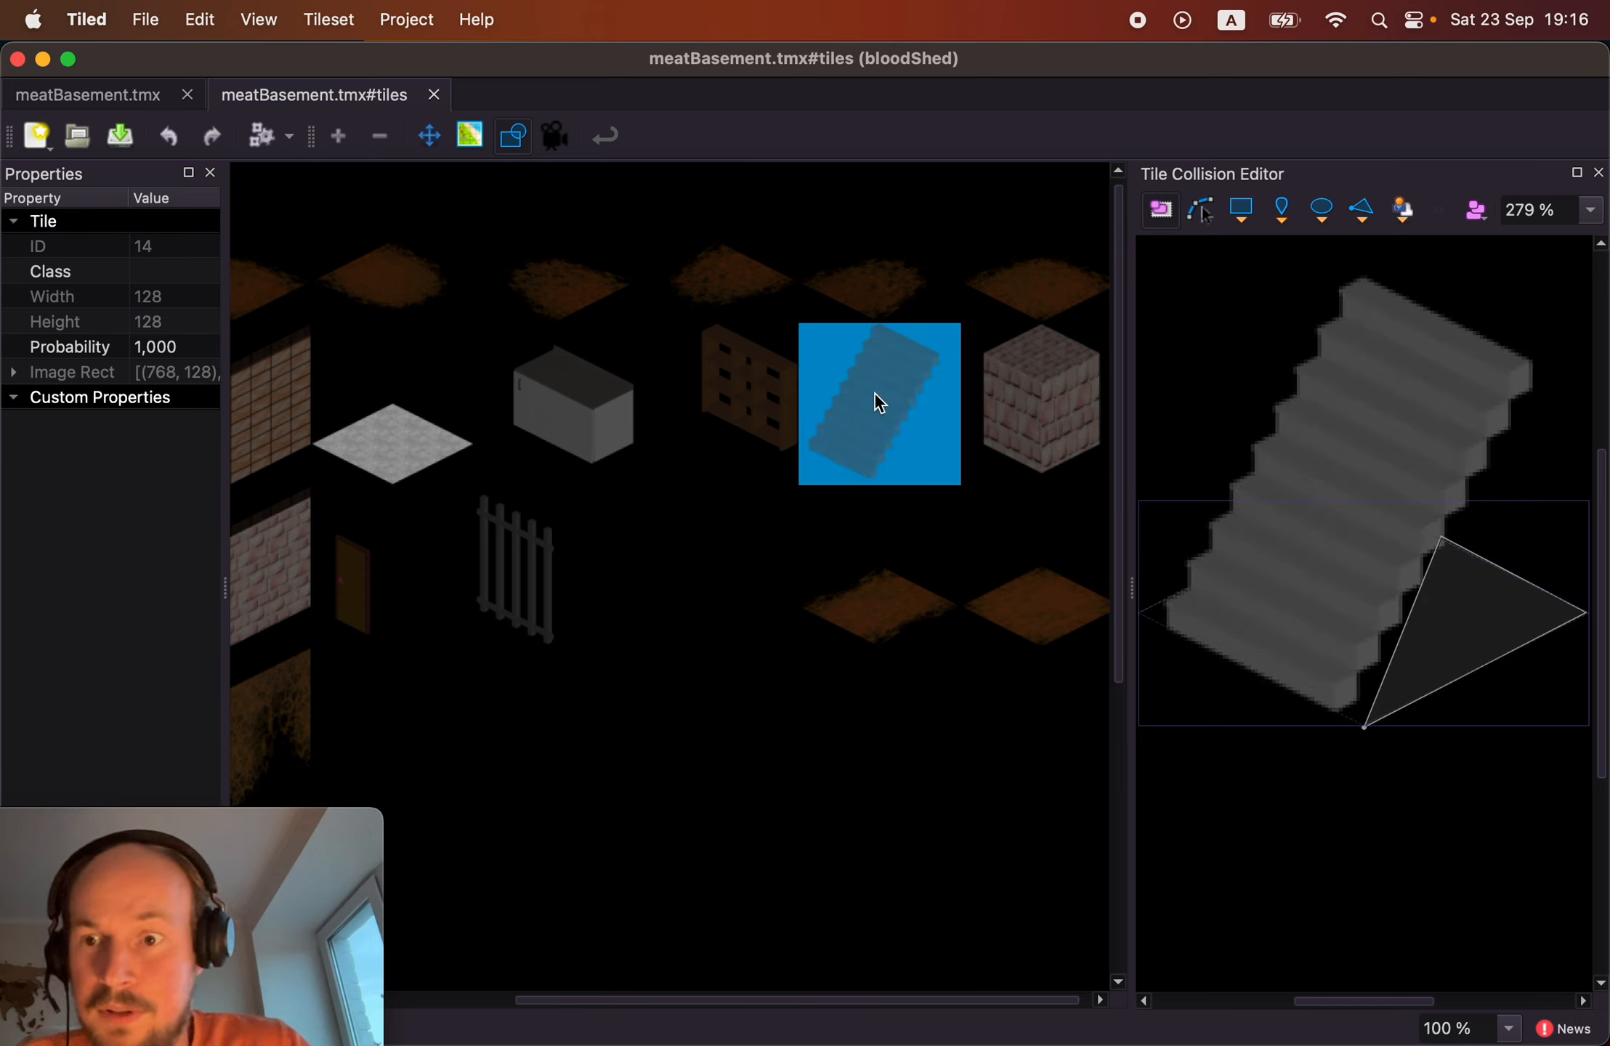
scroll(1470, 737, "up", 3)
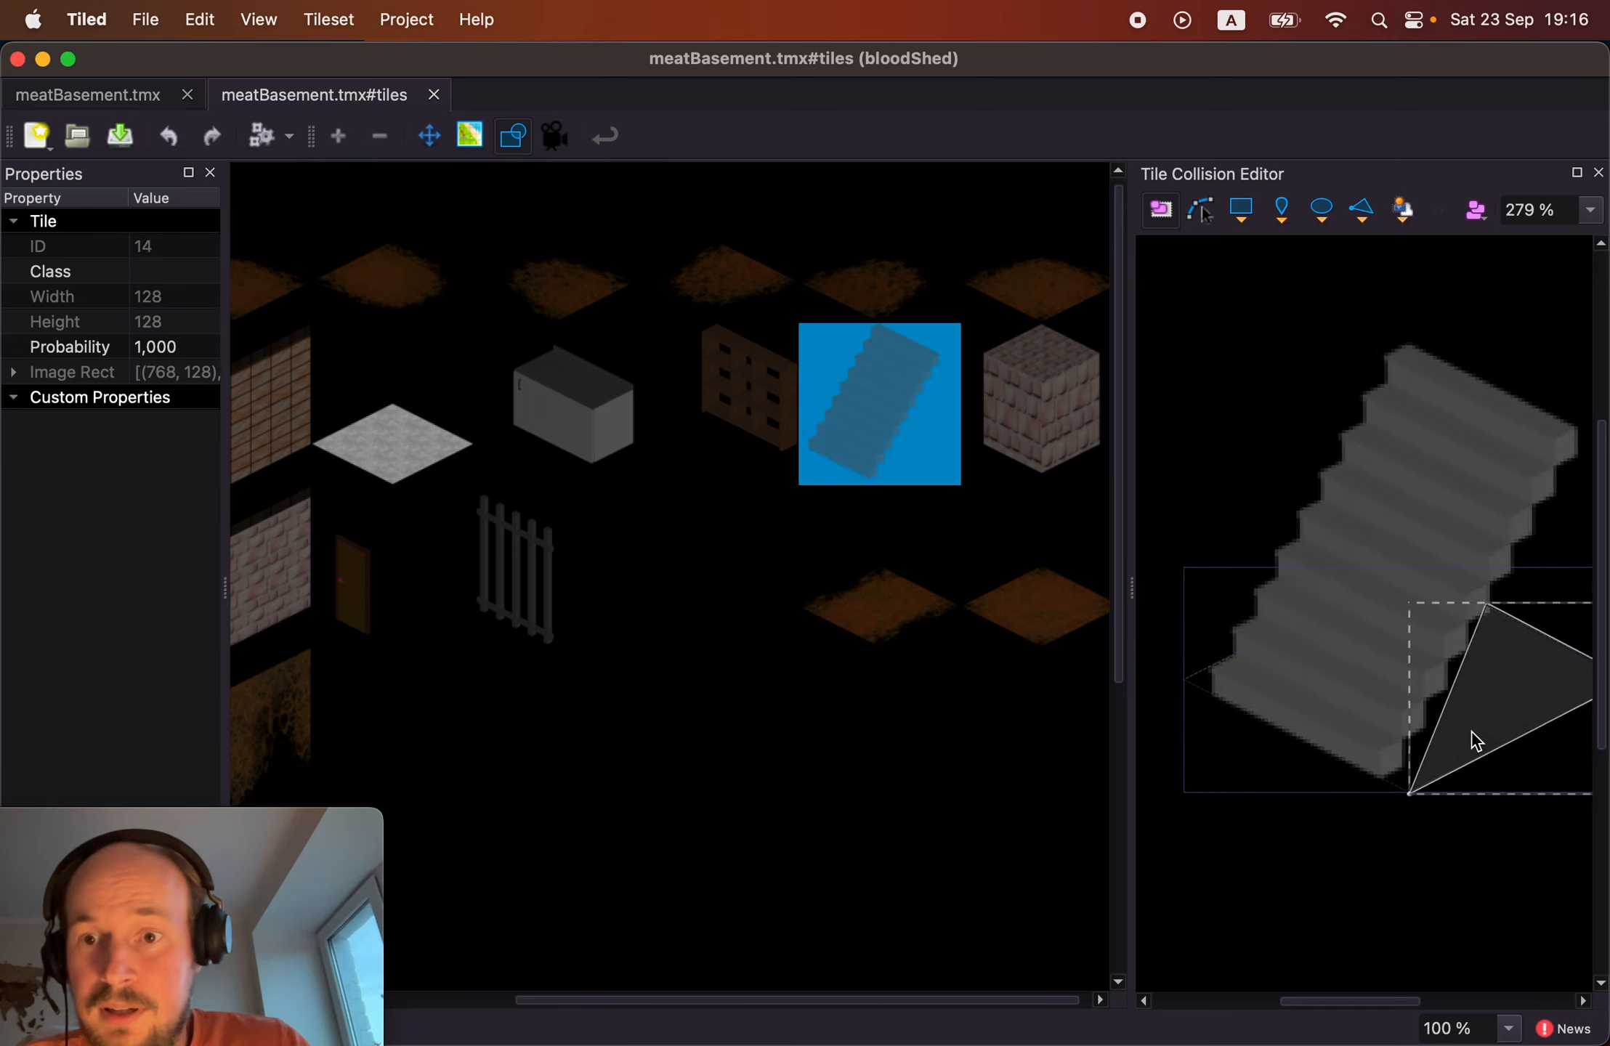
Draw a three-point collision polygon along the left side of the stairs, from the bottom step to the top step.
left_click(1369, 212)
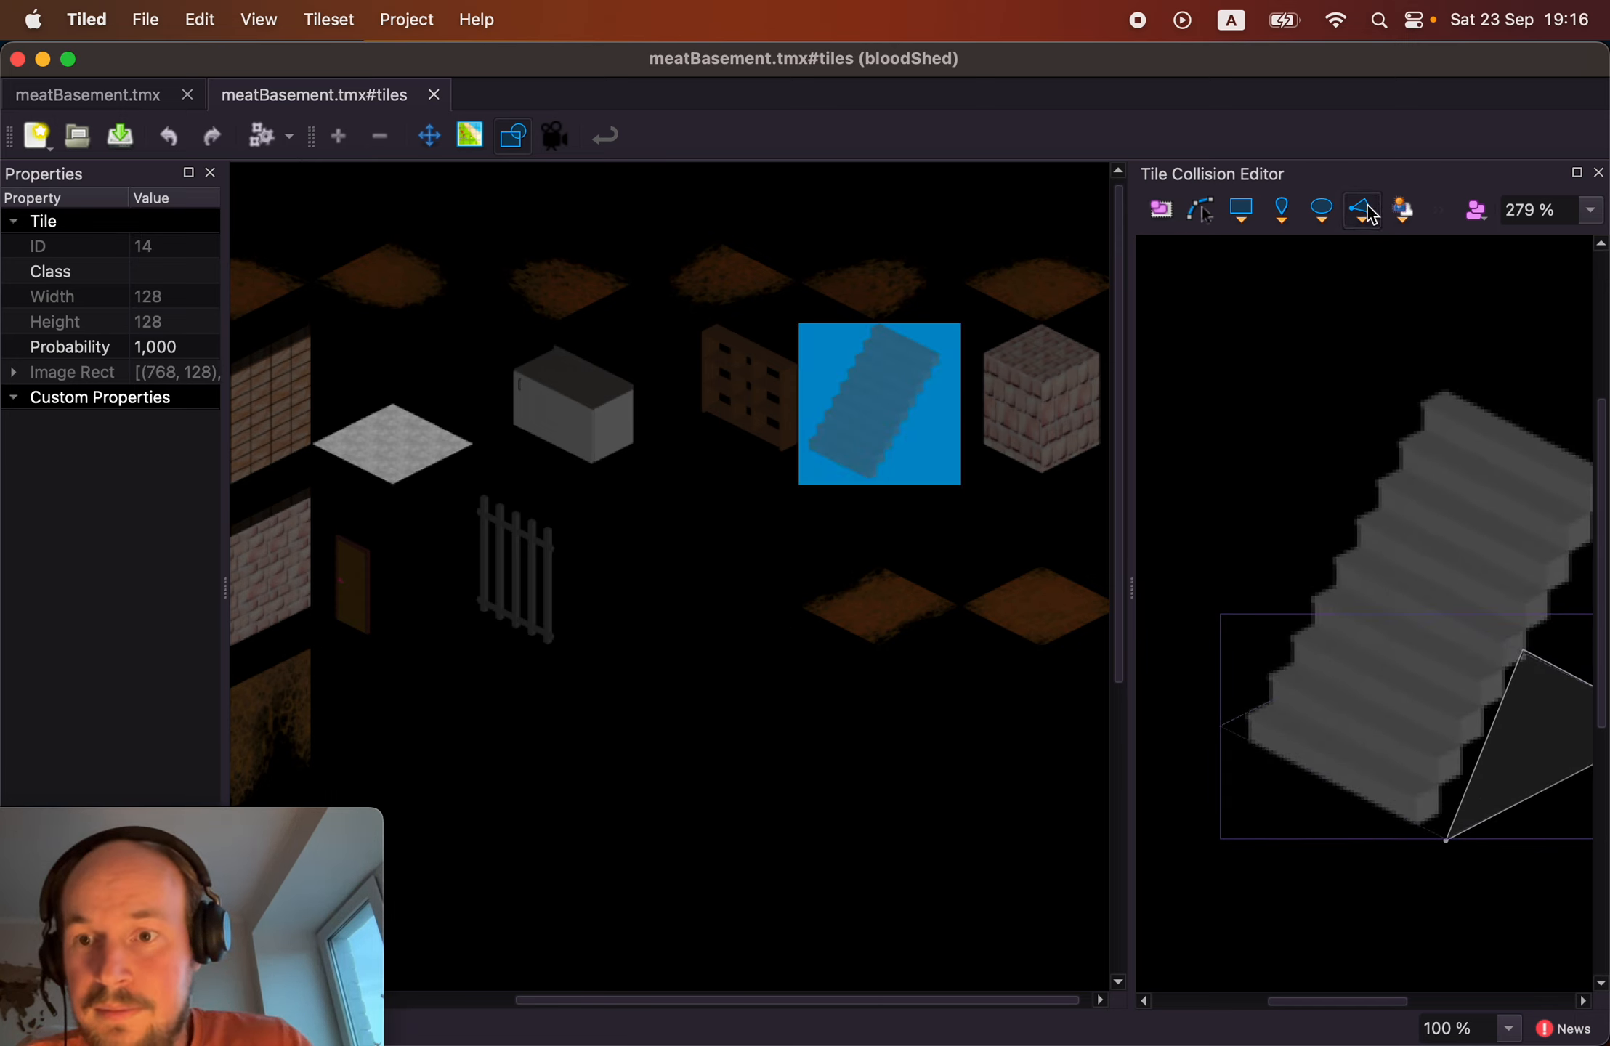
left_click(1233, 724)
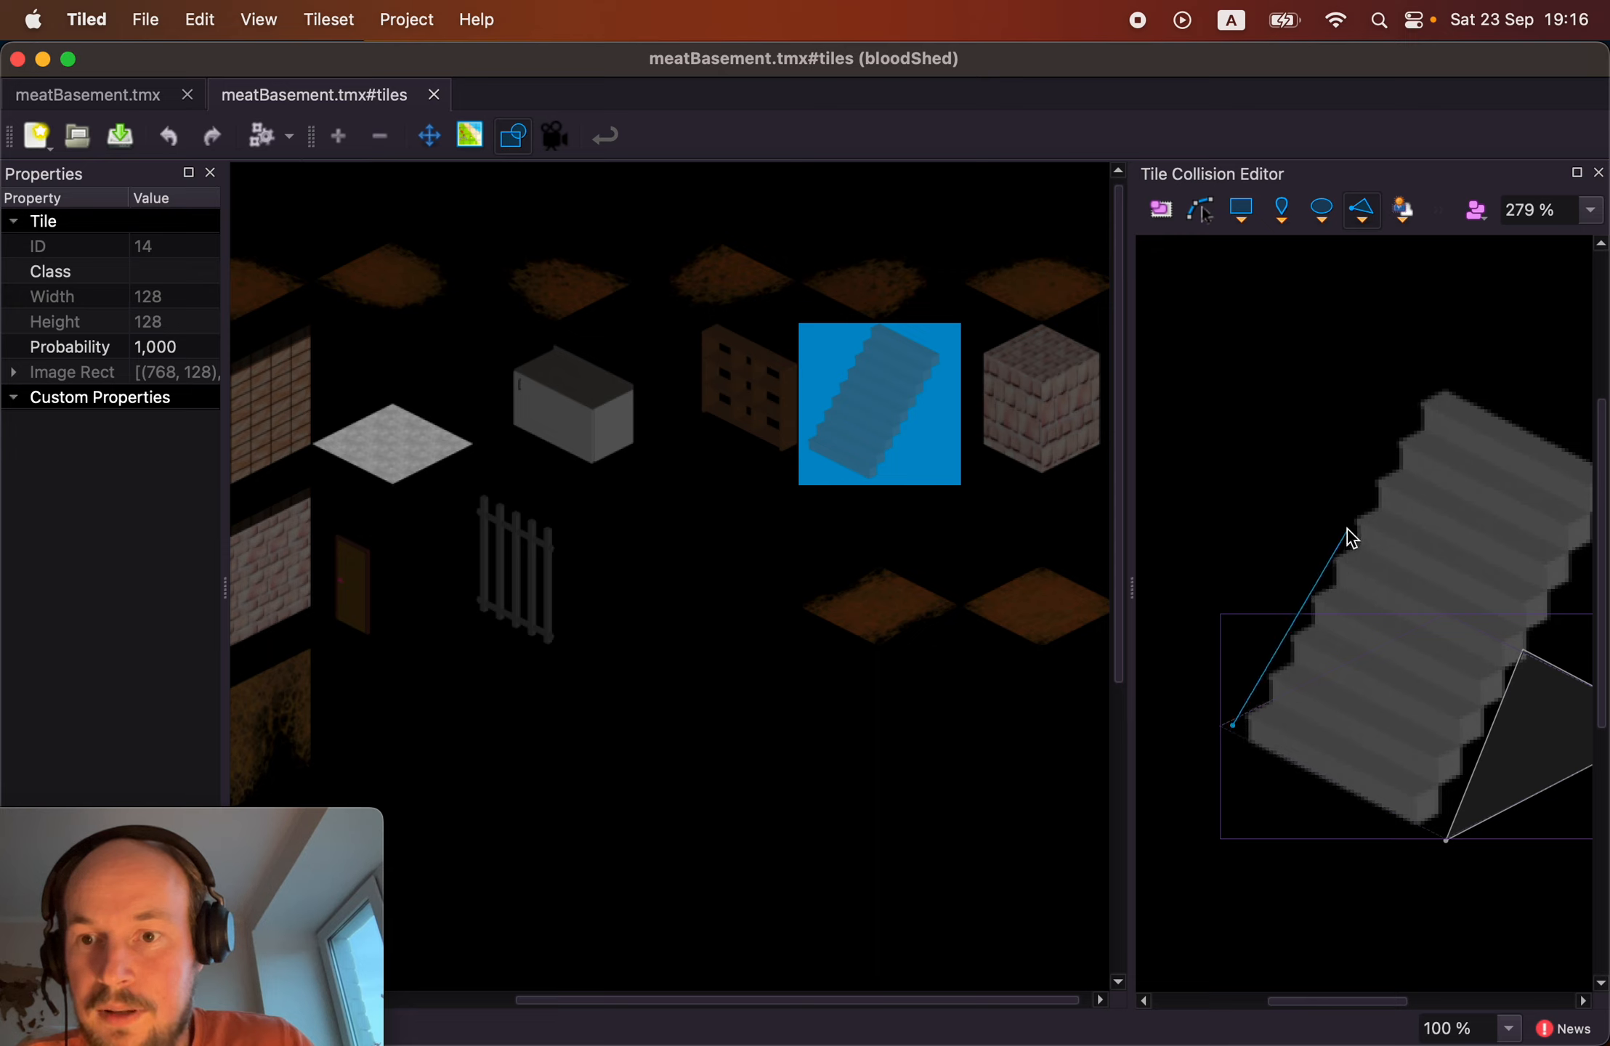
left_click(1429, 383)
left_click(1327, 390)
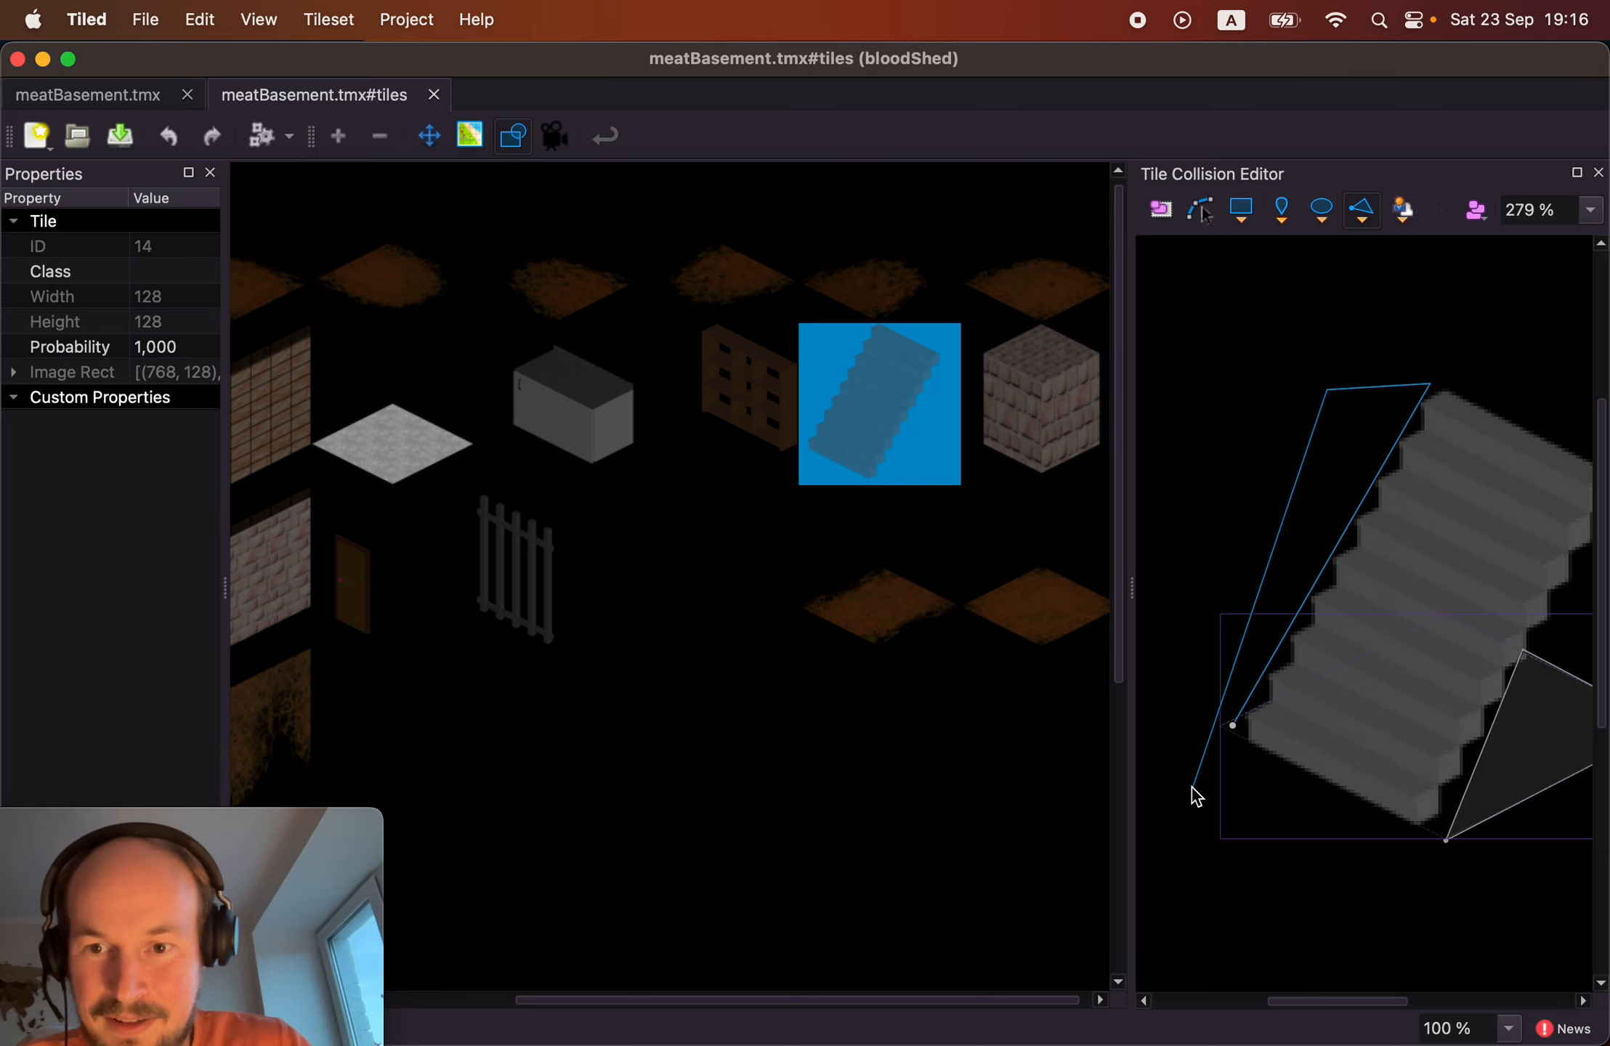
left_click(1233, 724)
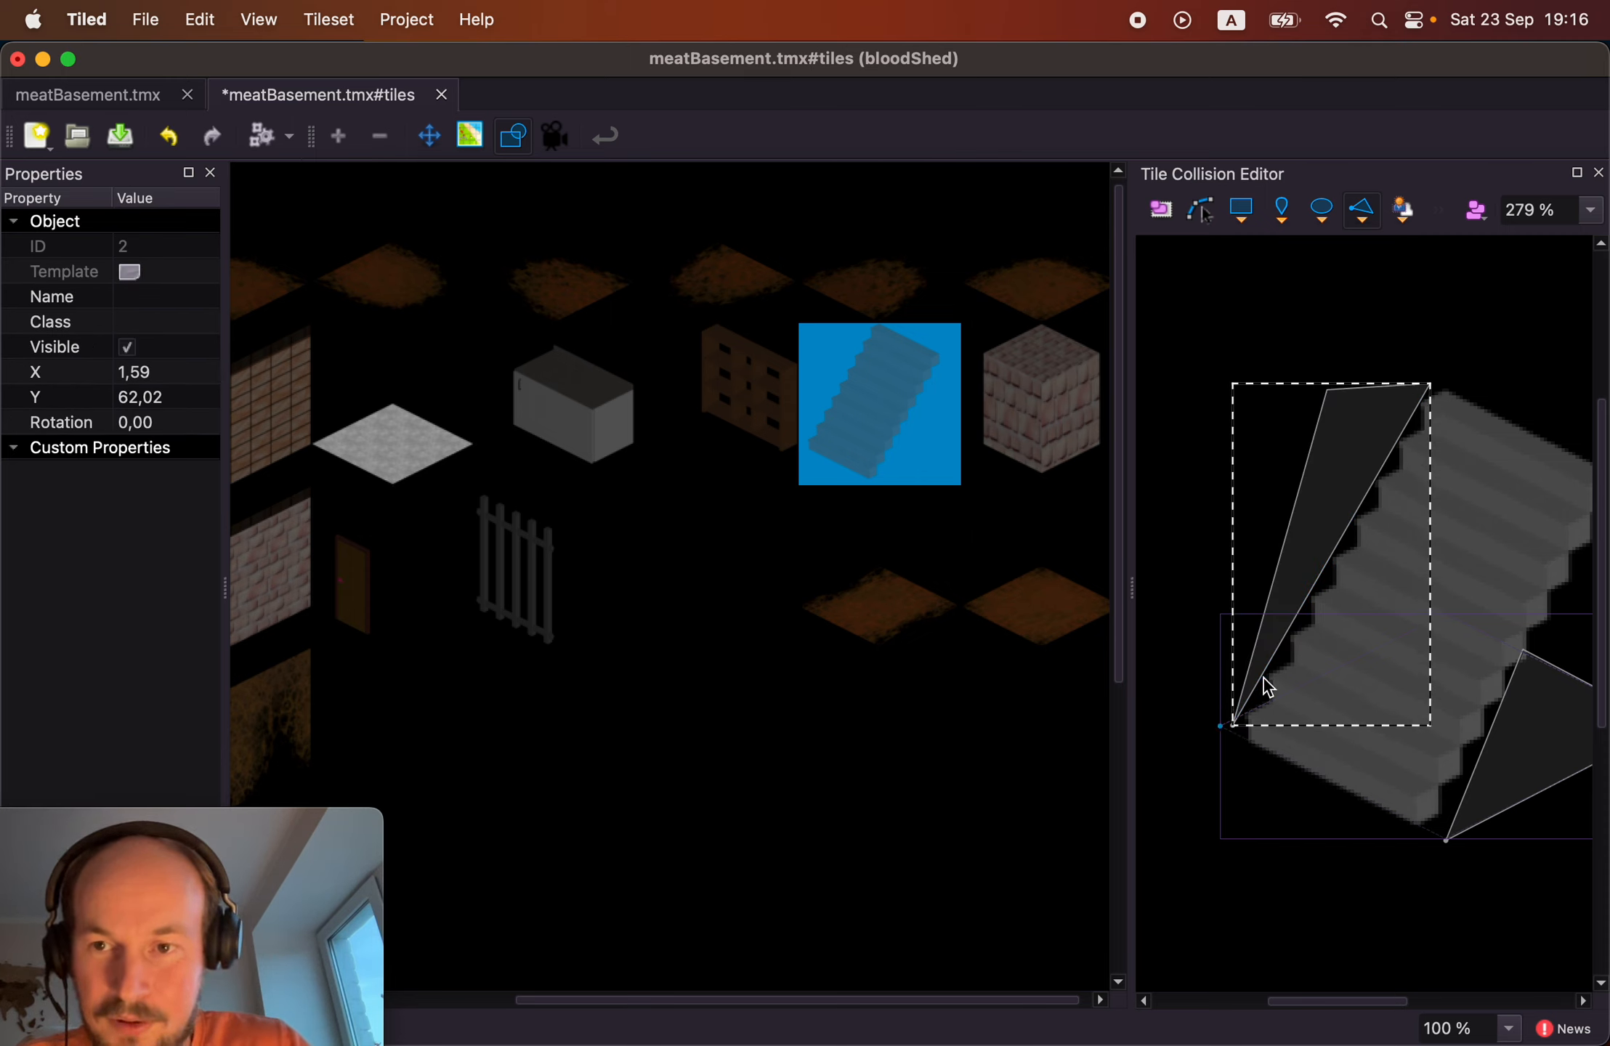
Save the tileset with the stairs' collision shapes and return to the meatBasement map.
key("super+s")
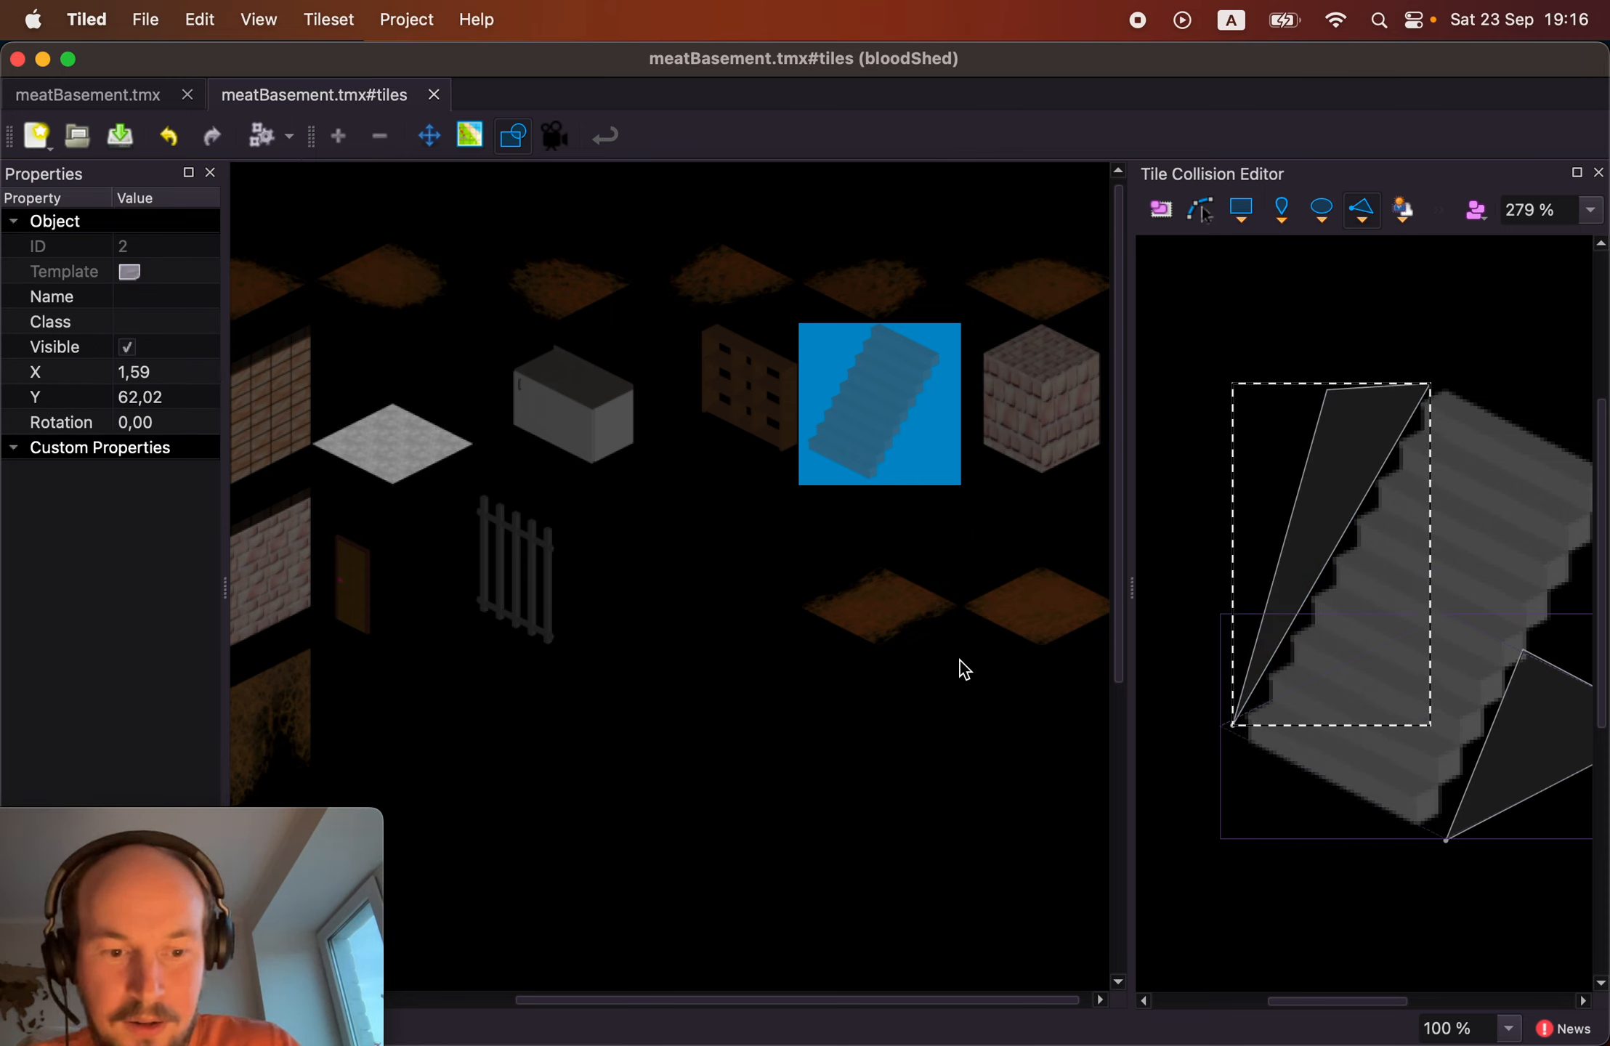
left_click(123, 96)
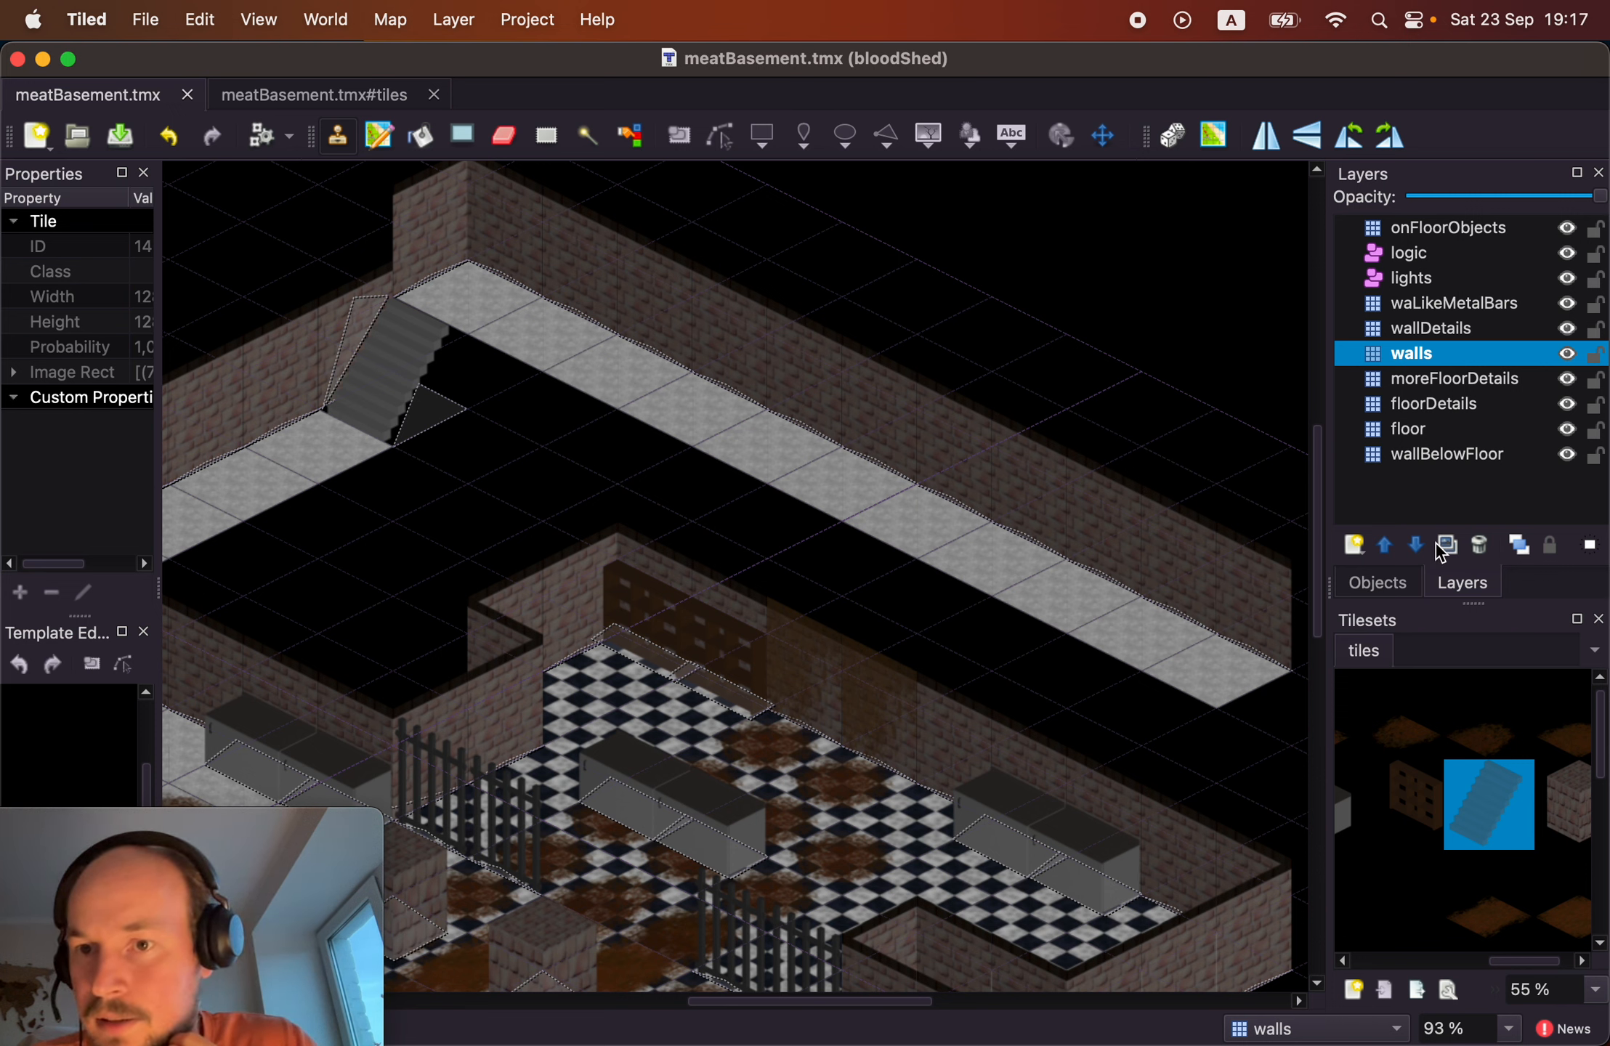
Line the open edge of the upper hallway with the metal bars tile on the walls layer and erase the stray bars below it.
scroll(1417, 811, "down", 2)
scroll(1417, 811, "right", 1)
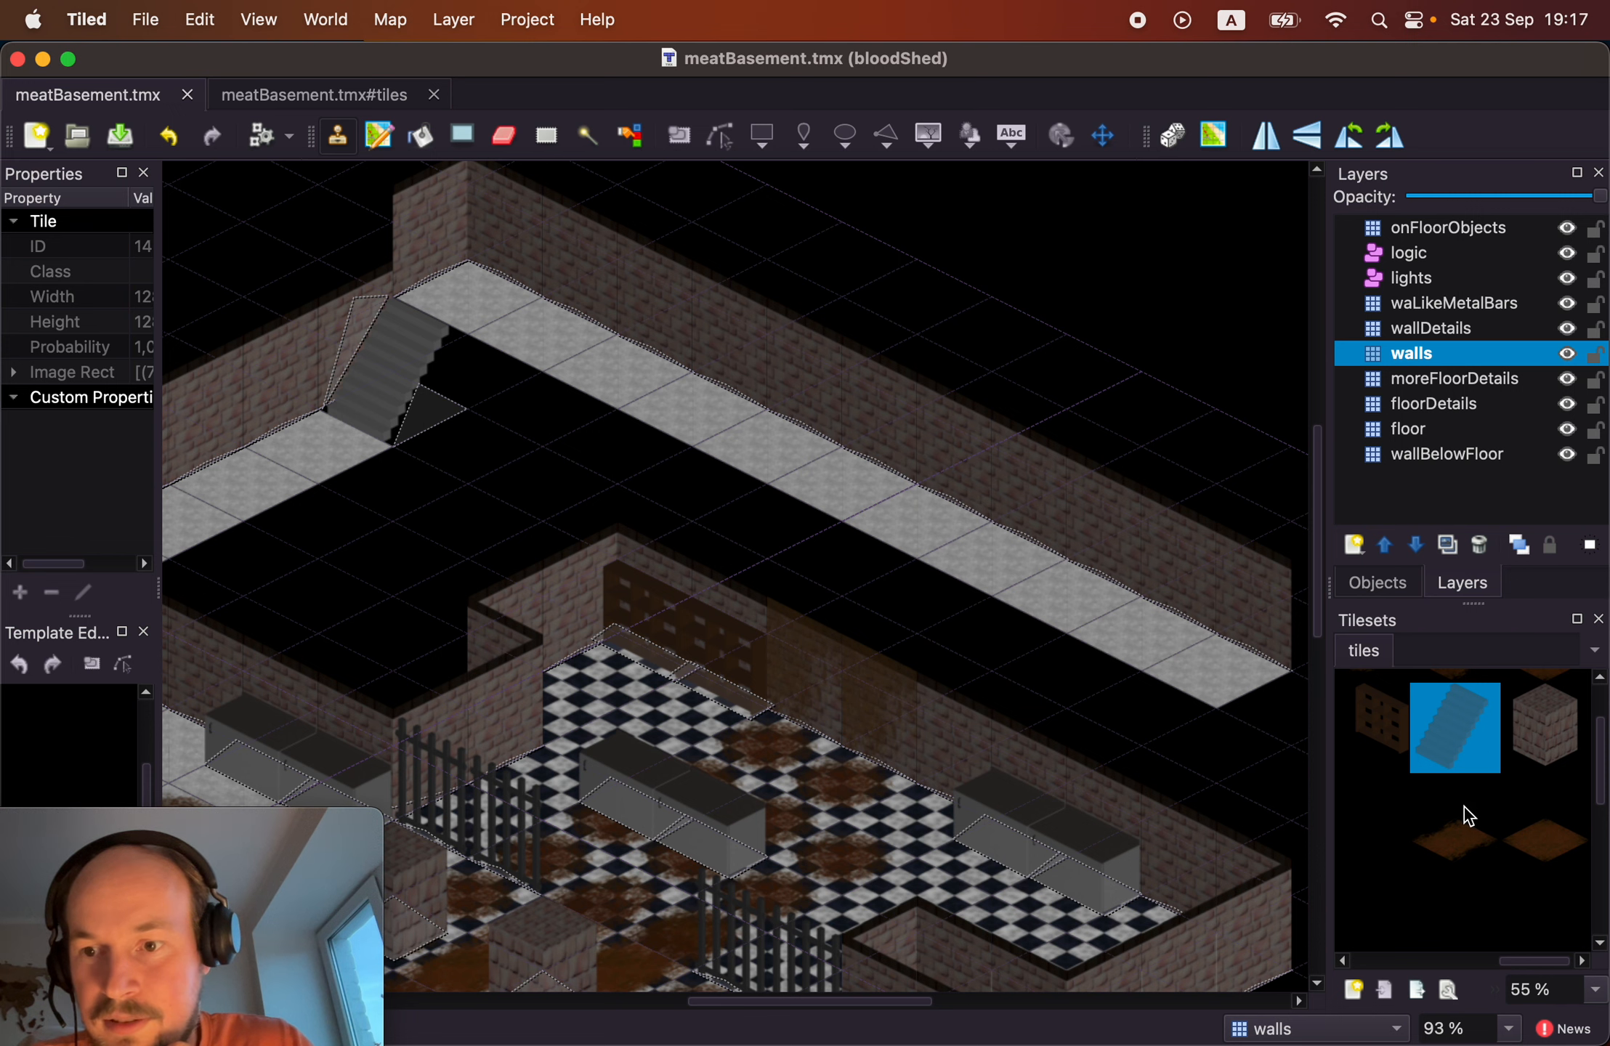
scroll(1526, 842, "left", 2)
scroll(1526, 842, "down", 5)
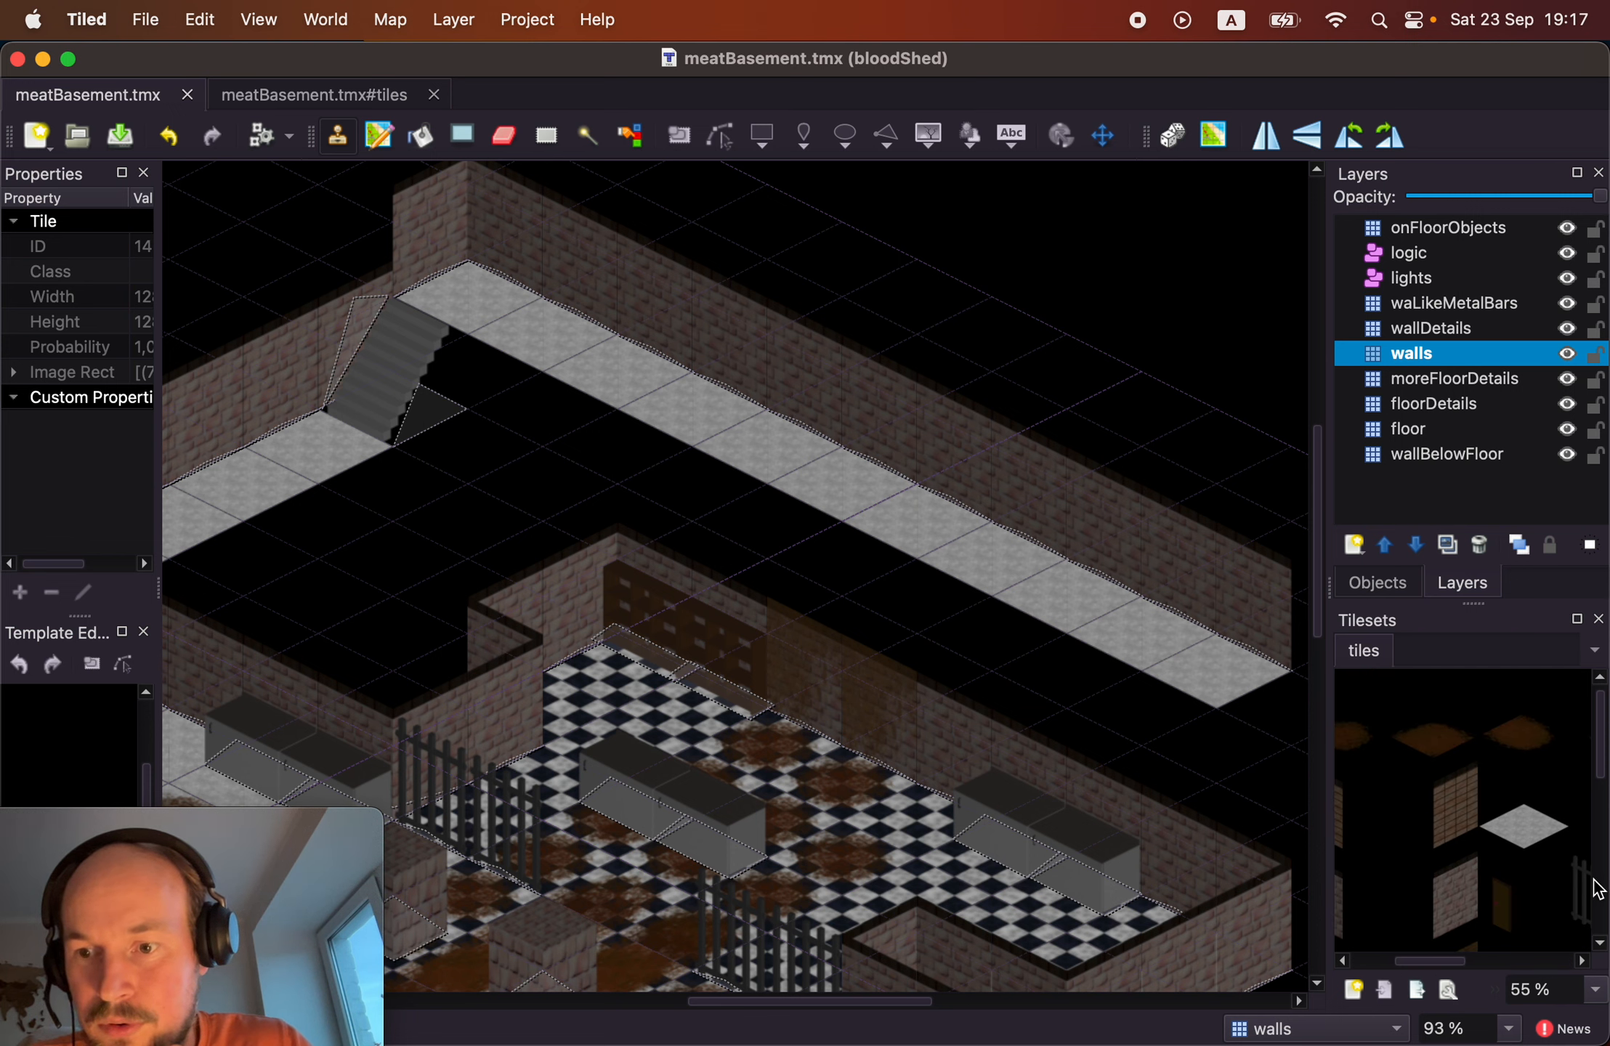
scroll(1533, 899, "right", 2)
scroll(1533, 899, "down", 1)
left_click(1539, 865)
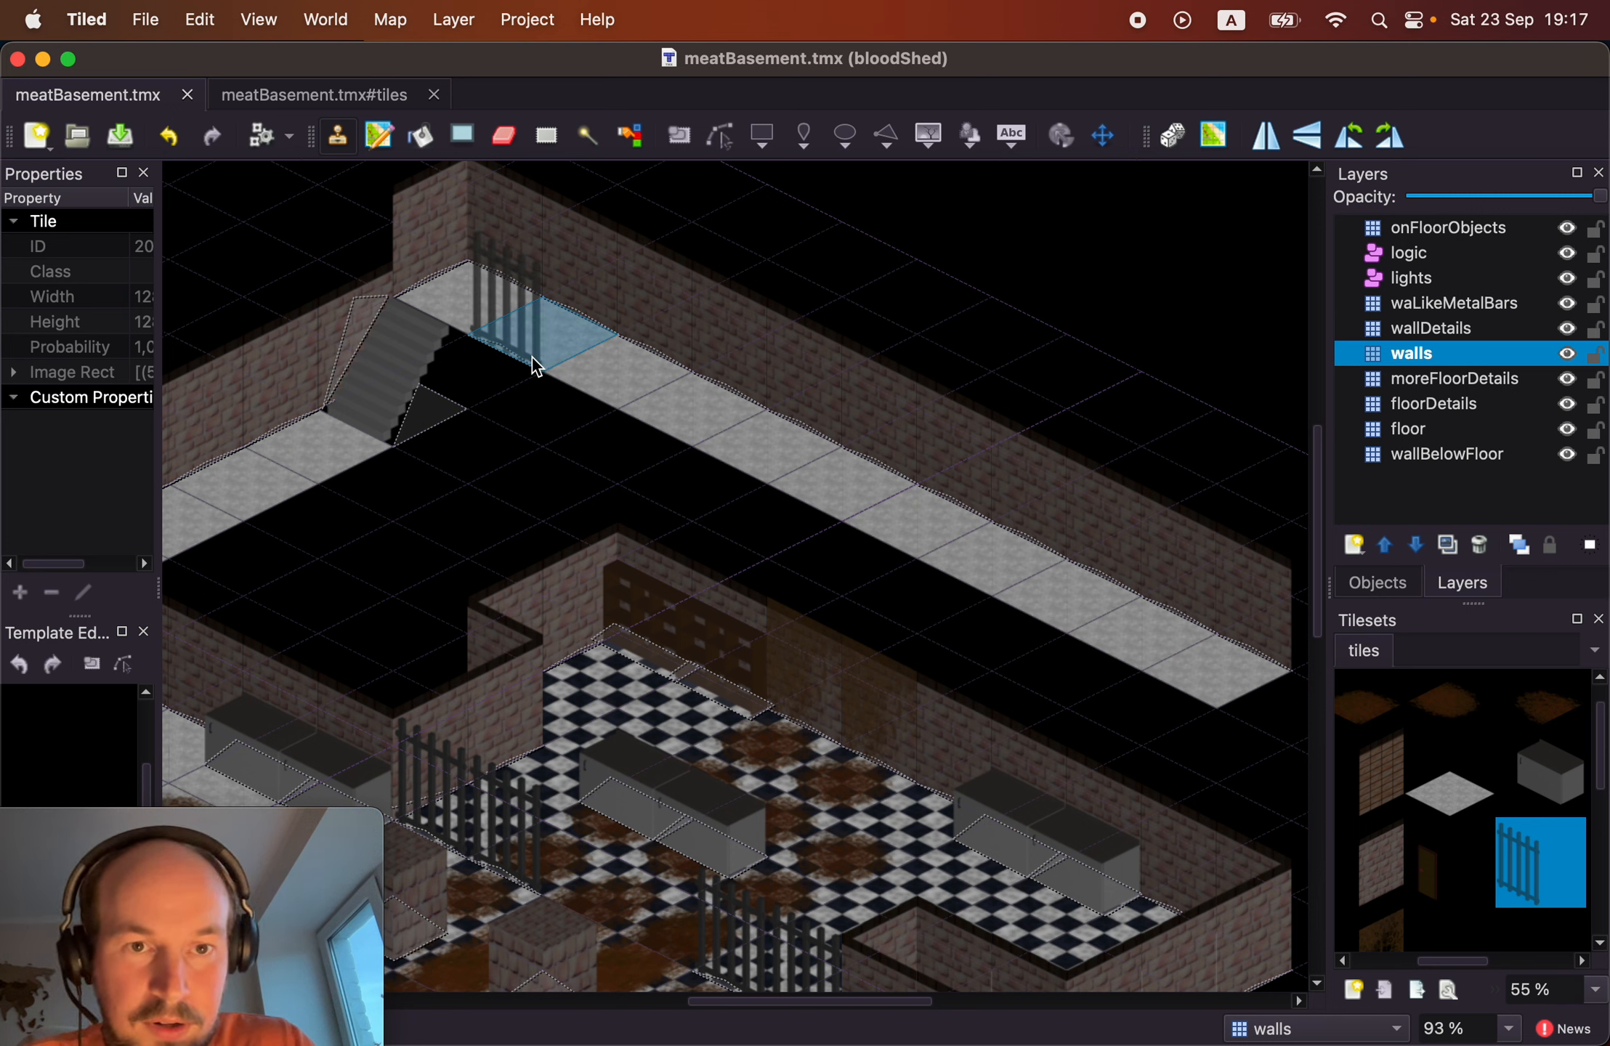
left_click_drag(531, 357, 1177, 694)
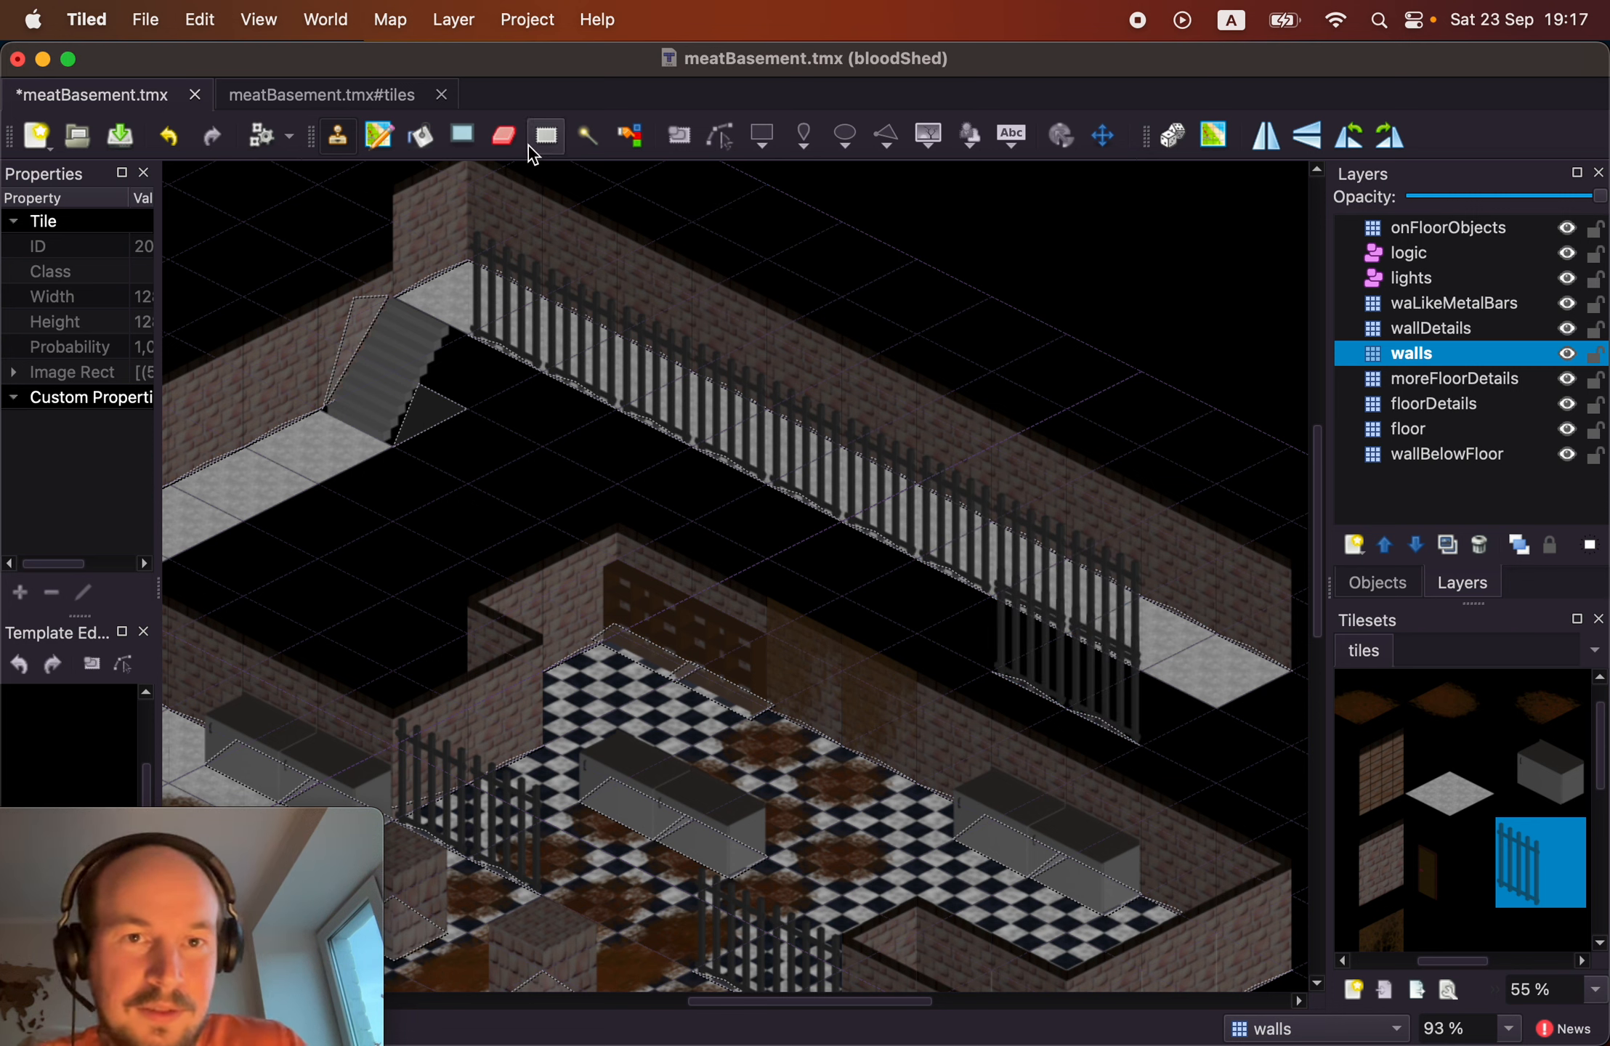
left_click(504, 135)
left_click(1093, 704)
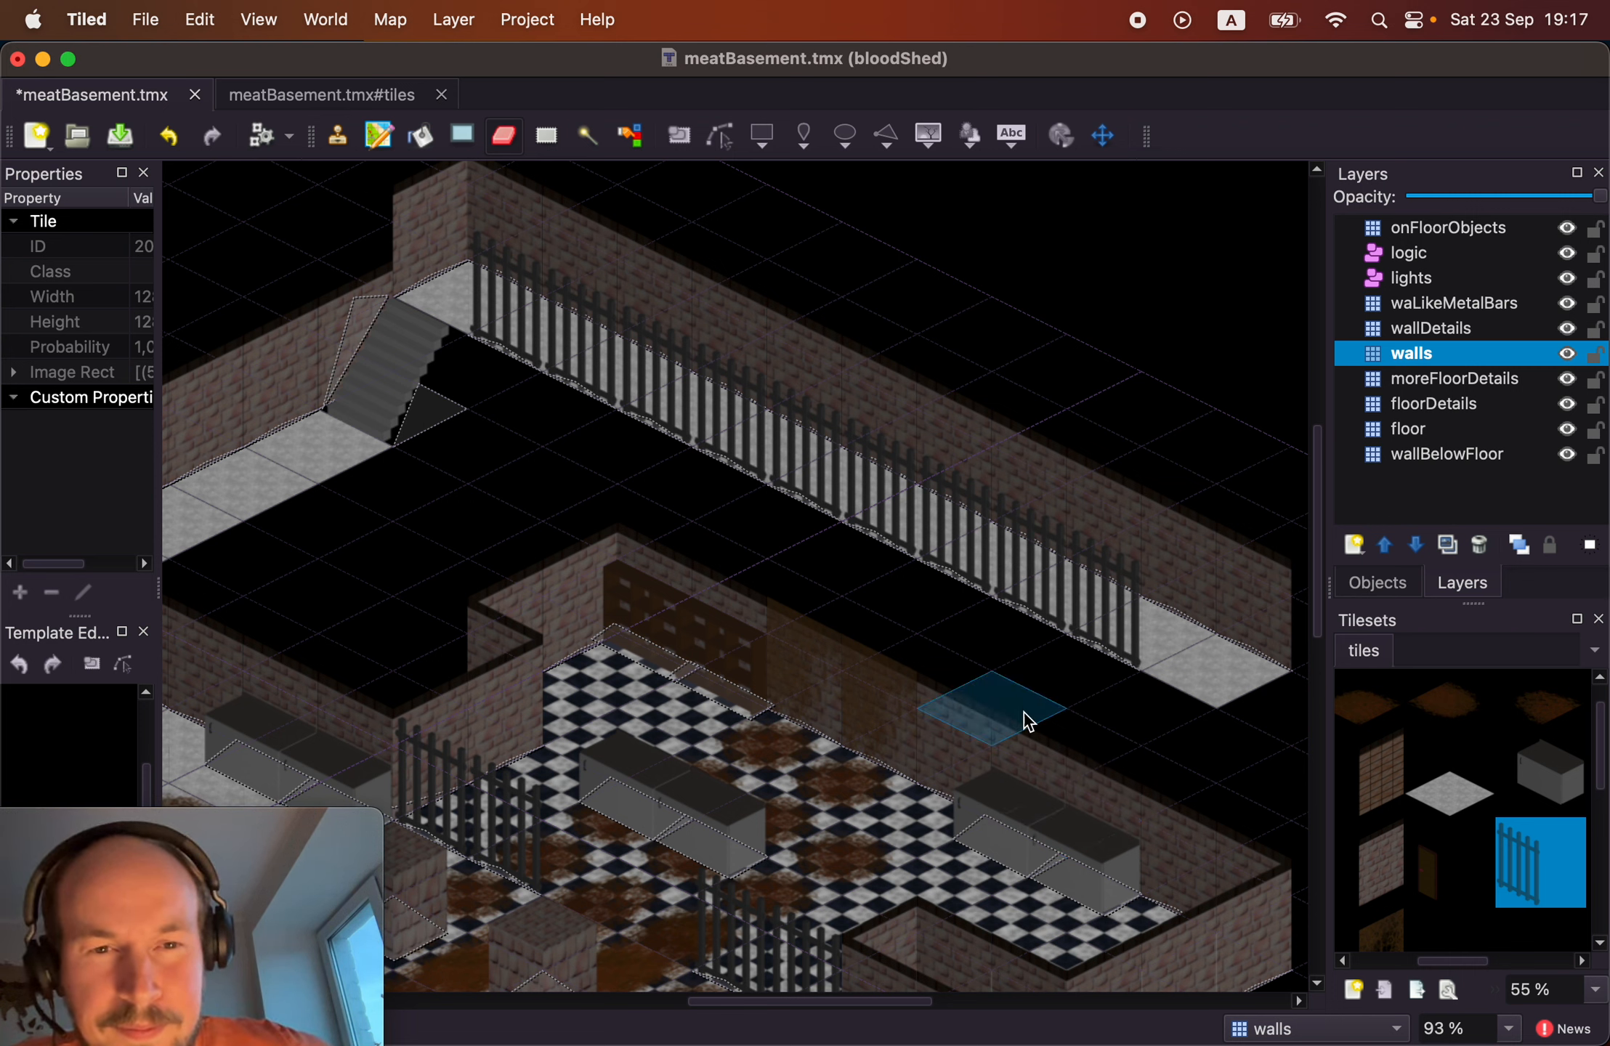
Draw a four-point polygon on the logic layer across the hallway near the top of the stairs and save the map.
left_click(1410, 278)
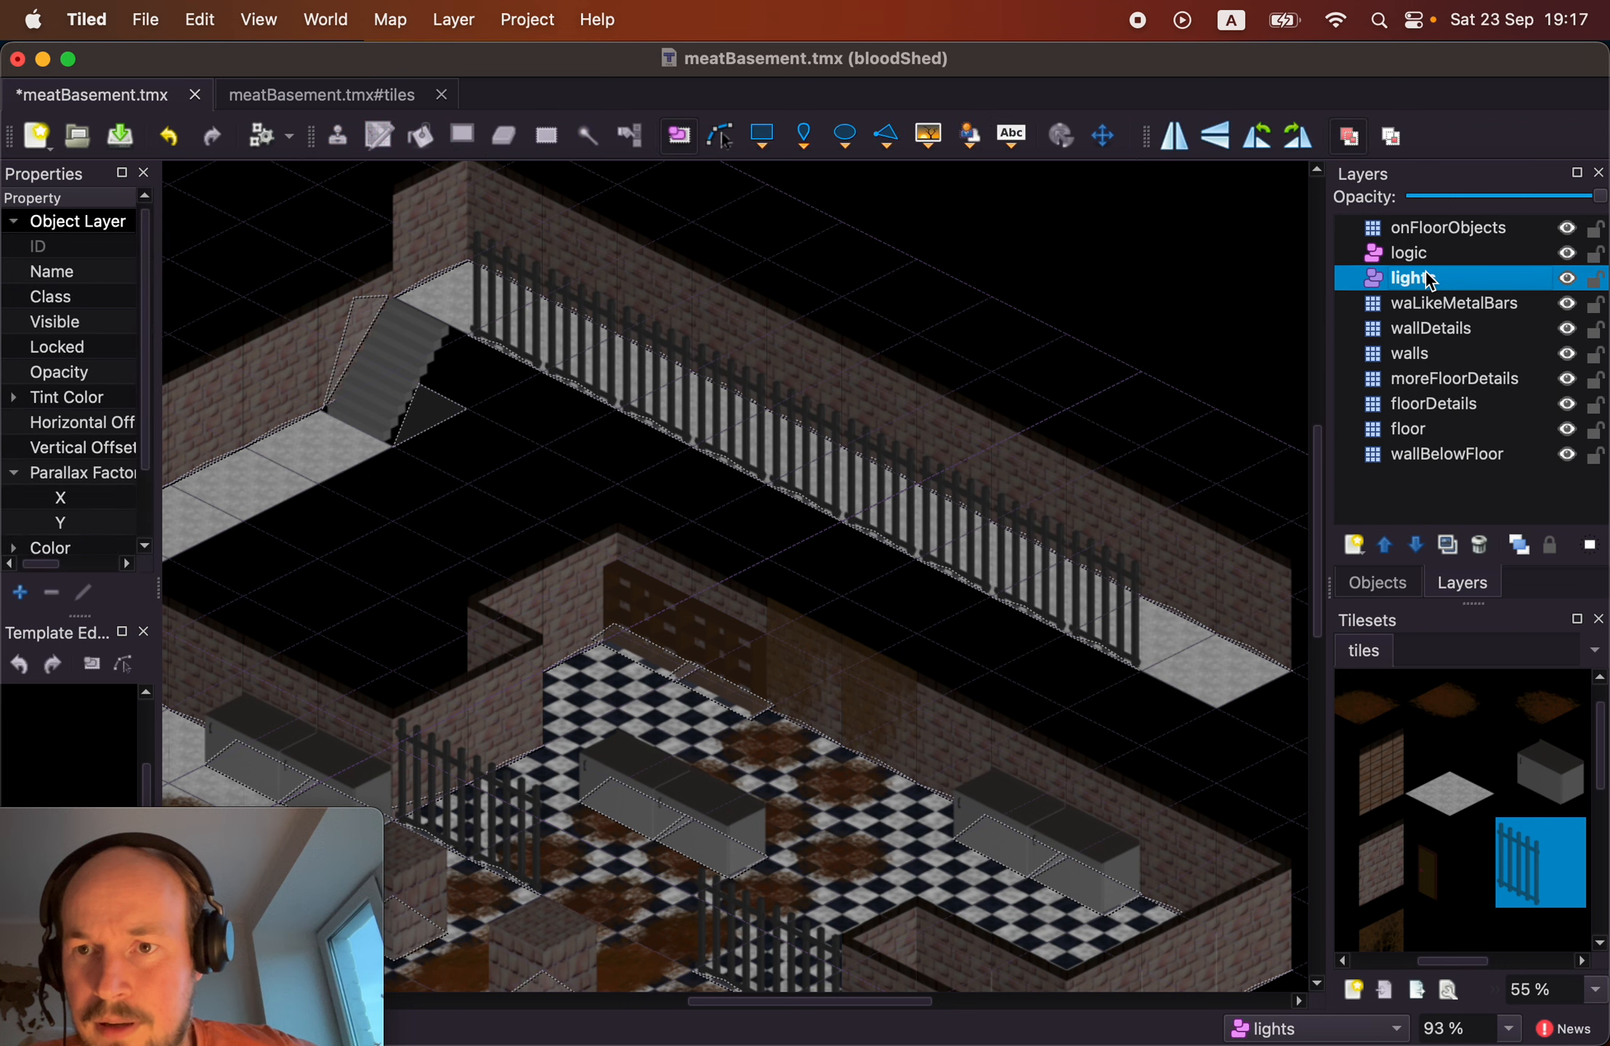
left_click(1424, 253)
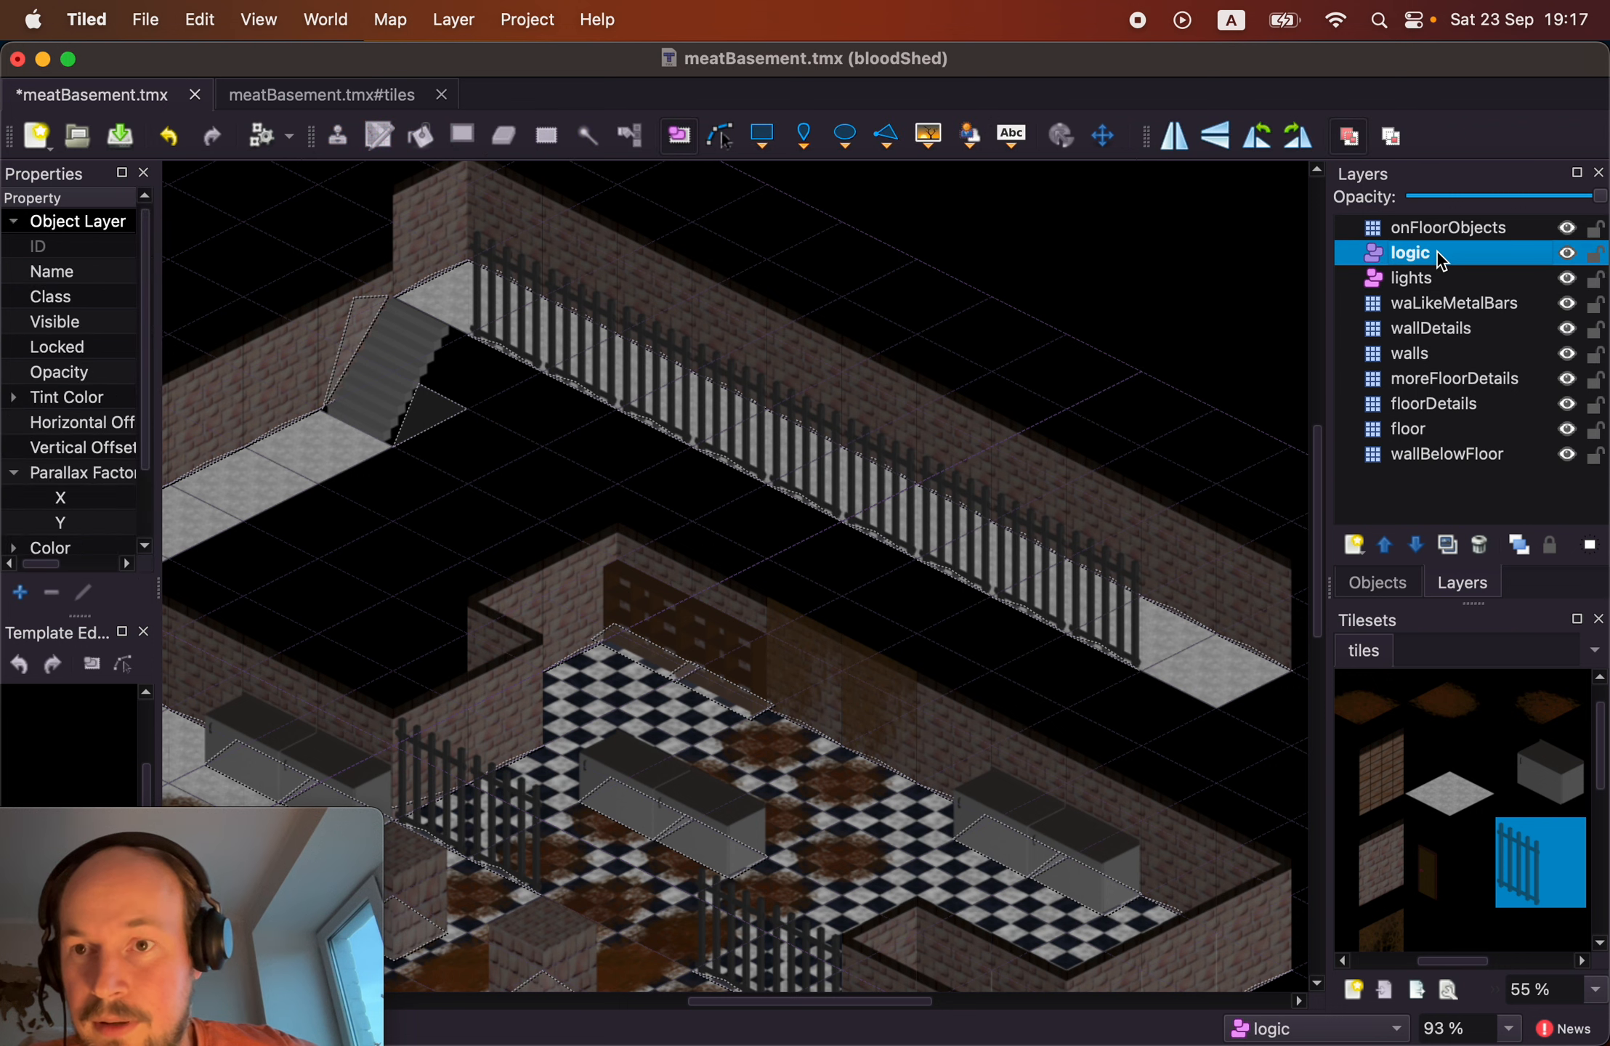
left_click(1374, 586)
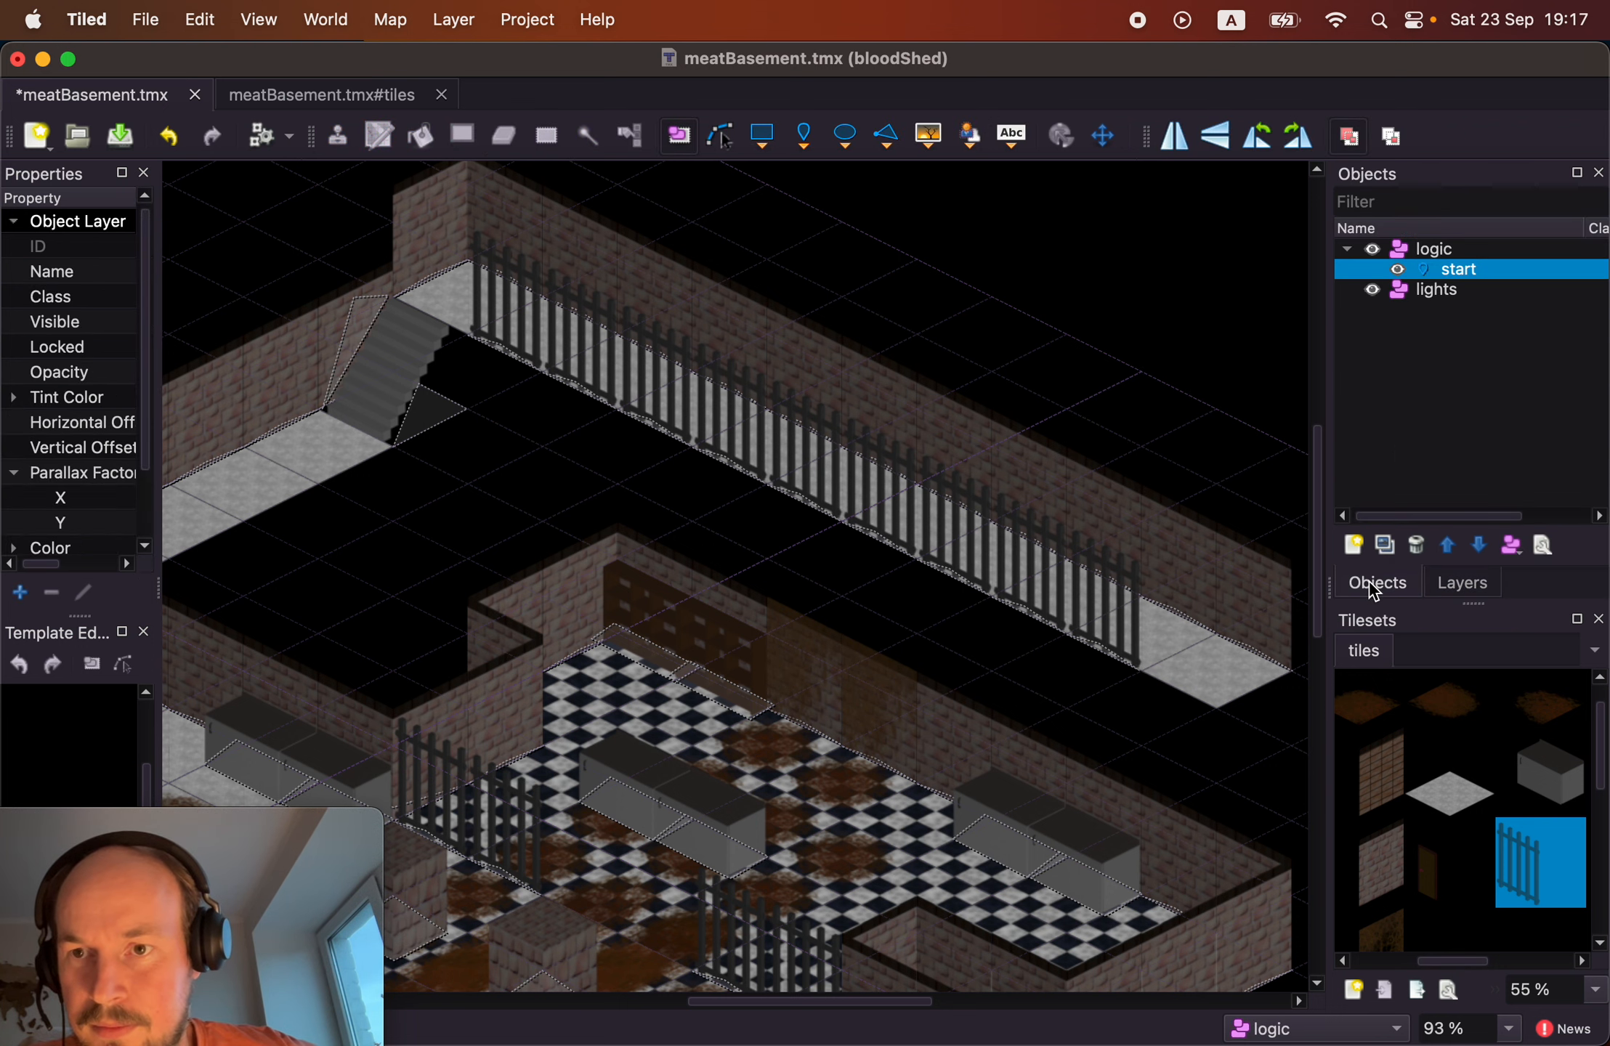
double_click(1429, 267)
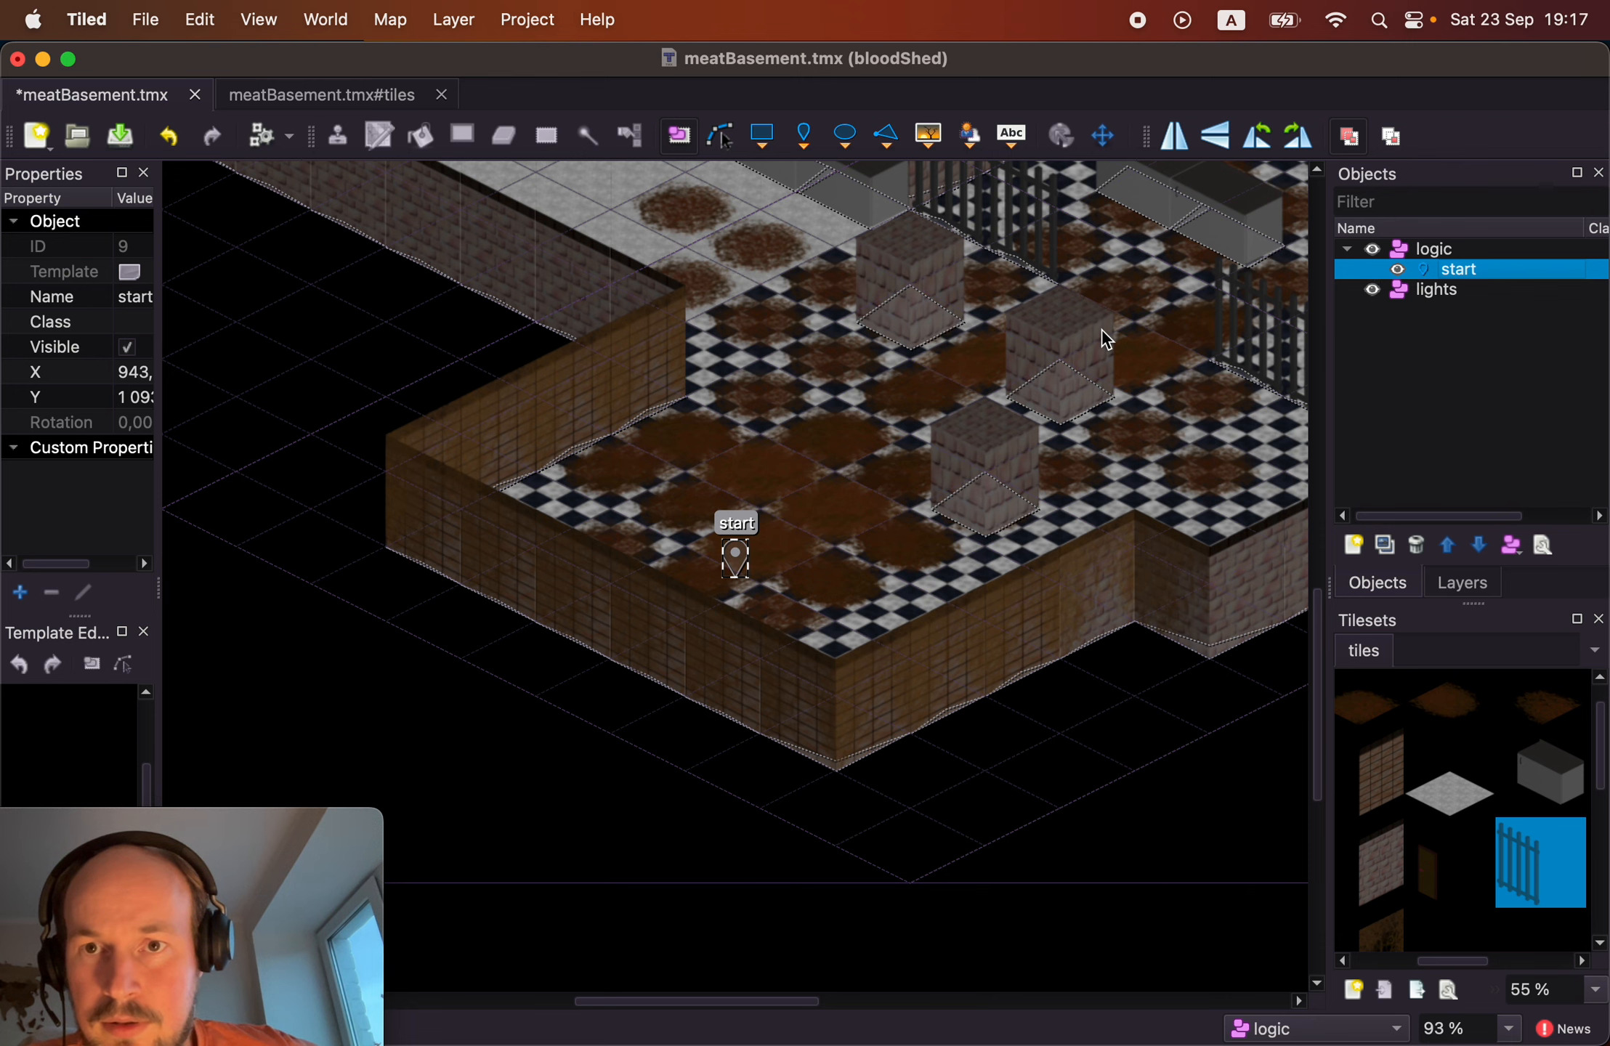
scroll(1101, 334, "up", 10)
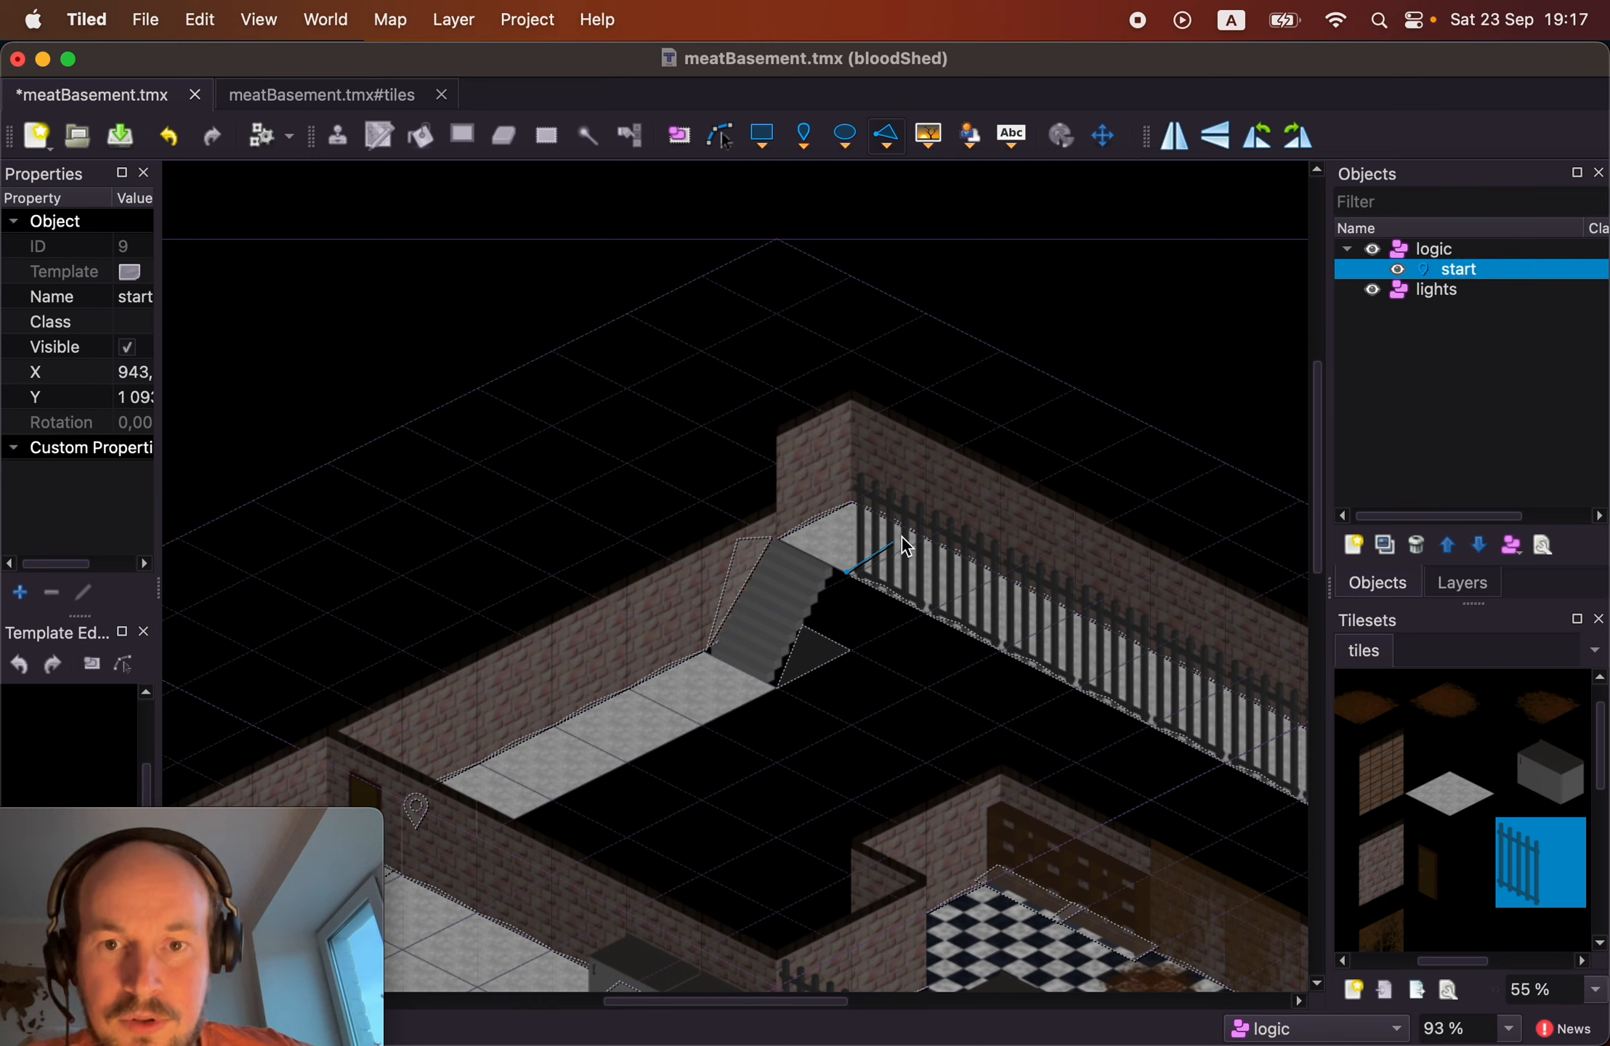
left_click(949, 521)
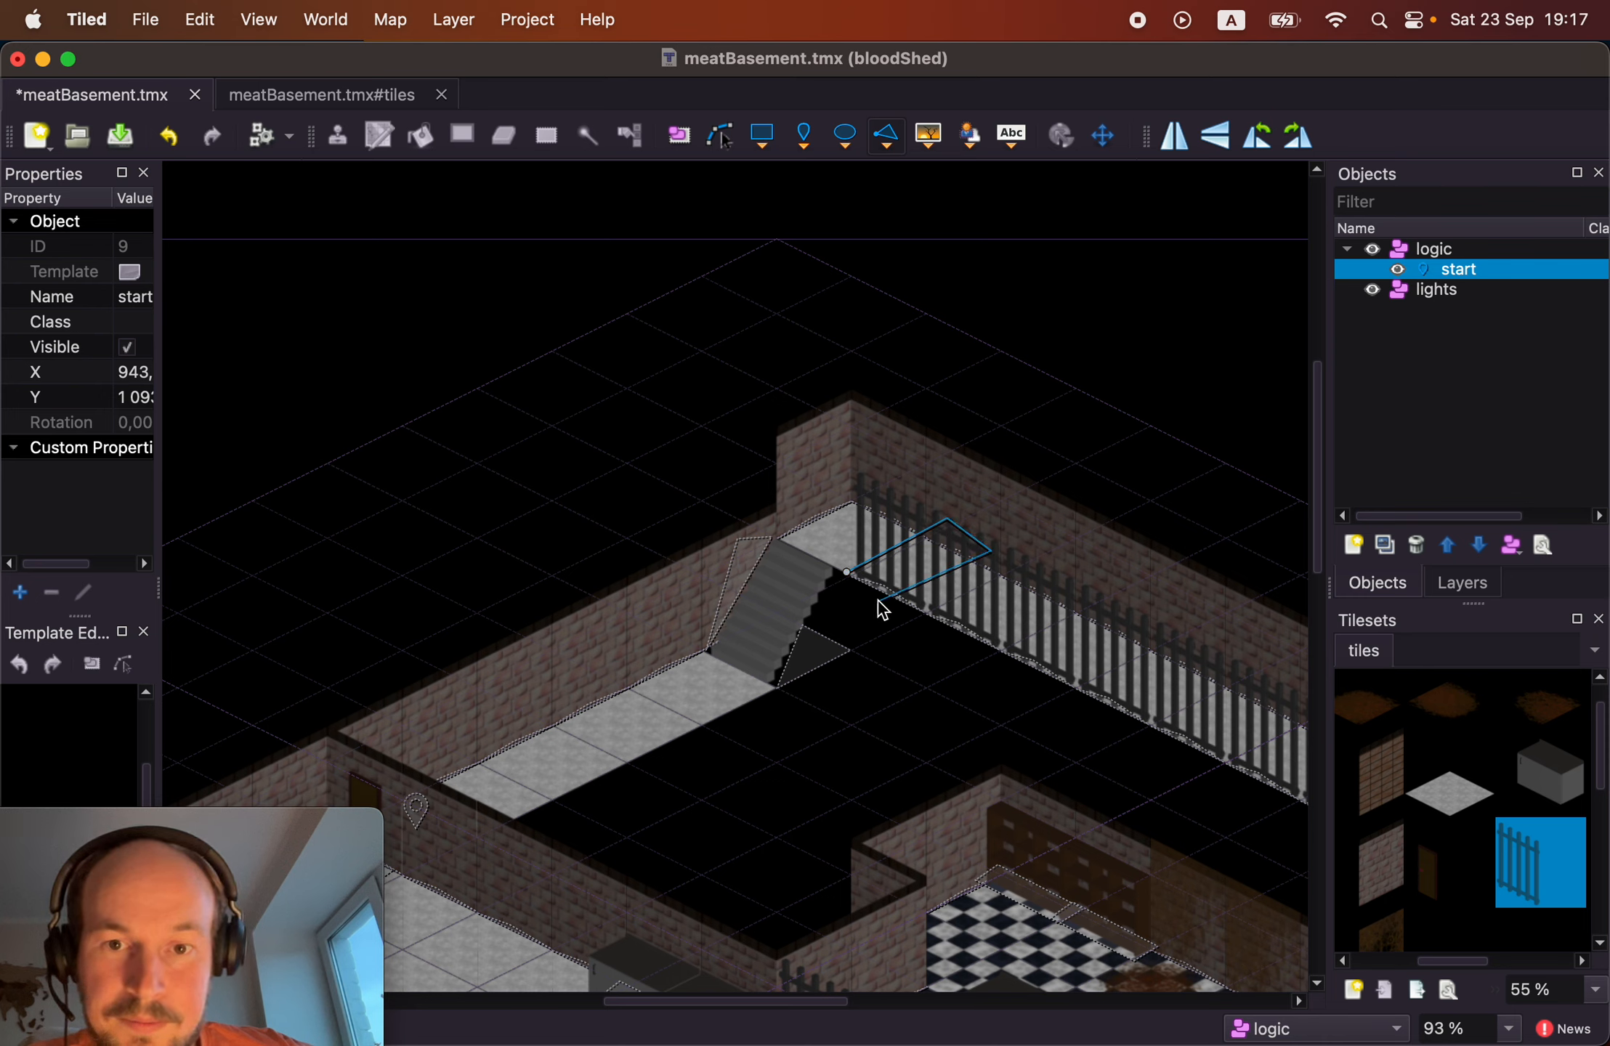
left_click(849, 574)
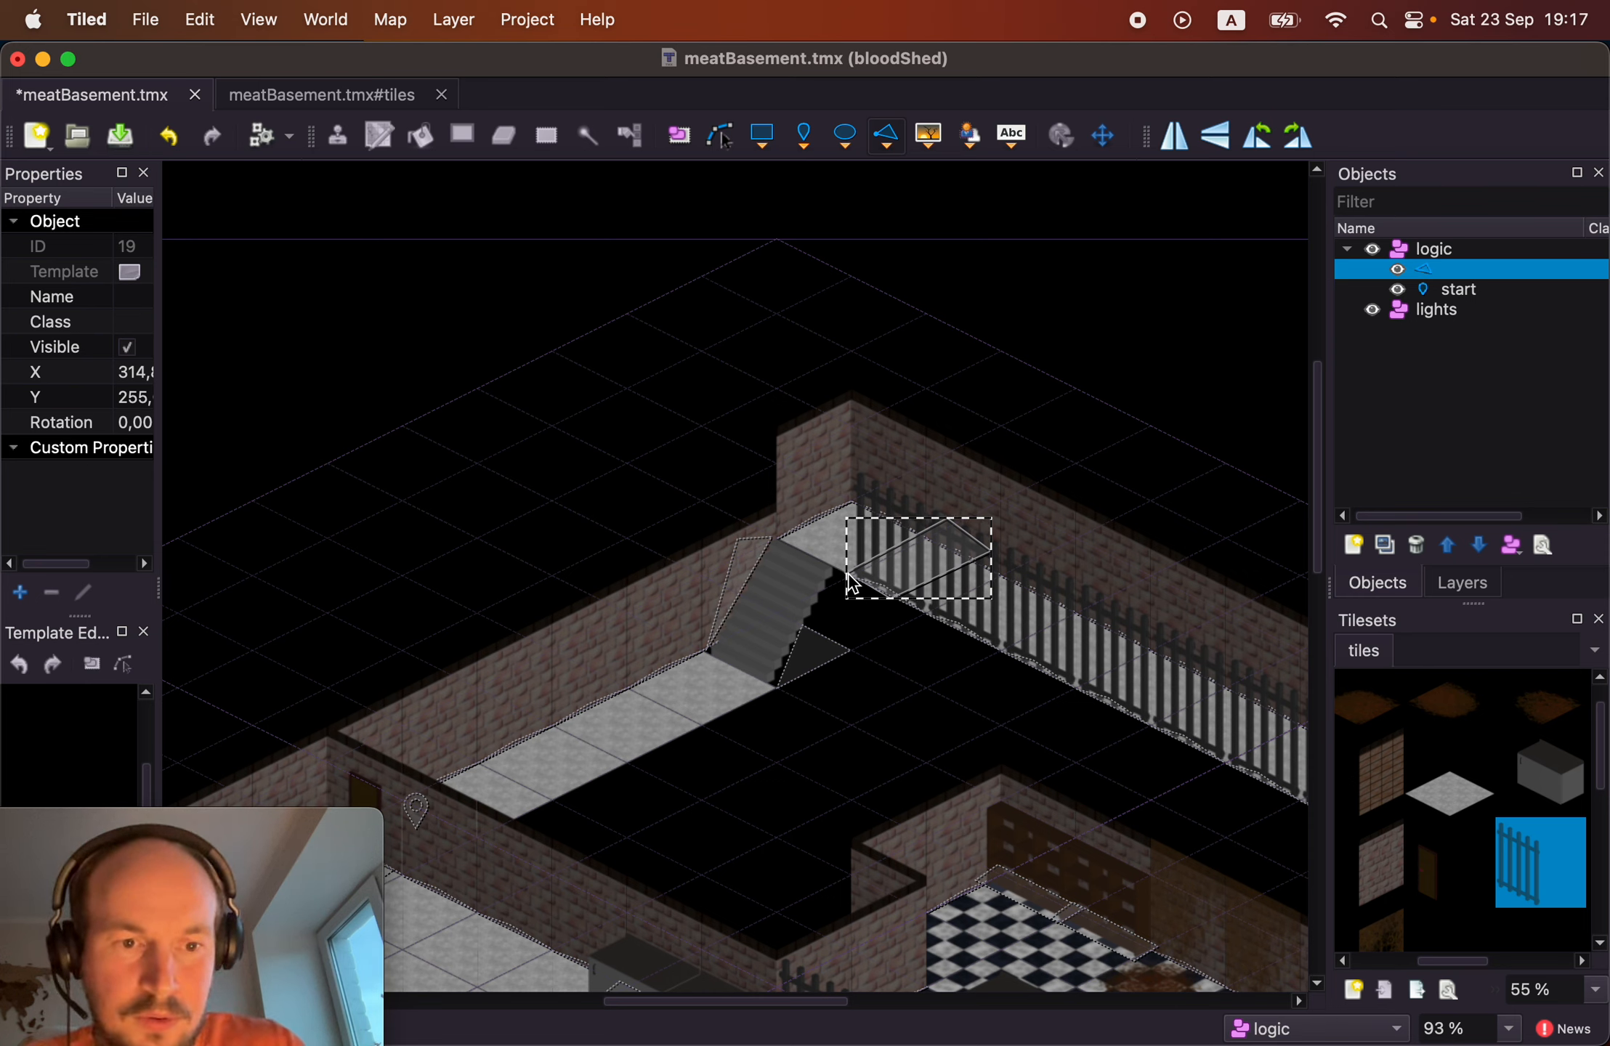
key("super+s")
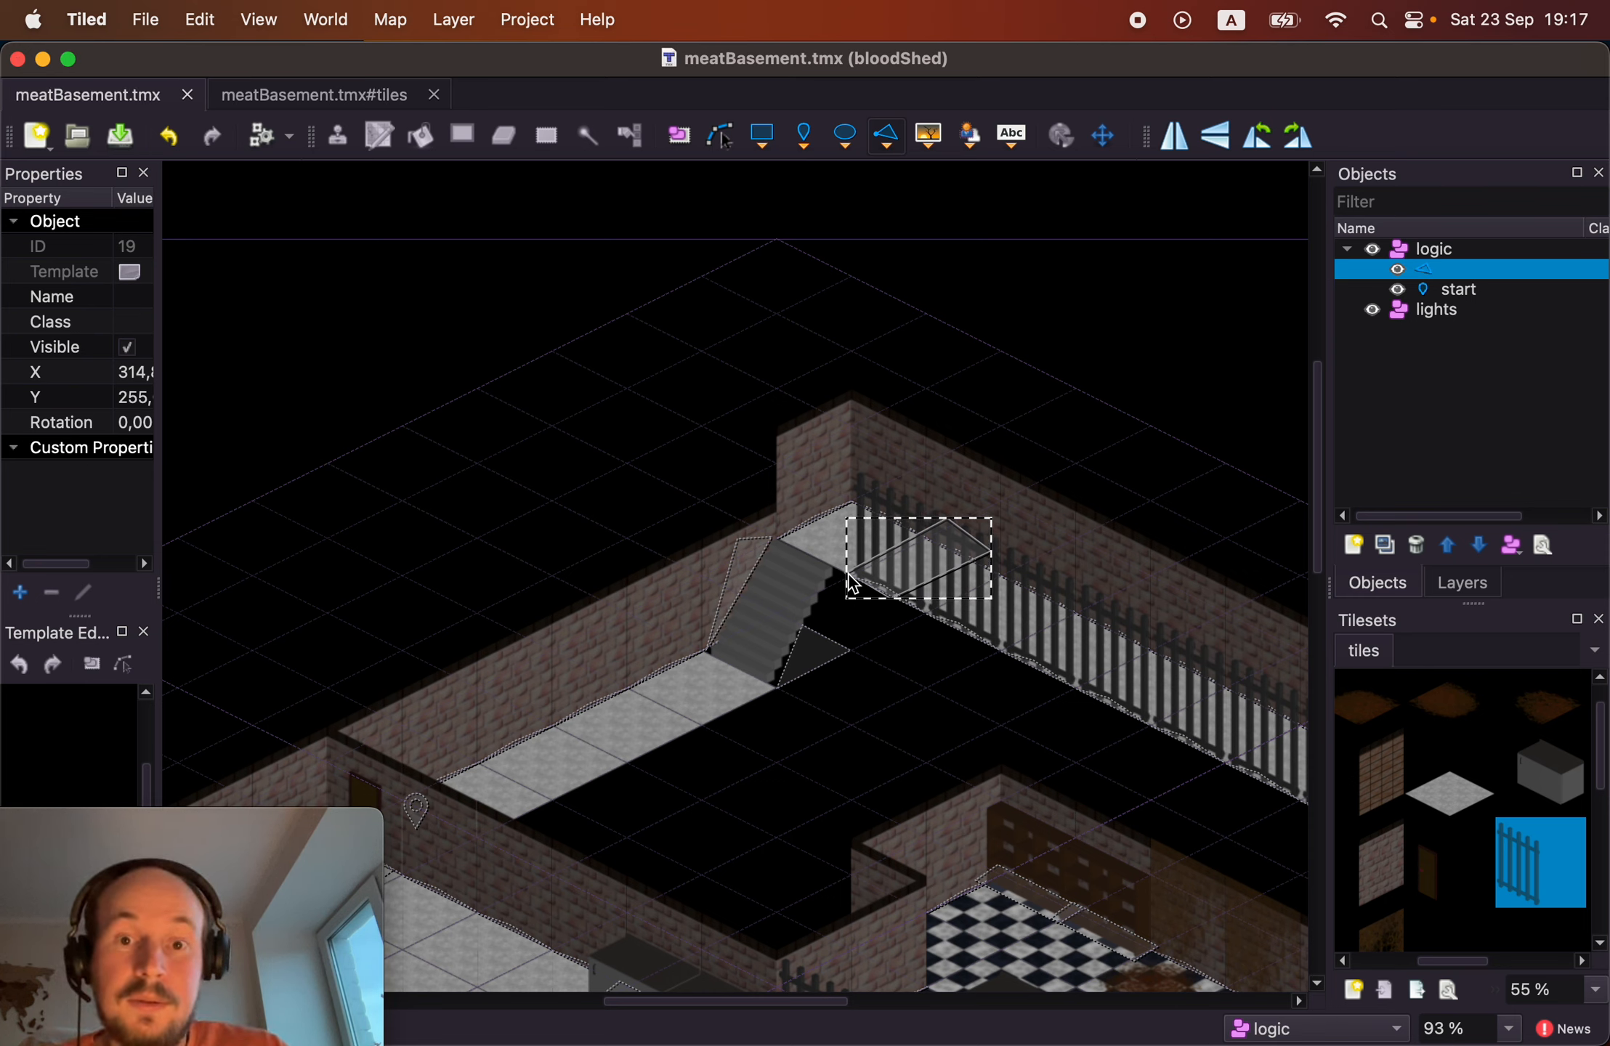
Name the new polygon object tripWire and save the map.
double_click(1449, 271)
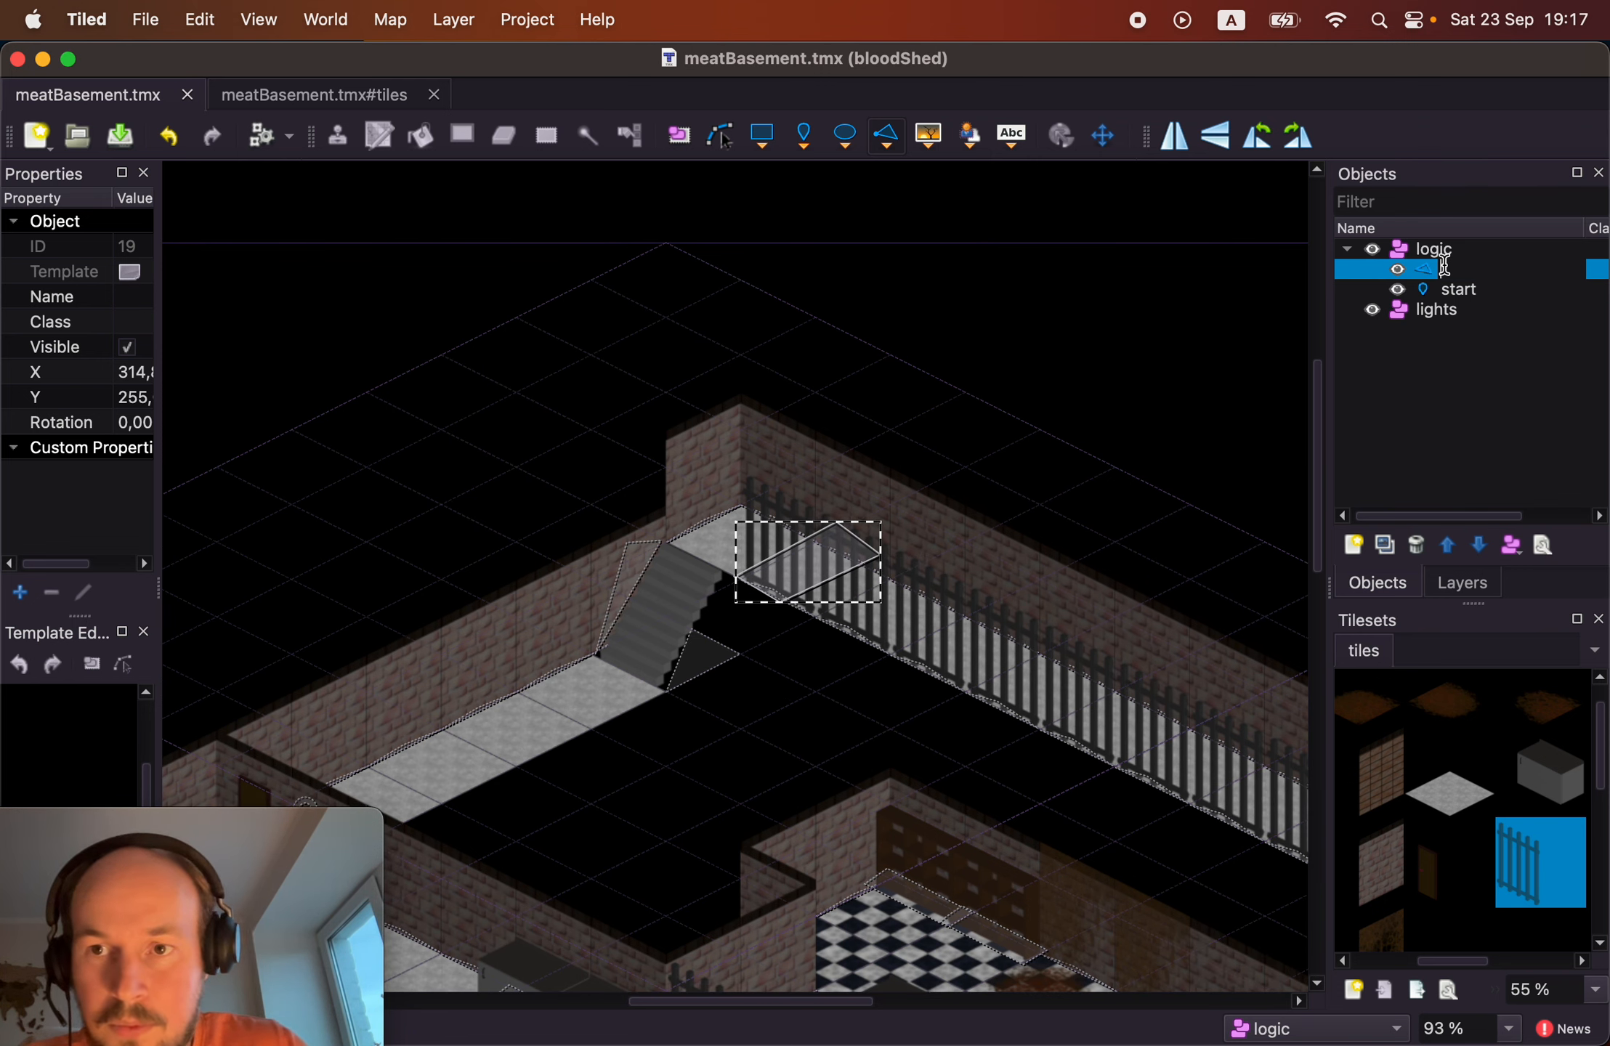
type("tripWire")
key("Return")
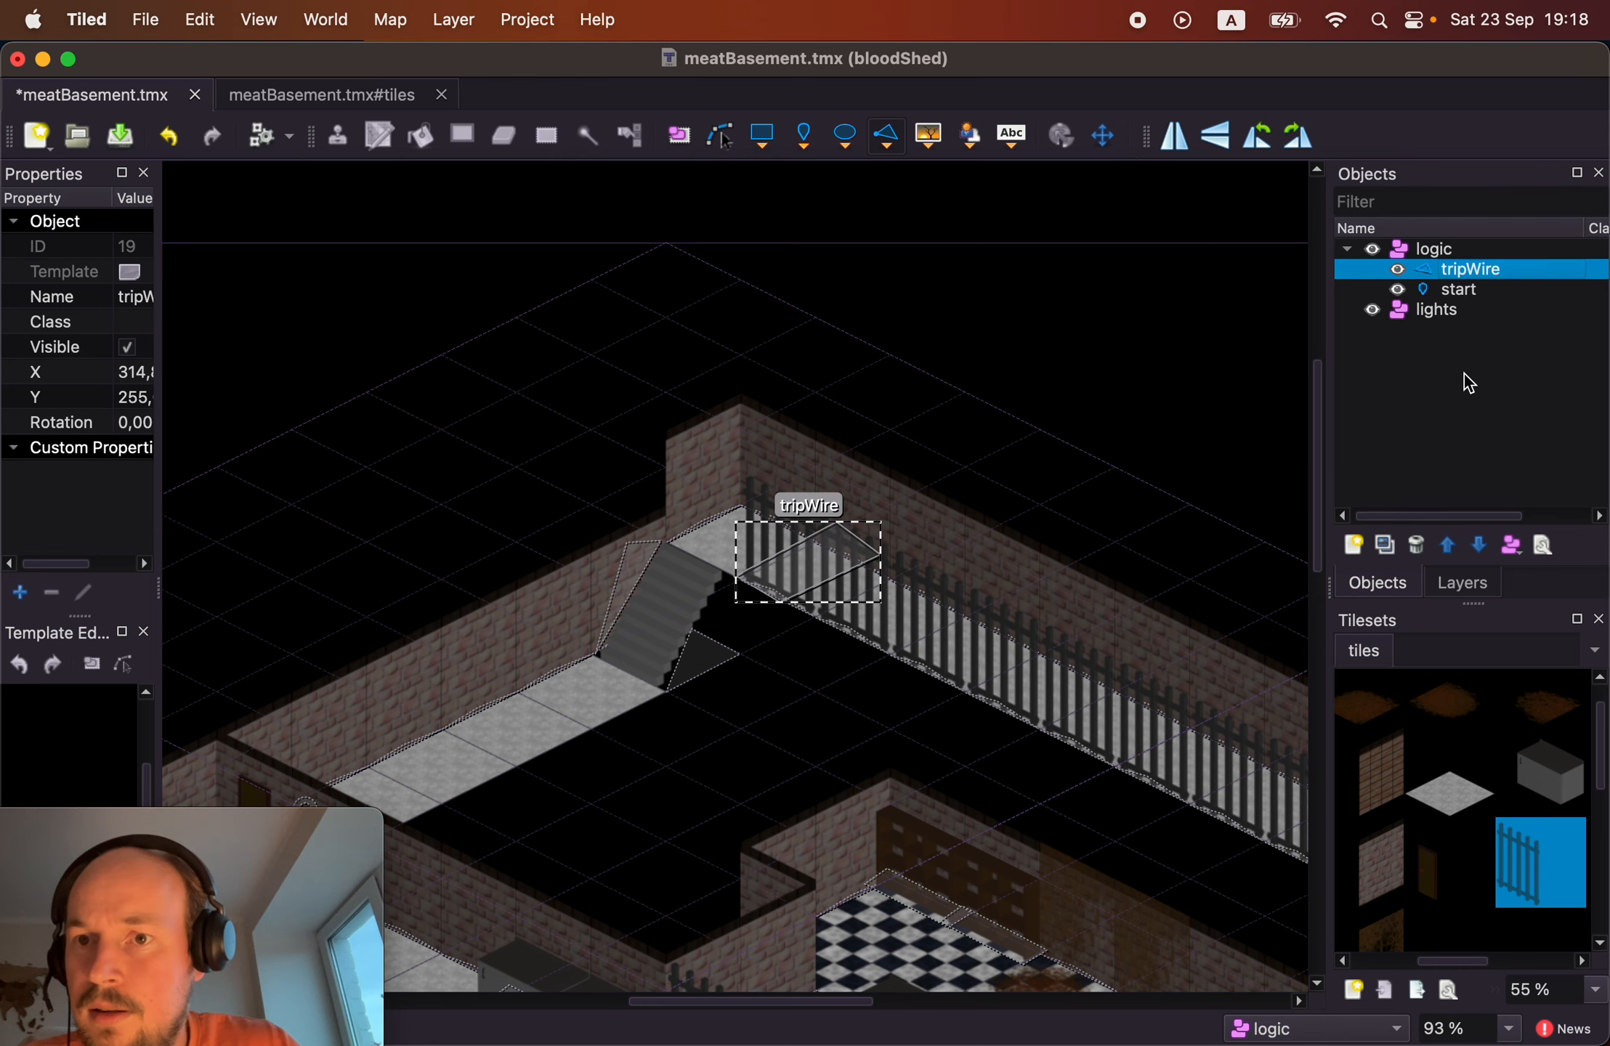
left_click(1476, 346)
key("super+s")
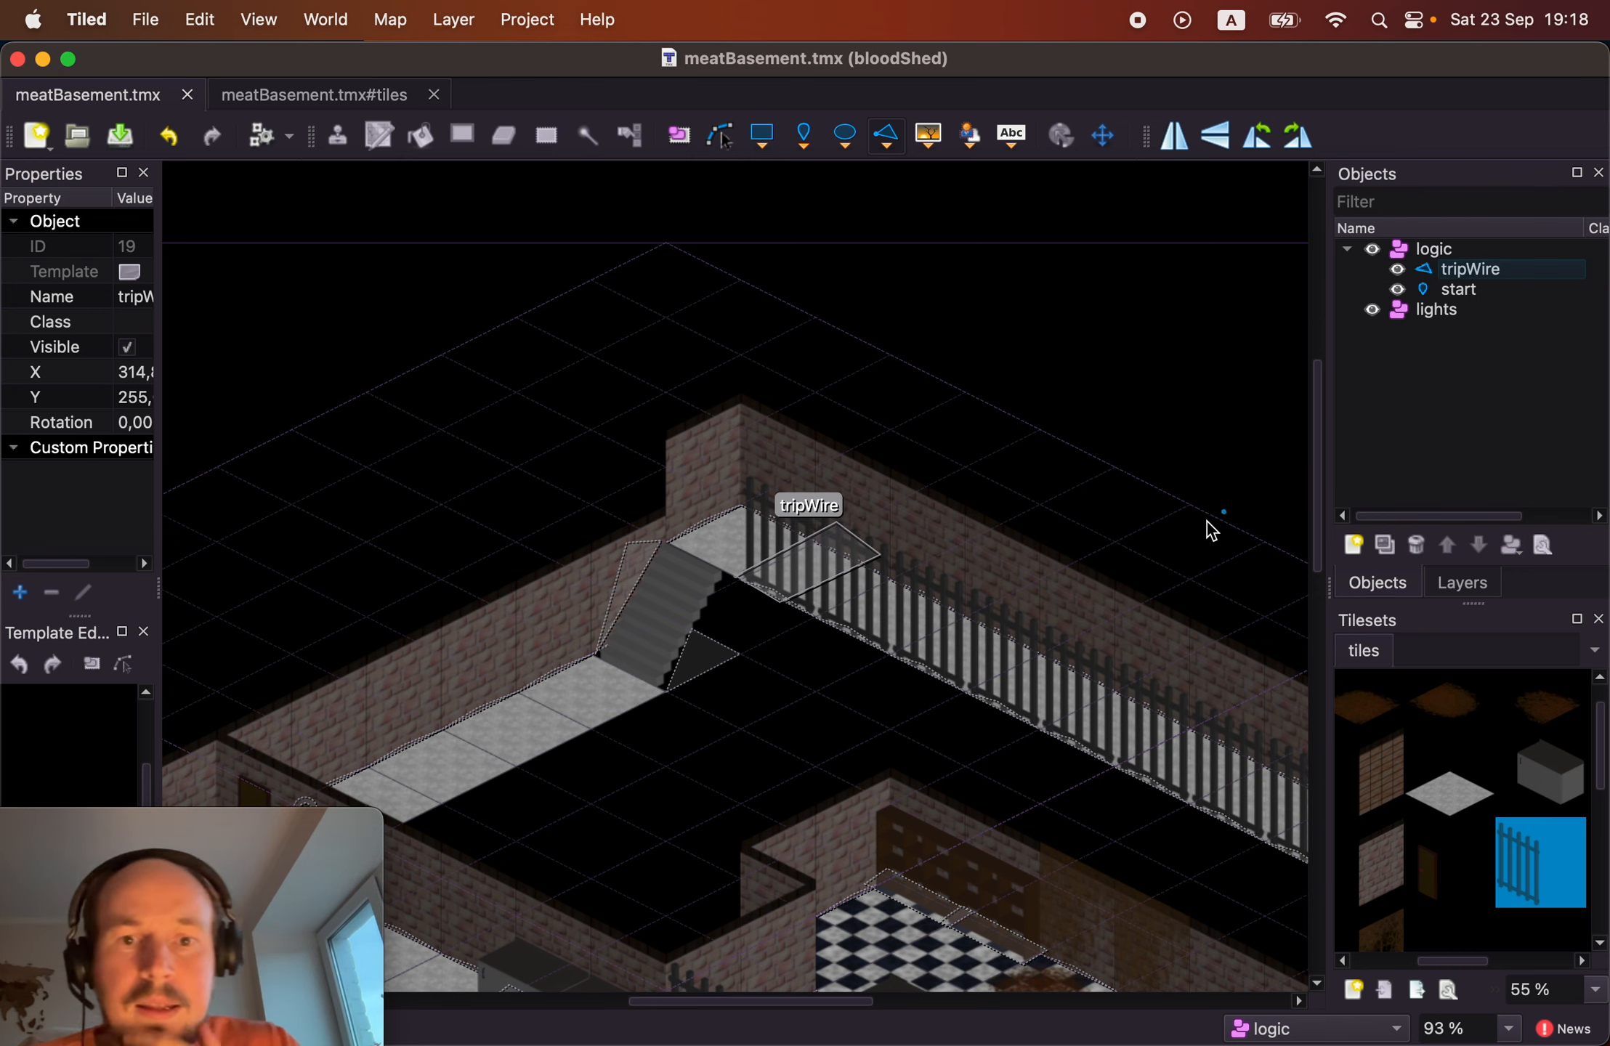
Export the map in JSON format as basement.json in the levels folder, replacing the existing file.
scroll(872, 625, "down", 1)
scroll(872, 625, "down", 5)
scroll(872, 625, "left", 3)
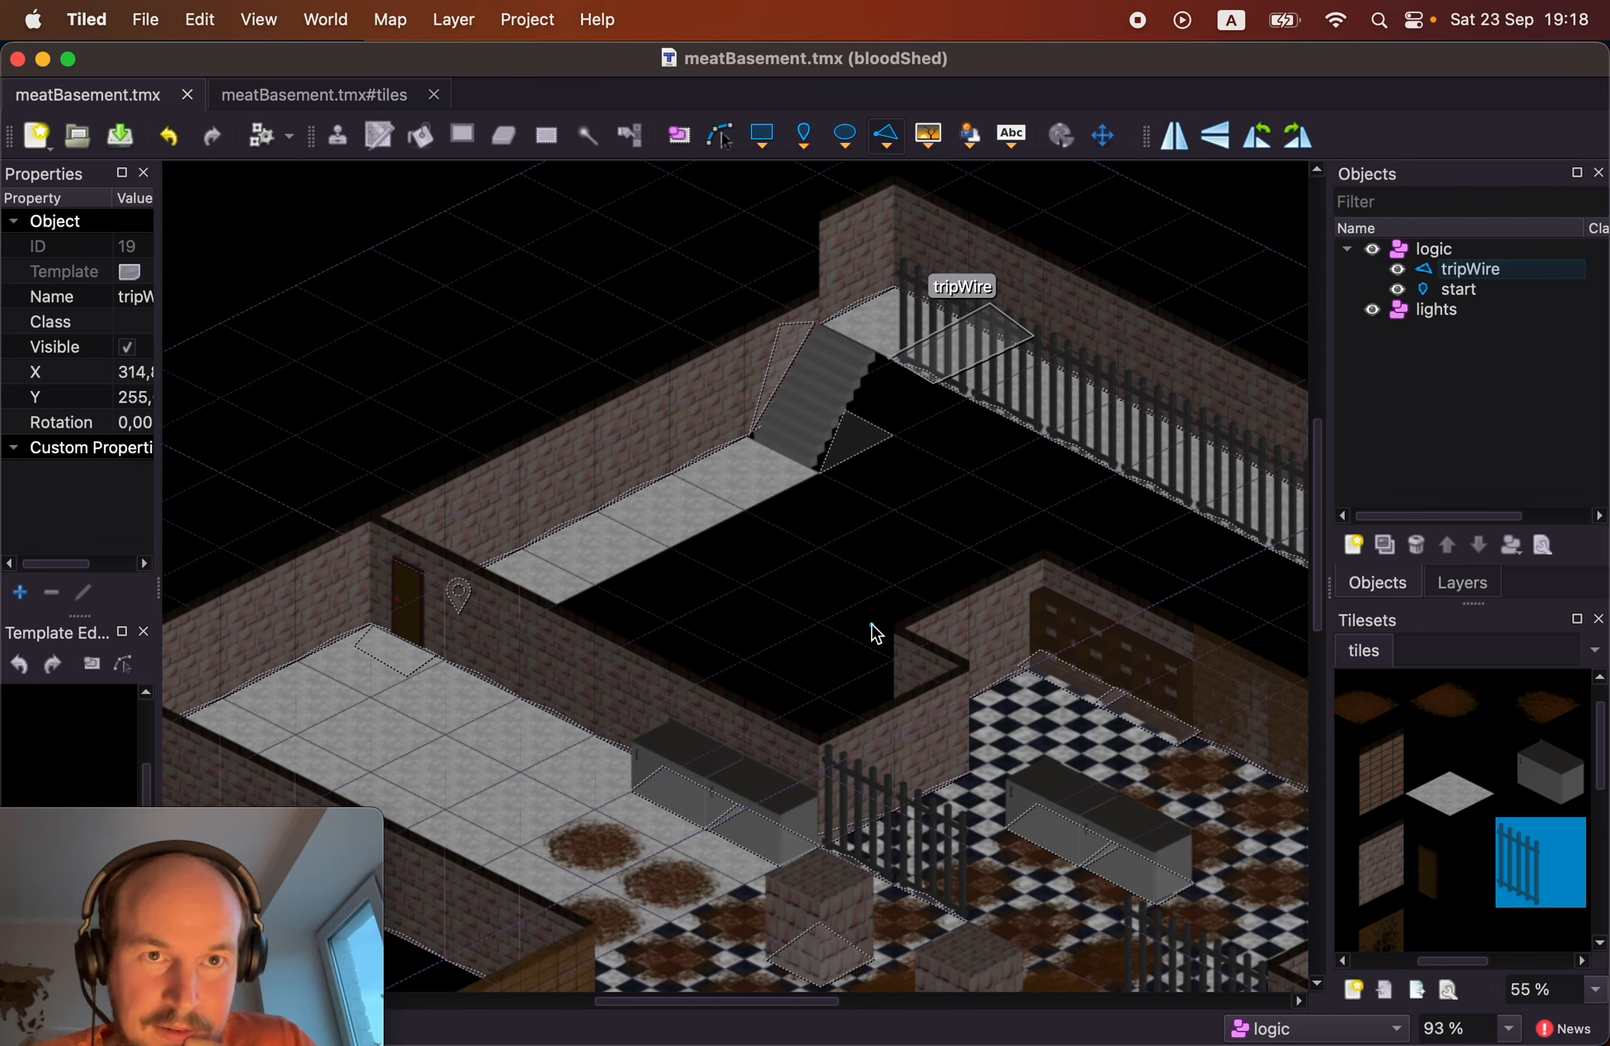
left_click(157, 10)
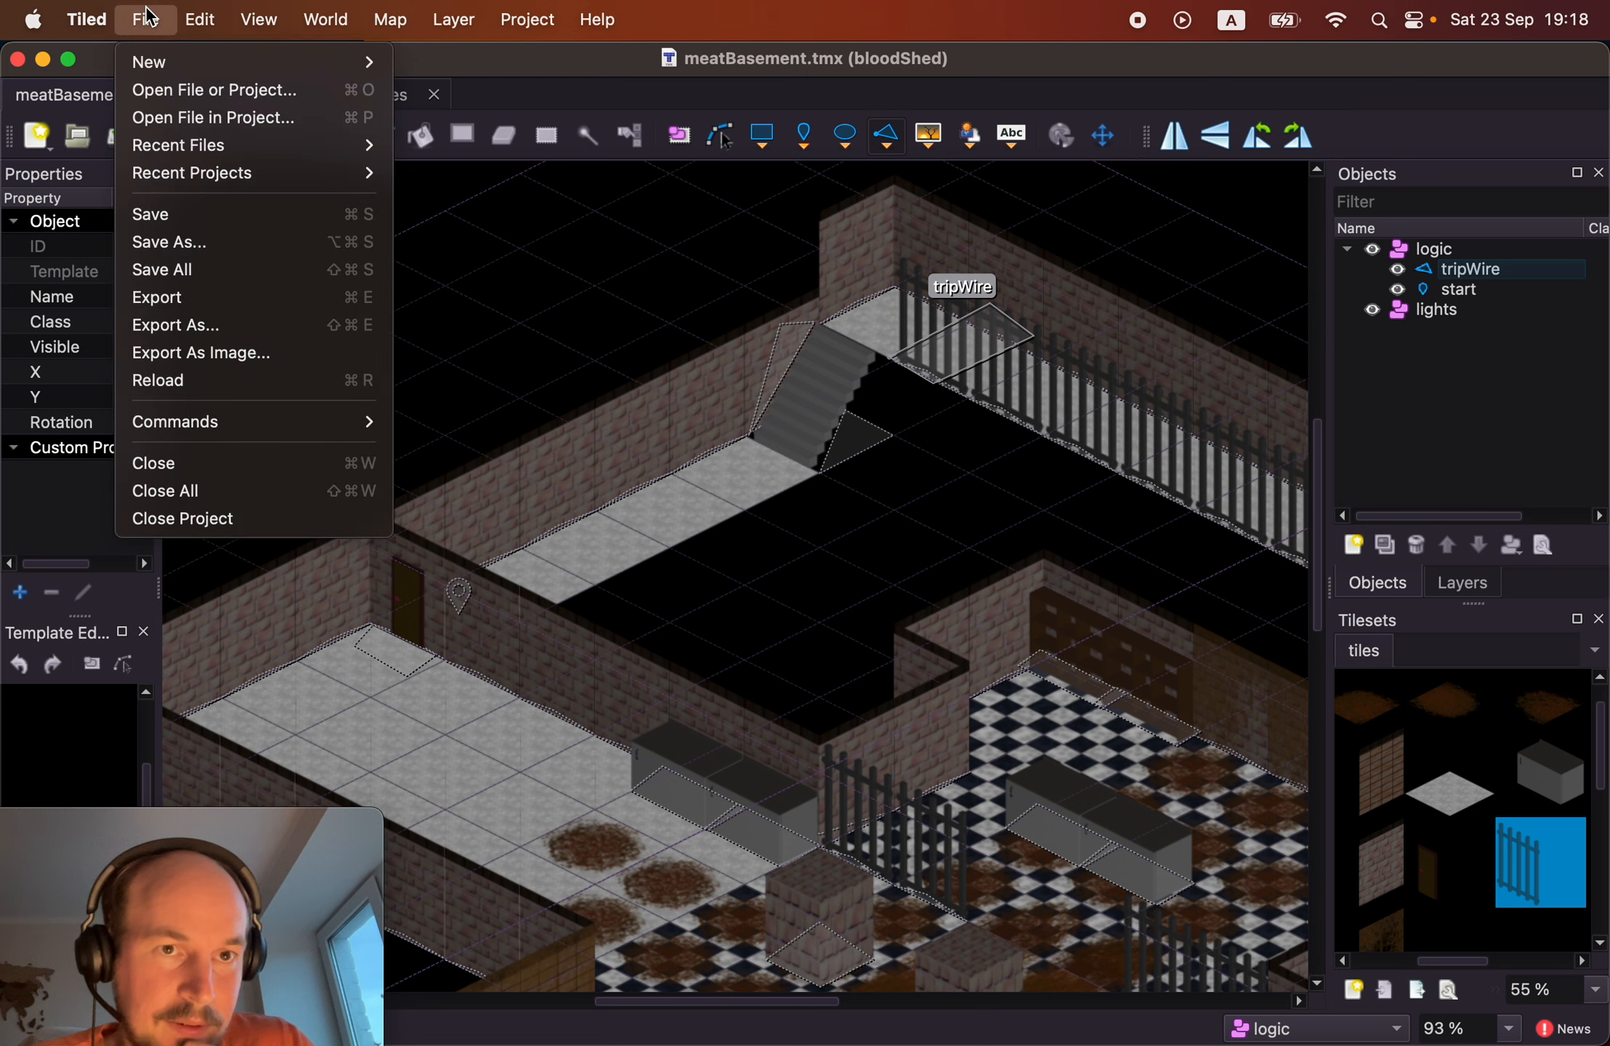
left_click(224, 335)
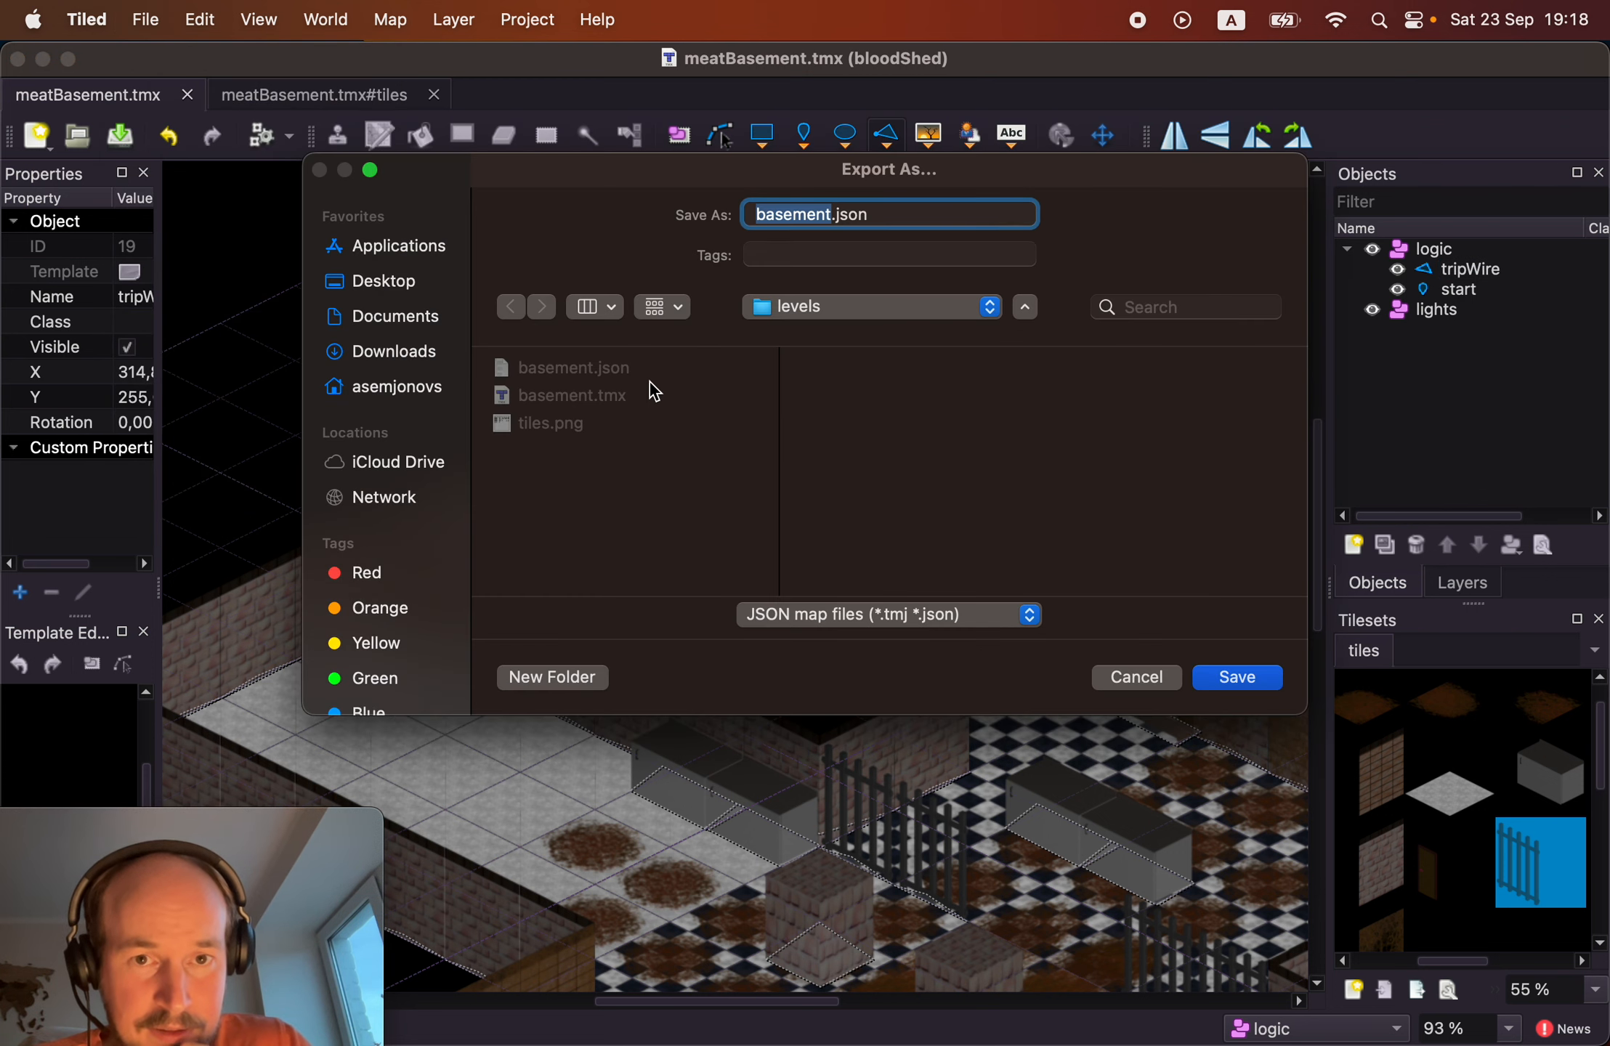
left_click(1232, 678)
left_click(905, 564)
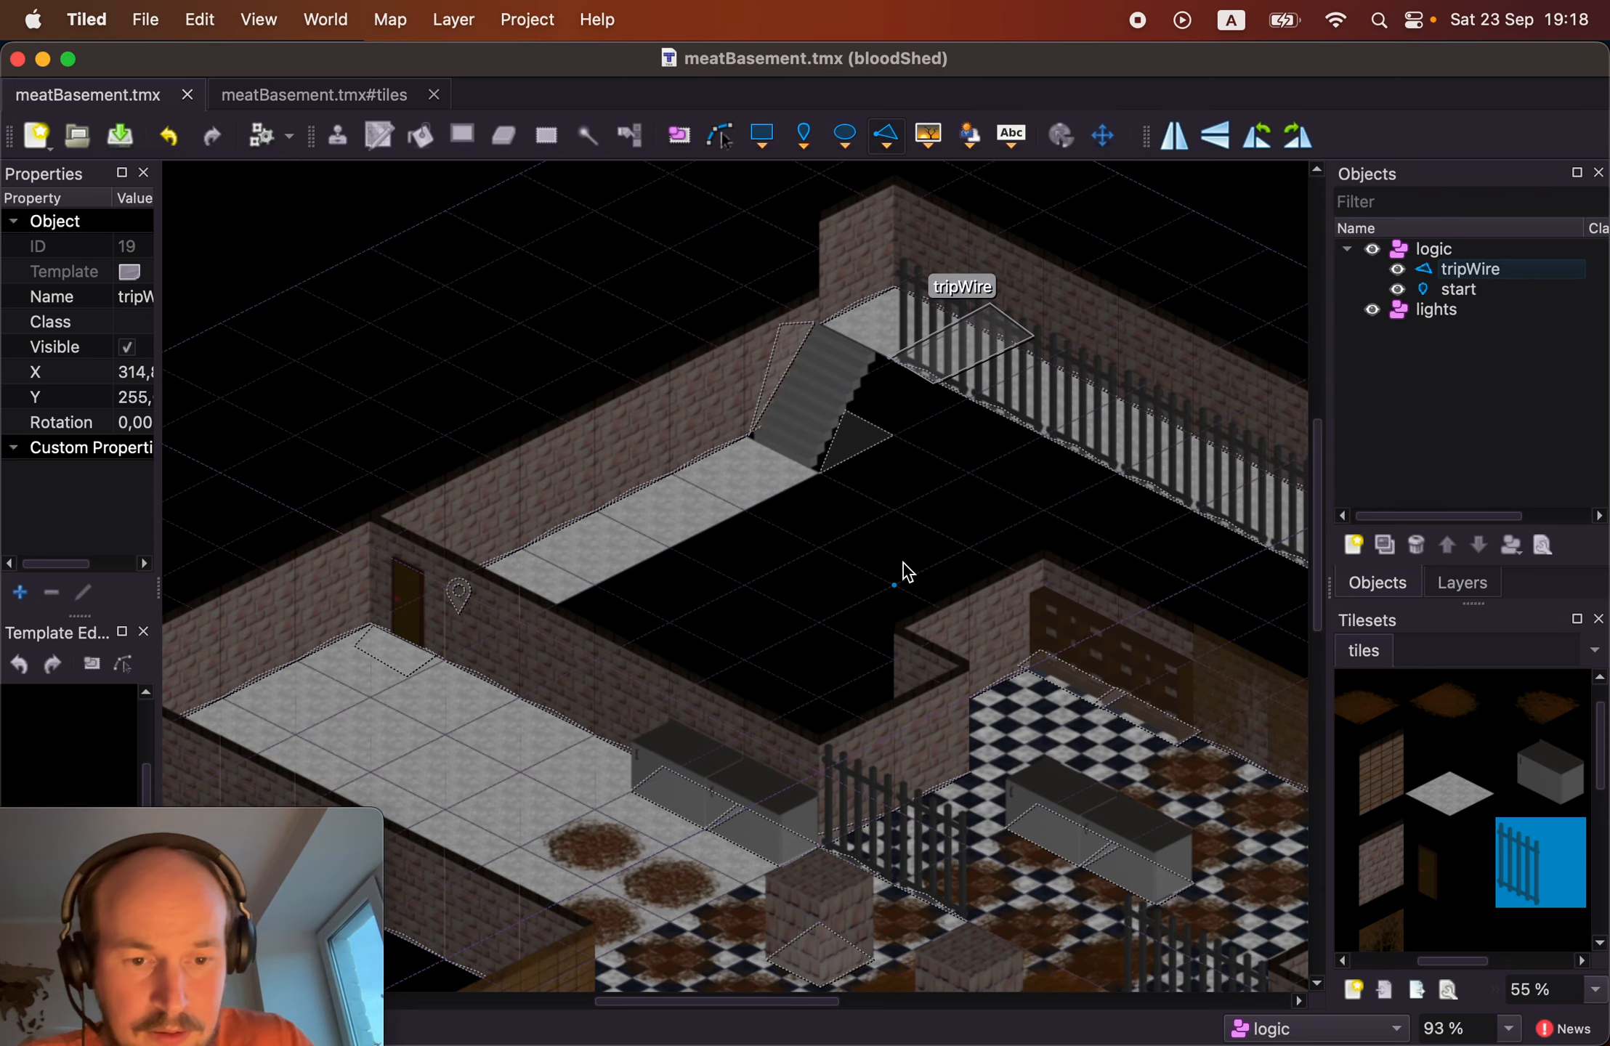
Switch to the game at localhost:8000 in Chrome, start it and steer the player to the right.
key("super+Tab")
key("super+Tab")
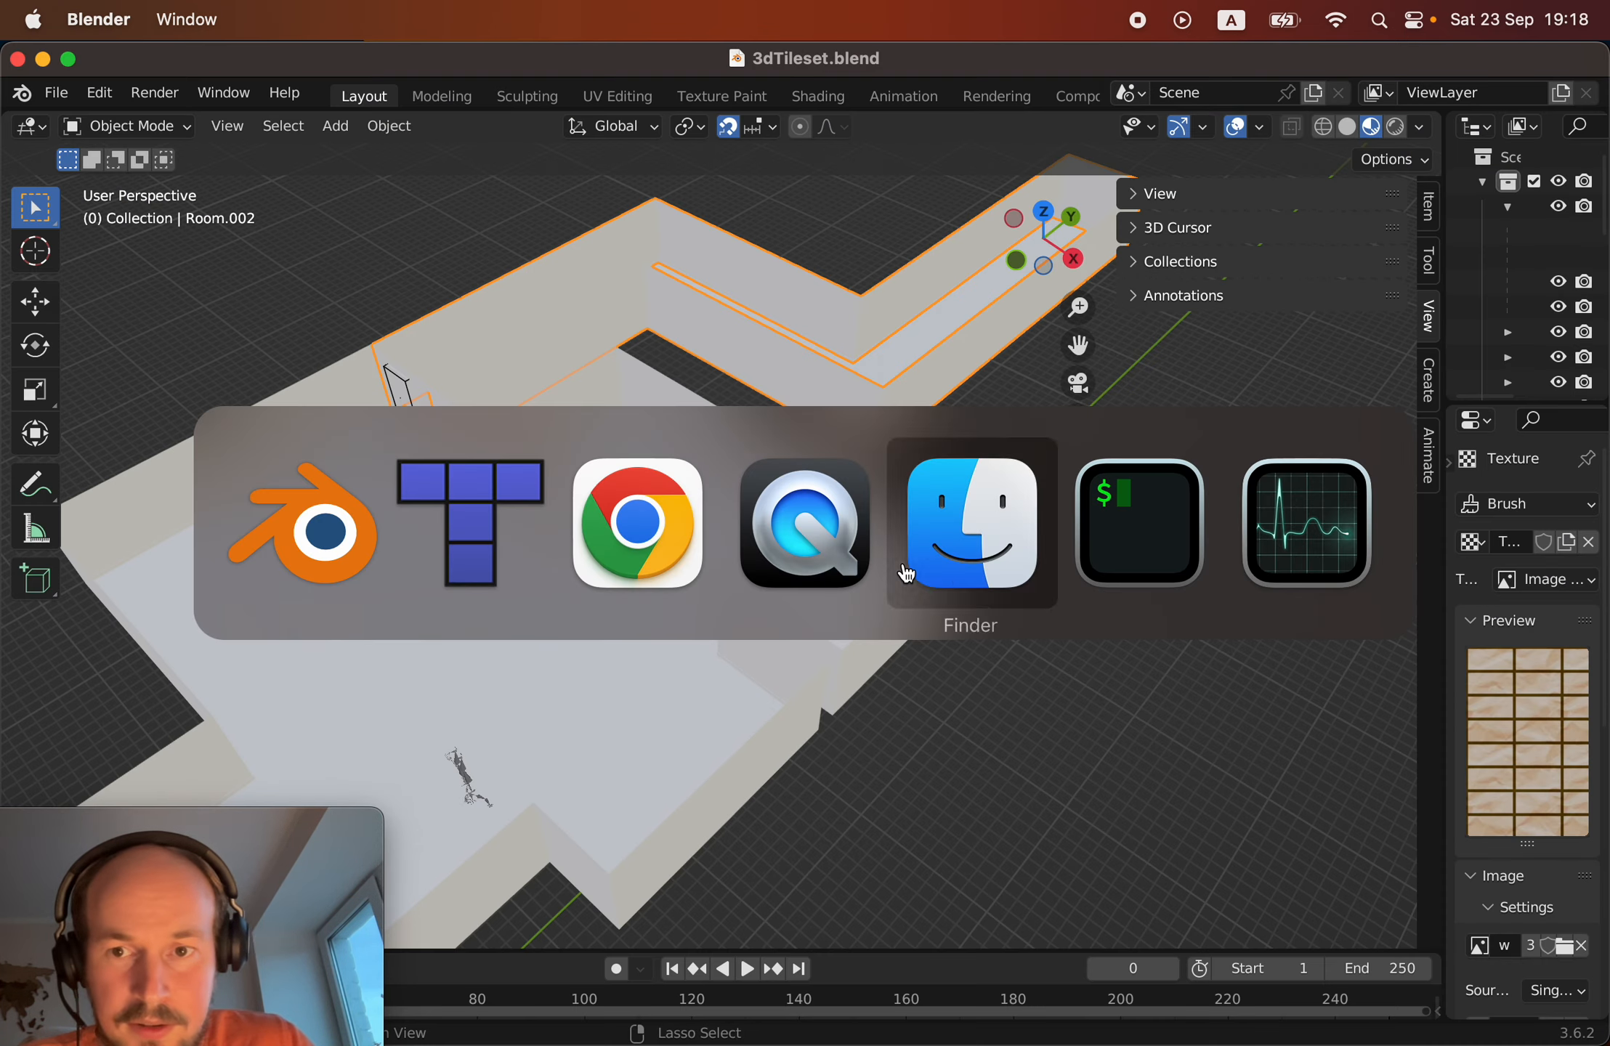
key("super+Tab")
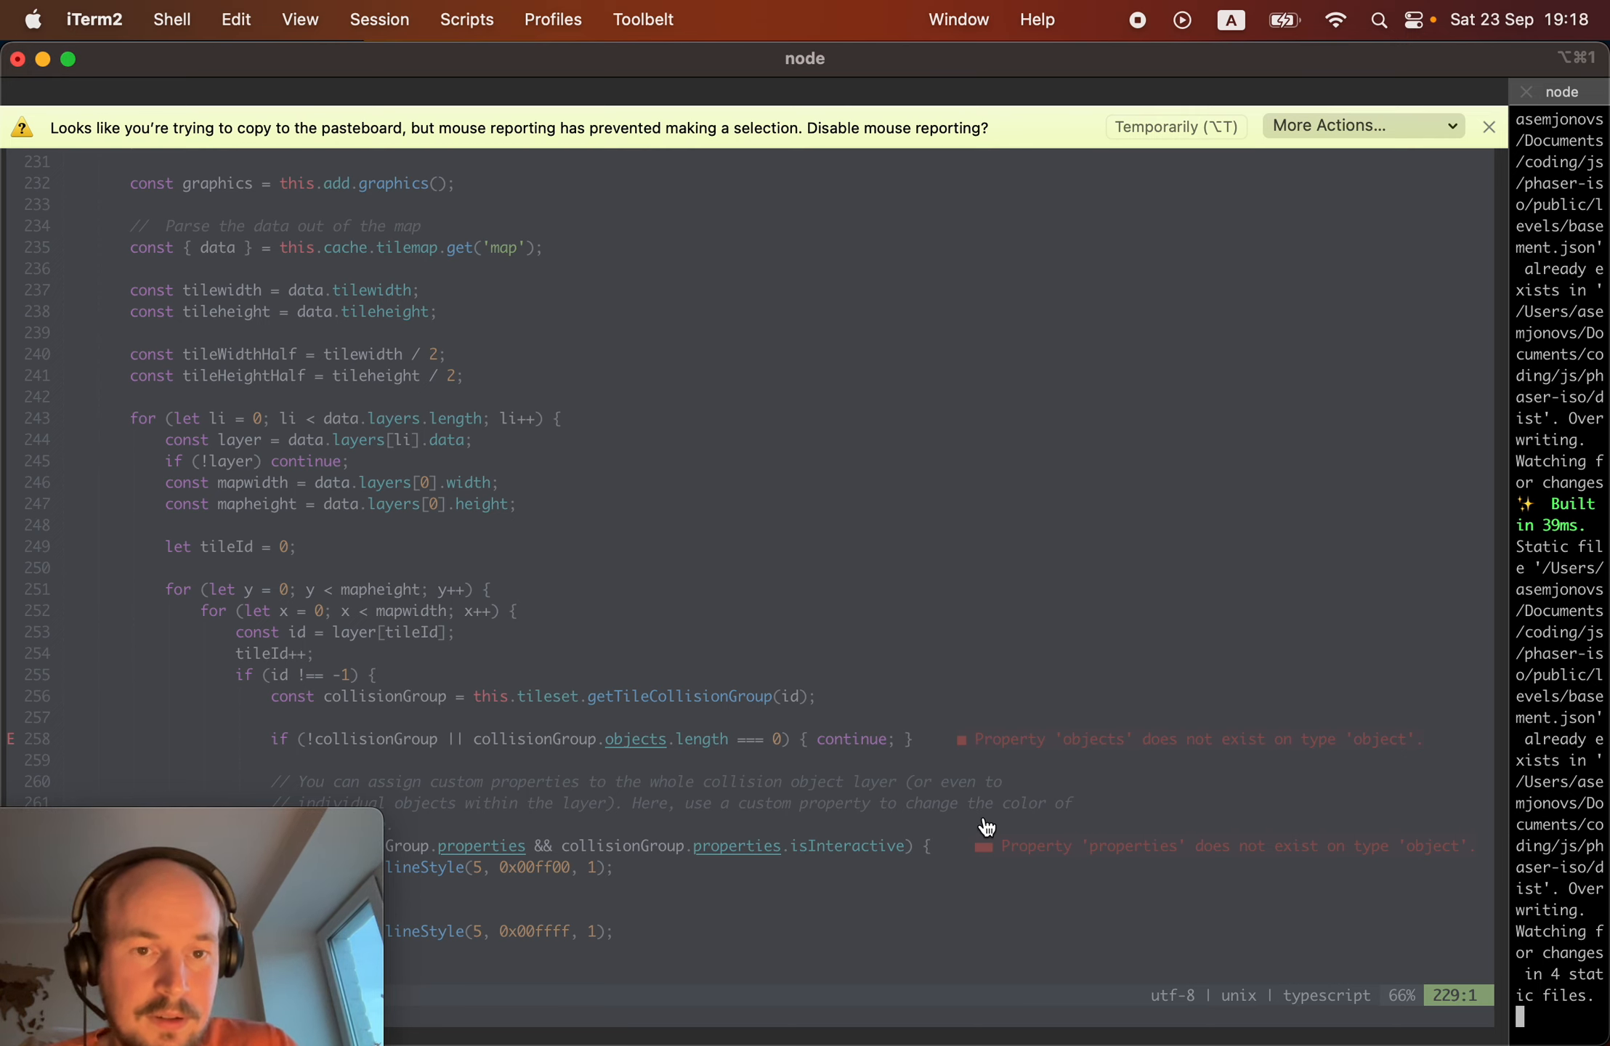
key("super+Tab")
key("super+Tab")
key("super+Tab")
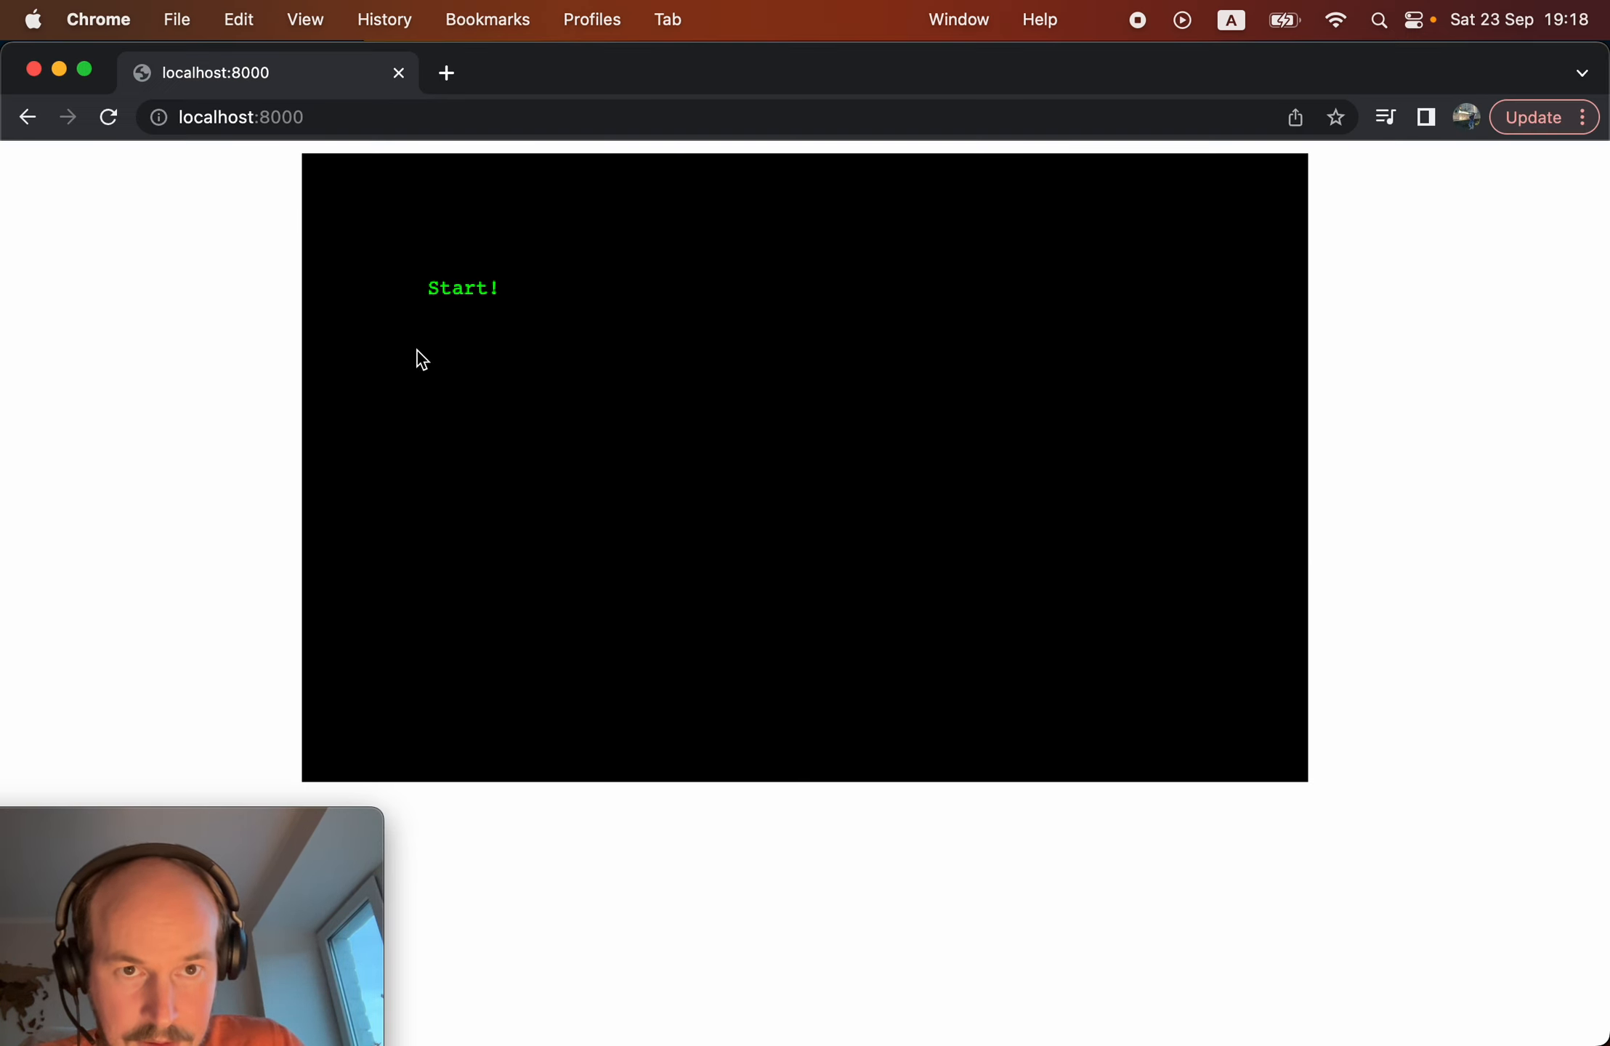
left_click(474, 289)
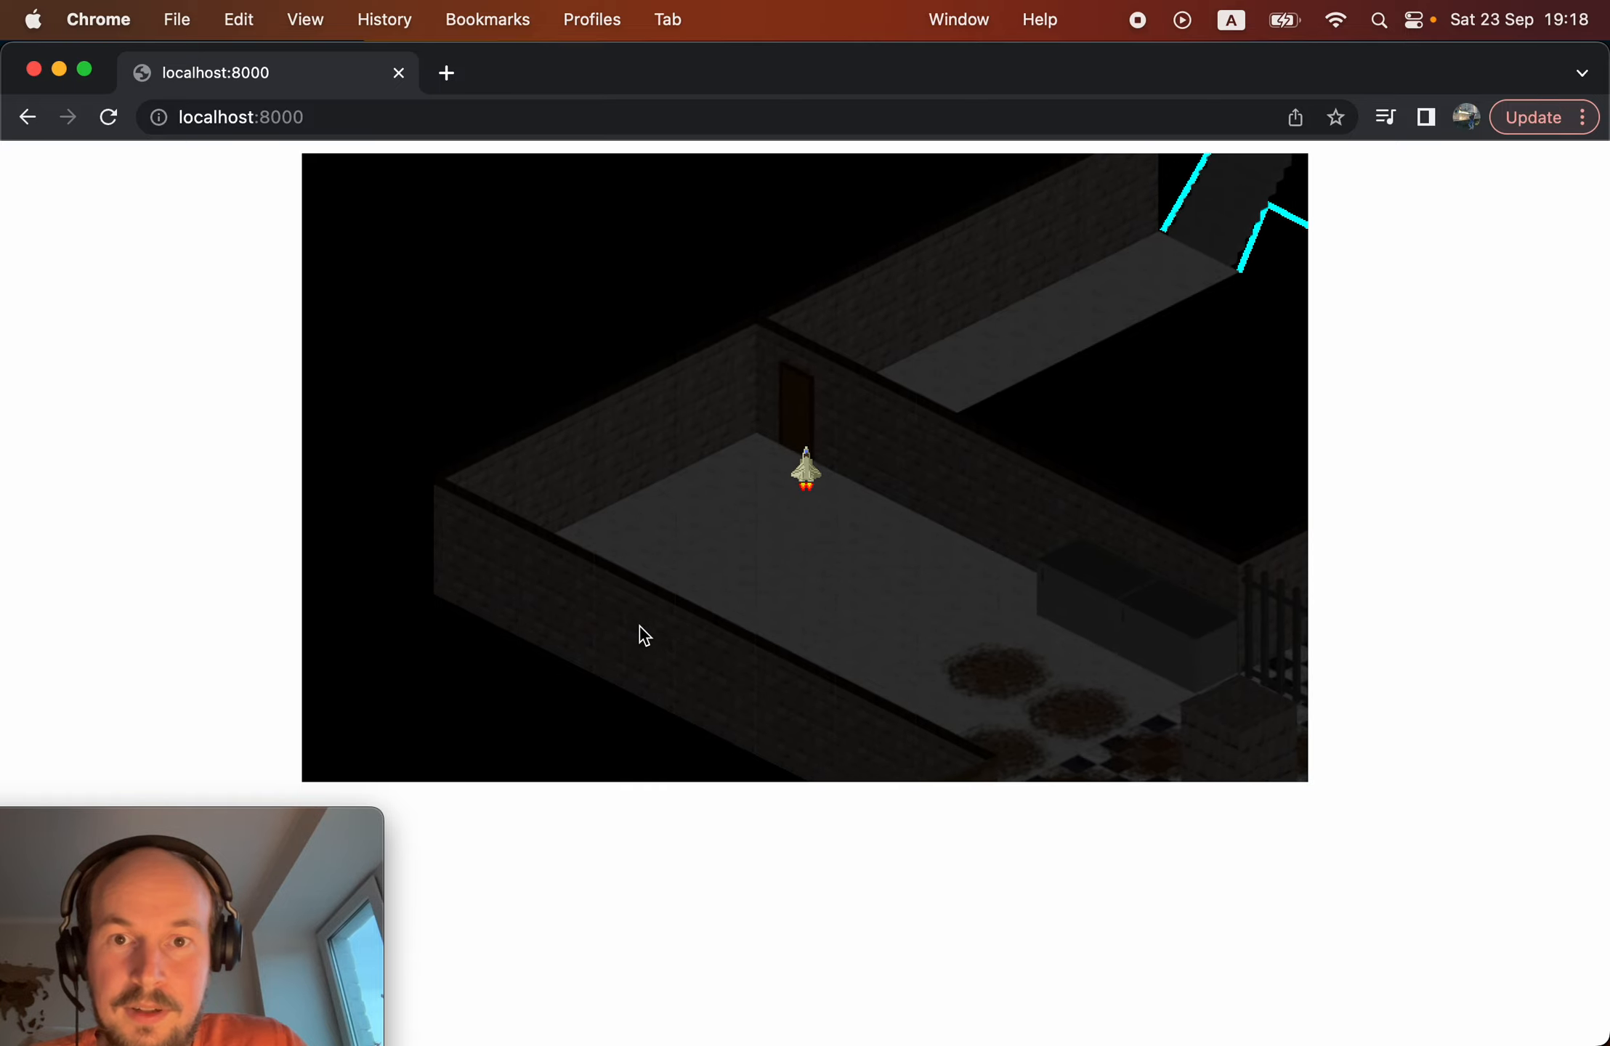
key("Right")
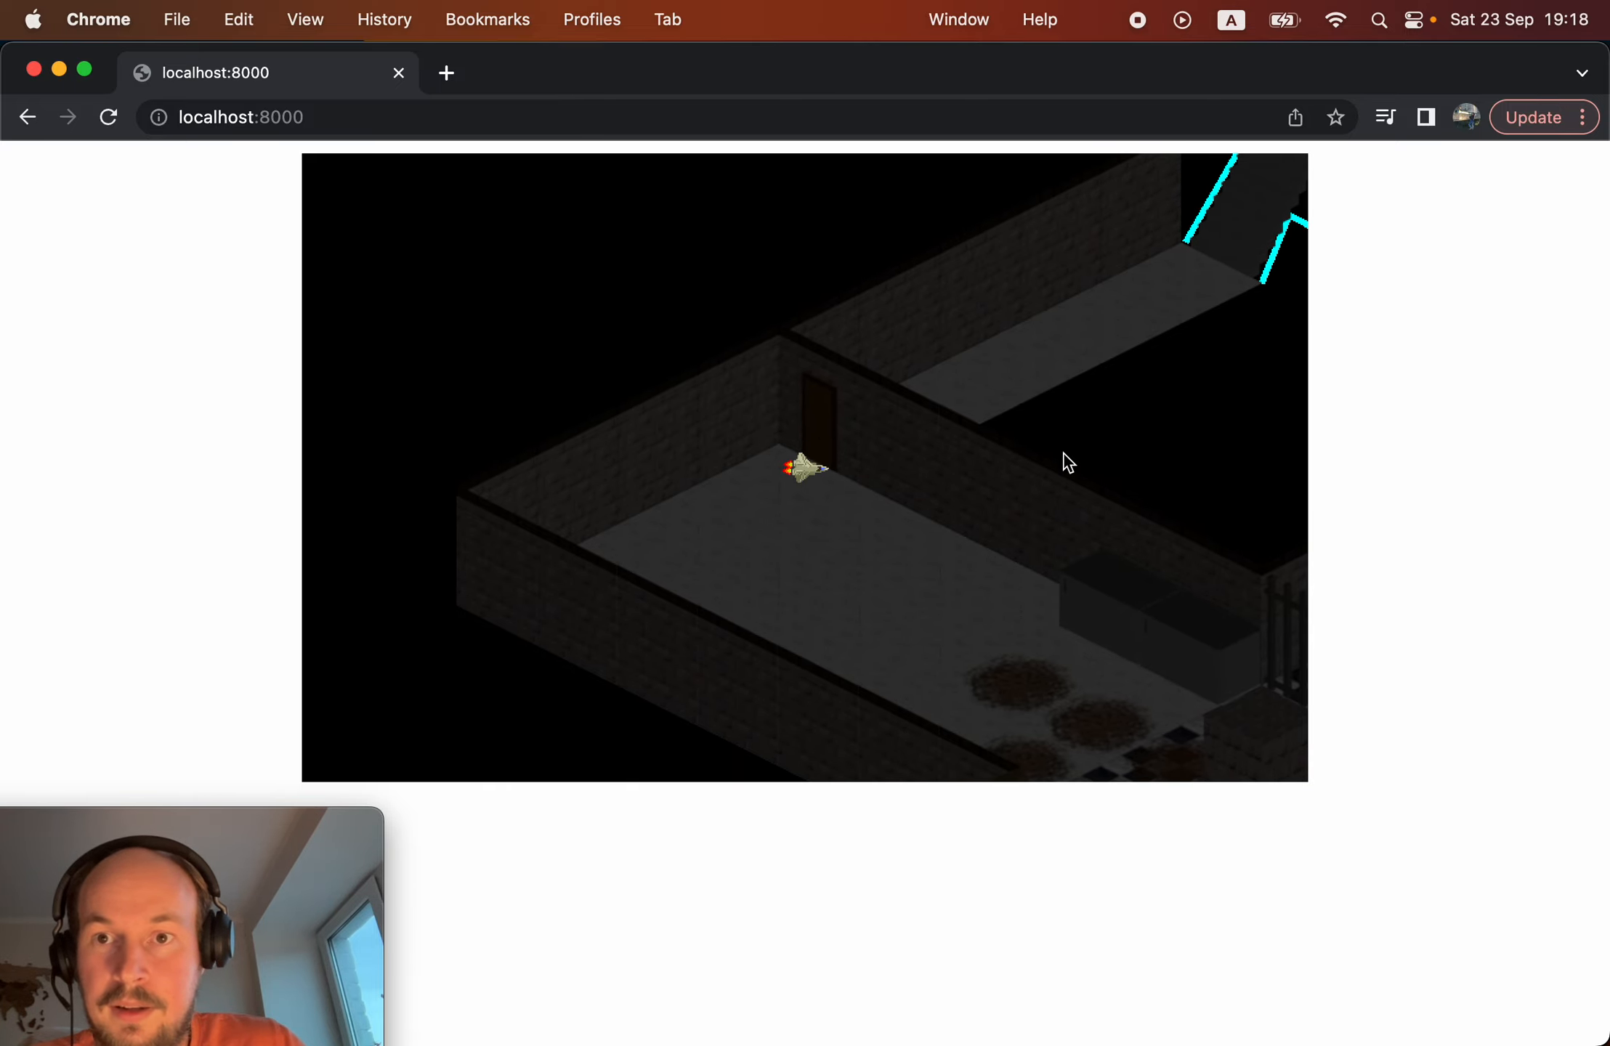
Switch back to Tiled, move the start point onto the corridor floor just beyond the door and save the map.
key("super+Tab")
key("super+Tab")
key("super+Tab")
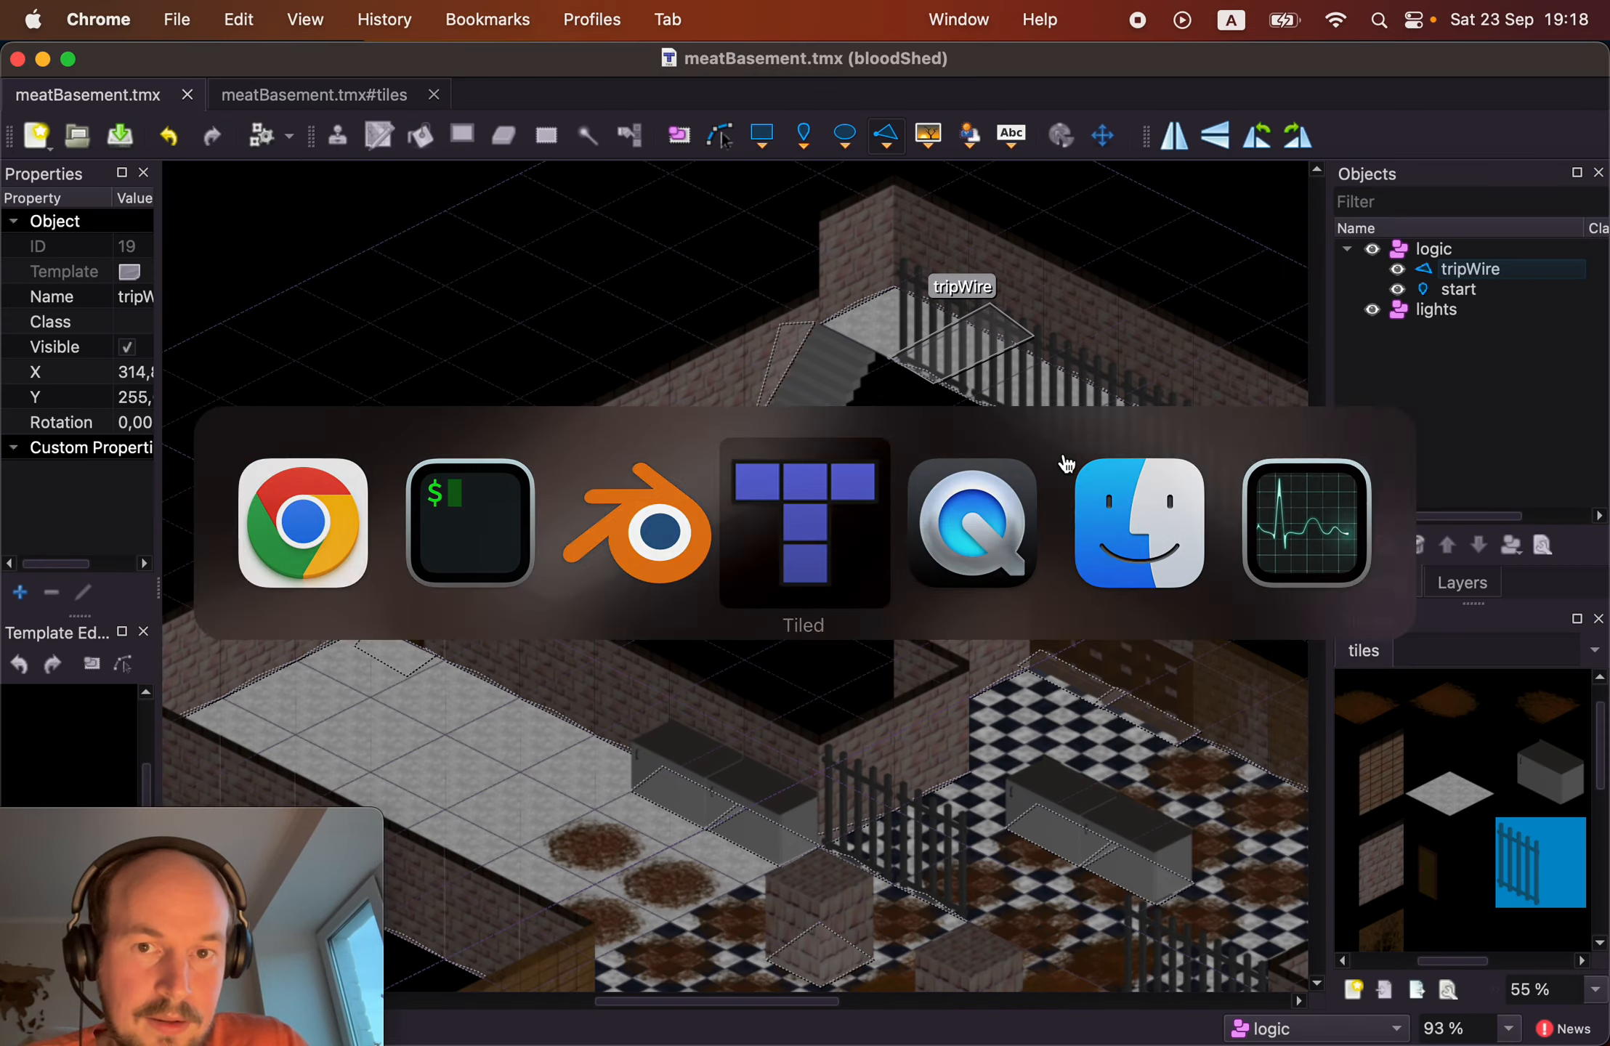
scroll(465, 640, "down", 10)
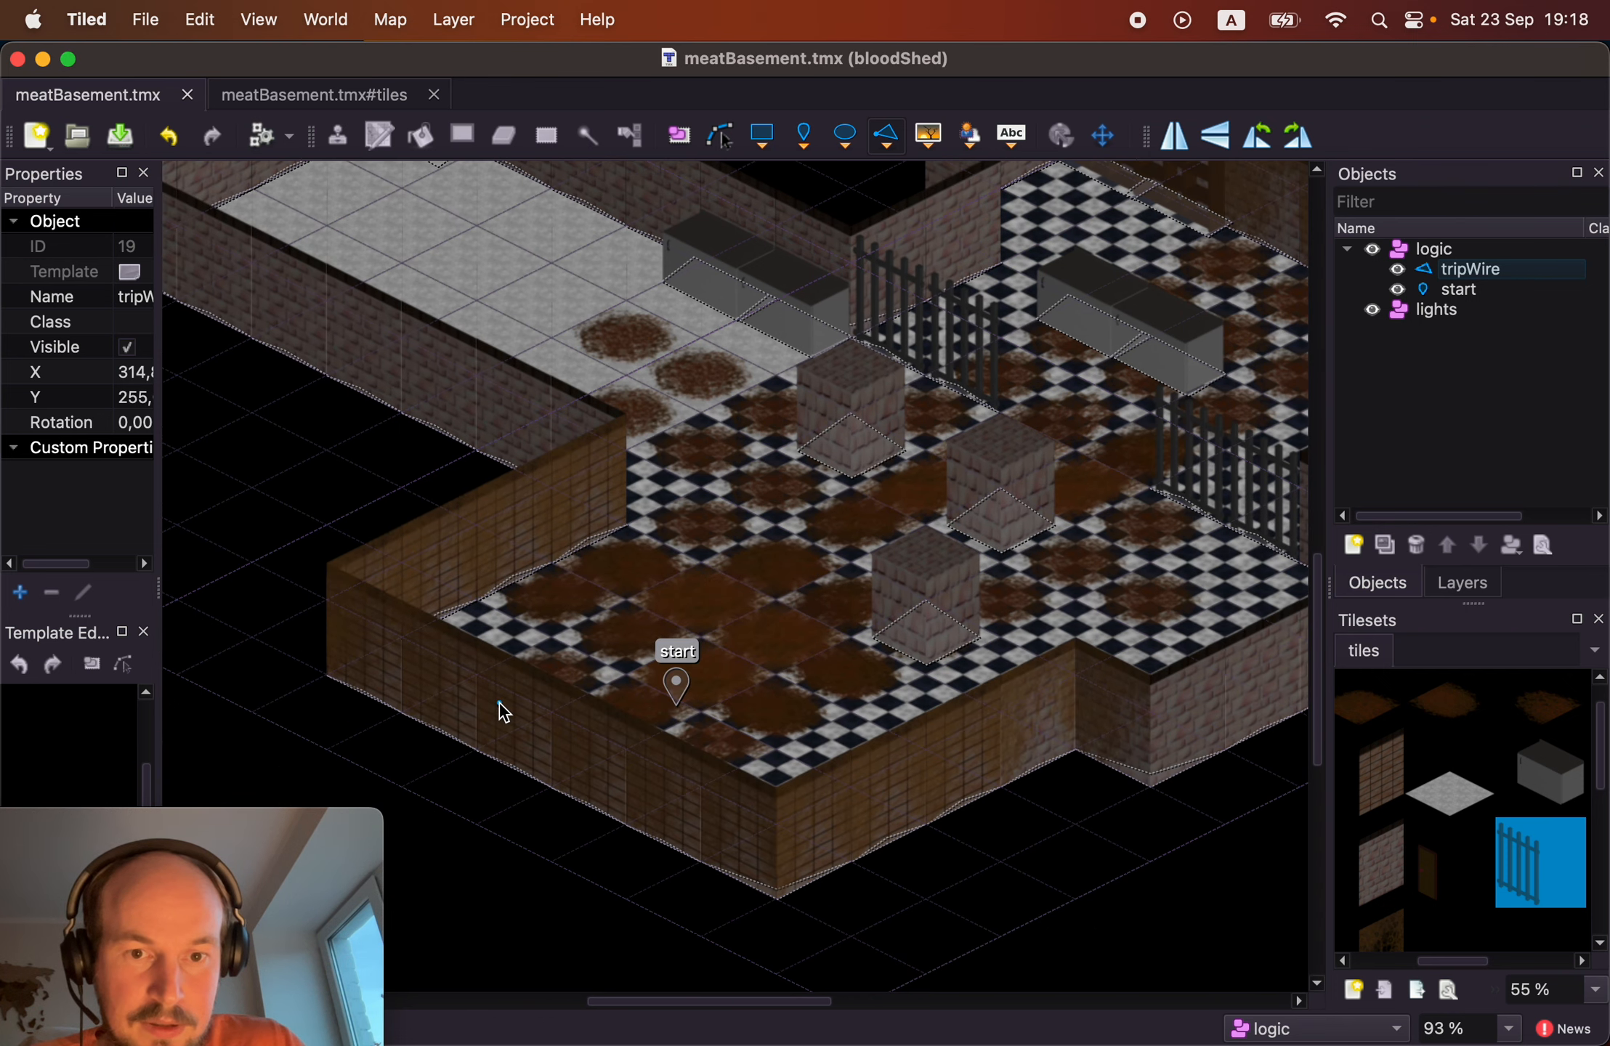
scroll(501, 705, "up", 3)
left_click(656, 845)
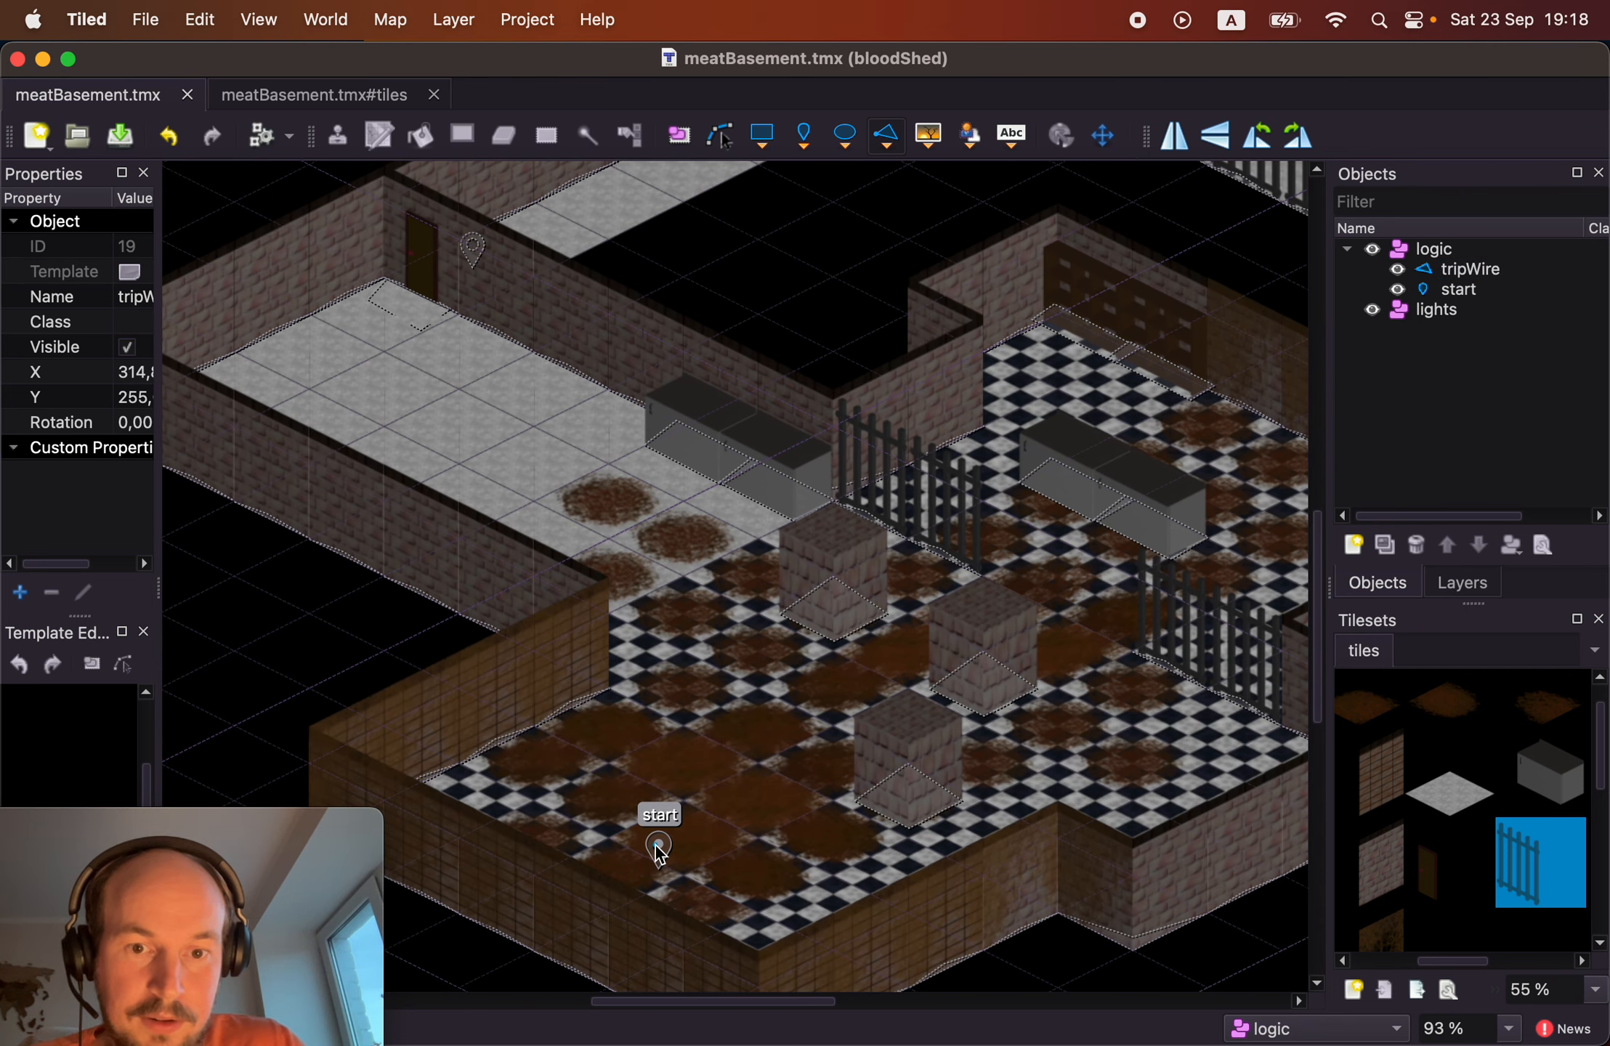
key("Escape")
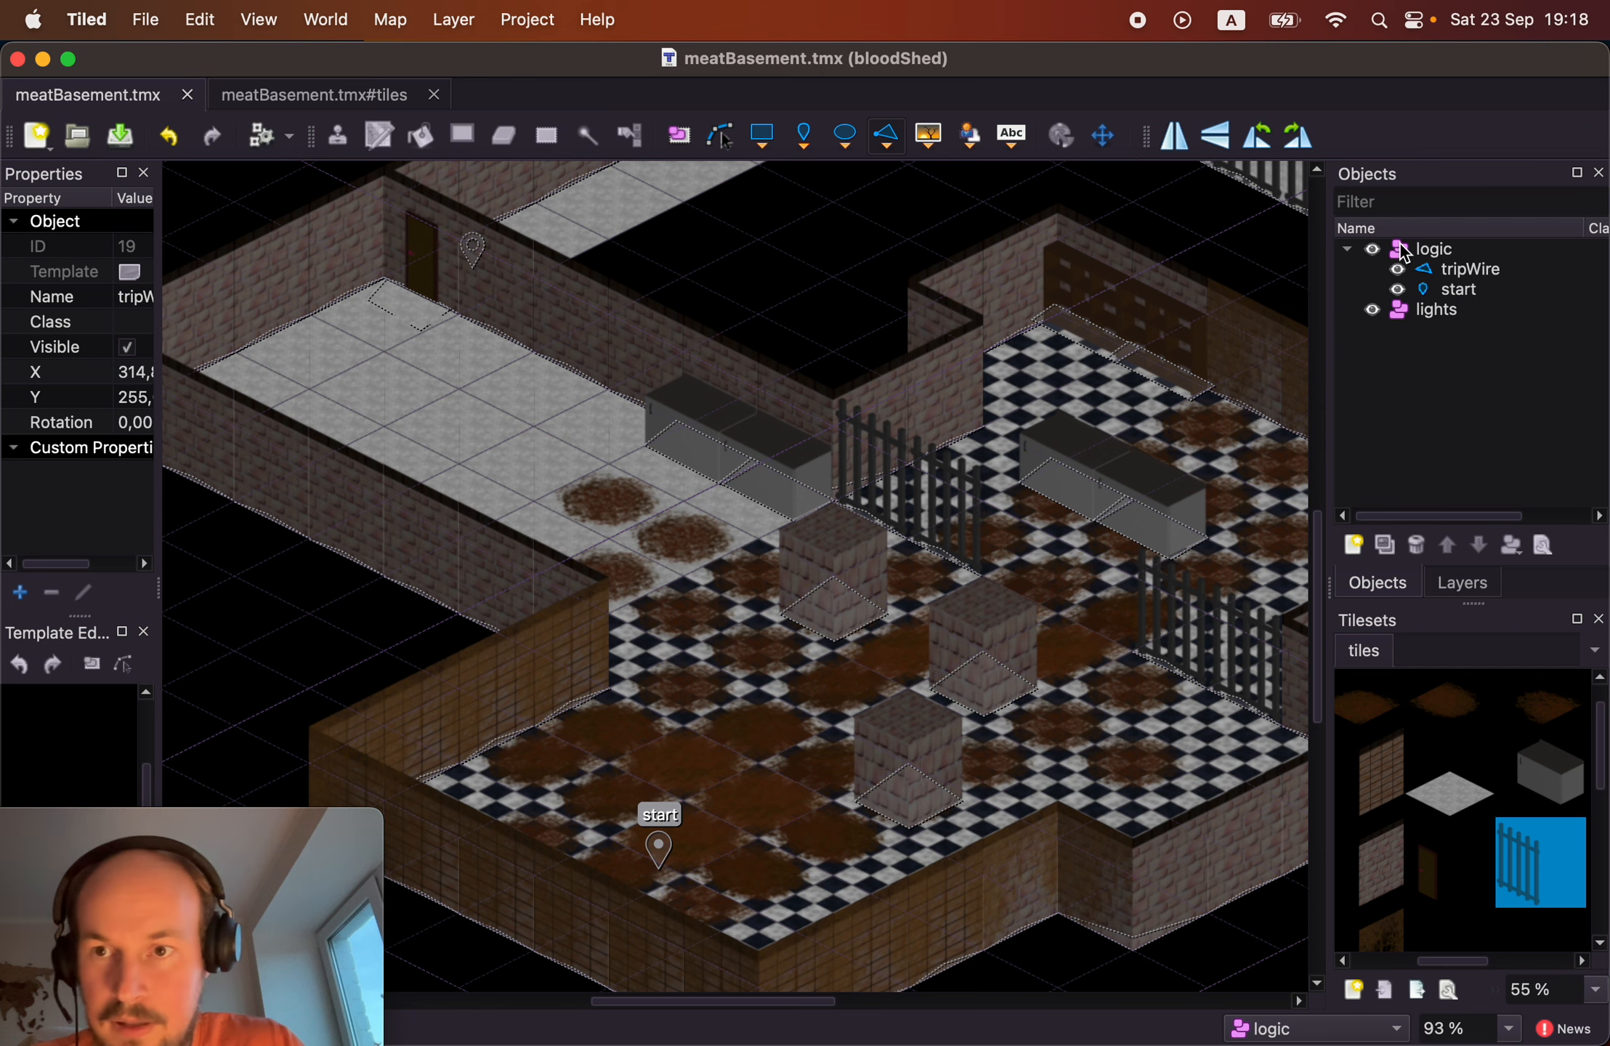
double_click(1457, 290)
left_click(683, 142)
scroll(694, 463, "up", 5)
mouse_move(694, 703)
left_mouse_down()
mouse_move(694, 586)
mouse_move(557, 298)
left_mouse_up()
scroll(557, 299, "up", 4)
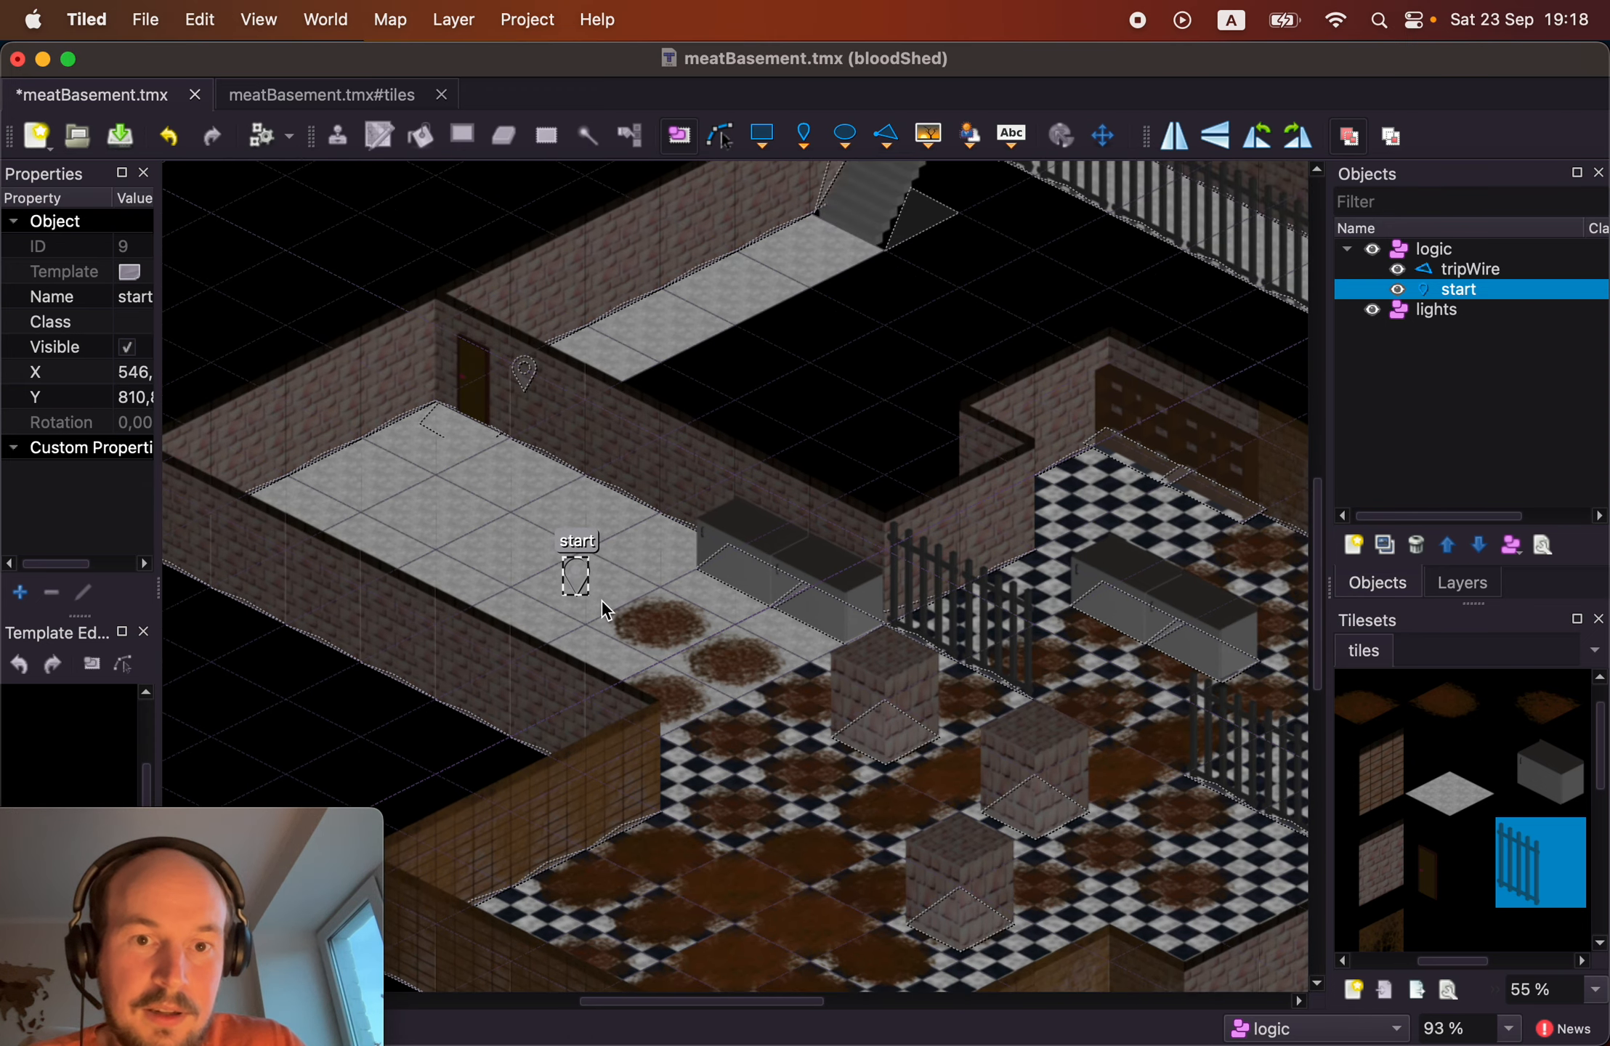
mouse_move(581, 571)
left_mouse_down()
mouse_move(596, 416)
mouse_move(628, 331)
left_mouse_up()
key("super+s")
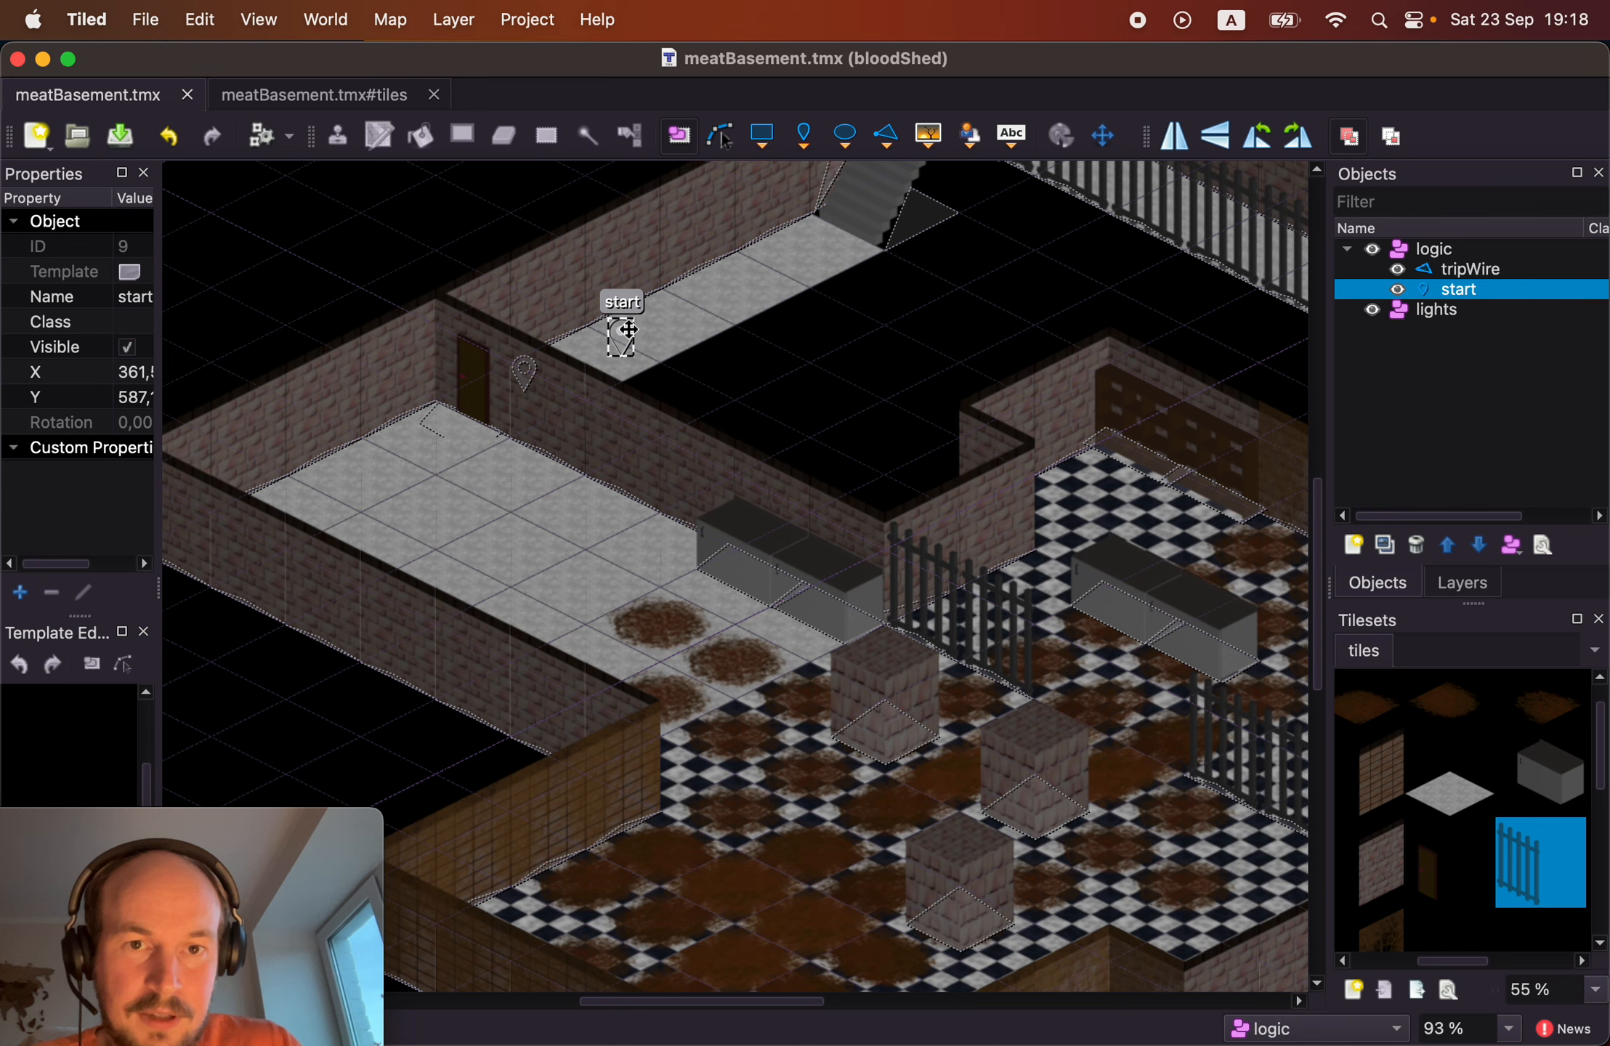
Reload the game page in Chrome, return to Tiled and export the map in JSON format over basement.json in the levels folder.
key("super+Tab")
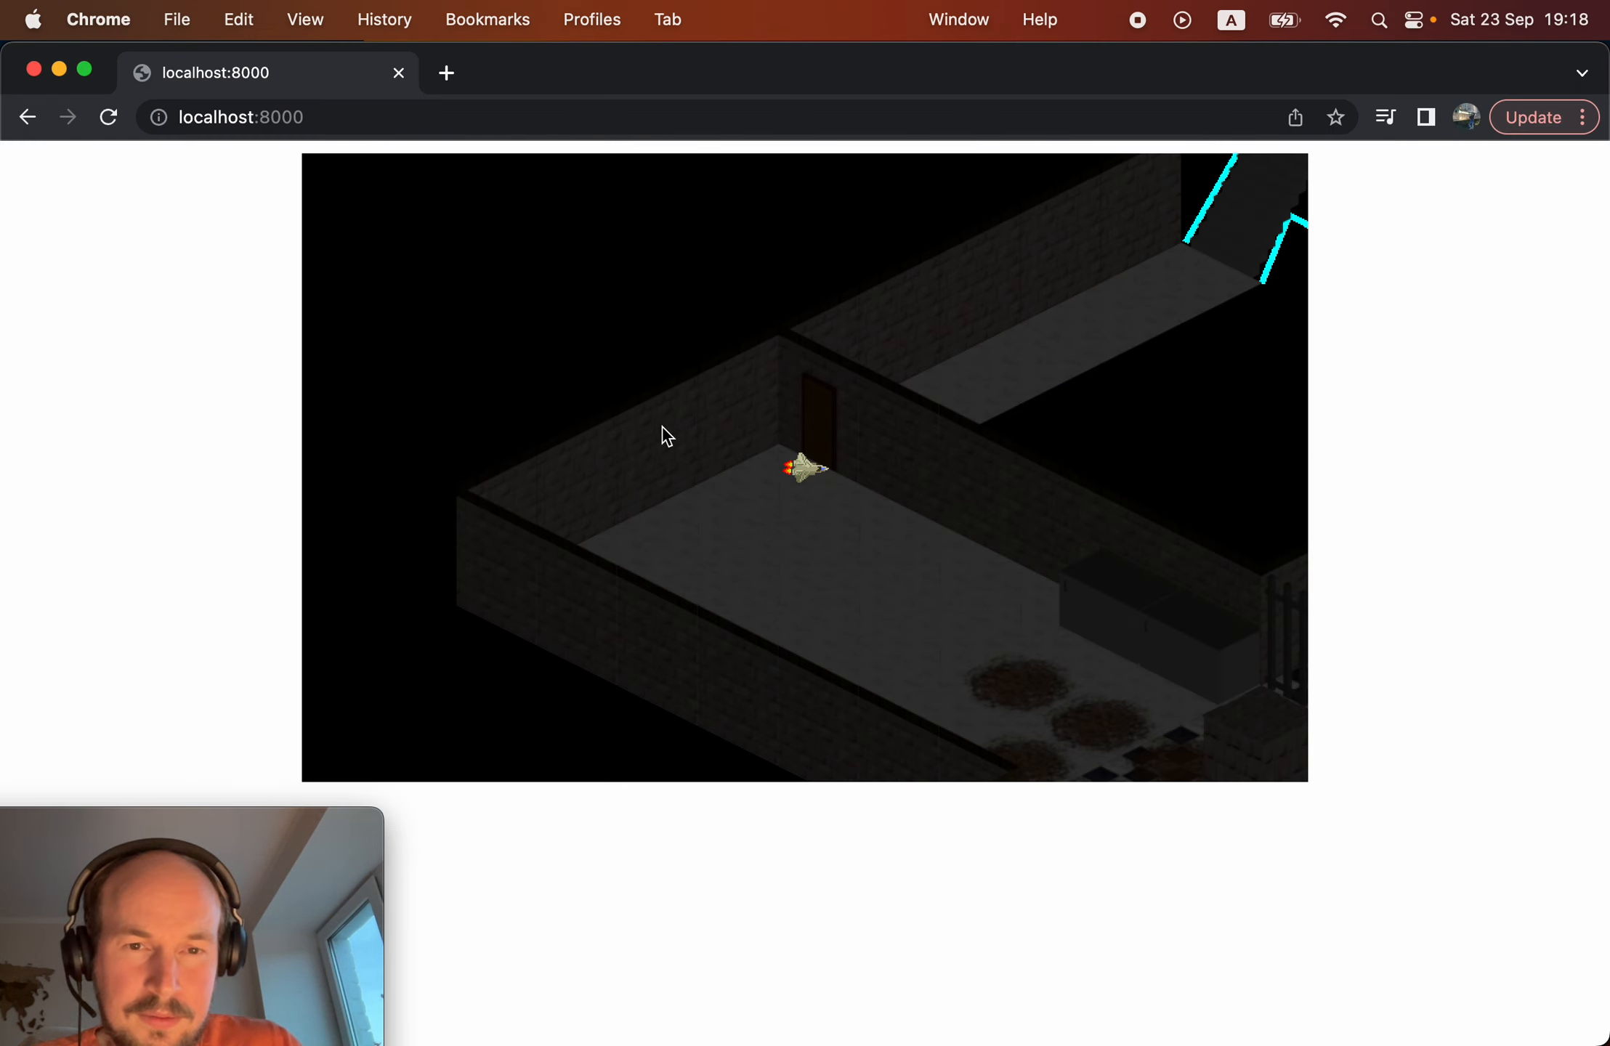
key("super+r")
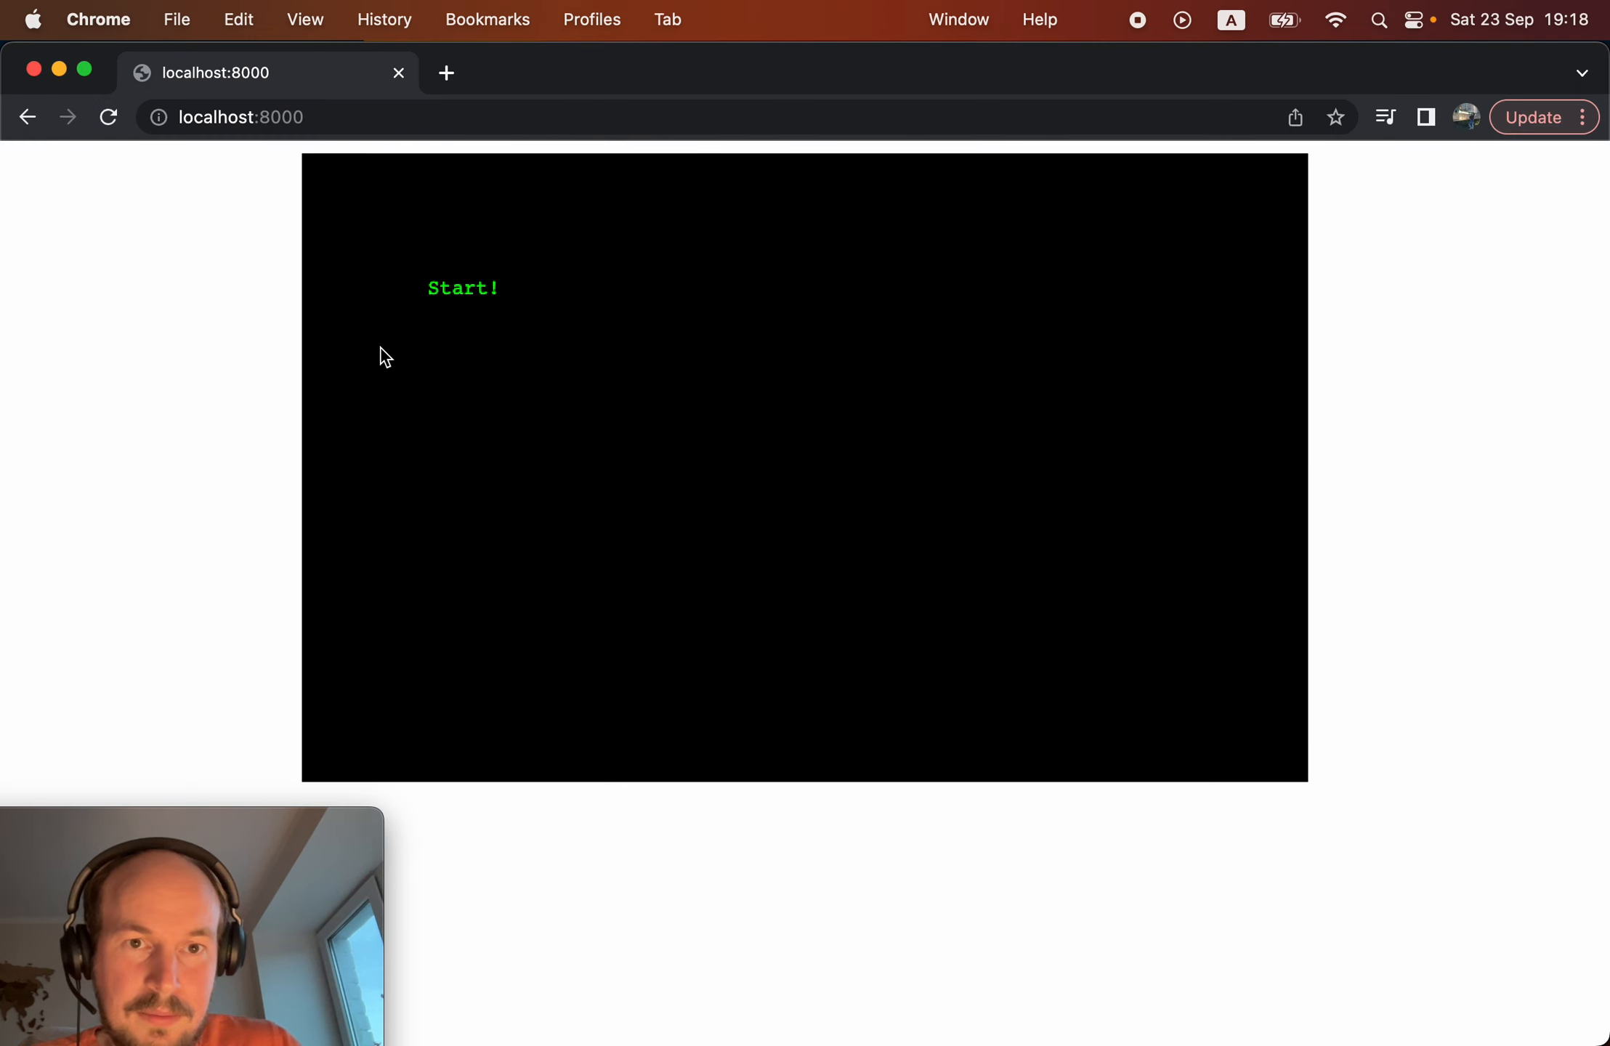
key("super+Tab")
left_click(145, 20)
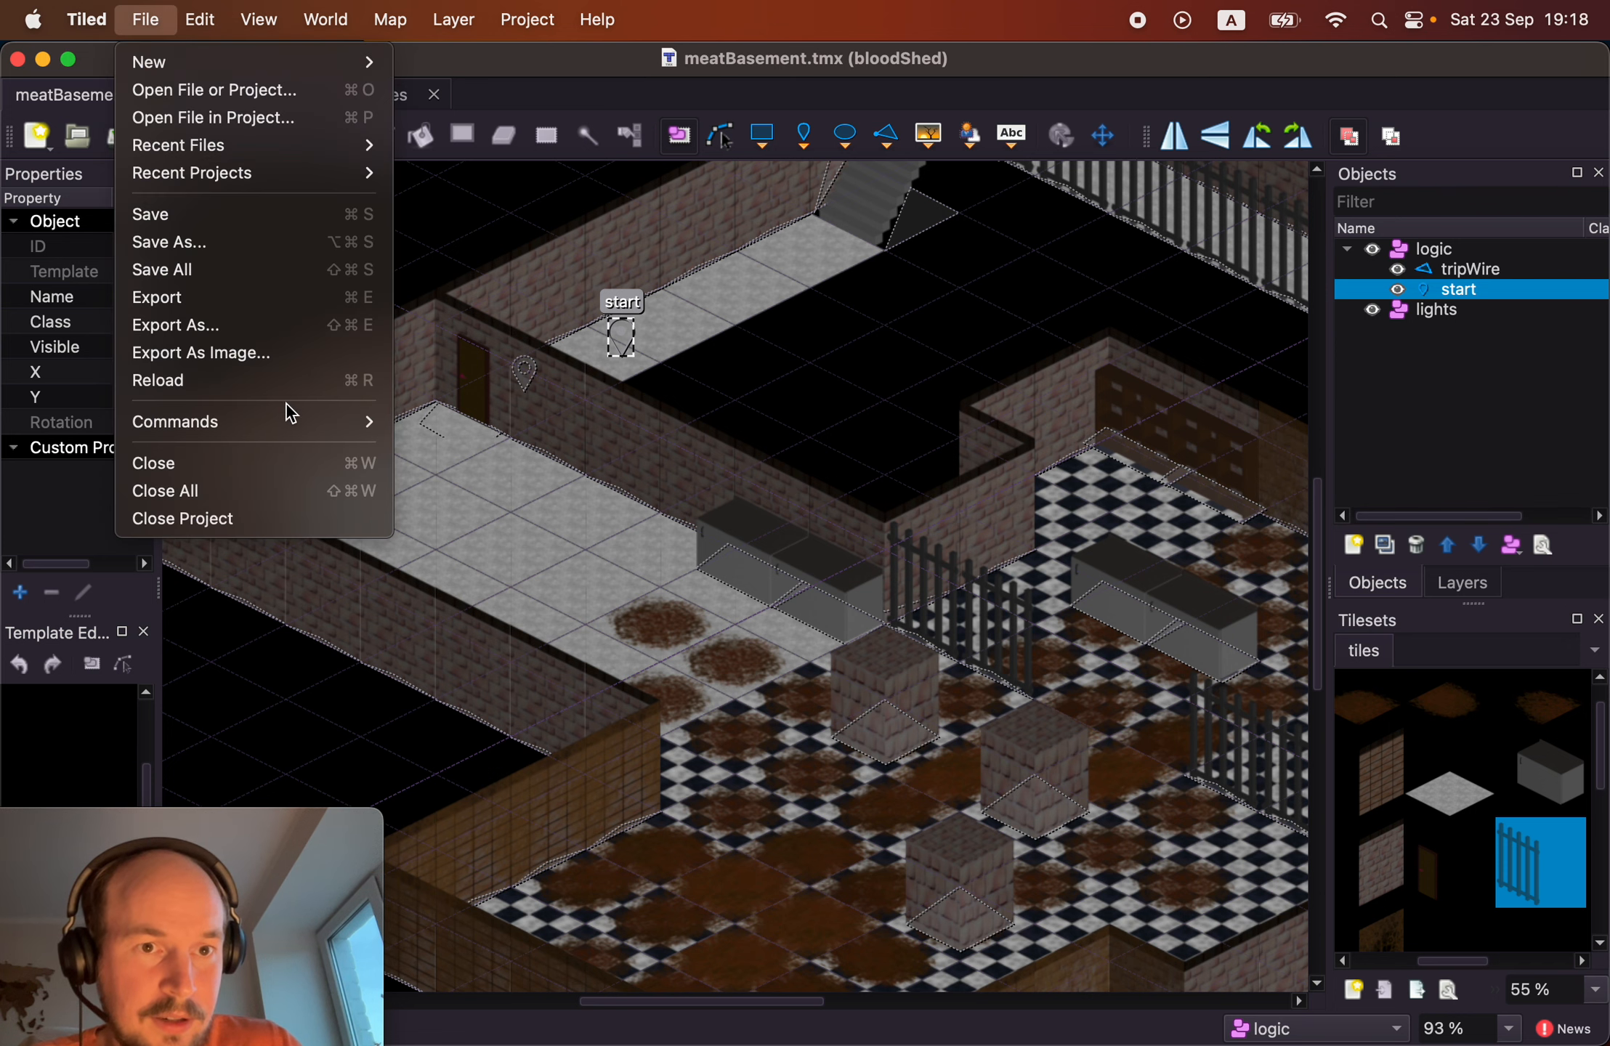
left_click(338, 324)
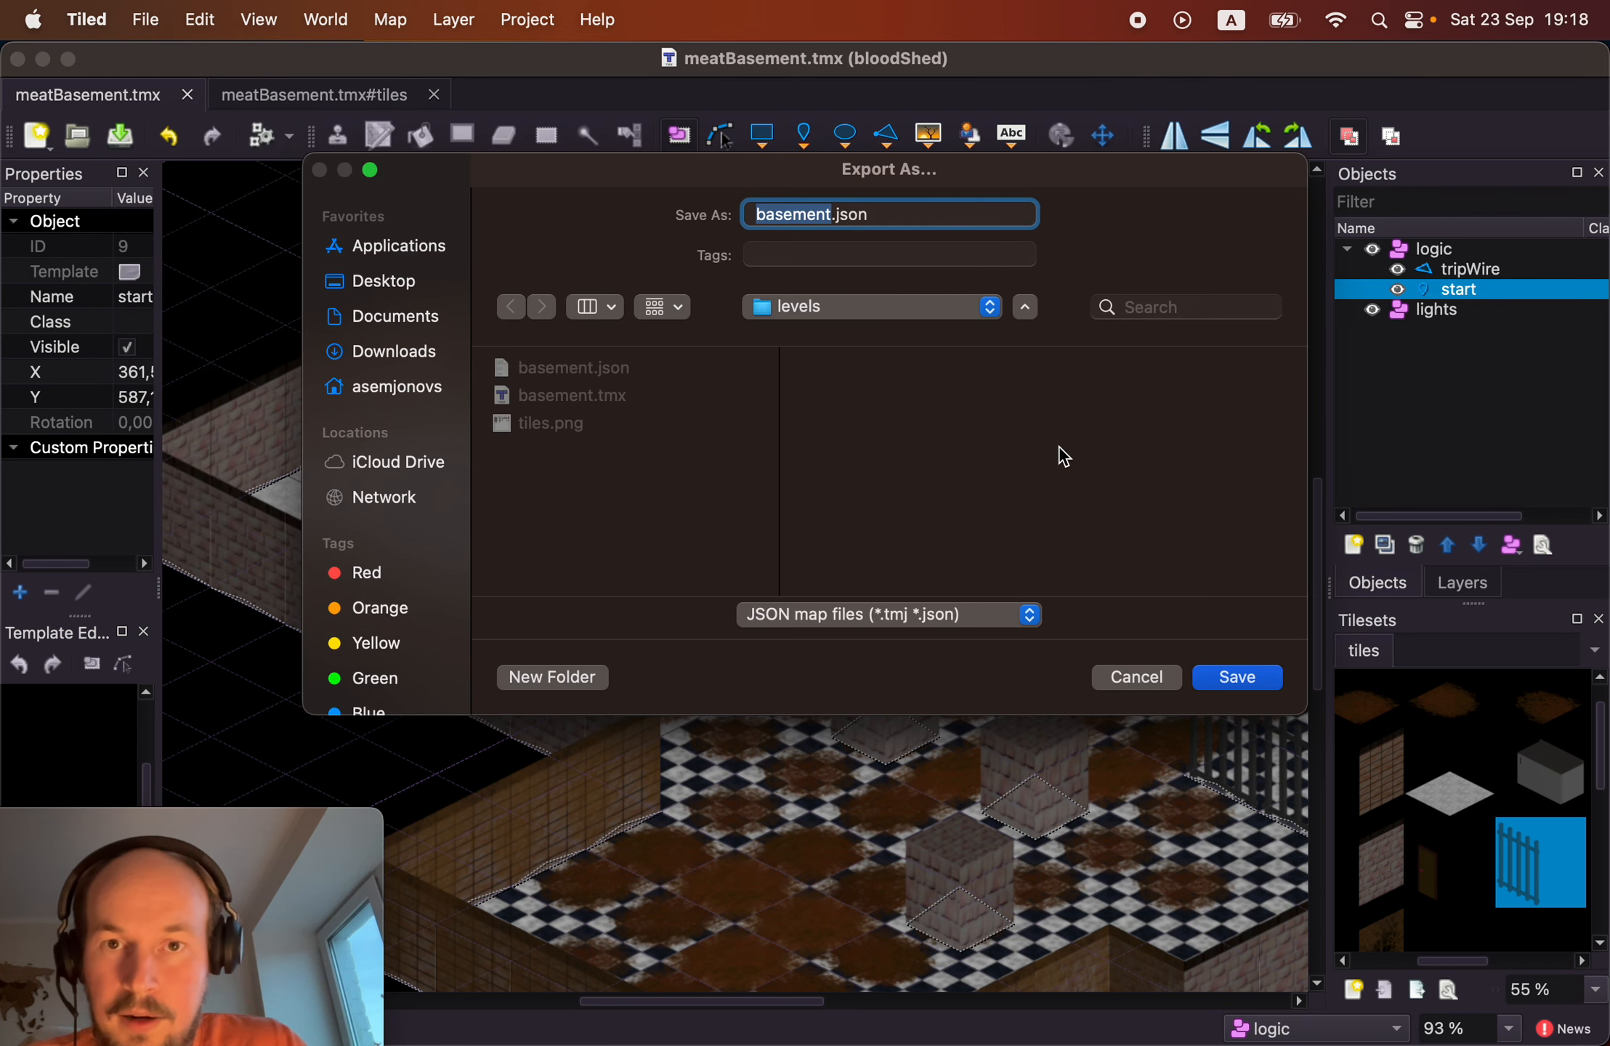
left_click(1237, 678)
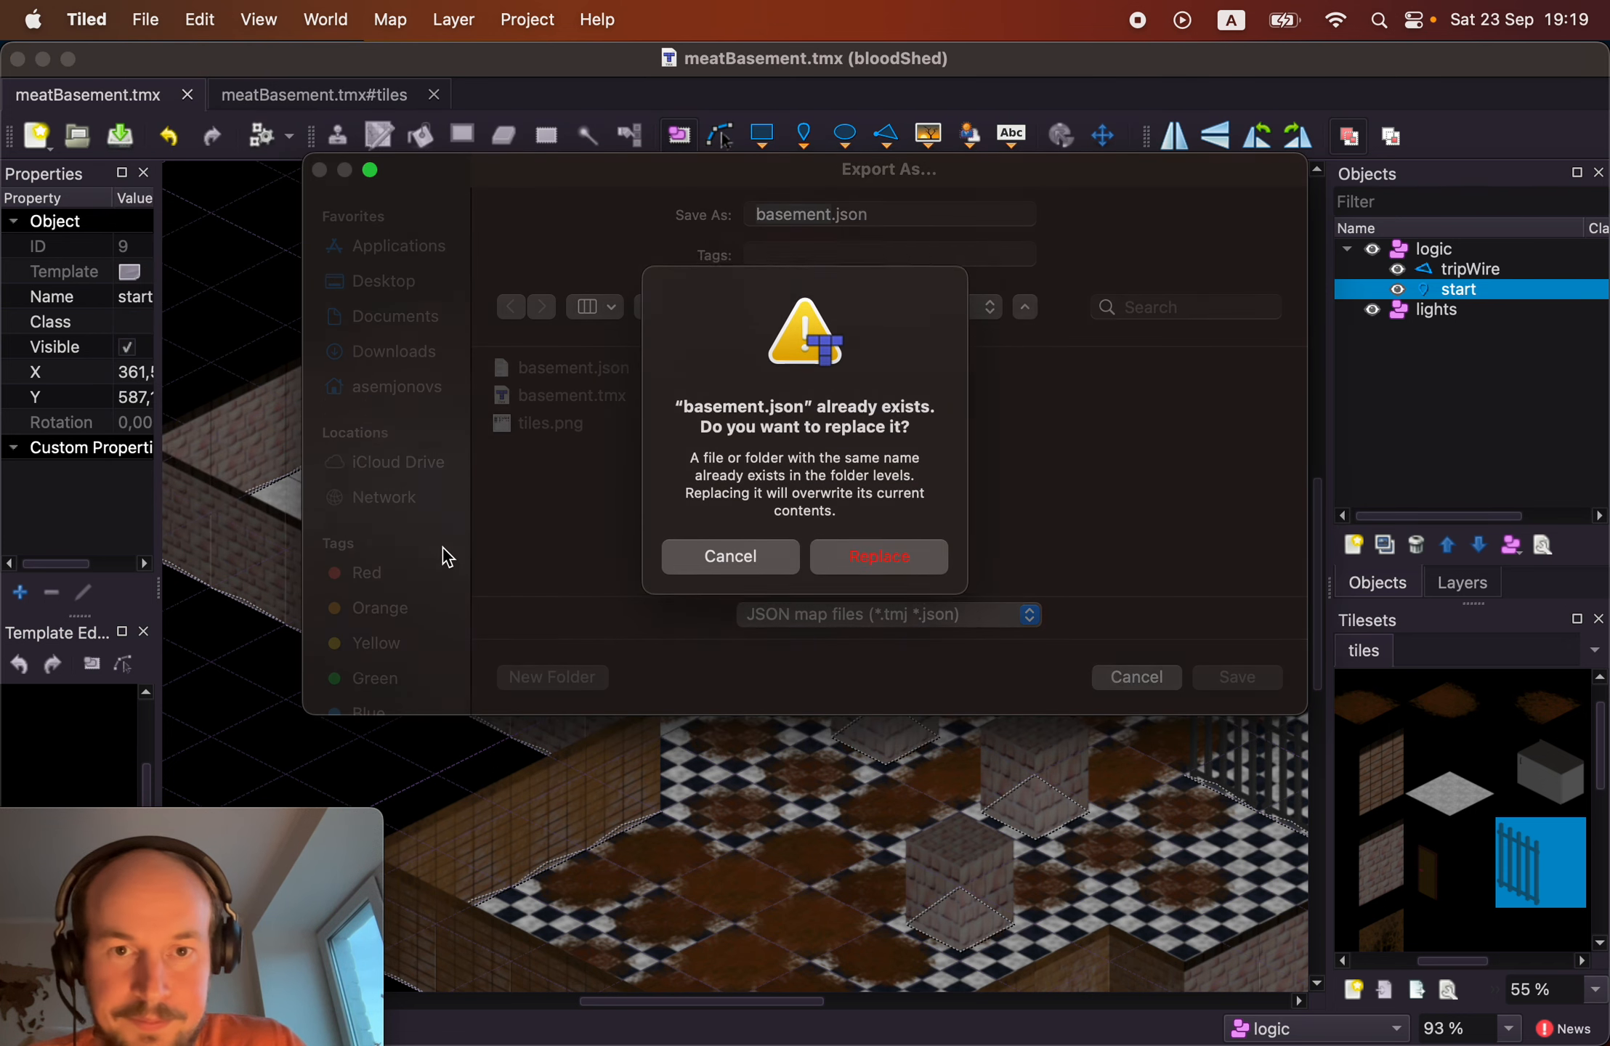
left_click(847, 560)
Switch to the game in Chrome, start it and steer the player past the stairs and along the railed upper hallway to its far end.
key("super+Tab")
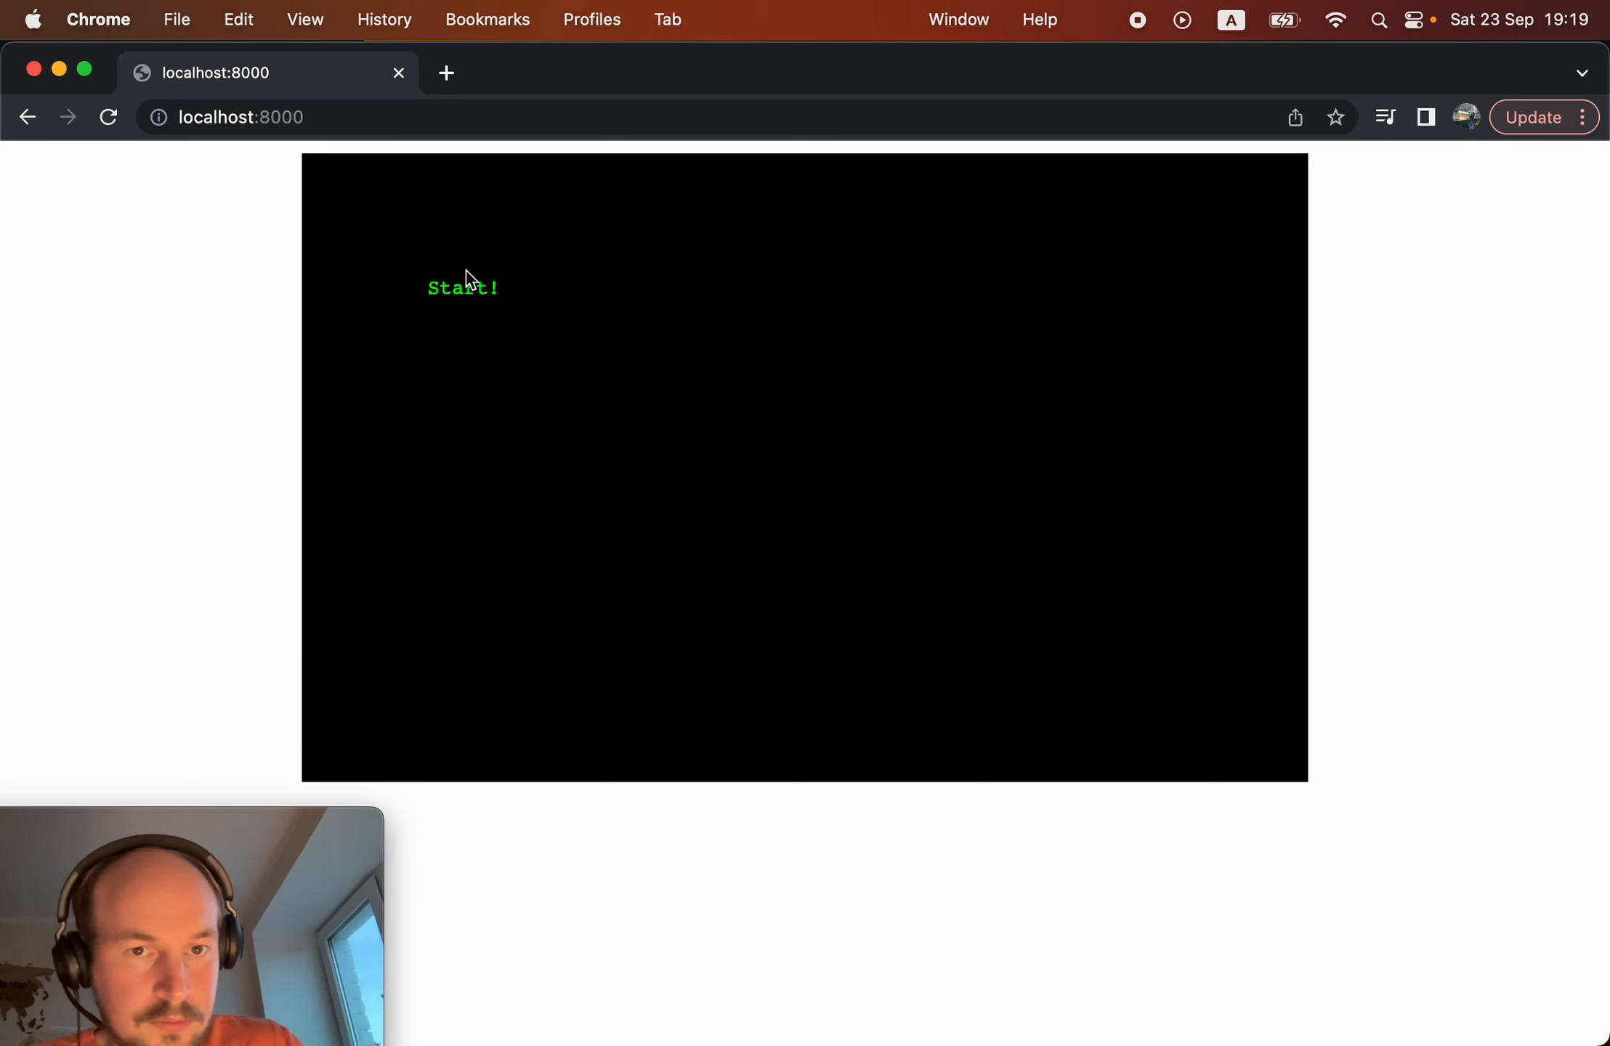
left_click(466, 273)
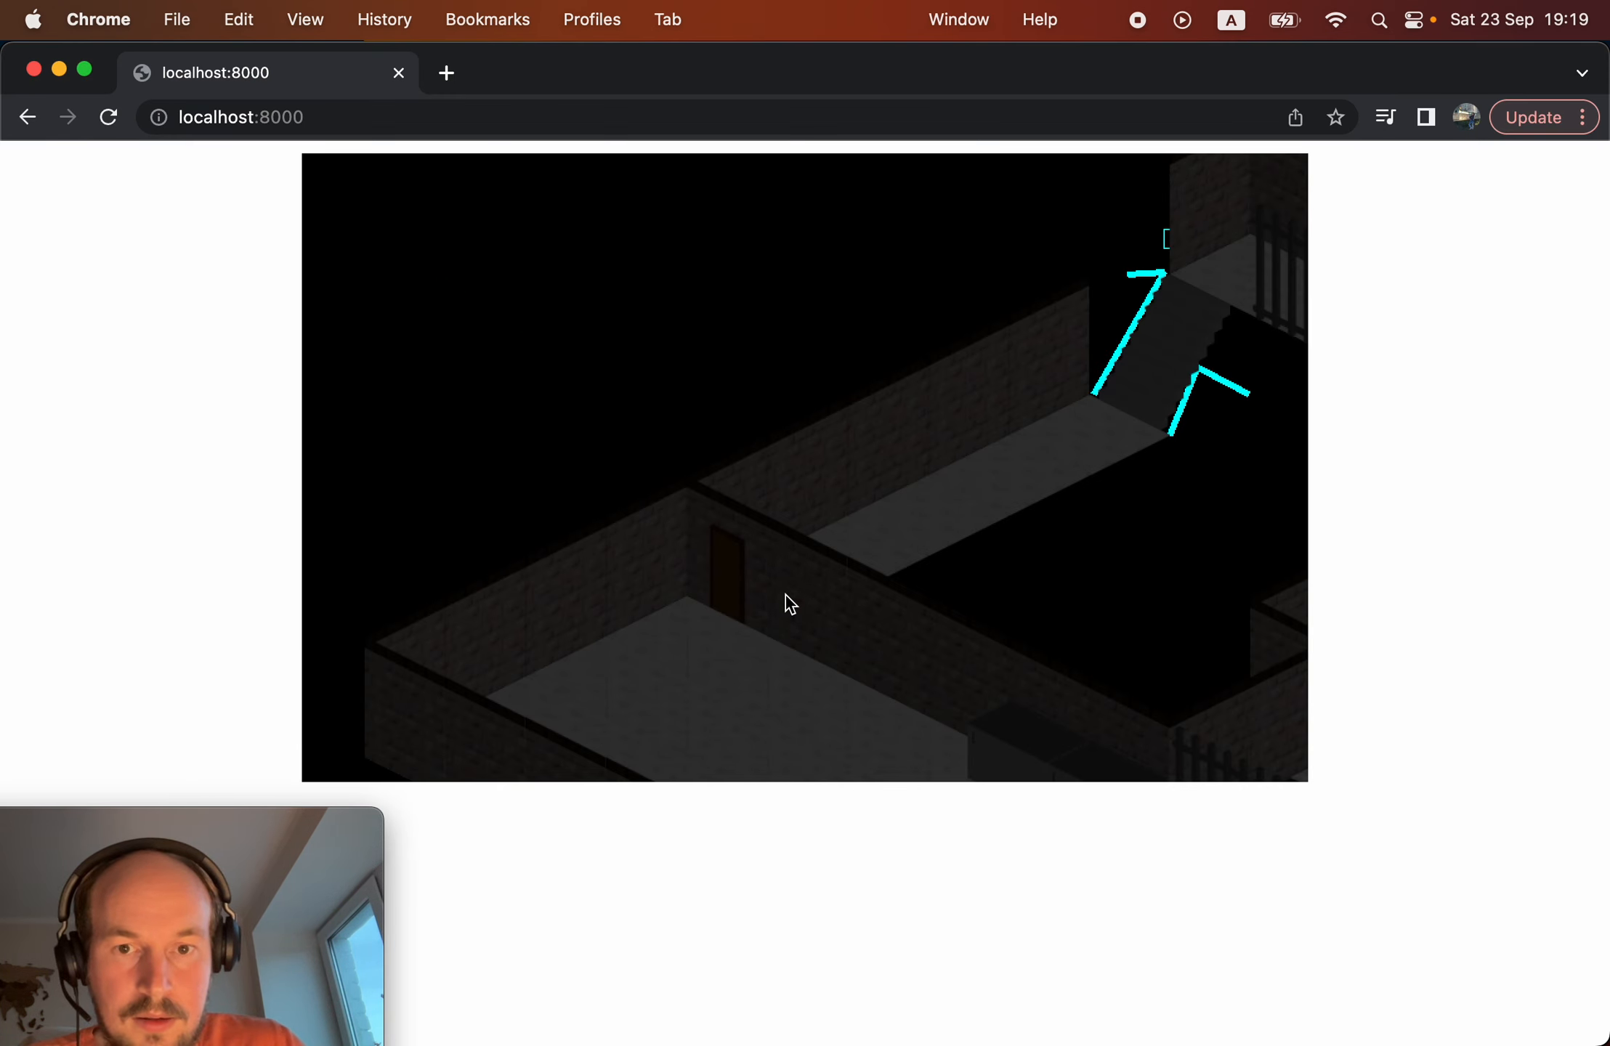
key("Up")
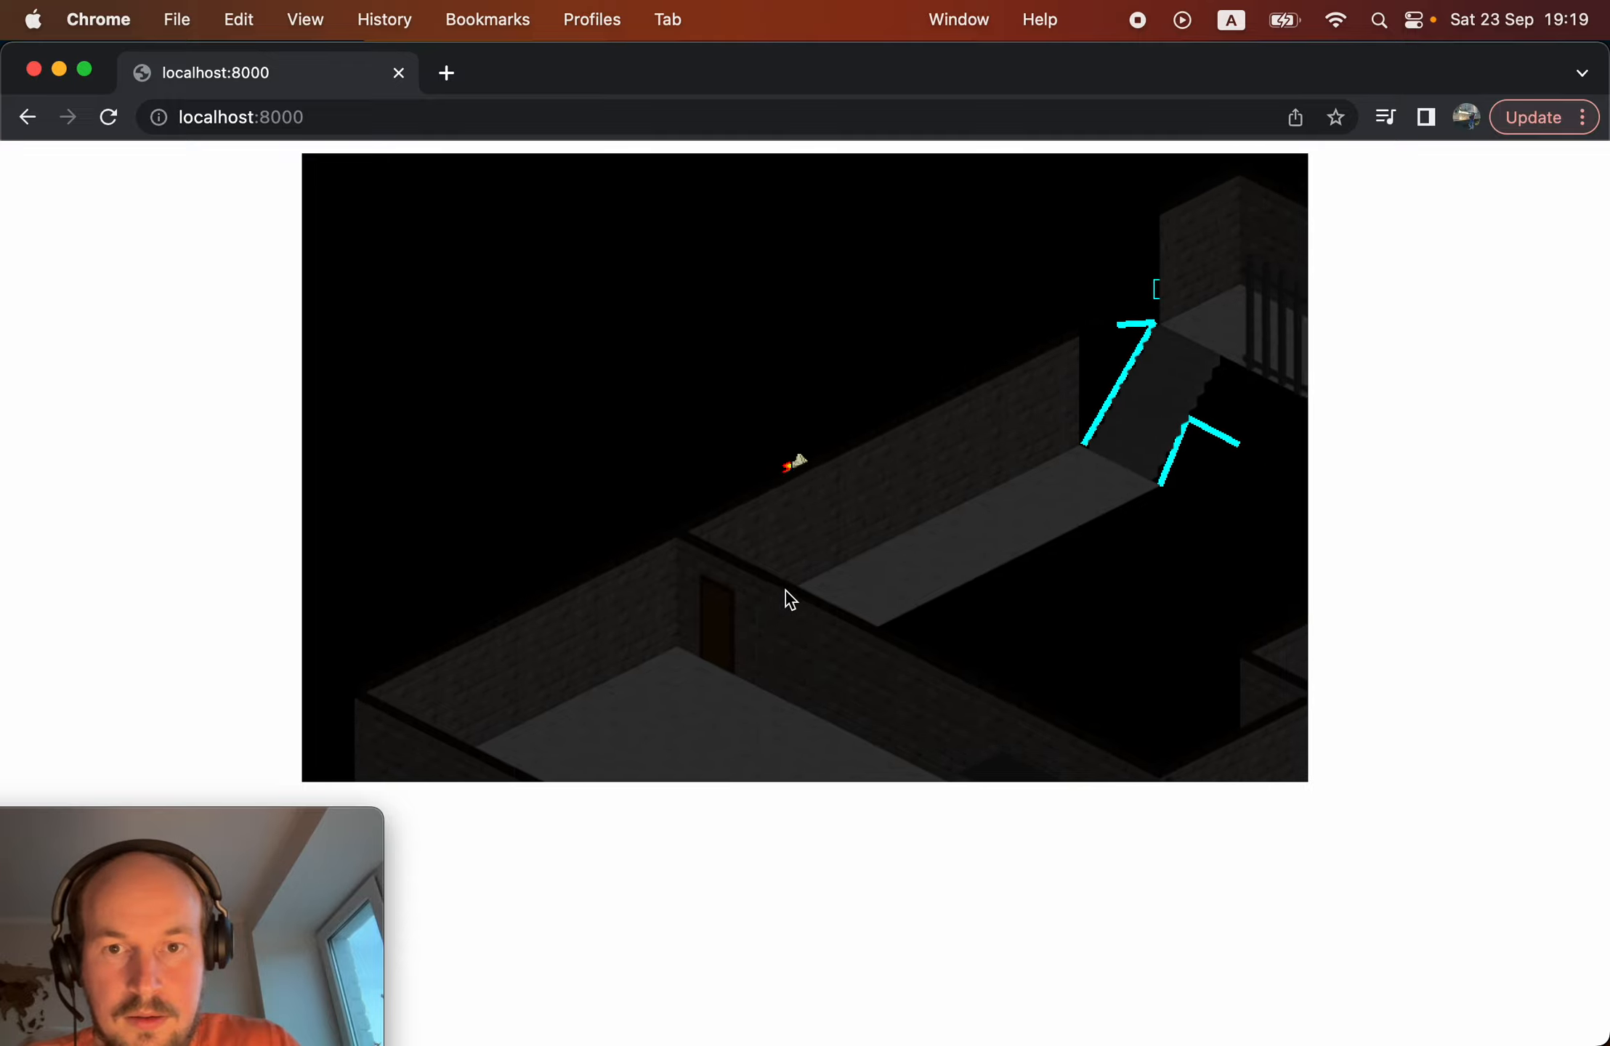
key("Left")
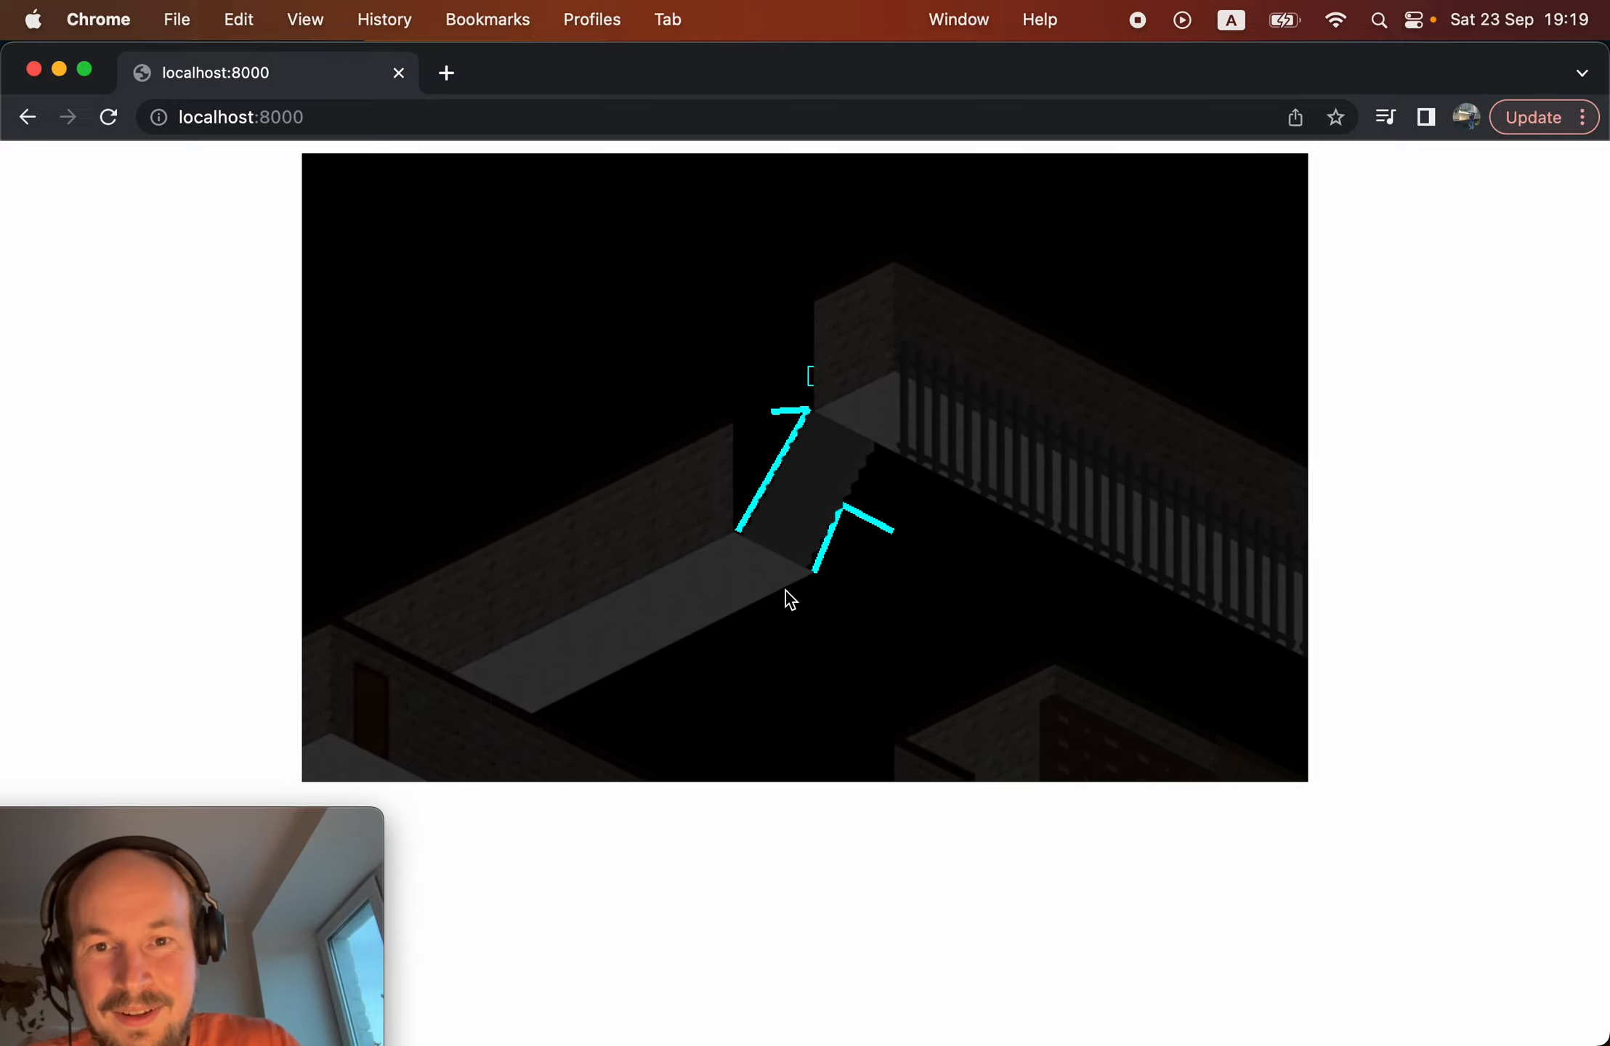
key("Right")
key("Right")
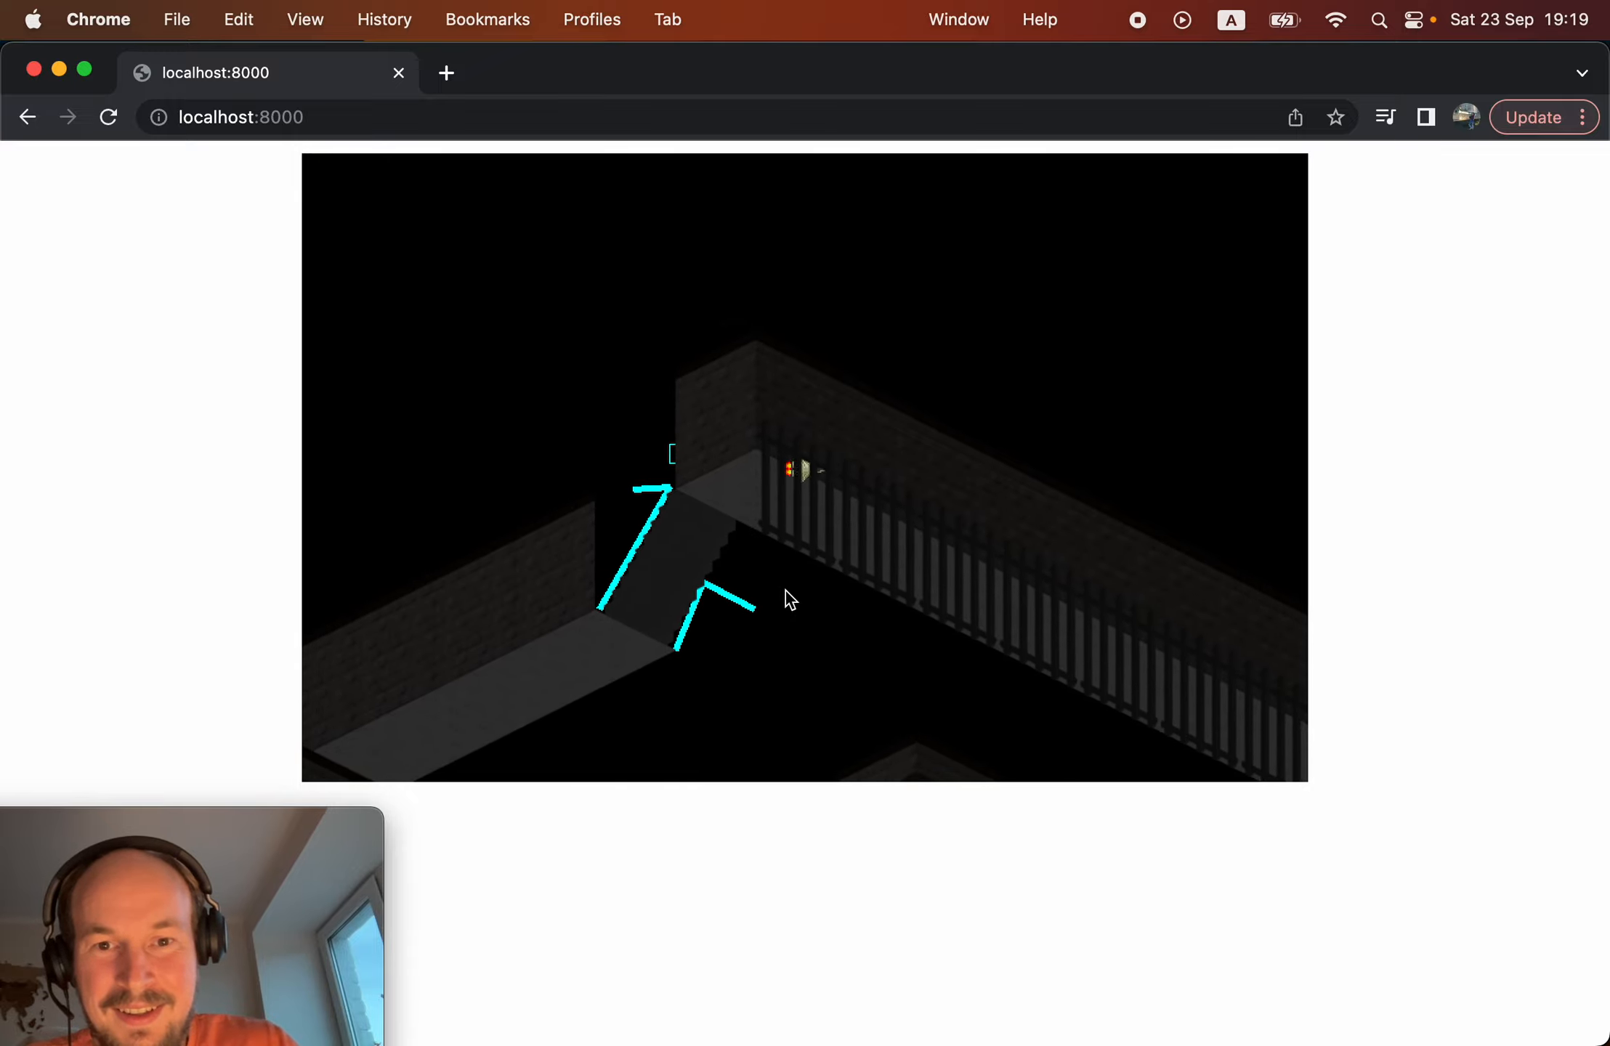
key("Up")
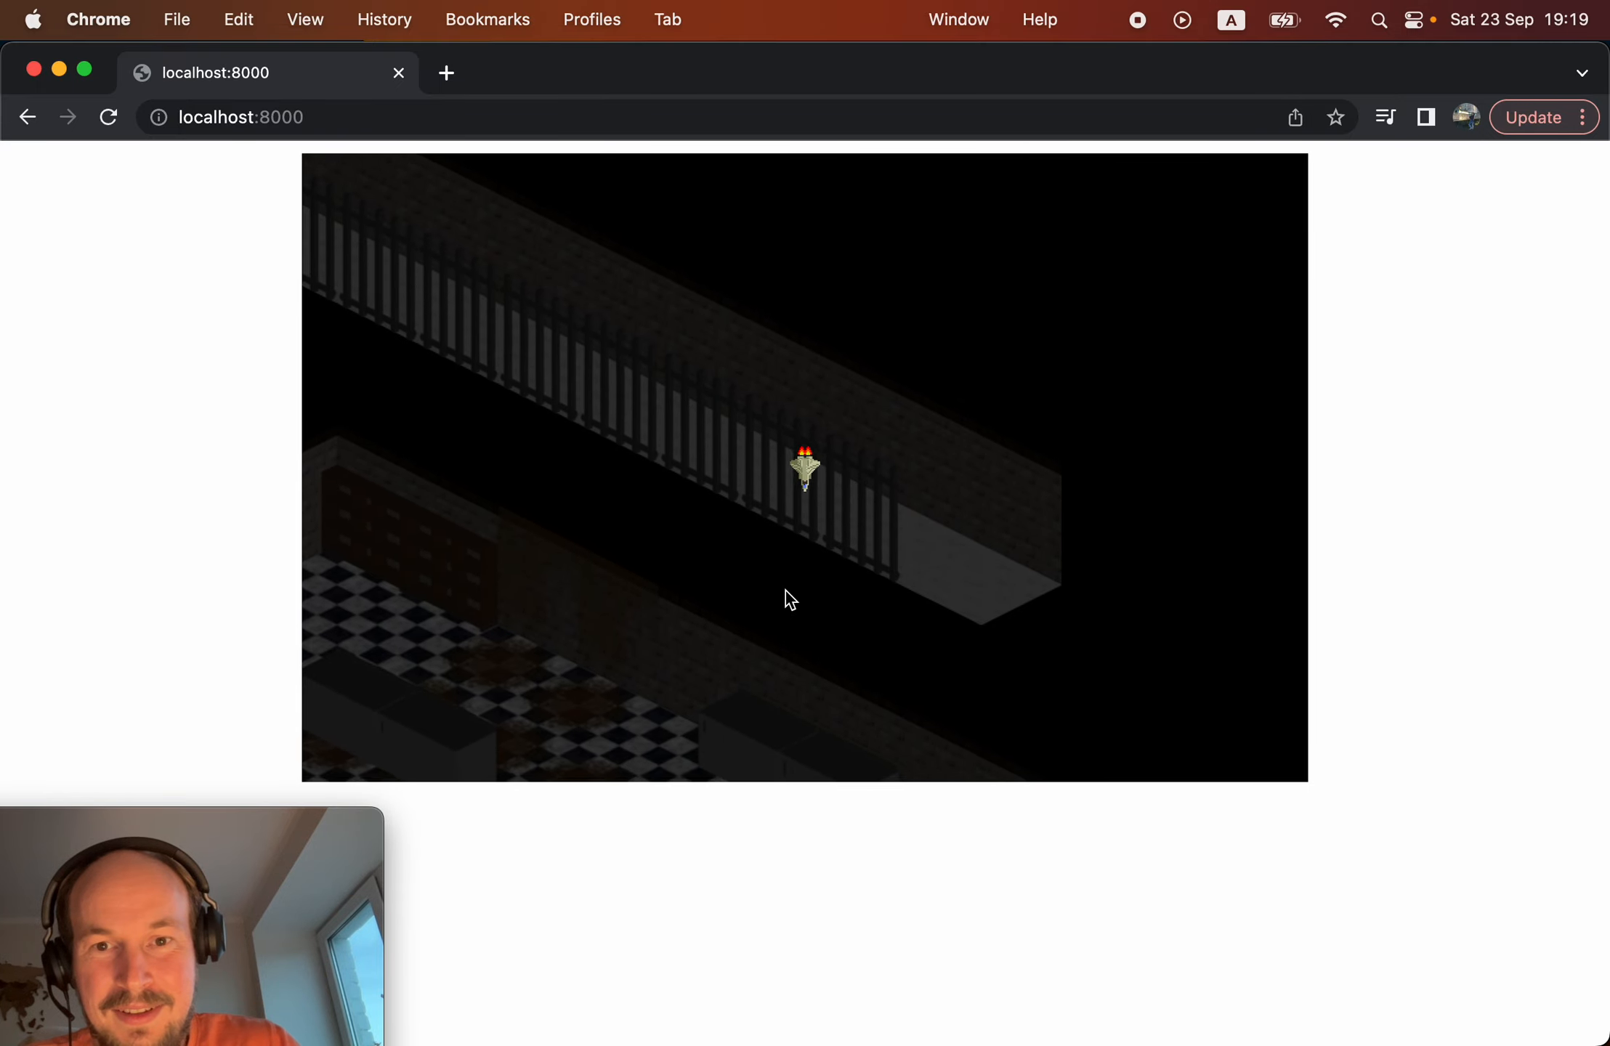
key("Right")
Switch back to Tiled and move the start point farther onto the corridor floor beyond the door, to about X 388, Y 587.
key("super+Tab")
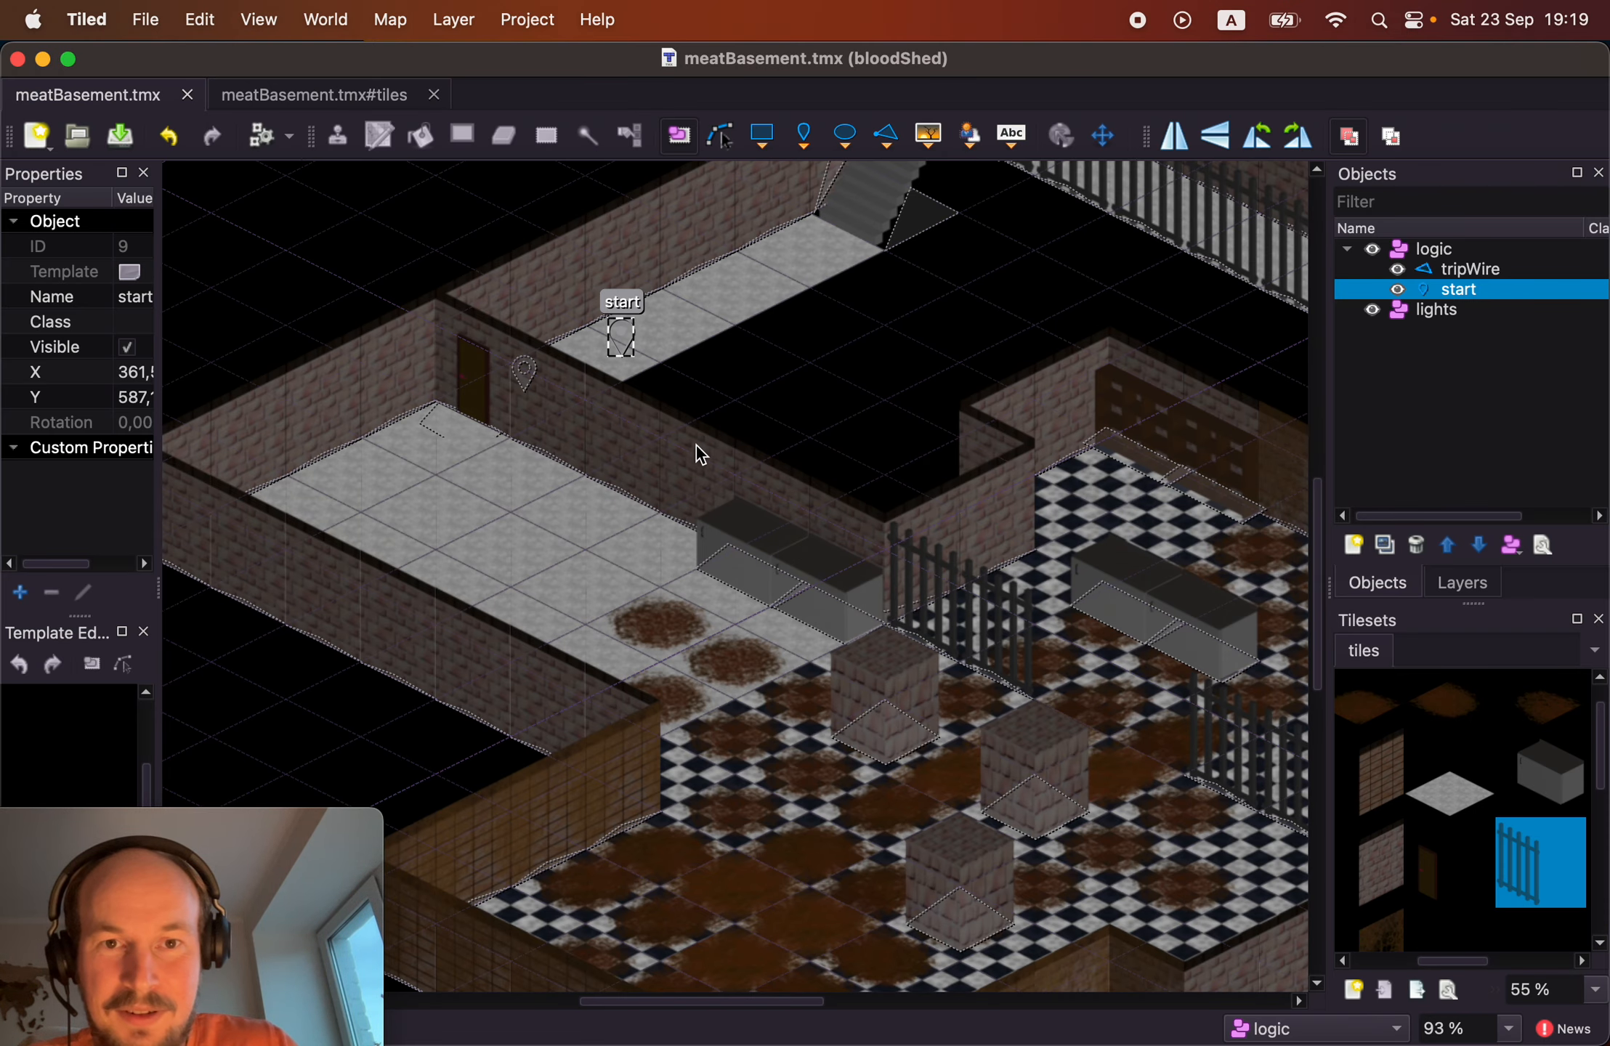
left_click_drag(620, 330, 655, 353)
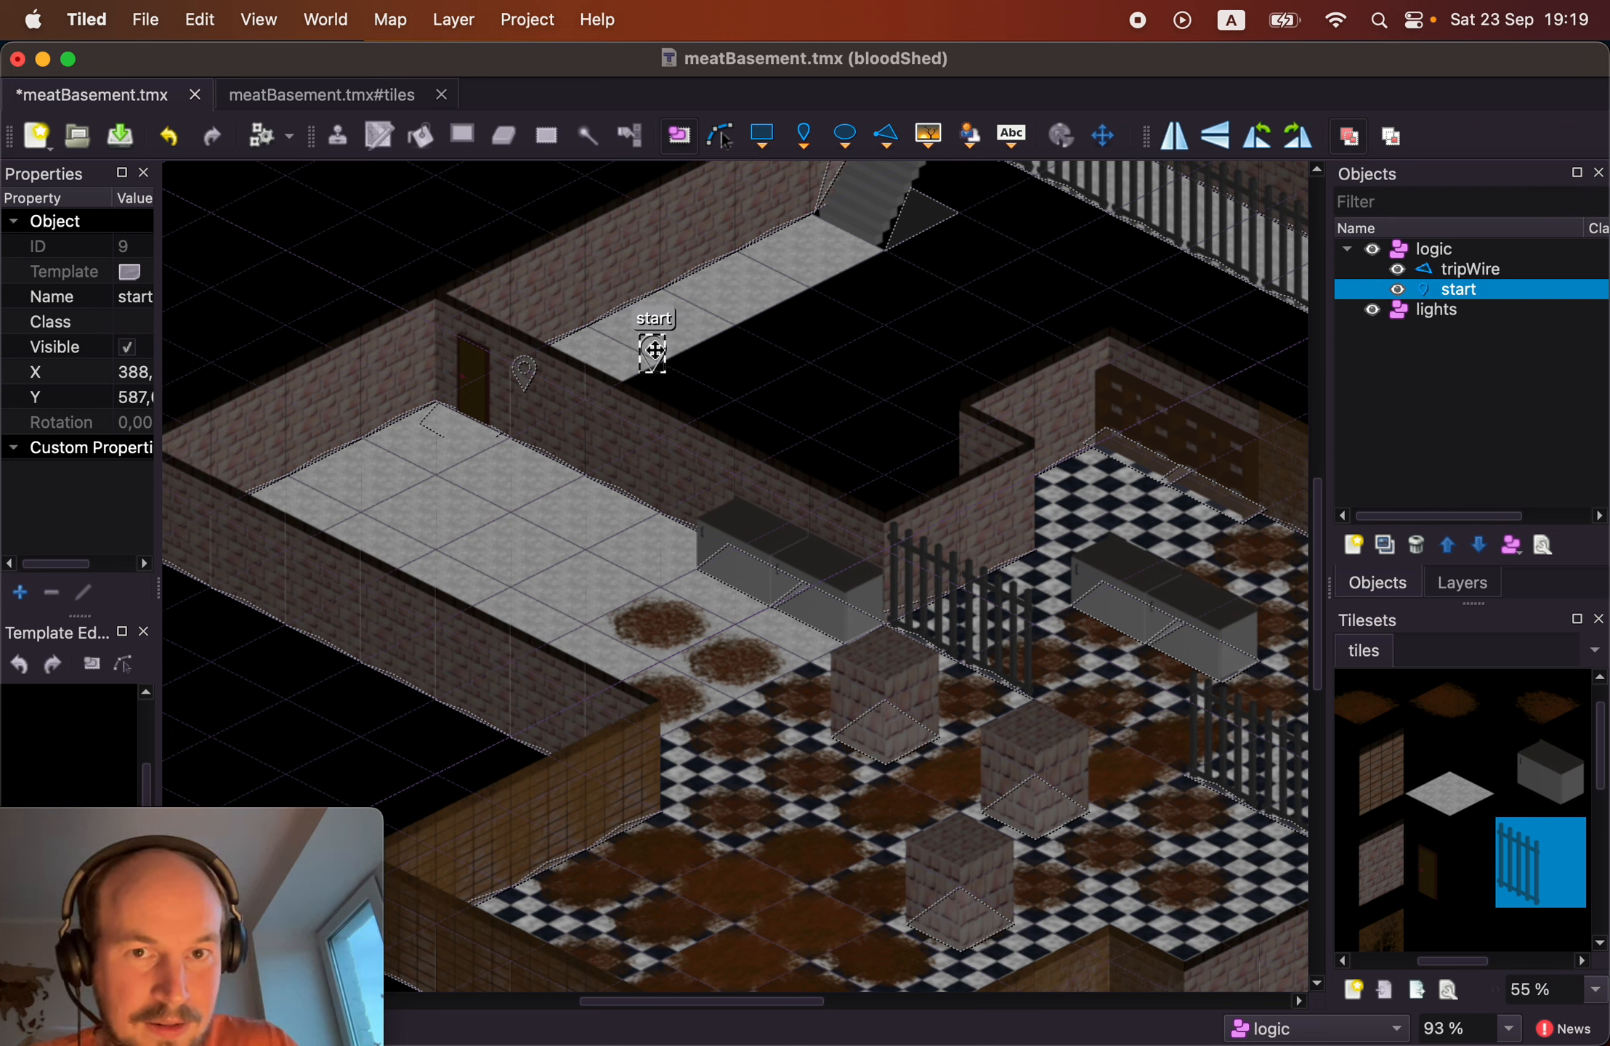
double_click(1445, 292)
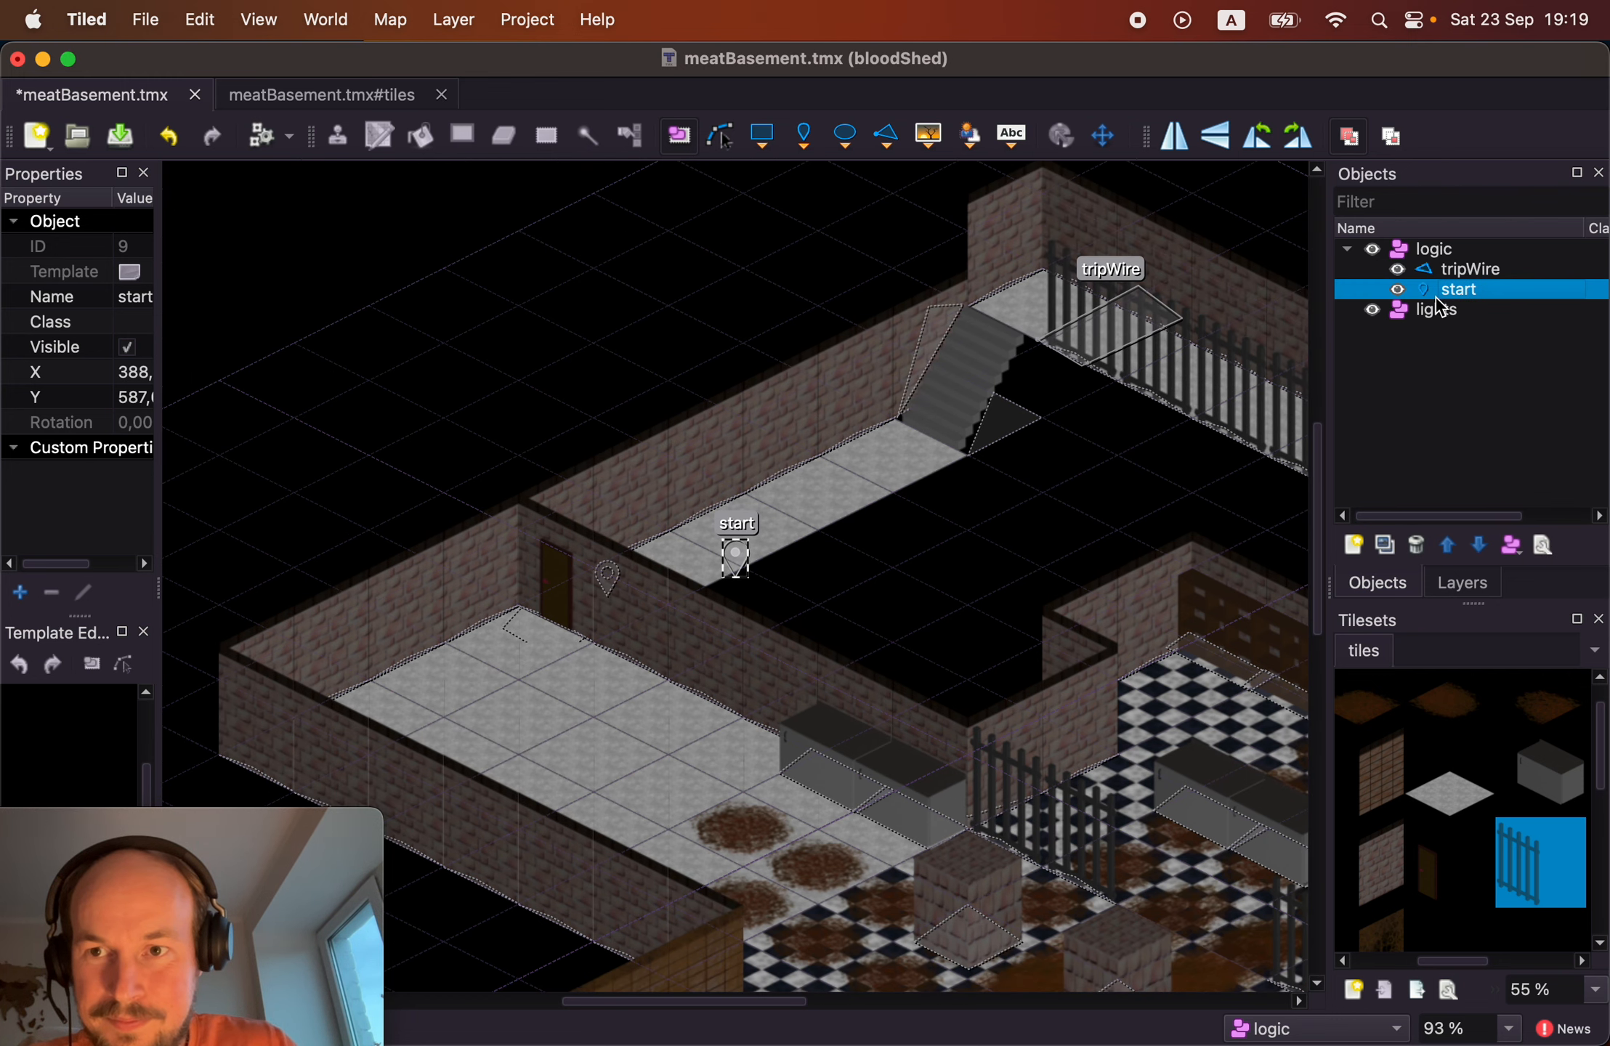
Add three point objects to the lights layer: by the corridor wall near the start, above the stairs, and along the railed hallway.
left_click(1417, 312)
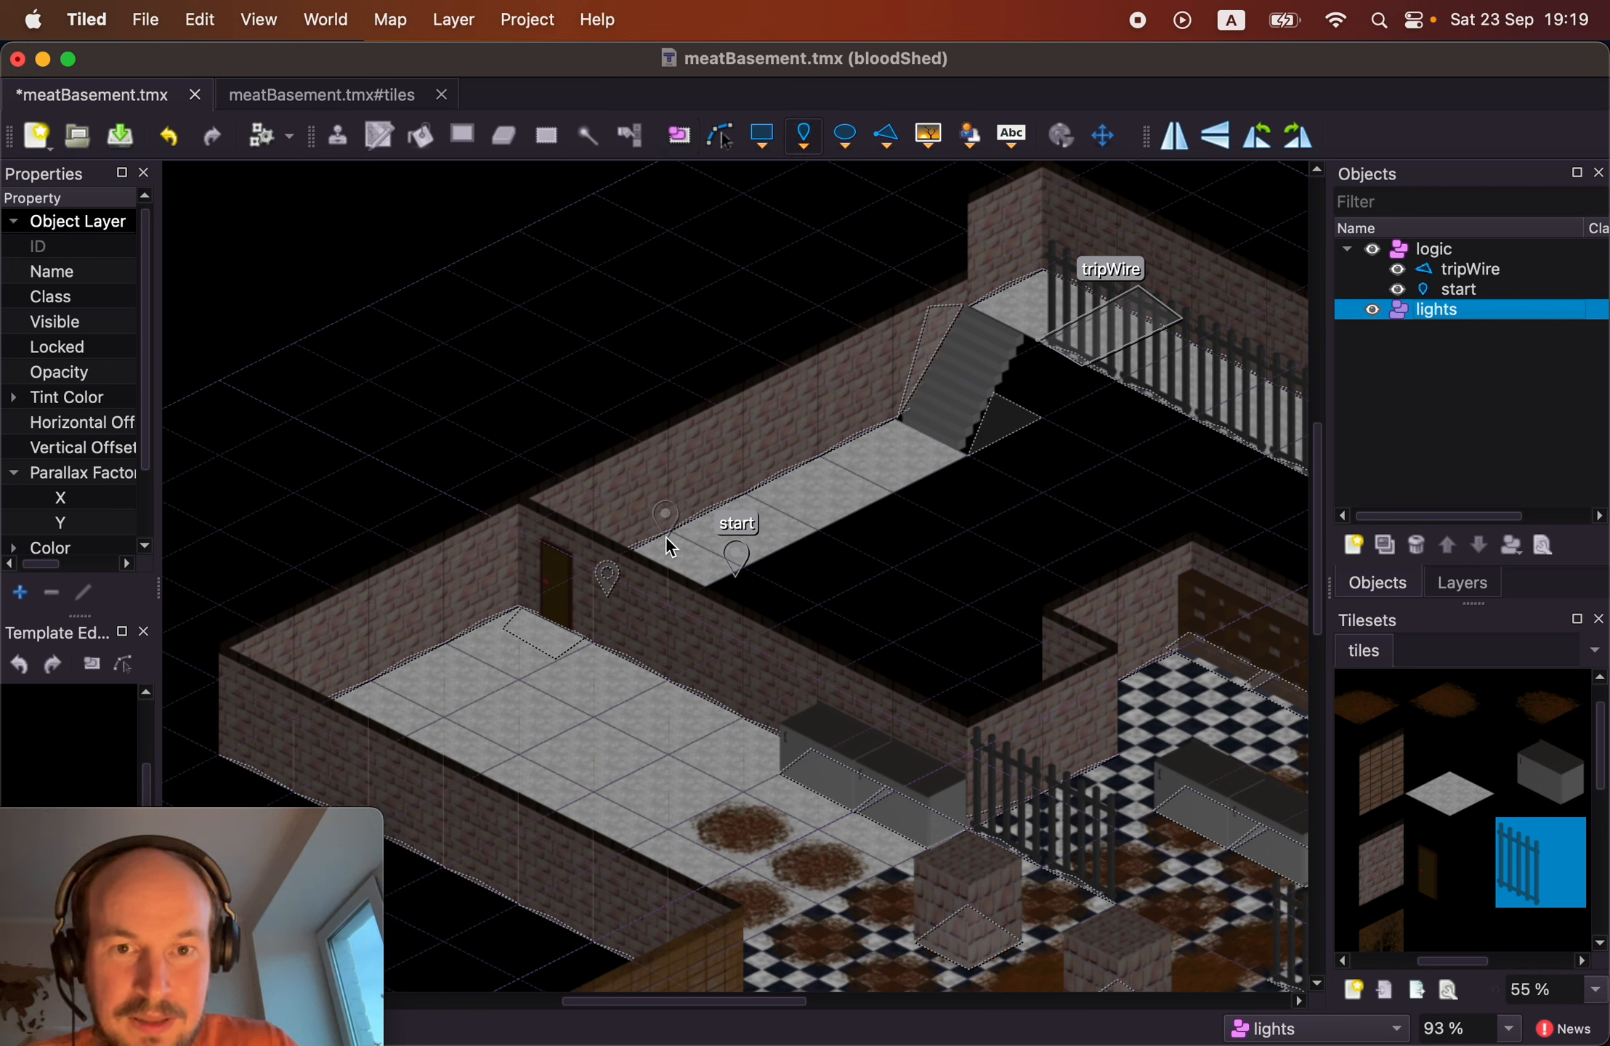
left_click(666, 537)
left_click(1047, 255)
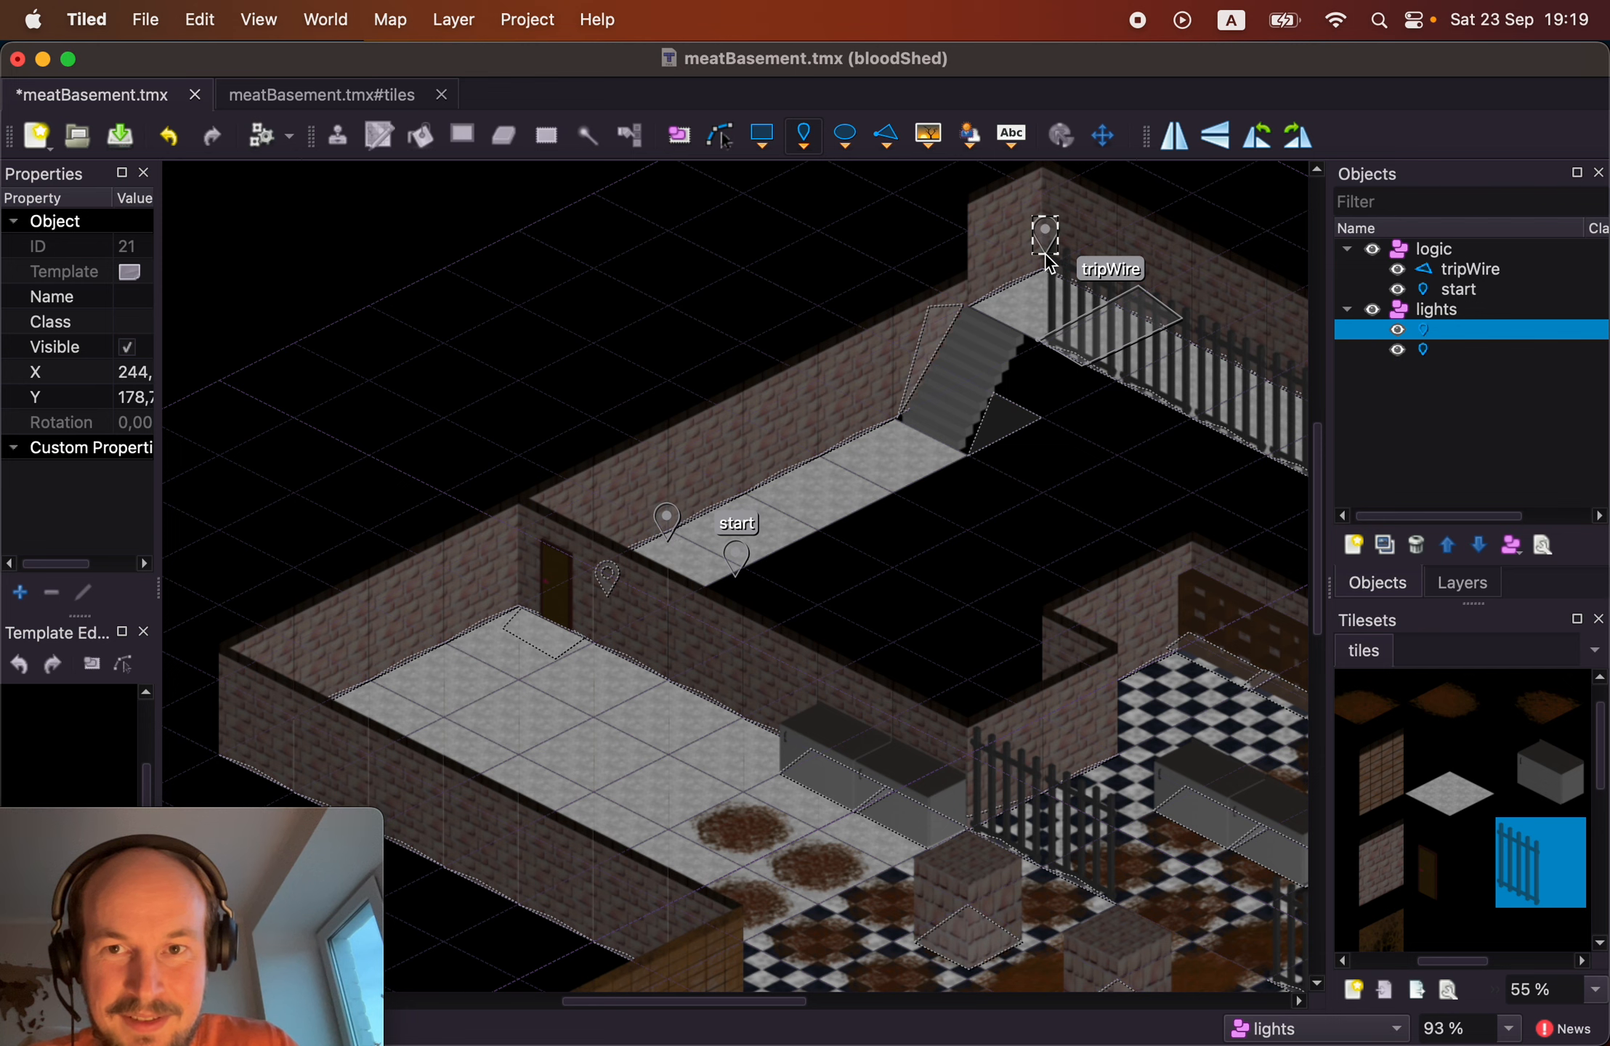
scroll(1079, 442, "right", 5)
scroll(1079, 442, "down", 2)
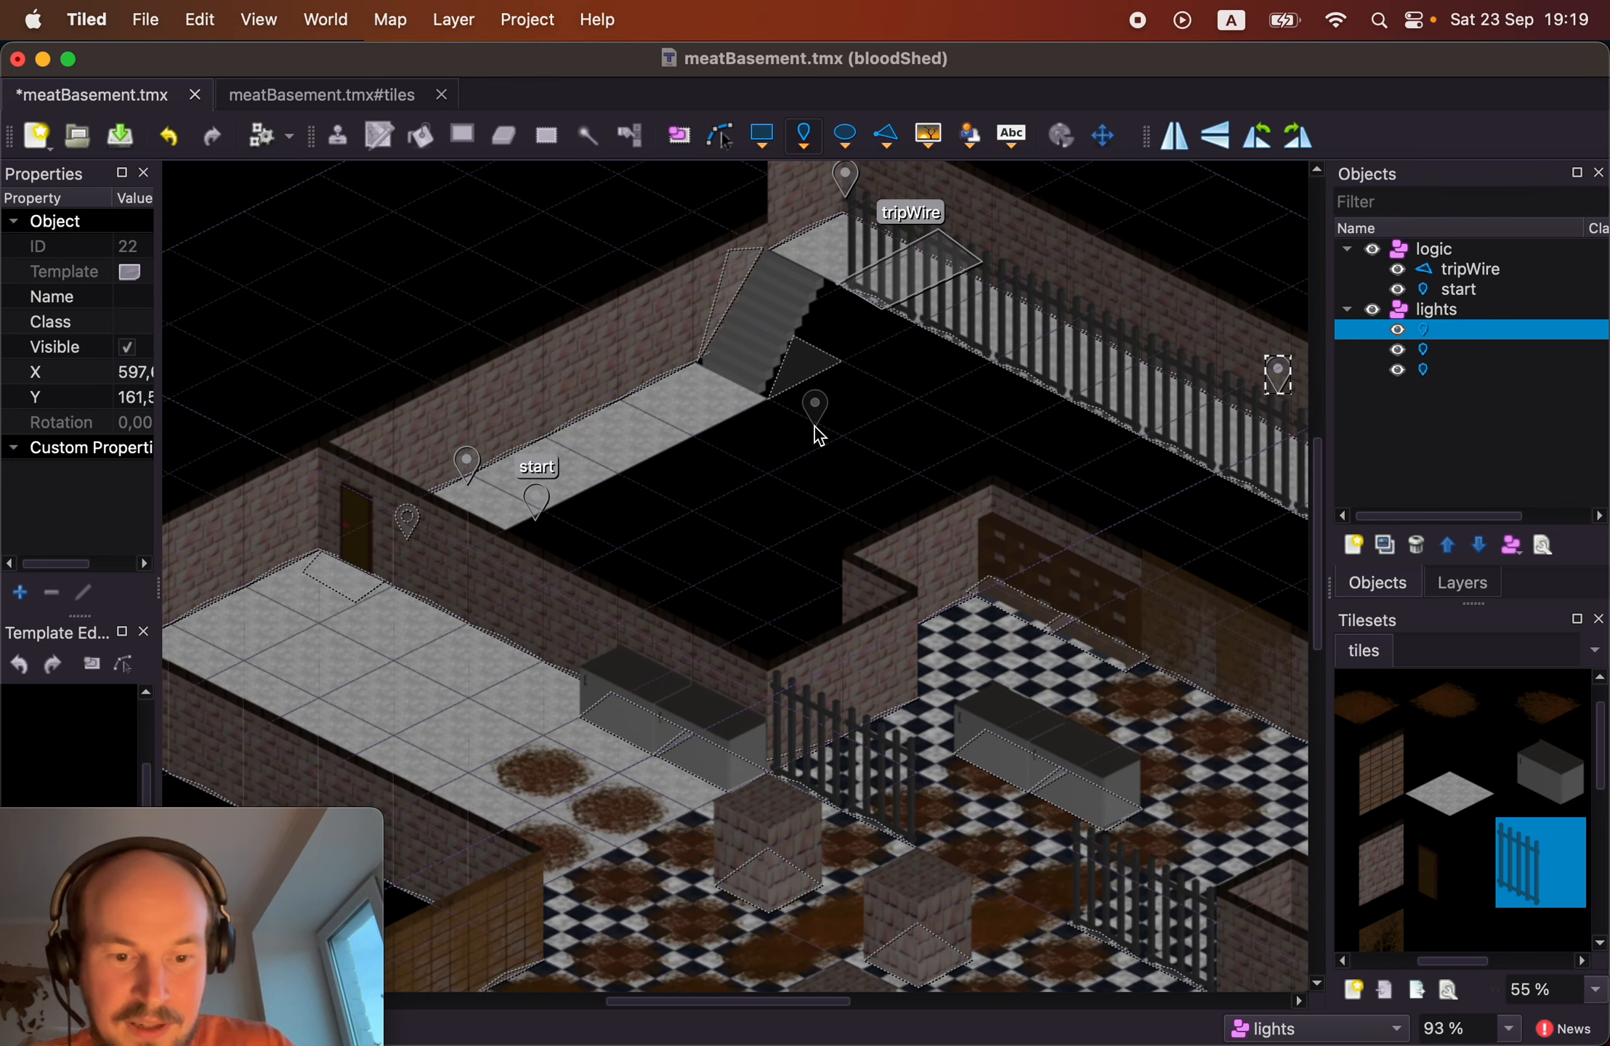
Save the map and export it in JSON format as basement.json in the levels folder, replacing the existing file.
key("super+s")
left_click(145, 20)
left_click(327, 321)
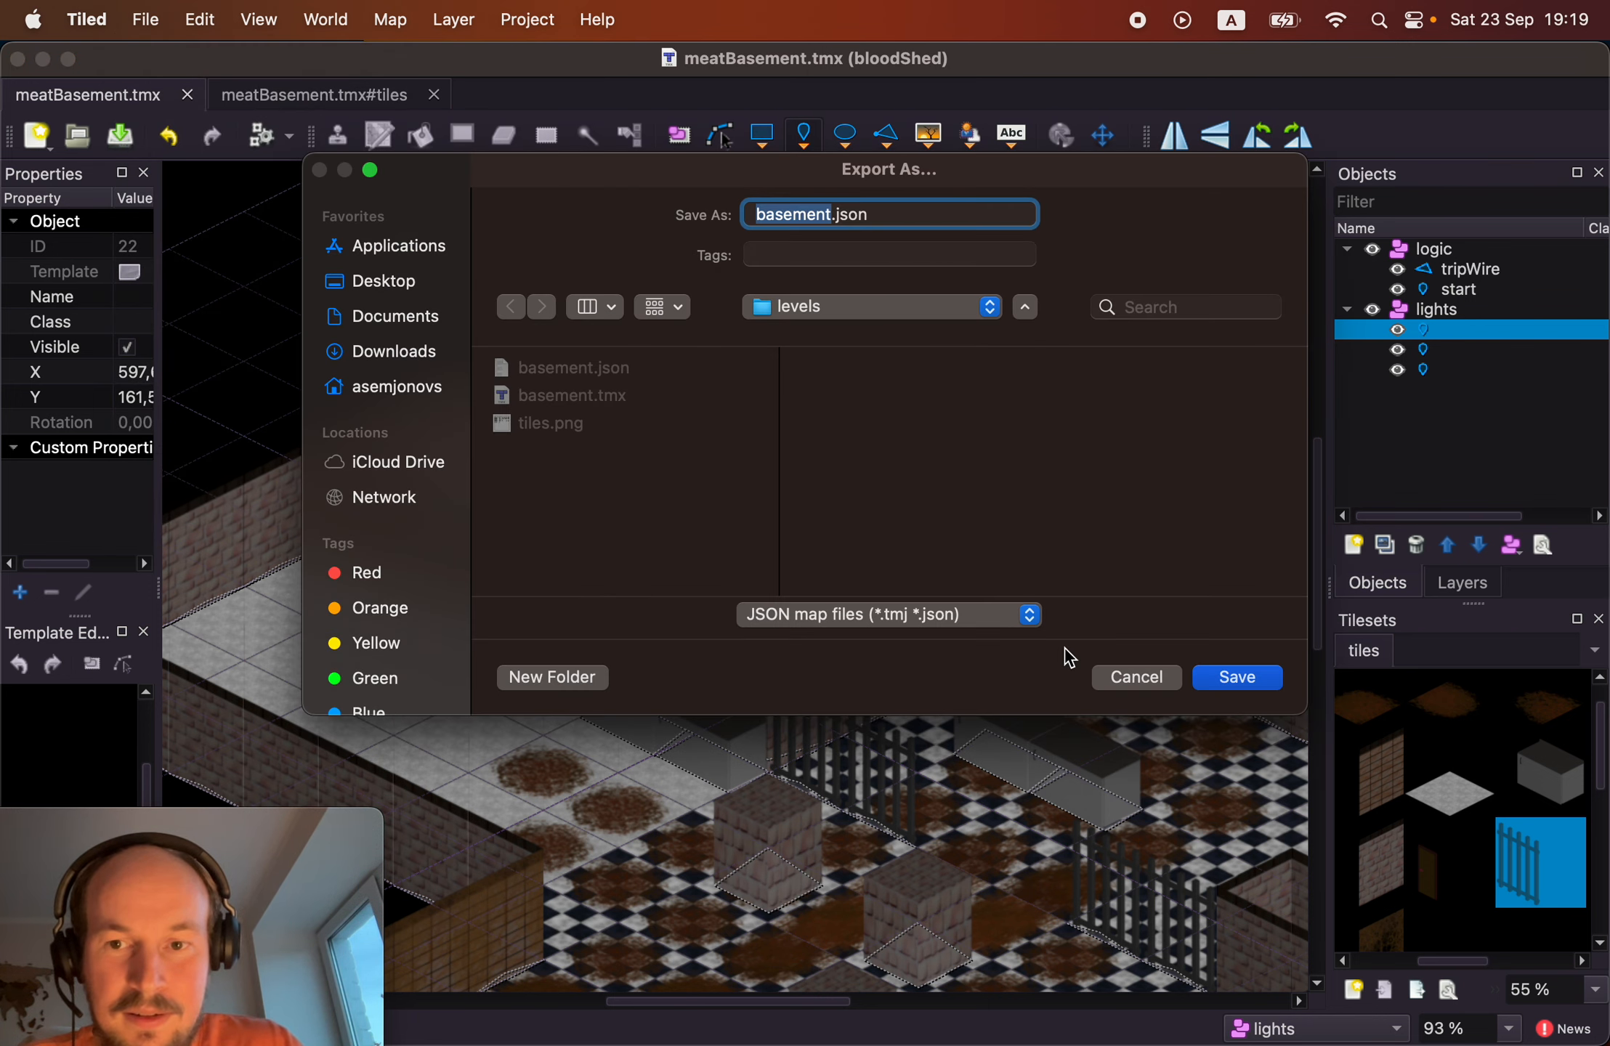
left_click(1244, 679)
left_click(916, 560)
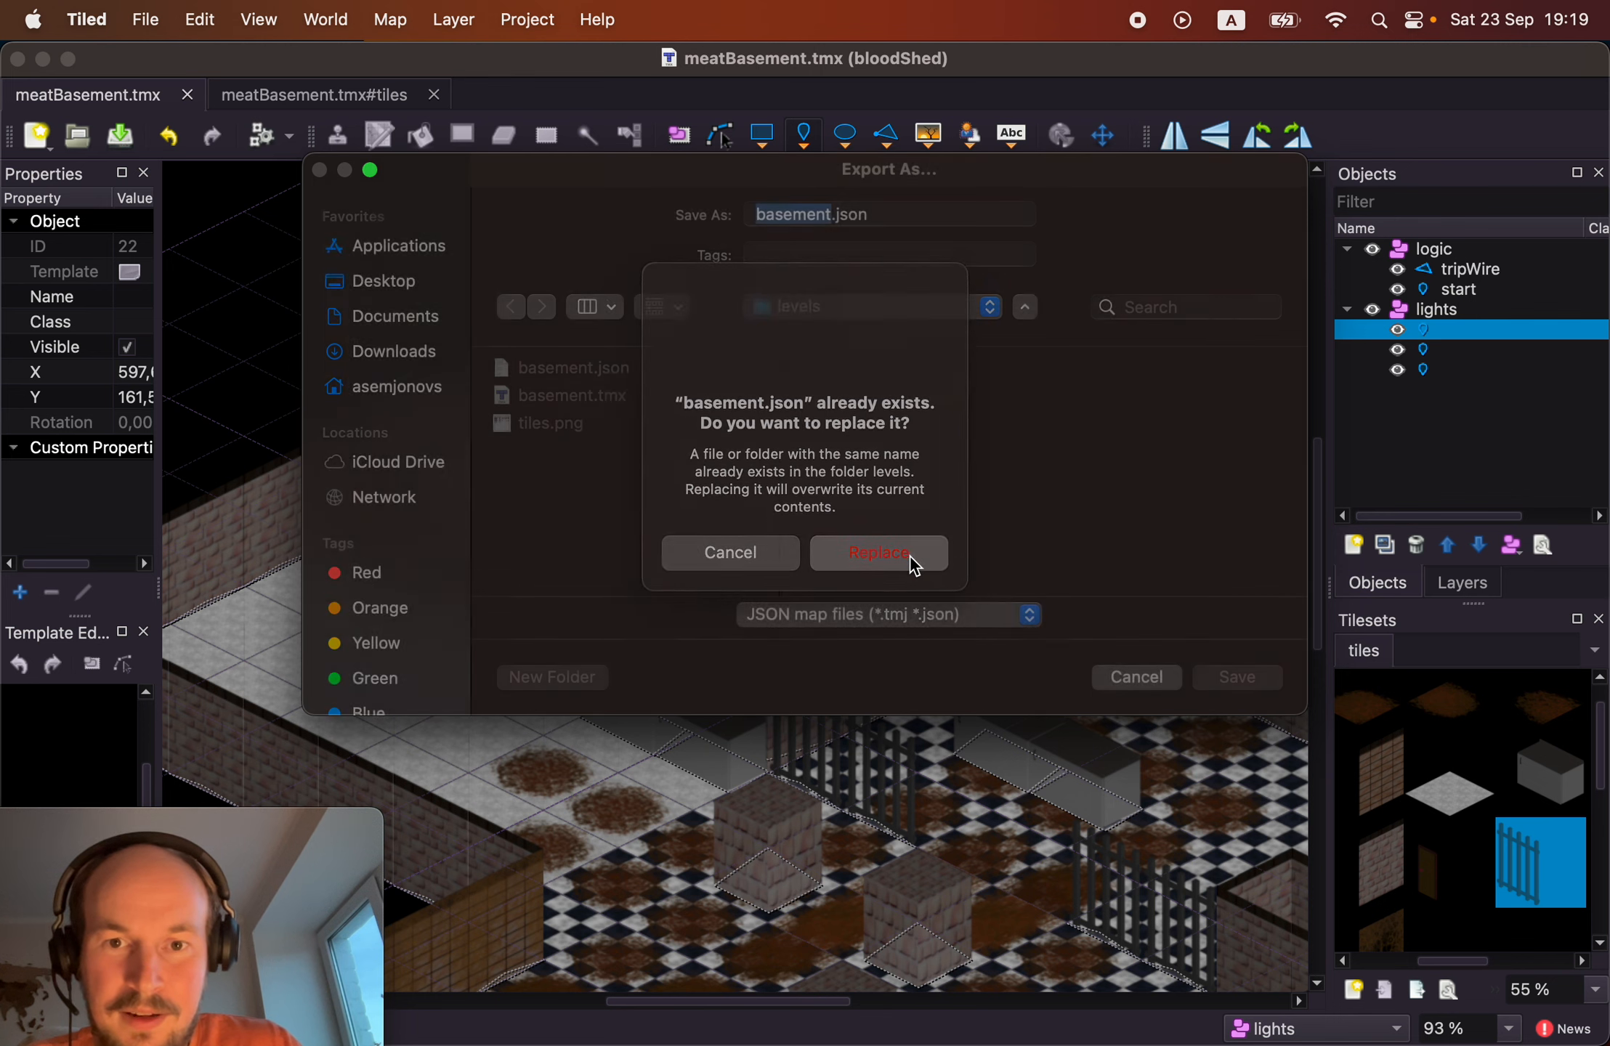
Switch to the game in Chrome, start it and steer the player right to check the new lights.
key("super+Tab")
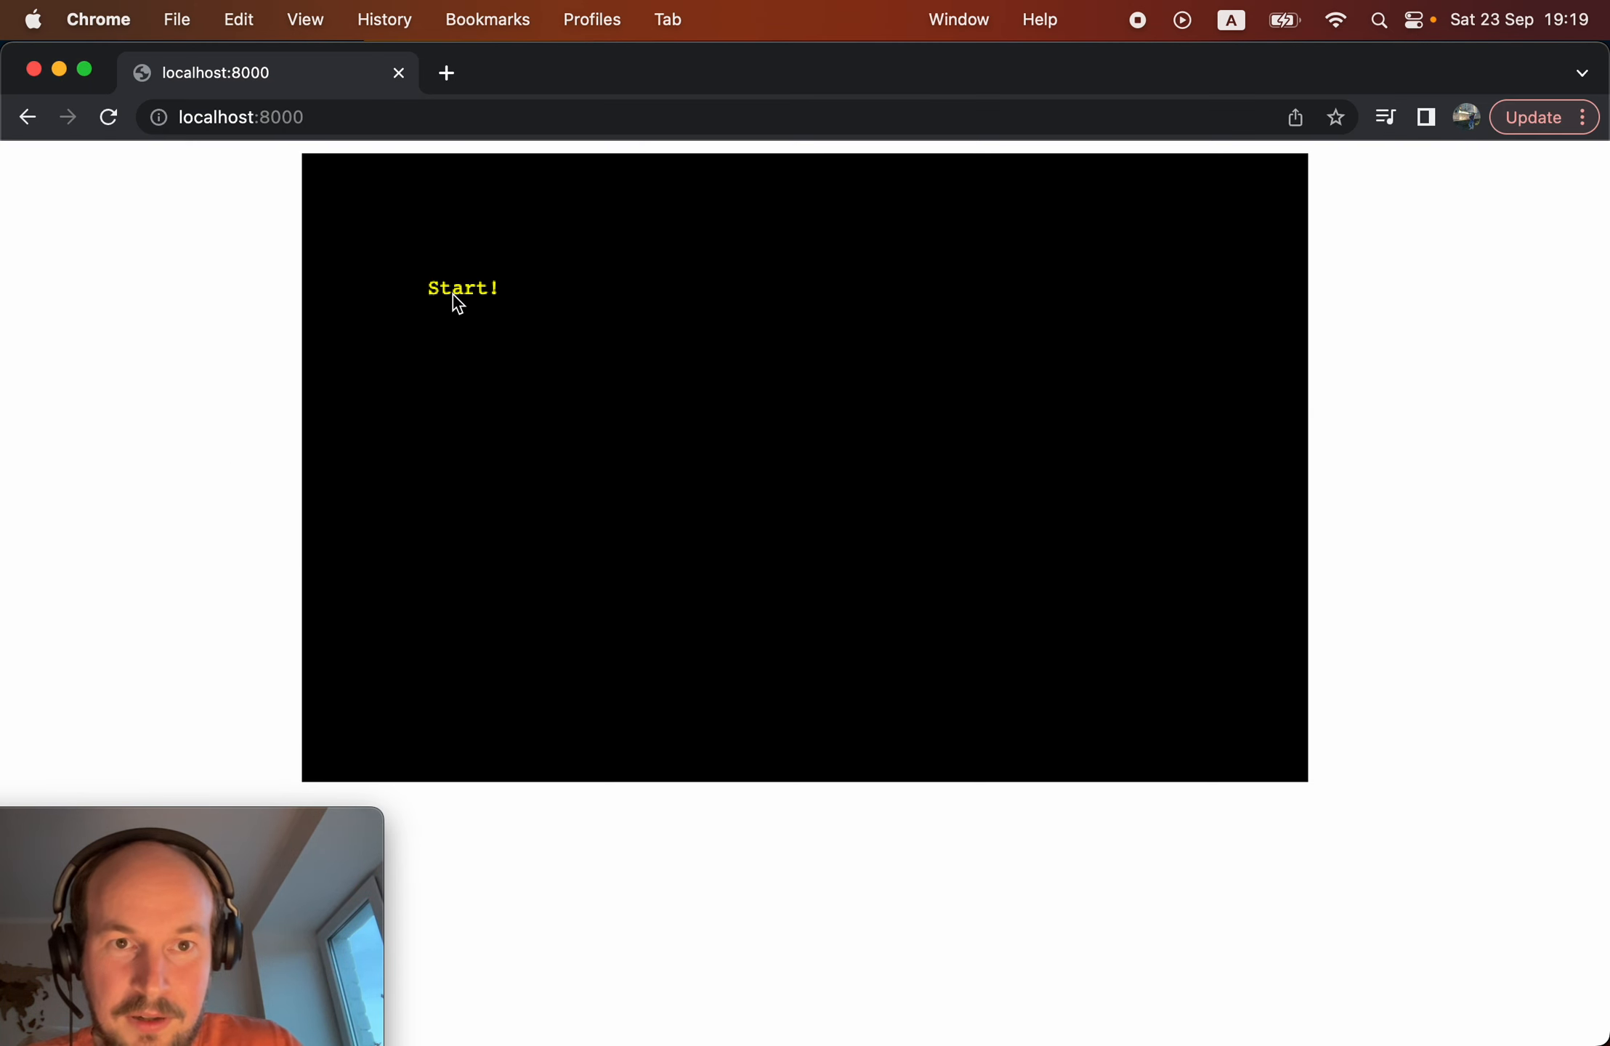
left_click(453, 294)
key("Right")
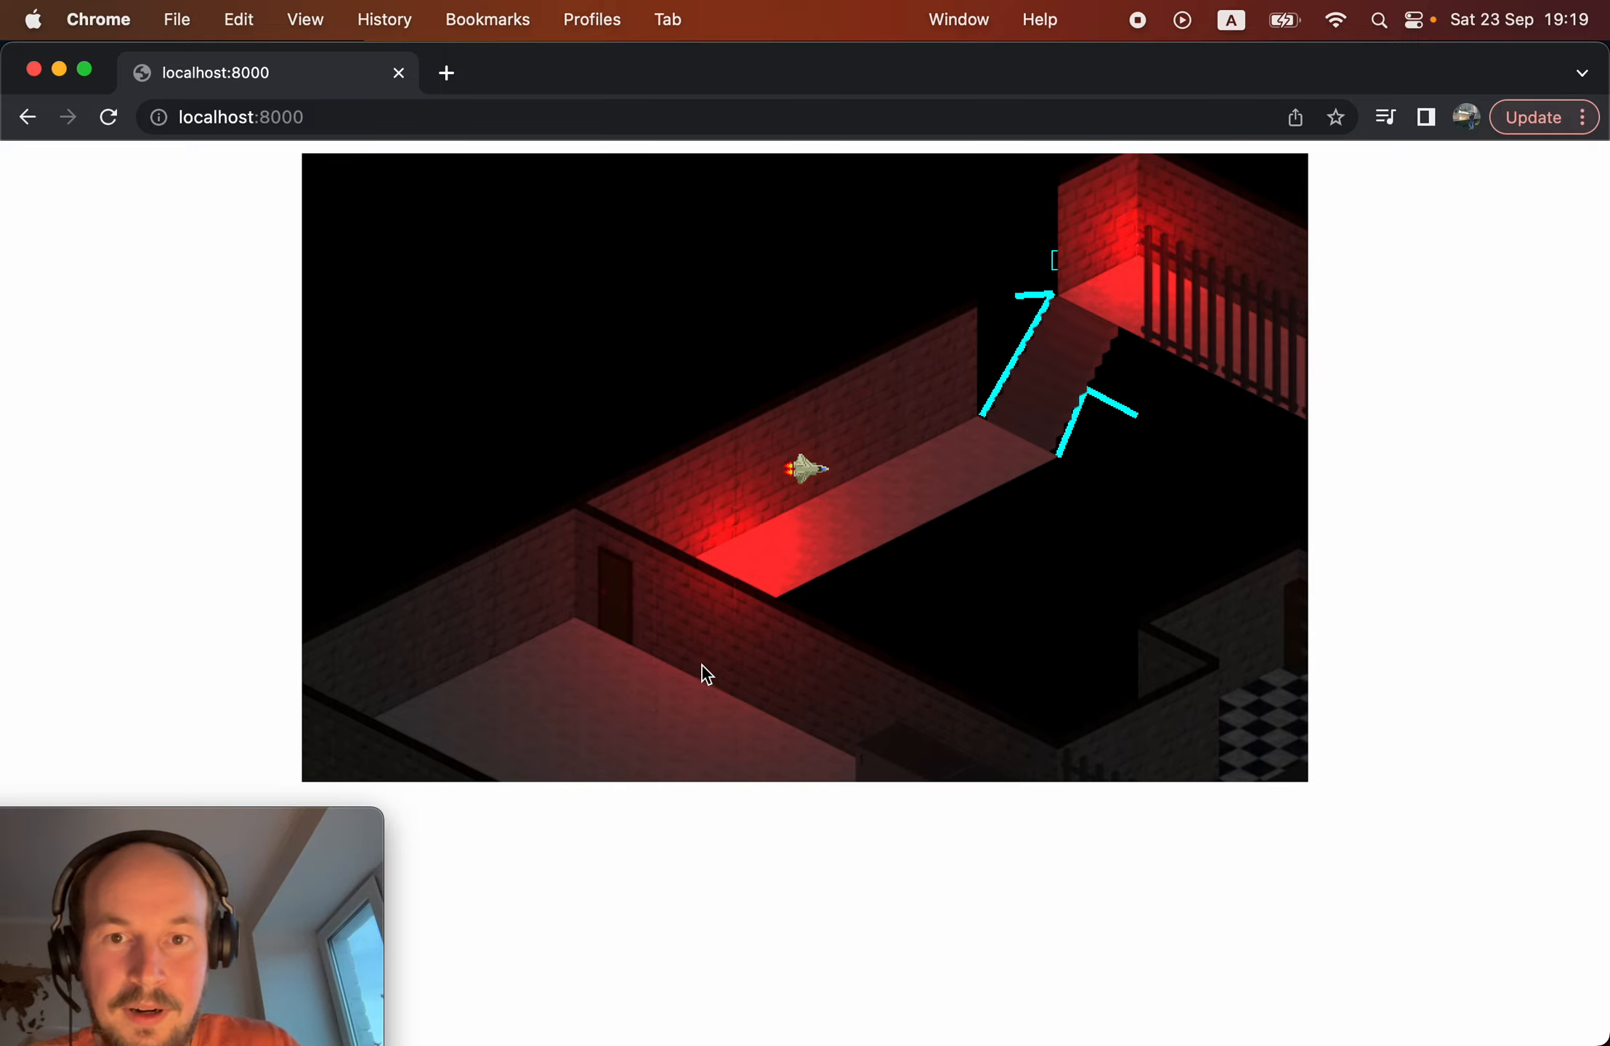